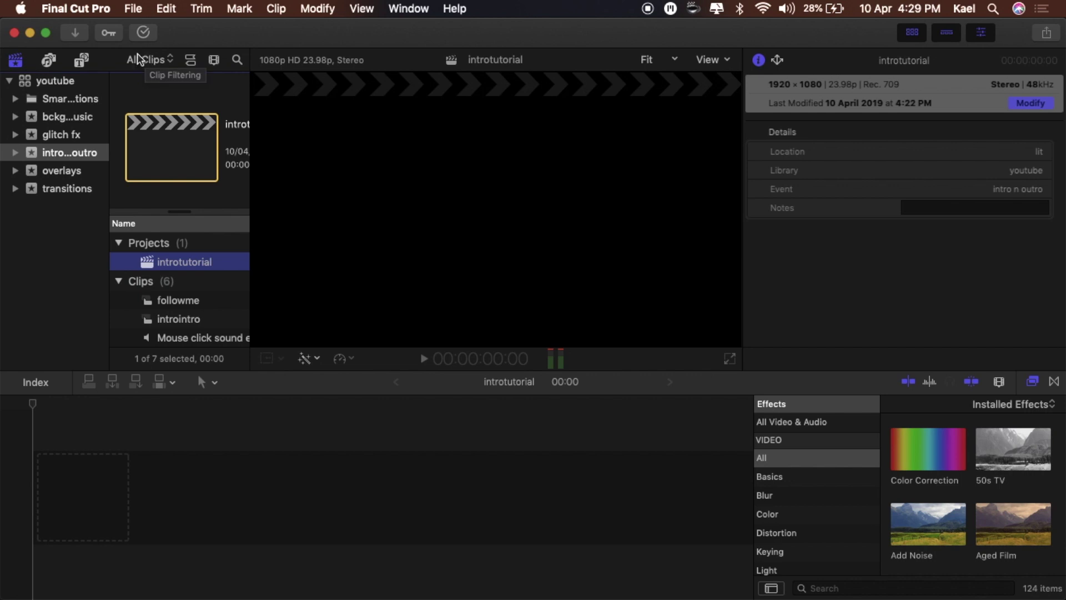
Drag the Custom generator from the Generators list into the empty introtutorial timeline
click(76, 62)
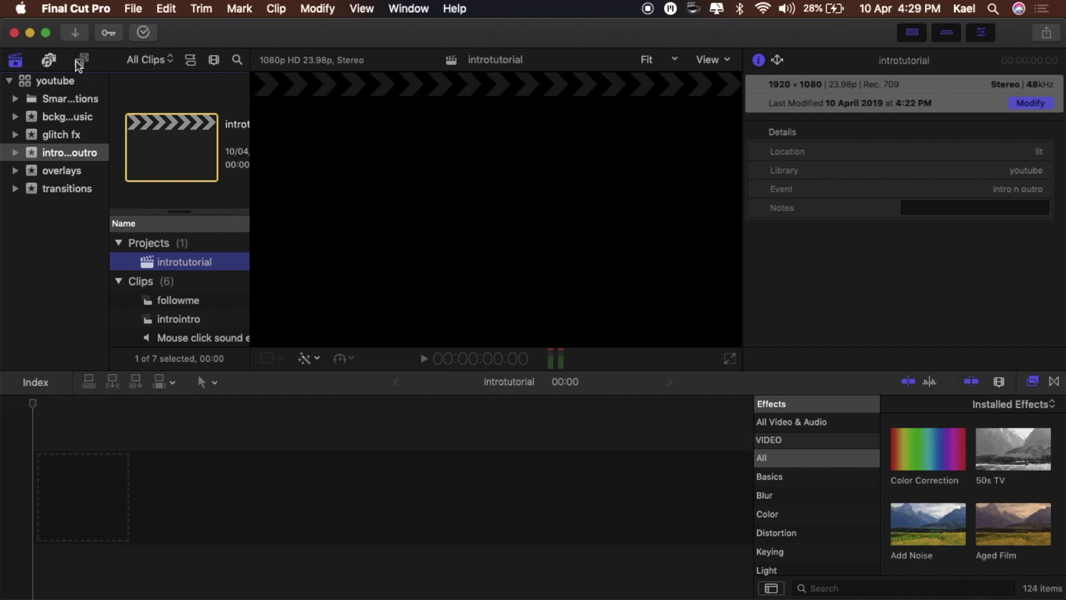
click(54, 100)
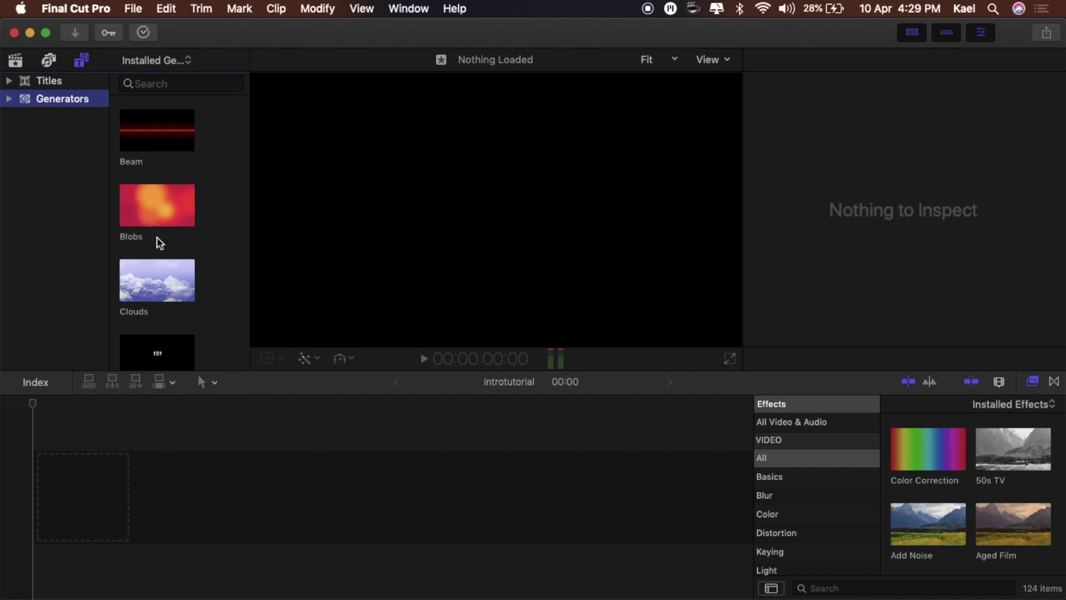
scroll(157, 236, down, 3)
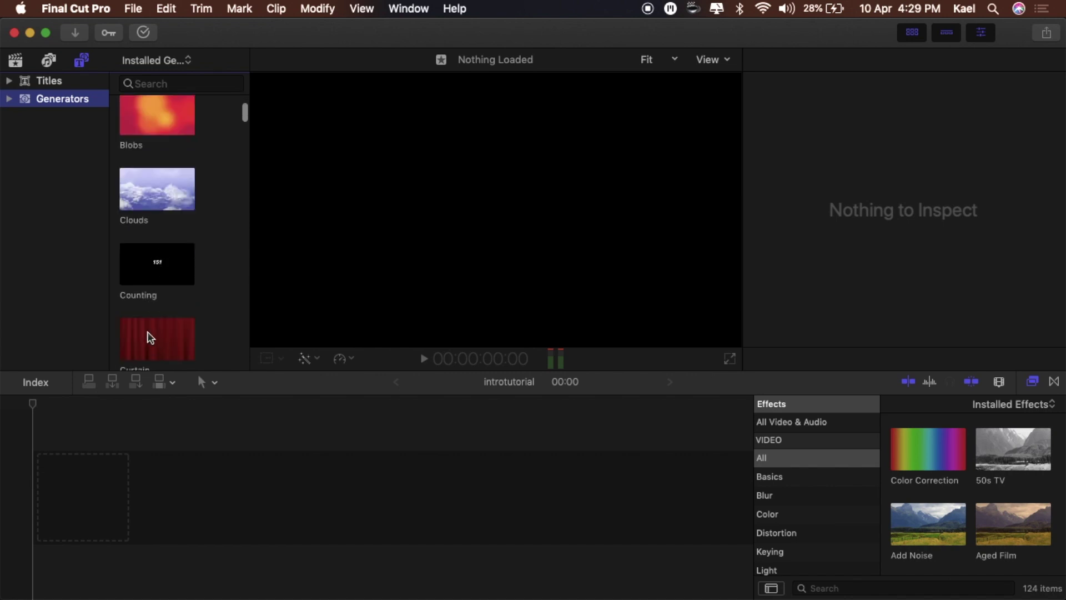
scroll(149, 333, down, 5)
click(156, 263)
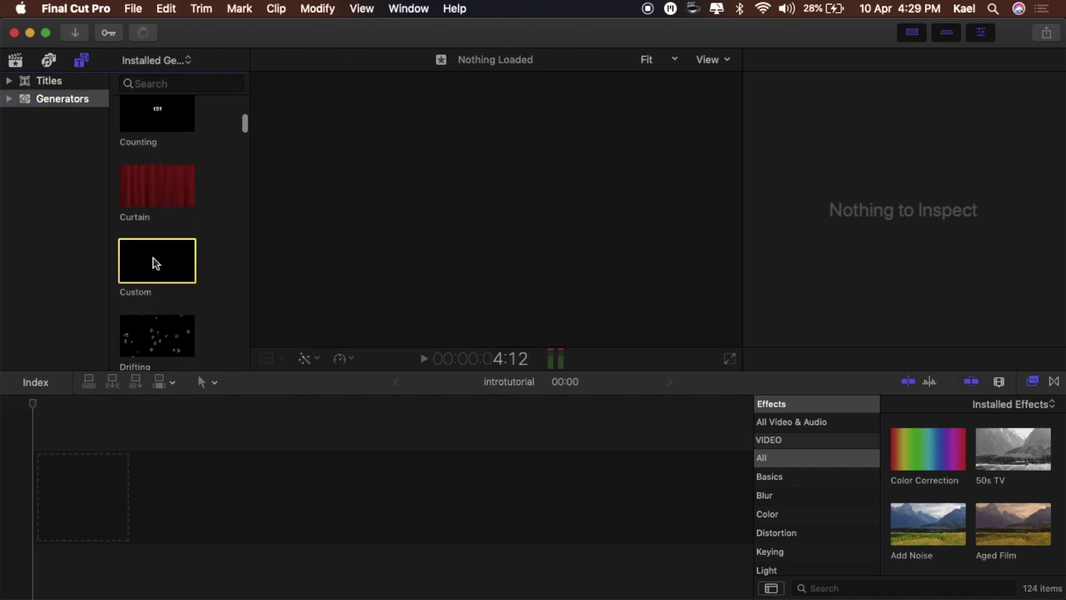
drag(145, 400, 64, 500)
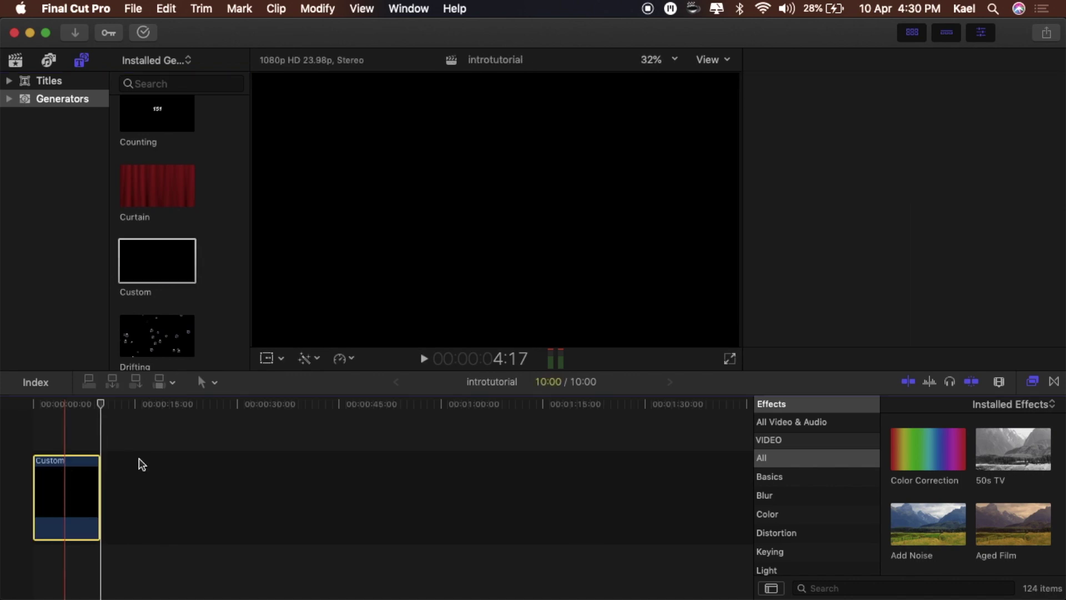
Set the Custom generator's colour to white and return to the youtube library's events
click(76, 462)
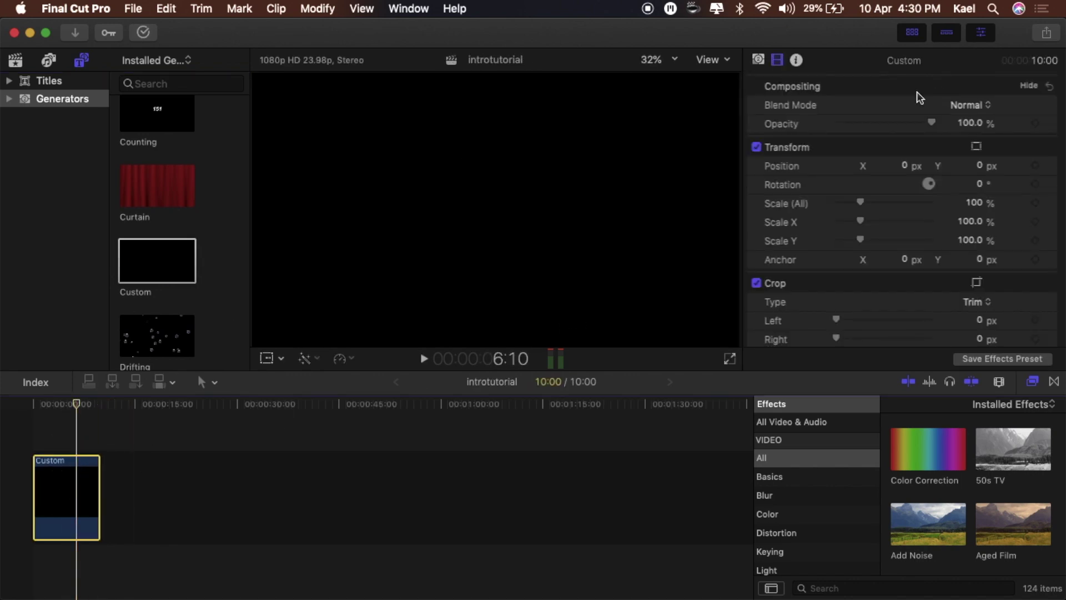
click(763, 64)
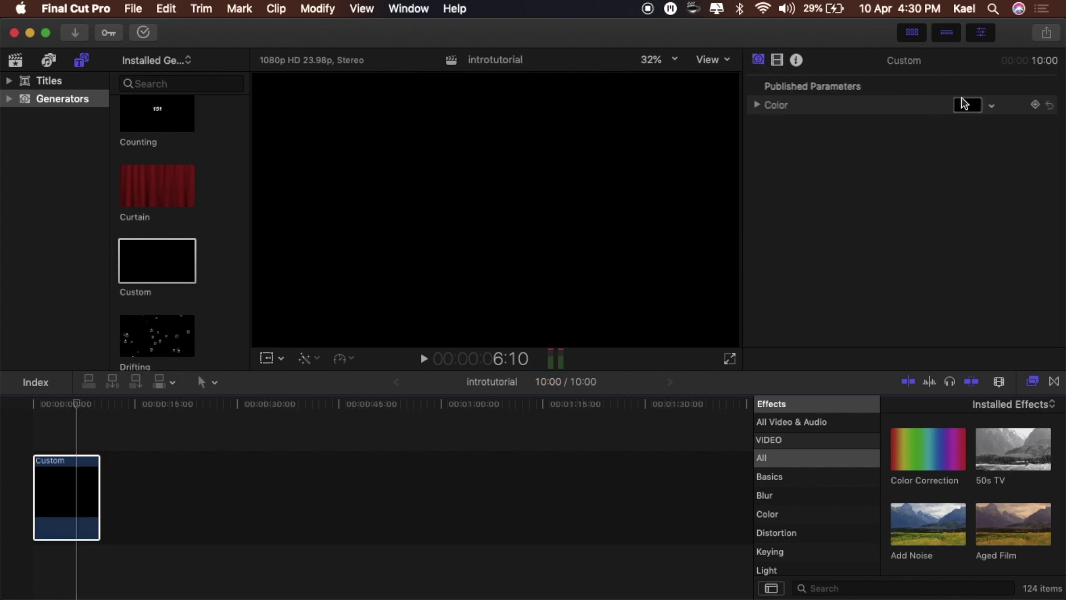
click(969, 105)
click(761, 344)
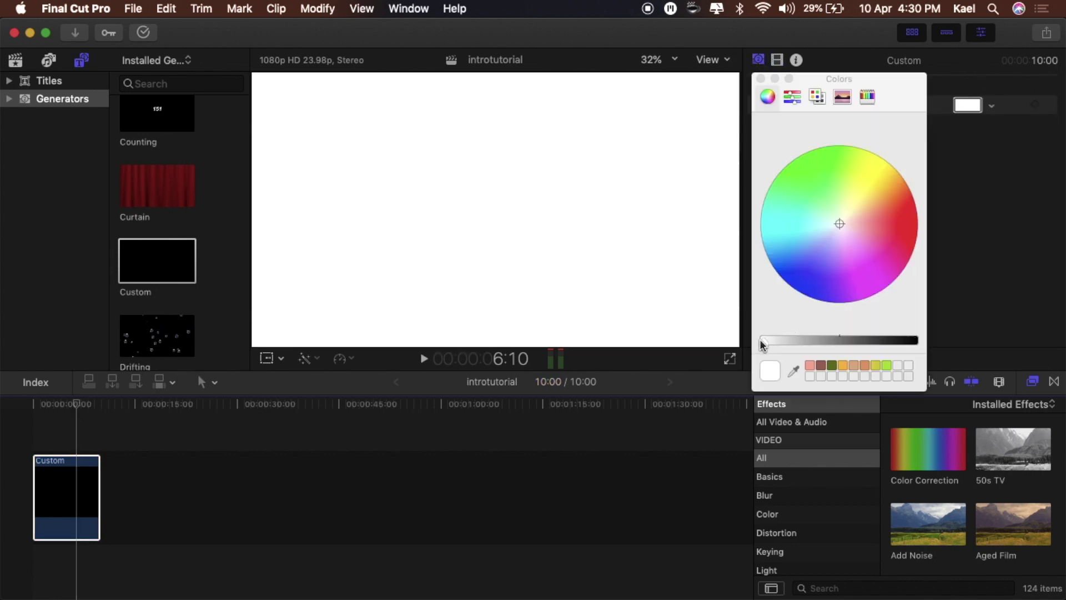
click(760, 79)
click(15, 59)
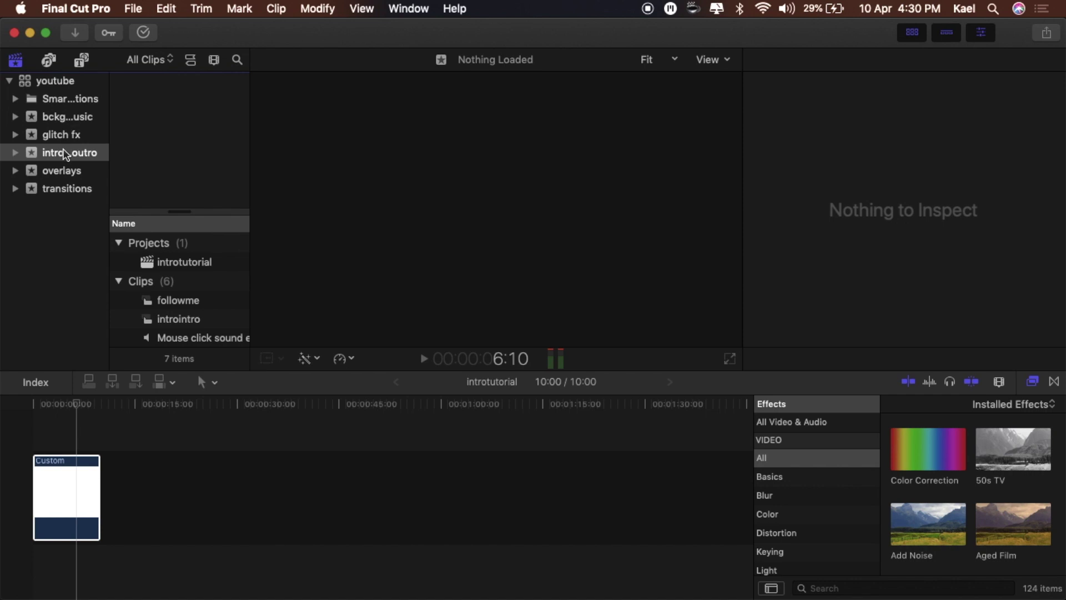
Open the bckg music event and select the Spongebob Trap Remix track
click(147, 460)
click(61, 117)
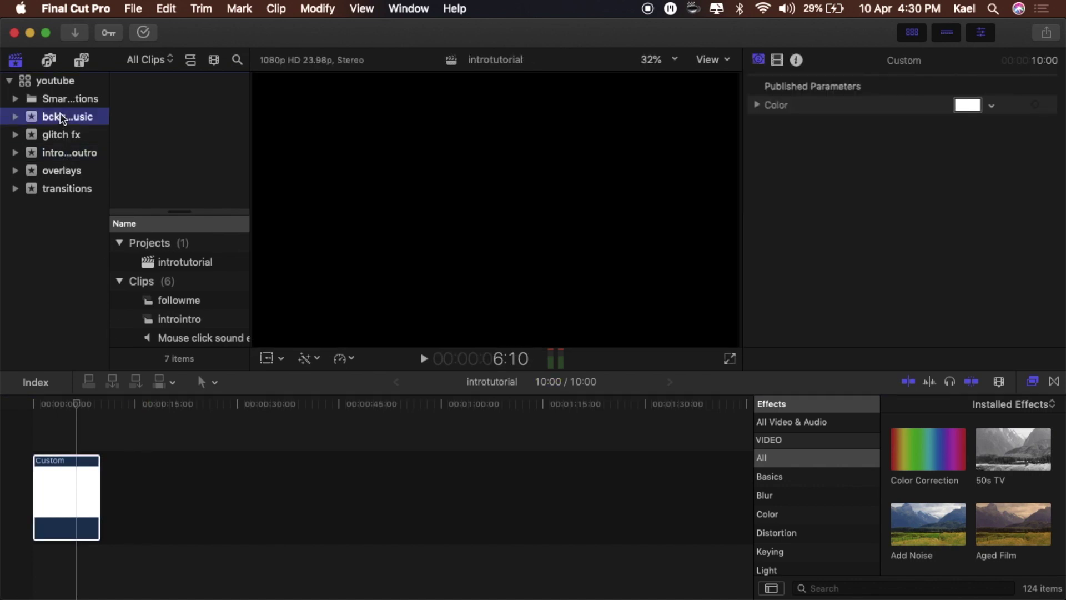
scroll(211, 286, down, 2)
click(185, 313)
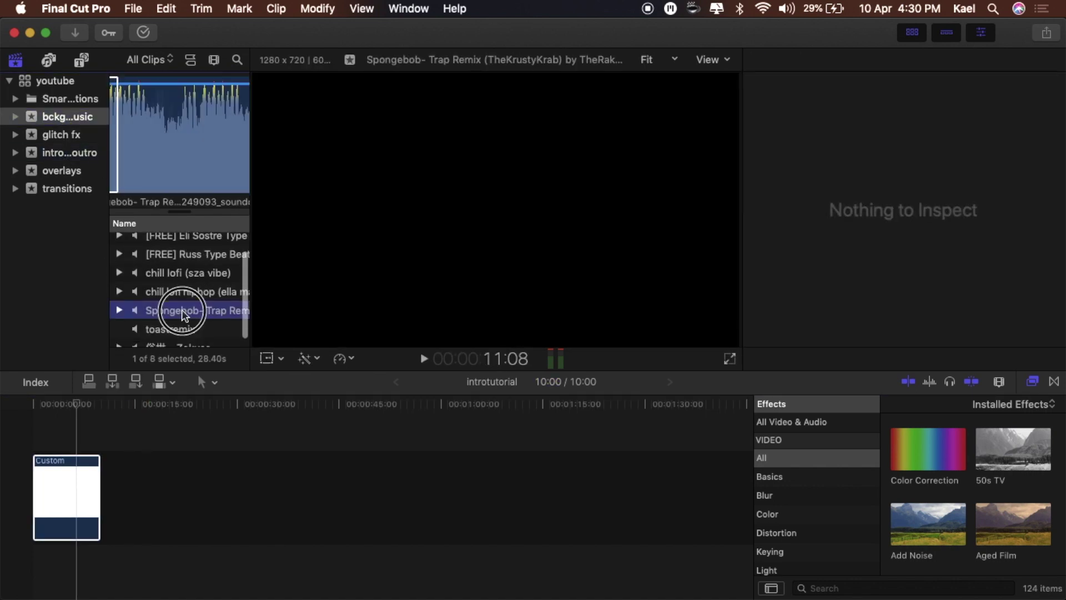
click(115, 174)
drag(115, 174, 118, 146)
Mark a 7.3-second range of the track during playback and insert it at 6:10
key(space)
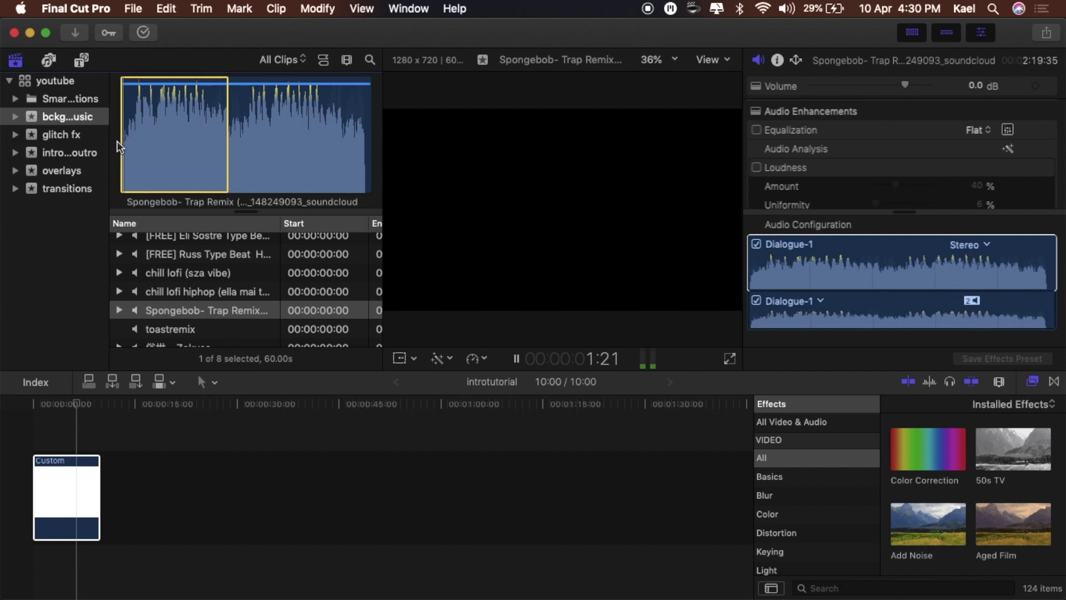
key(i)
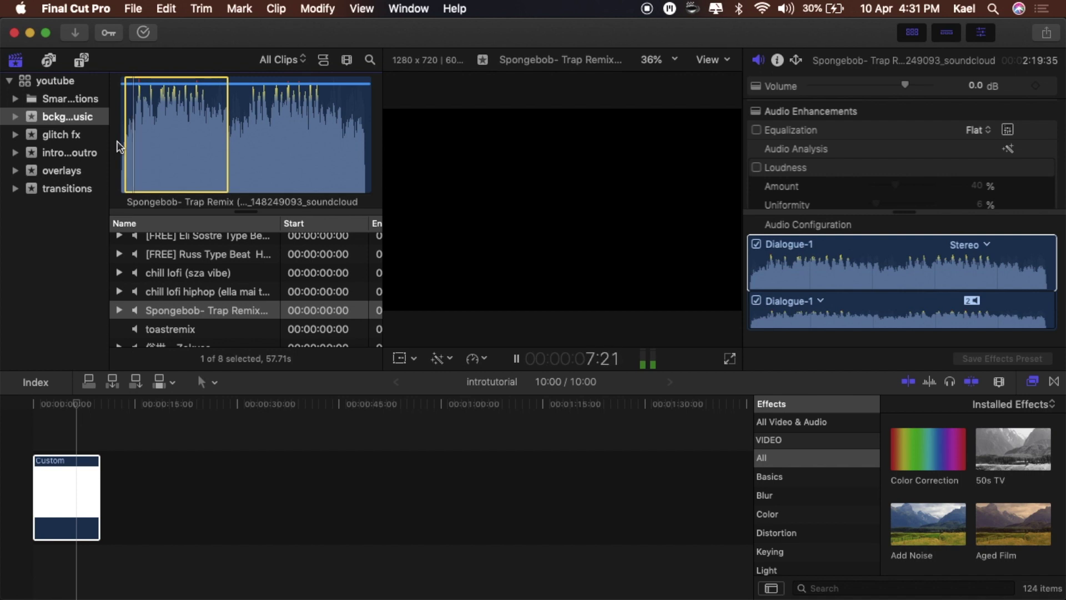
key(o)
key(space)
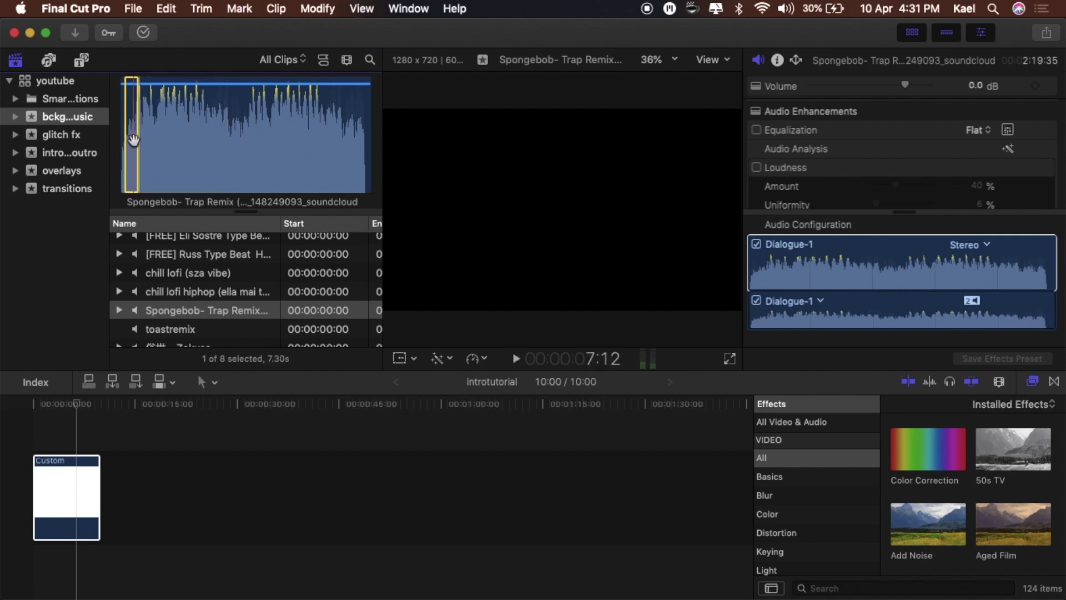
key(w)
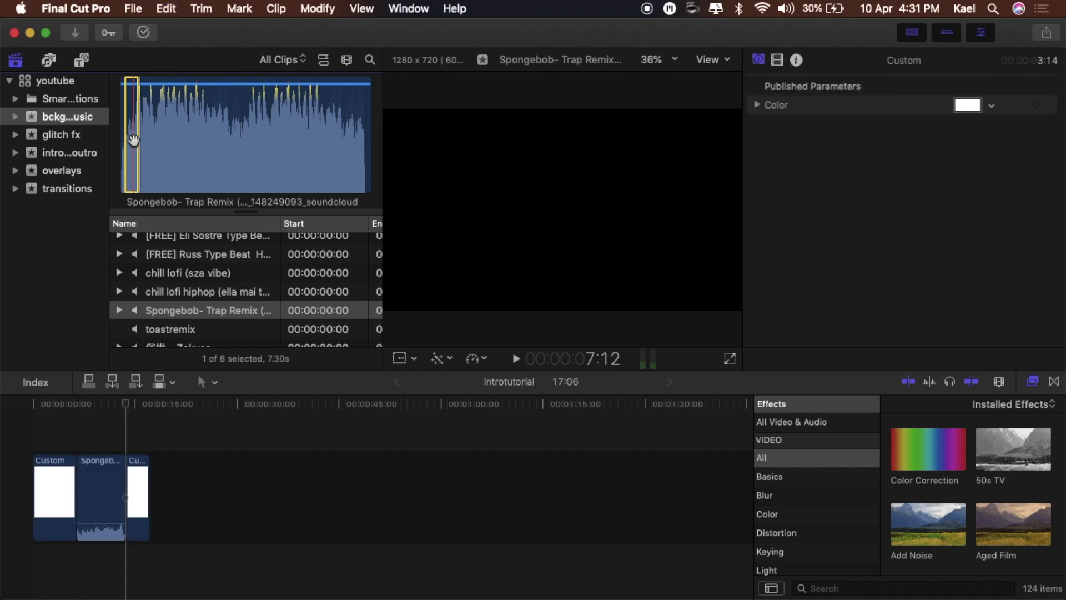
Connect the music beneath the storyline and join the two Custom pieces back together
drag(107, 477, 58, 567)
click(48, 476)
super+click(80, 488)
click(192, 8)
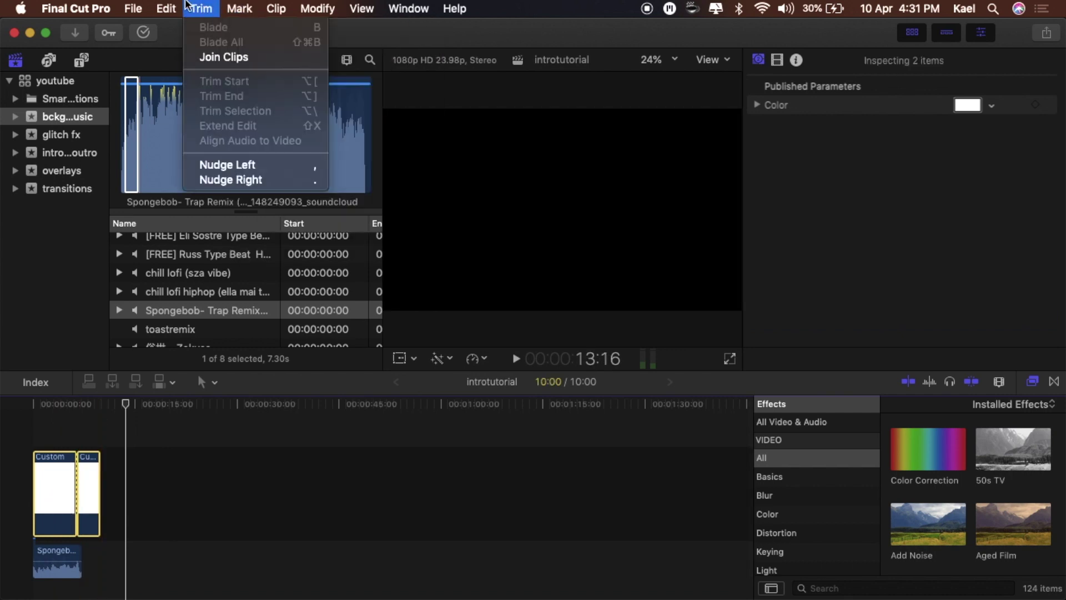
click(219, 57)
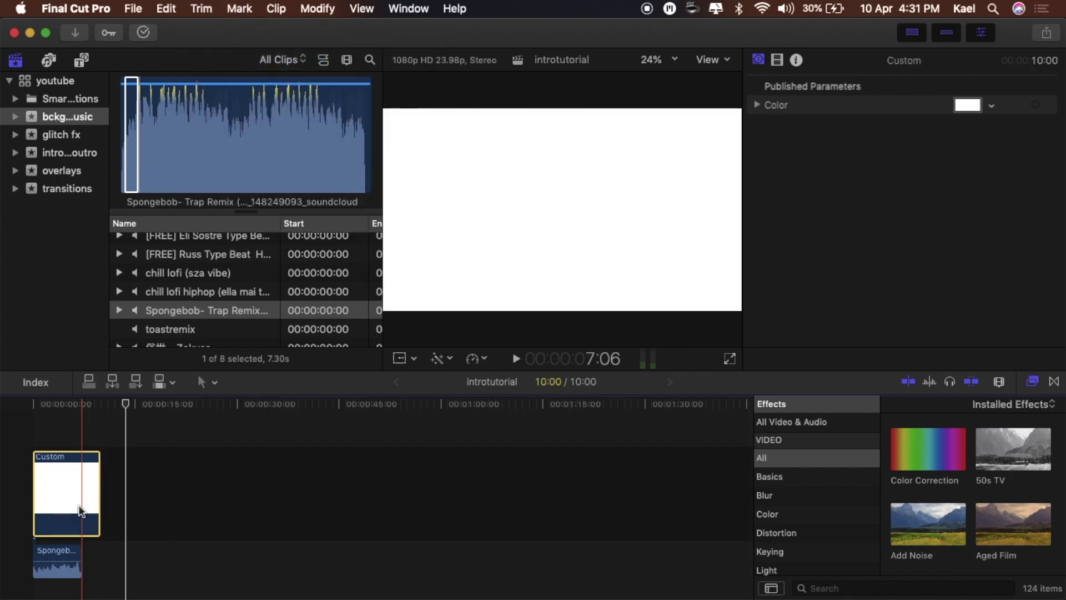
Blade the Custom clip at 7:06 and delete the part after it
key(super+b)
click(93, 491)
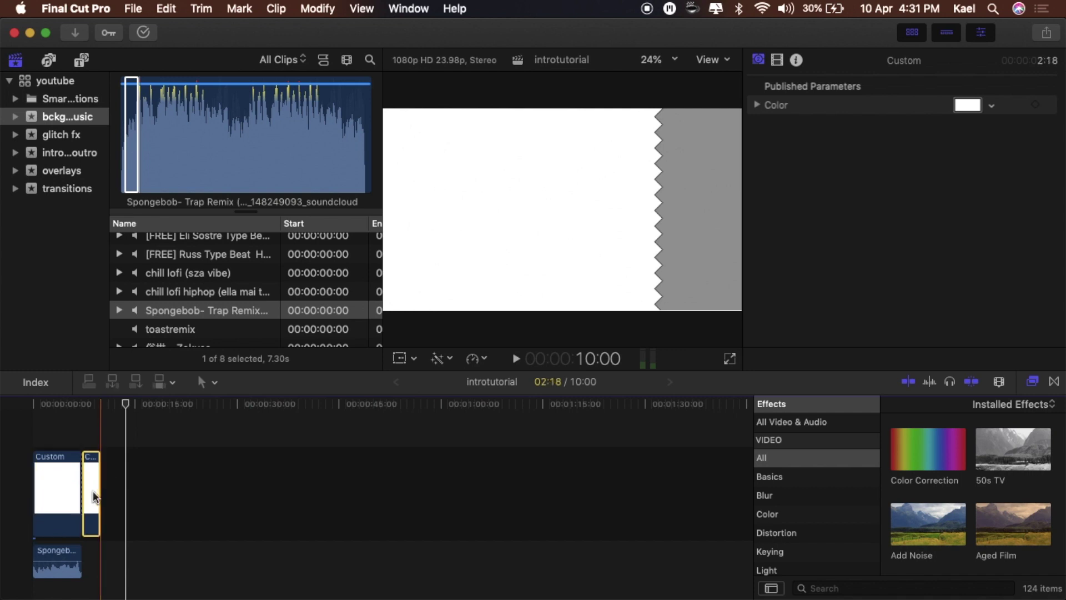
key(Delete)
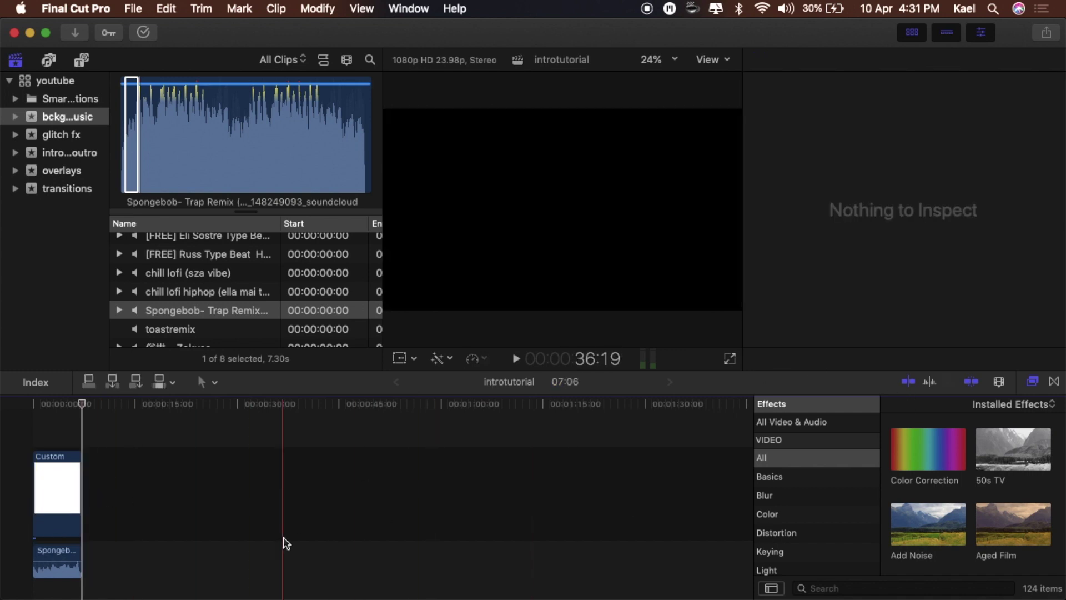
key(super+equal)
key(super+equal)
key(super+equal)
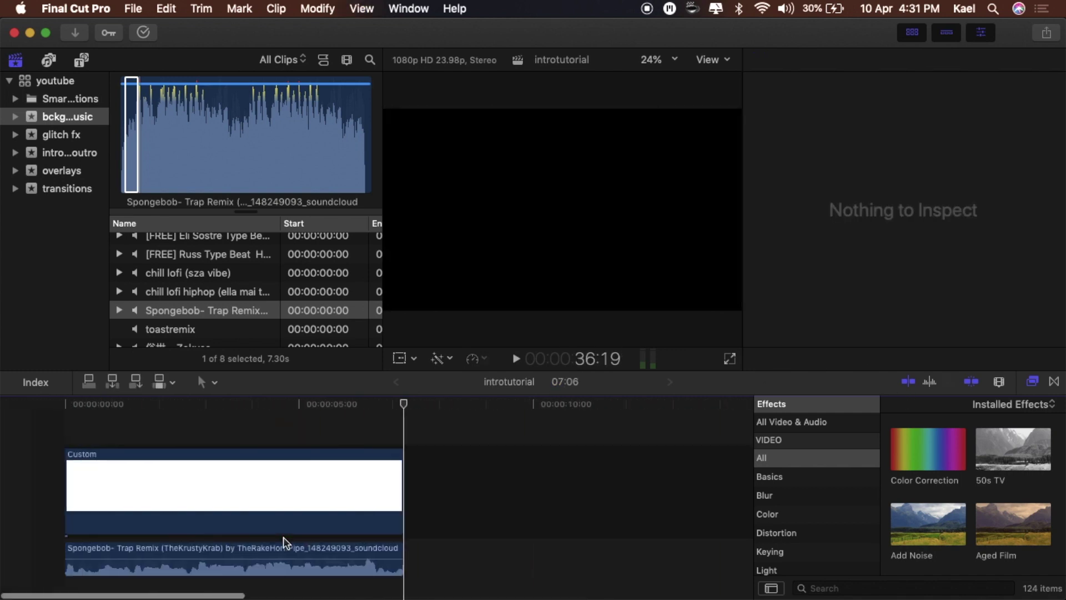
key(super+equal)
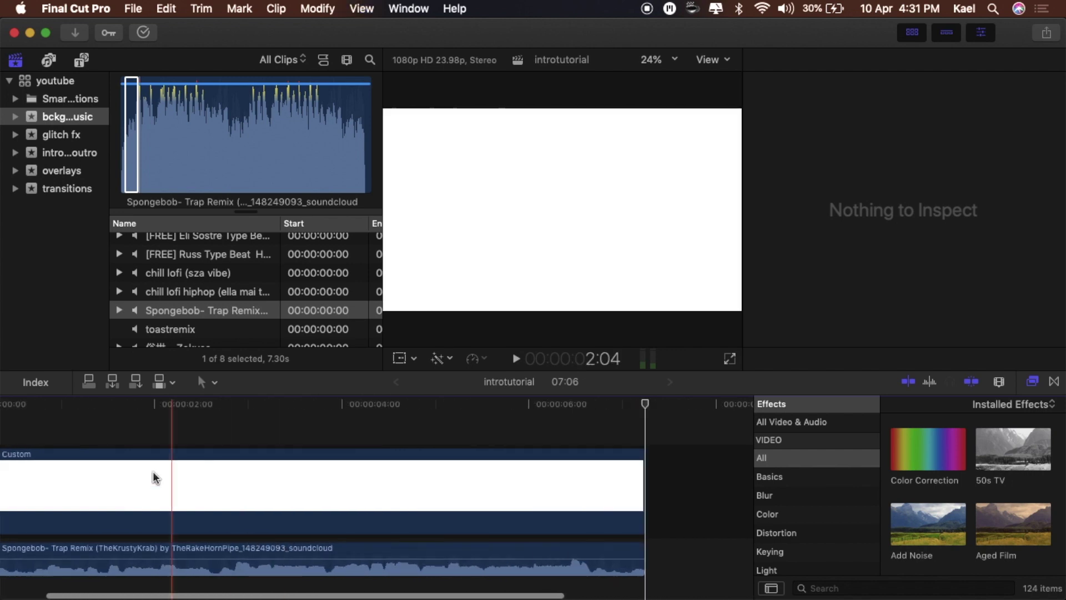
scroll(152, 471, right, 2)
click(31, 415)
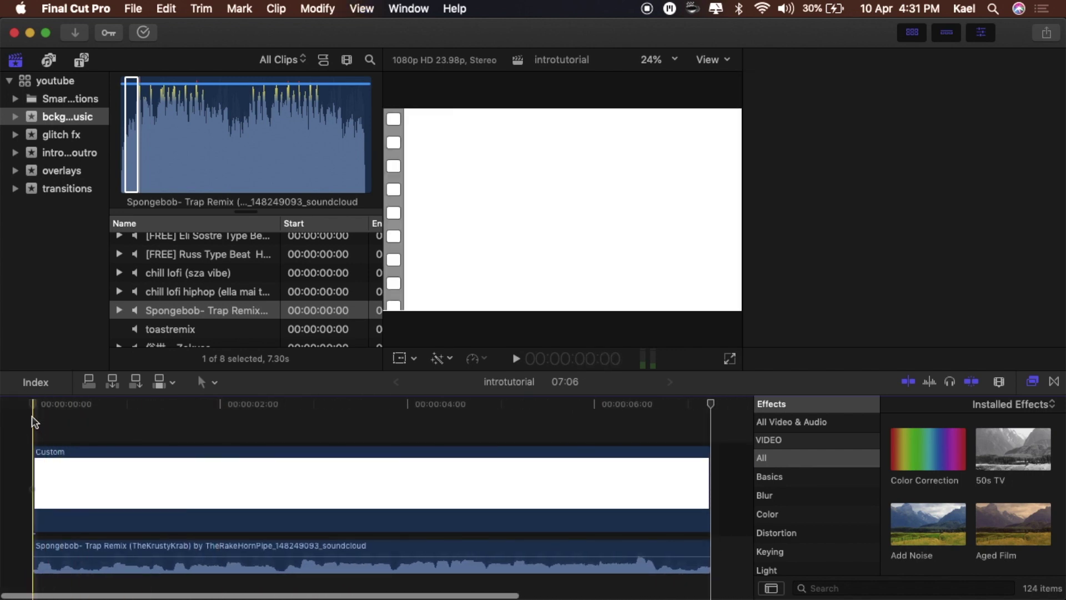
key(space)
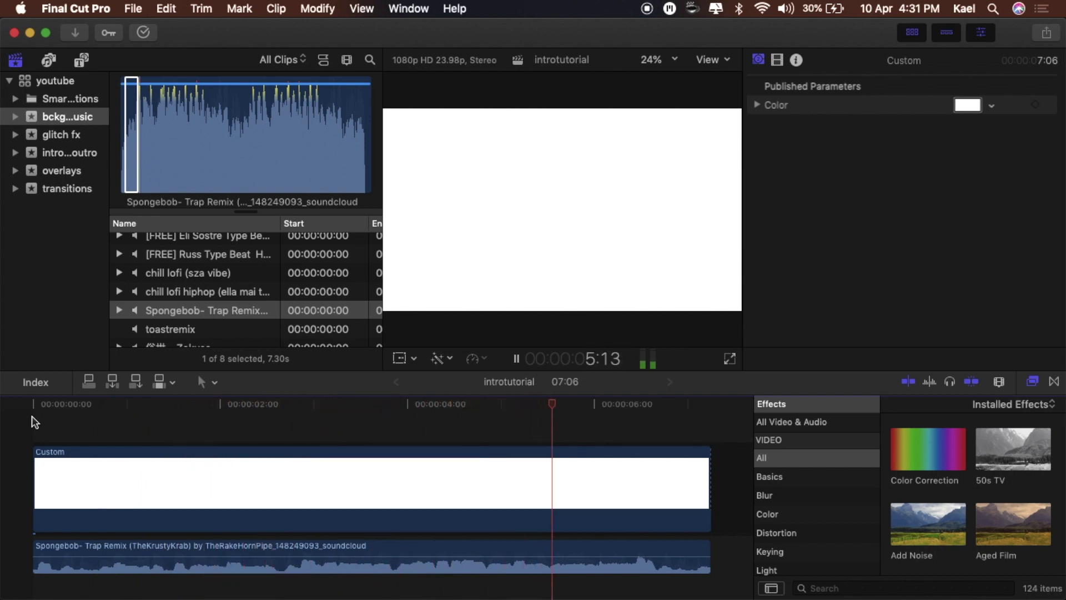
key(space)
key(Home)
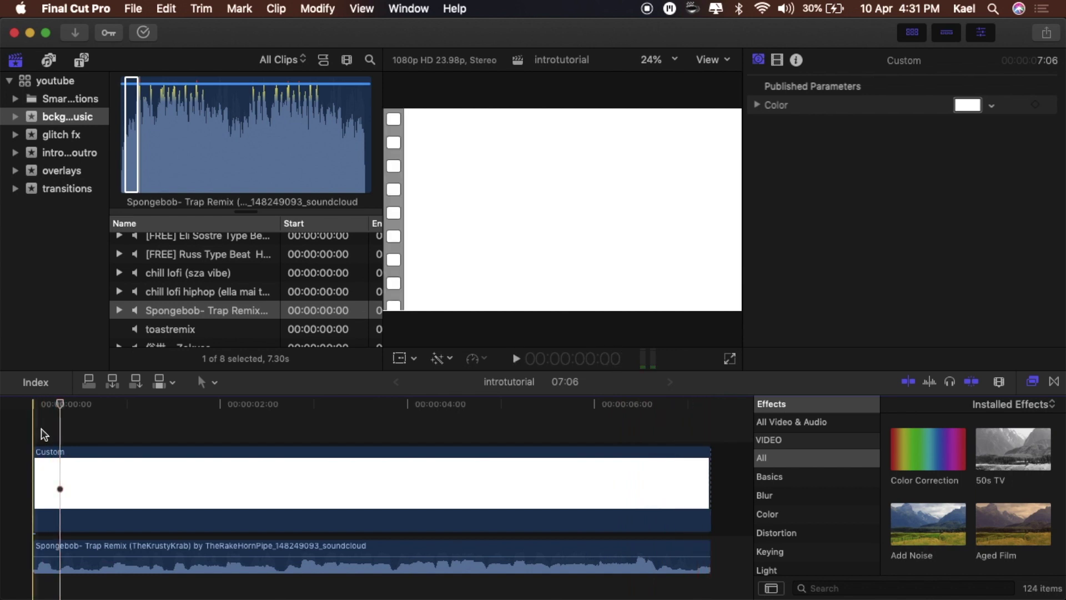
scroll(41, 429, up, 1)
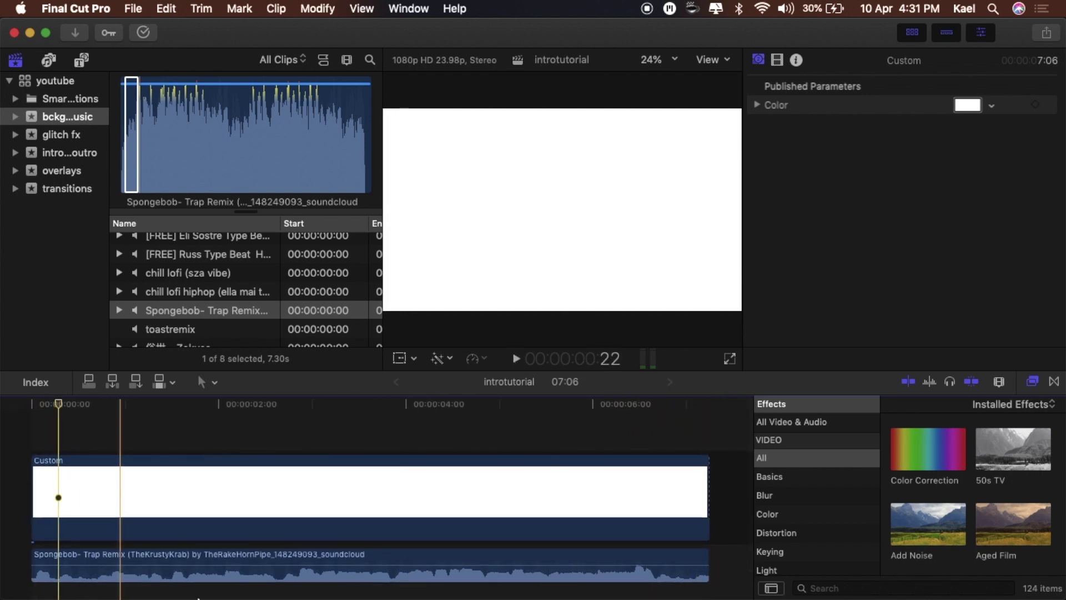
Drag FINALBANNER.001.jpeg from Documents > FINALBANNER into the timeline above the Custom clip
click(258, 595)
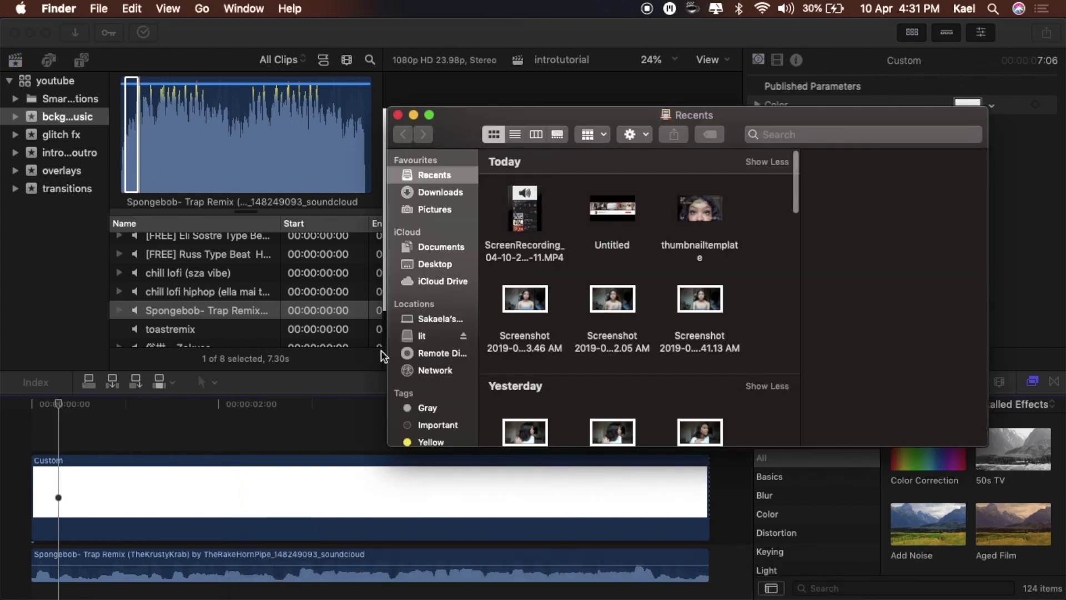
click(452, 246)
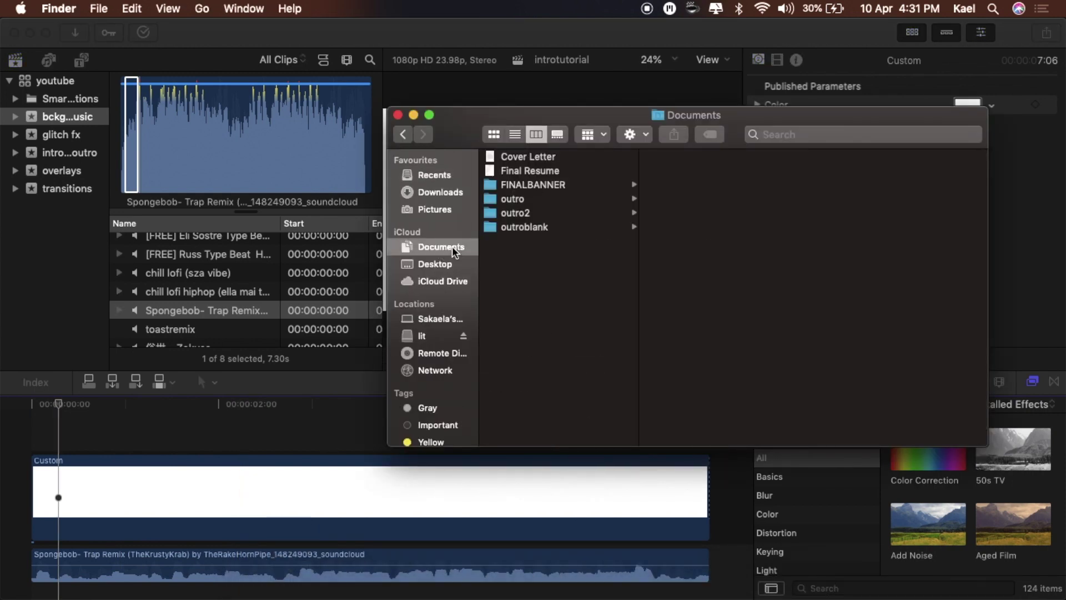
click(573, 189)
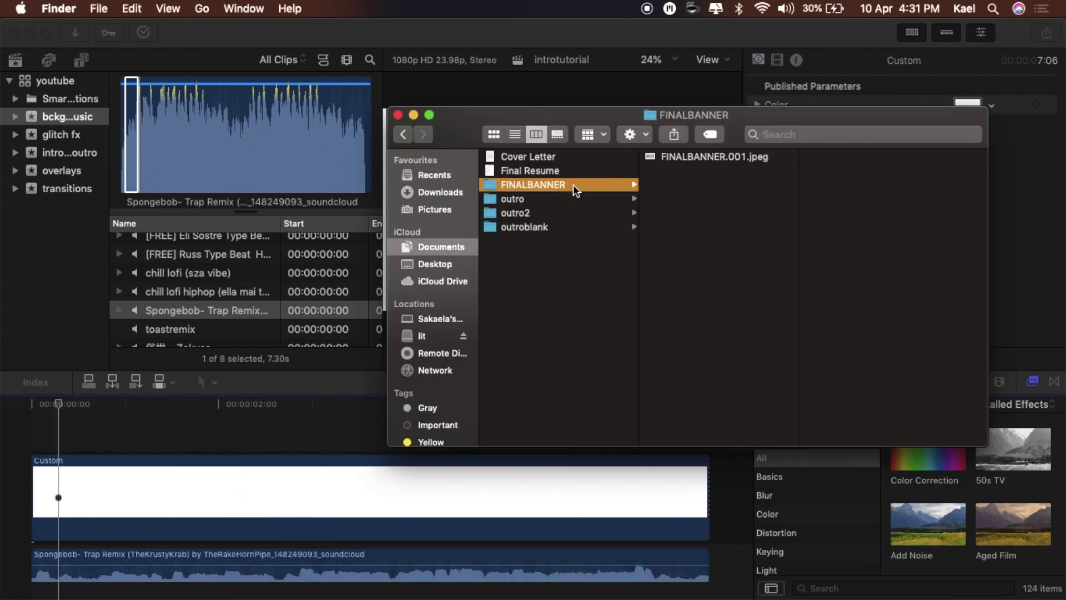
click(686, 157)
drag(673, 156, 22, 411)
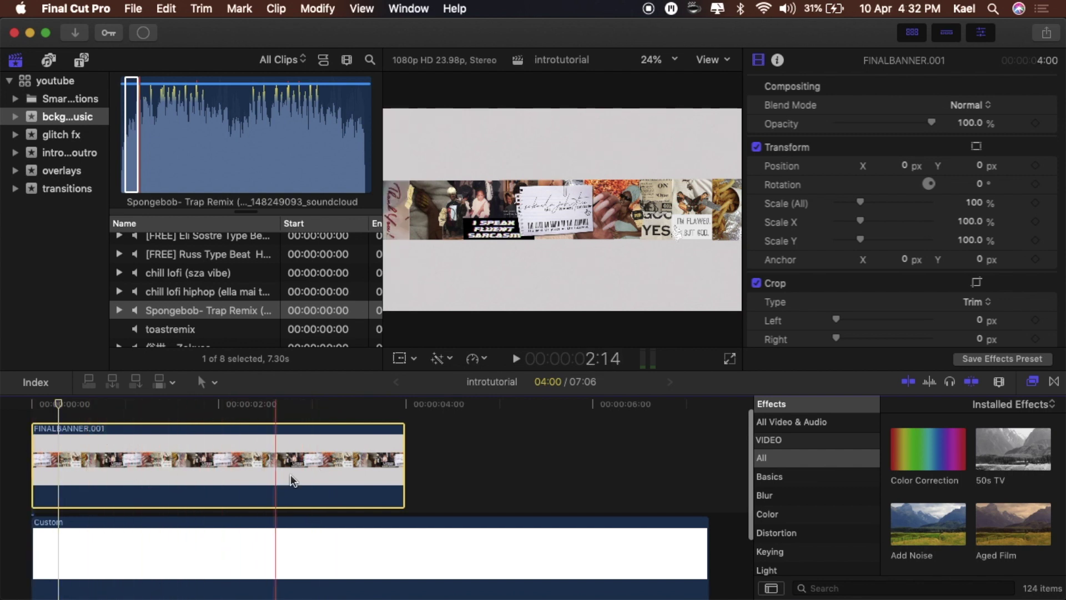
Stretch the banner clip to 7:06 and add beat markers on the Custom clip during playback
drag(400, 464, 698, 473)
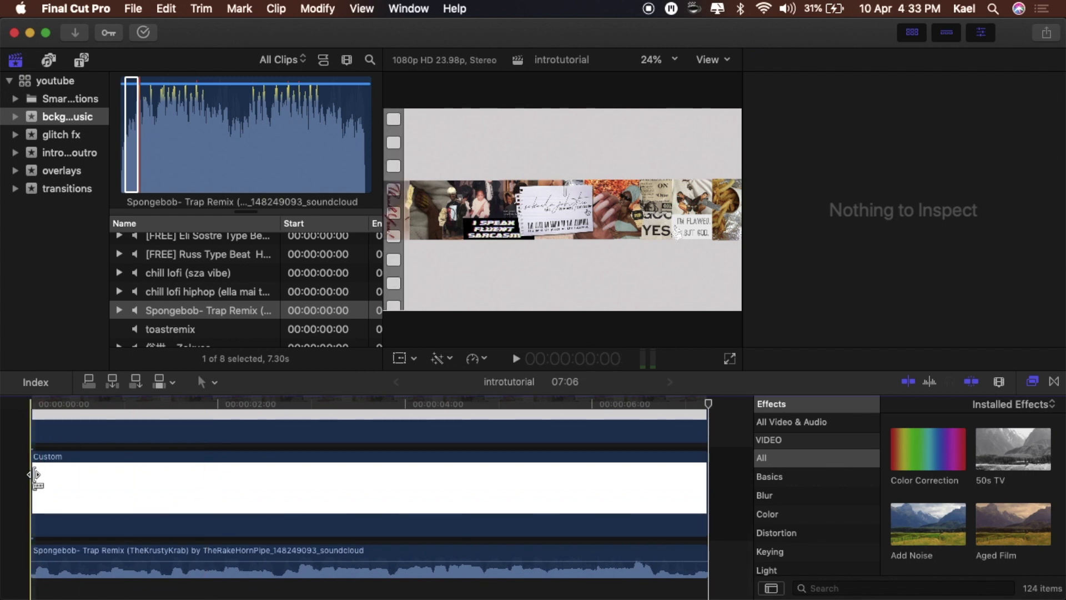
click(51, 468)
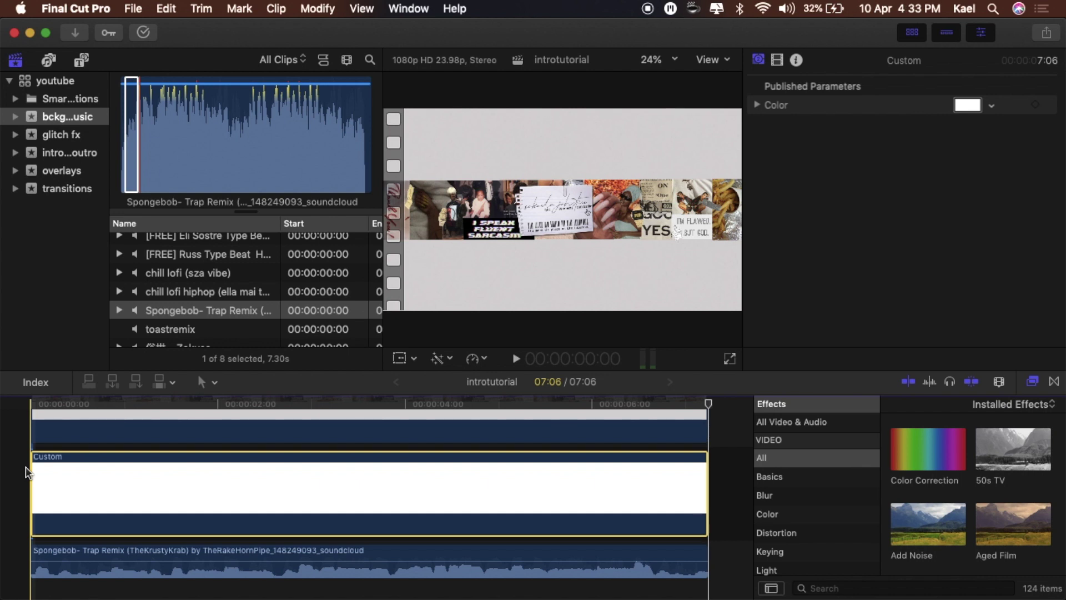
key(space)
key(m)
key(m)
key(m)
key(m)
key(m)
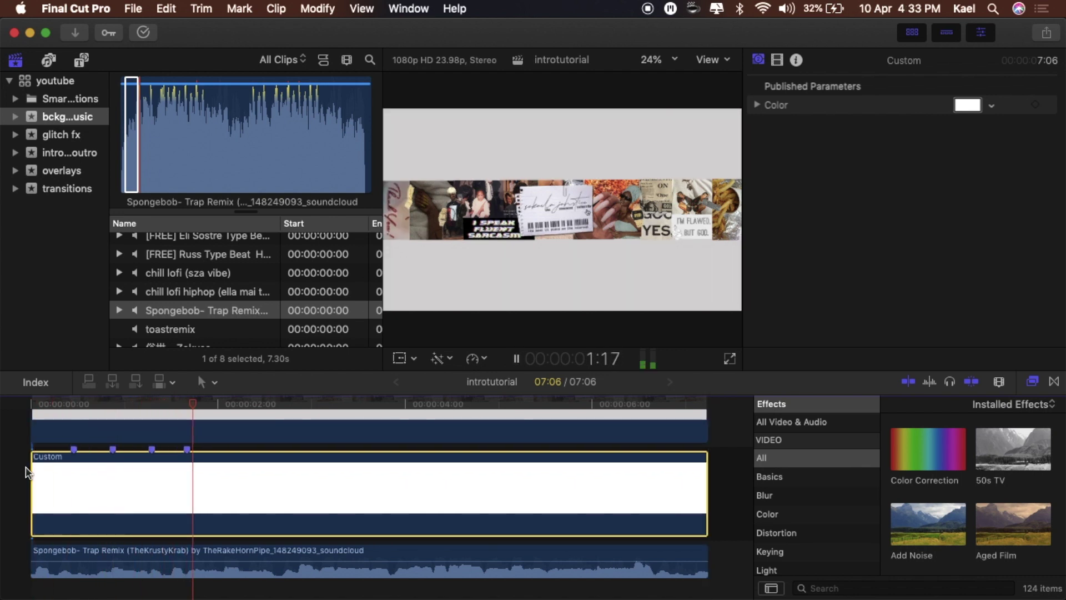
key(m)
key(m)
key(m)
key(m)
key(m)
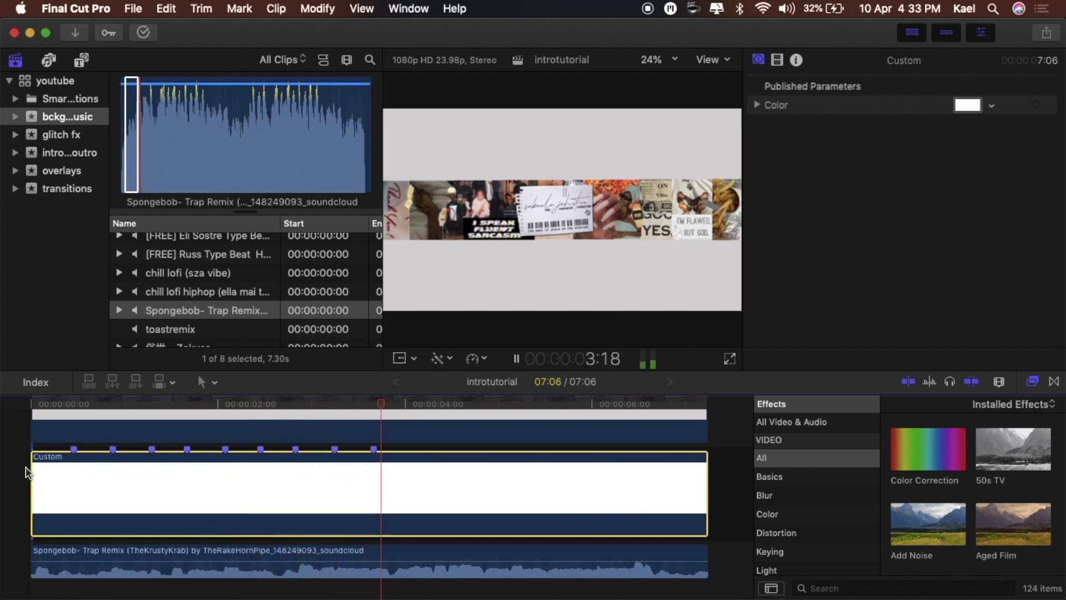
key(m)
key(m)
key(m)
key(m)
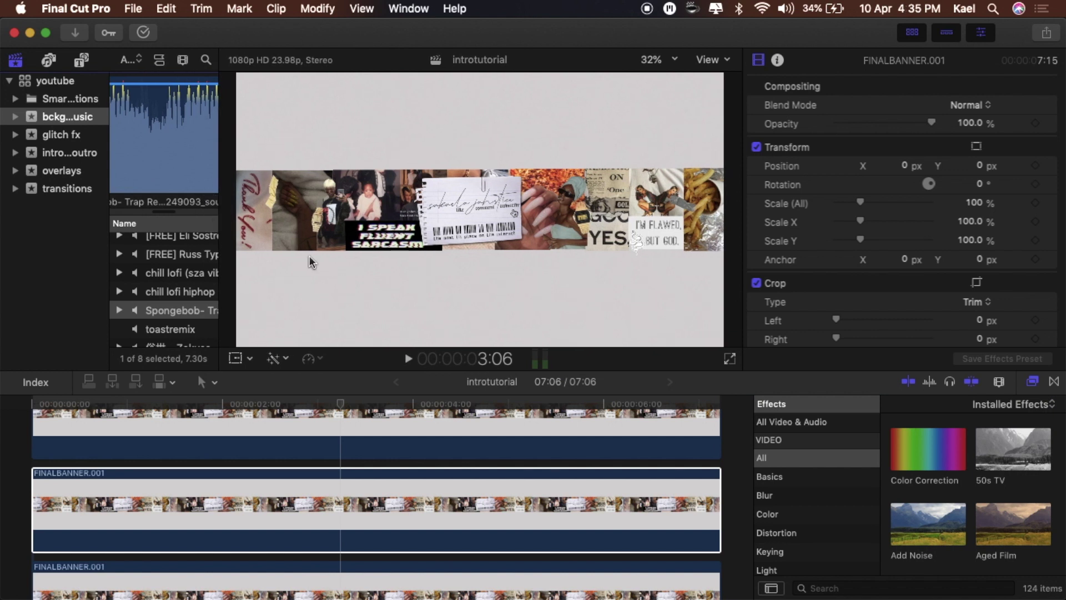
Zoom the viewer to 100% and pan to the Thank-you photo and SARCASM area
scroll(222, 489, down, 1)
click(222, 479)
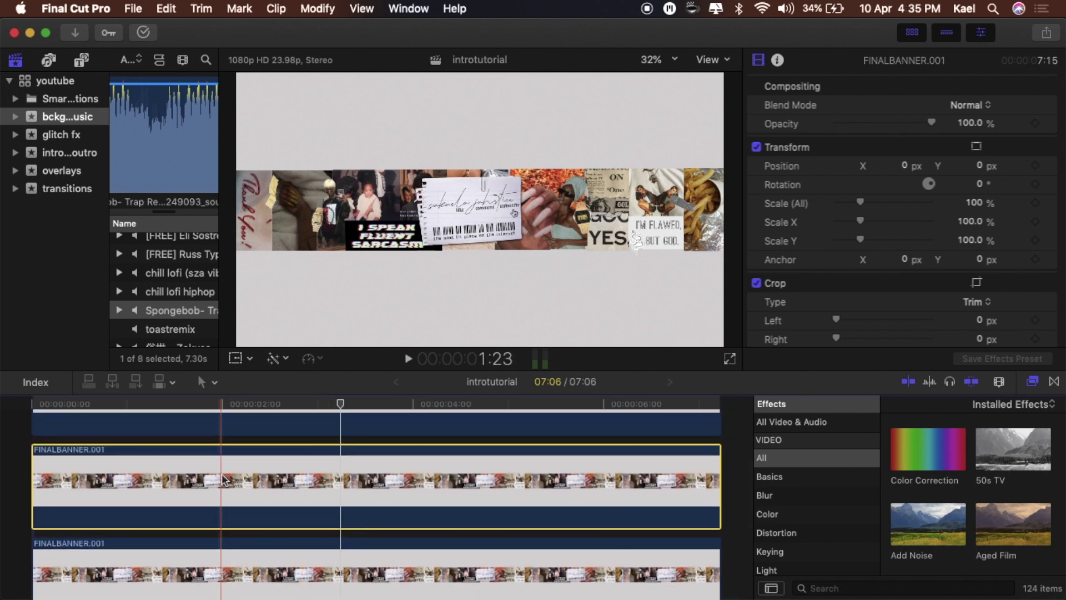
click(660, 60)
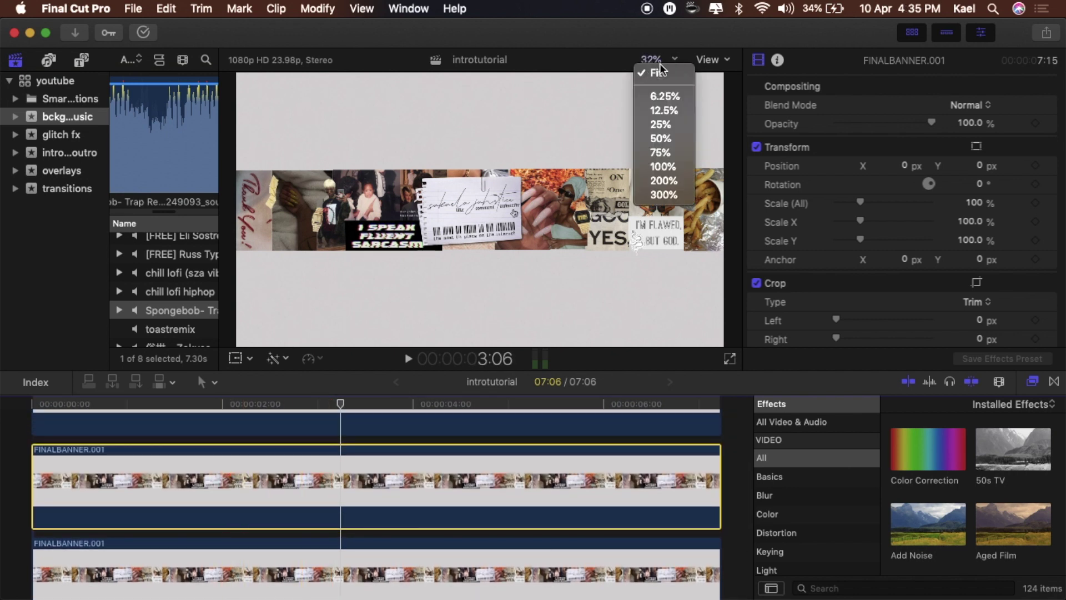
click(673, 162)
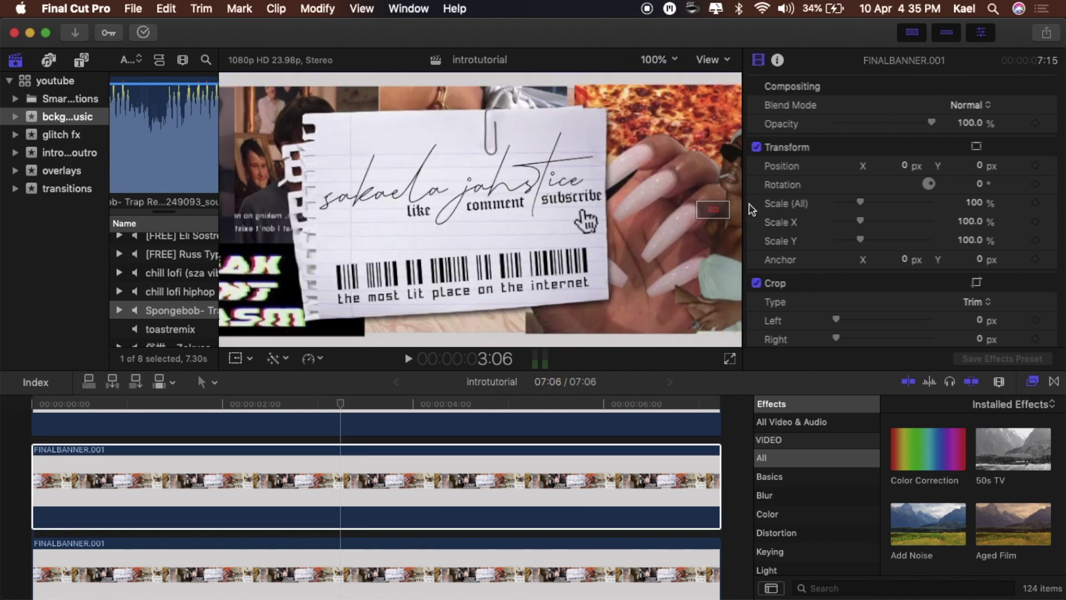
drag(704, 209, 692, 213)
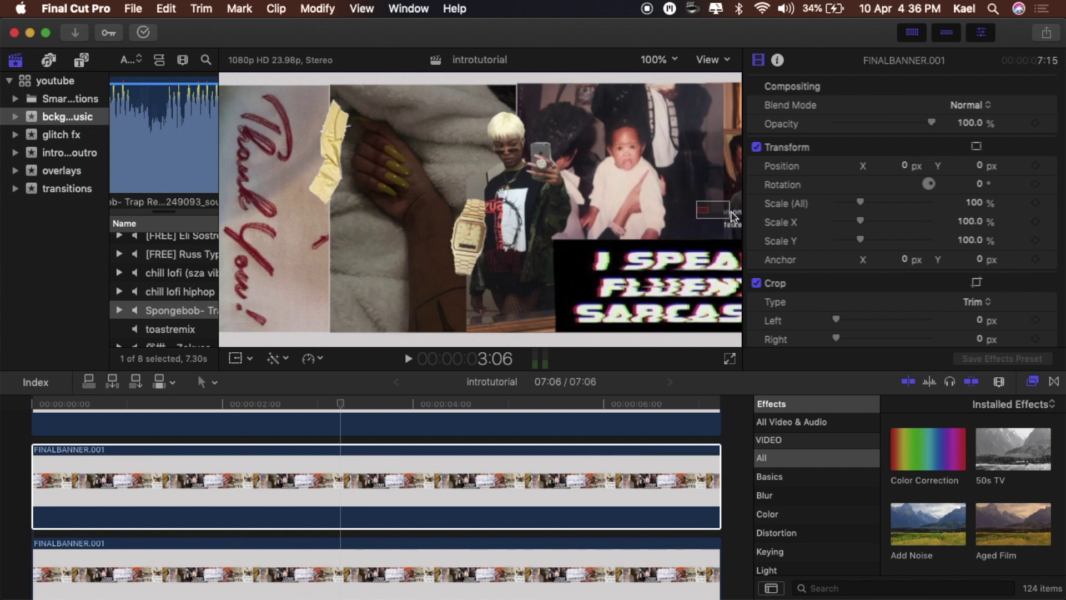
Select the banner clip and show the Masks category of effects
click(50, 489)
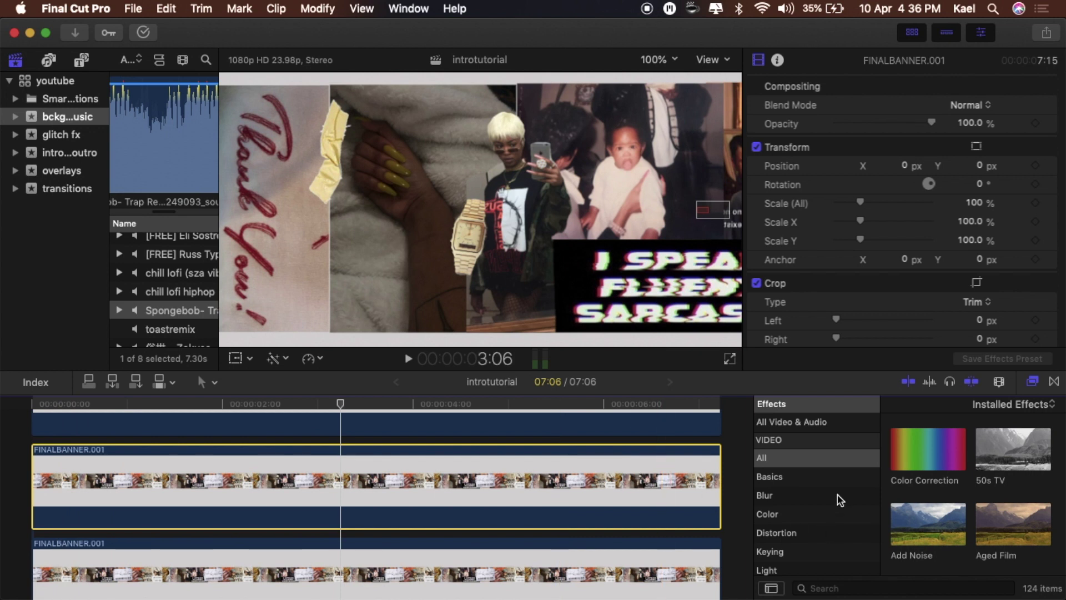
scroll(838, 492, down, 3)
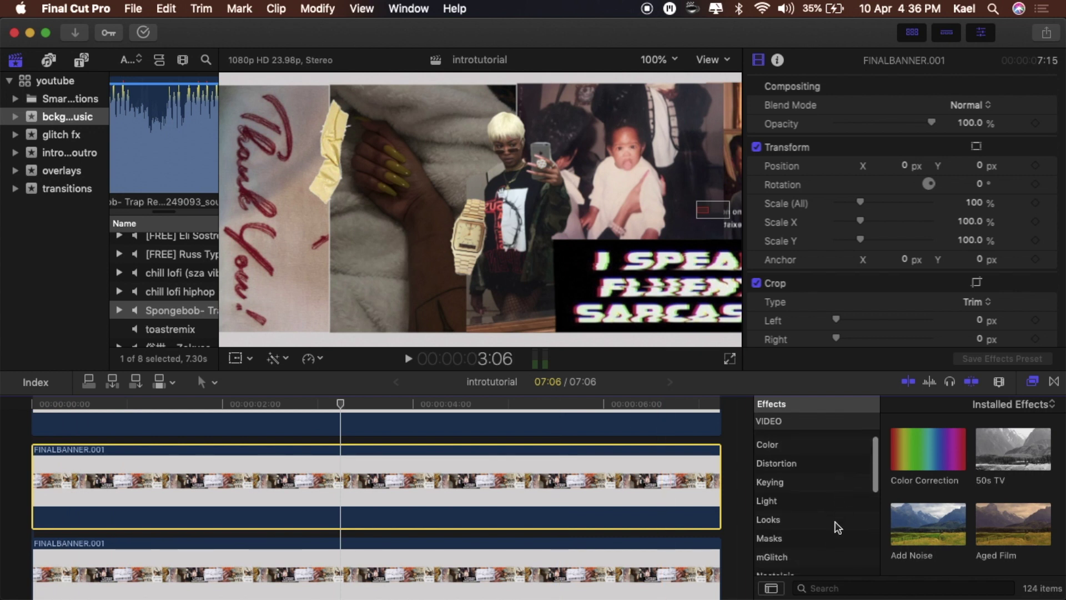
click(832, 536)
Apply Draw Mask to the banner and trace the blond figure's left side up to the shoulder
drag(928, 438, 601, 460)
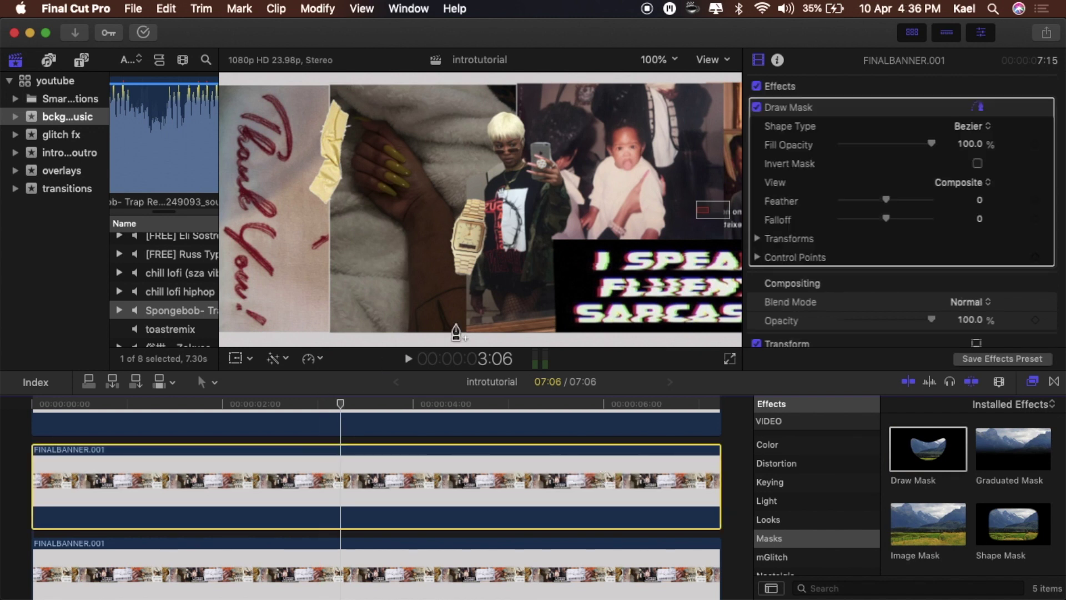
click(556, 332)
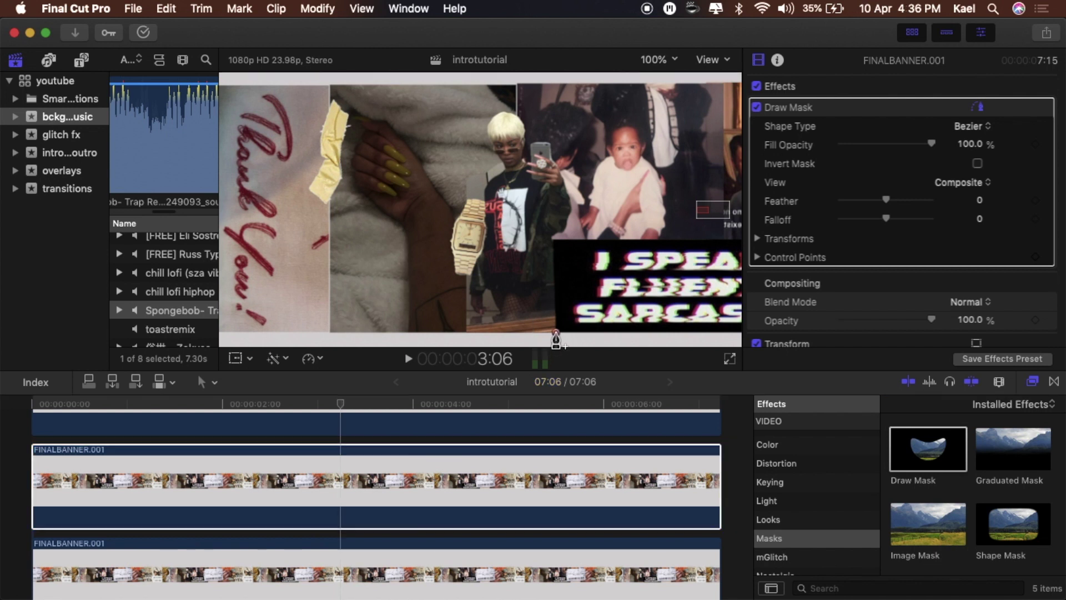
click(468, 328)
click(467, 278)
click(477, 264)
click(484, 254)
click(483, 219)
click(488, 204)
click(484, 191)
click(490, 183)
click(499, 174)
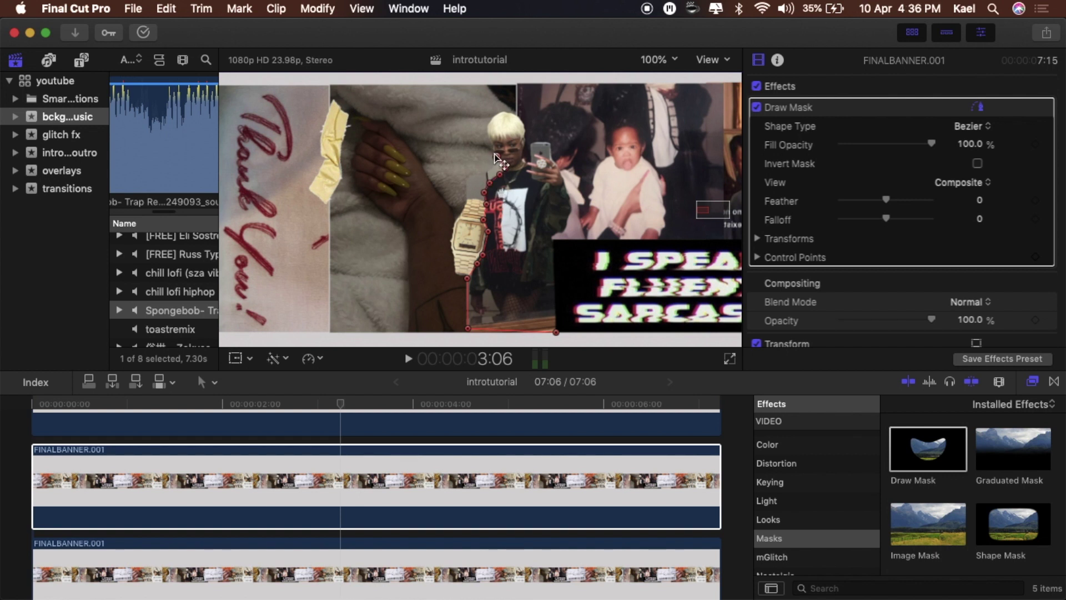
Trace the mask over the hair and down the right side, close it, and nudge the figure left
click(486, 134)
click(489, 120)
click(523, 117)
click(502, 111)
click(526, 129)
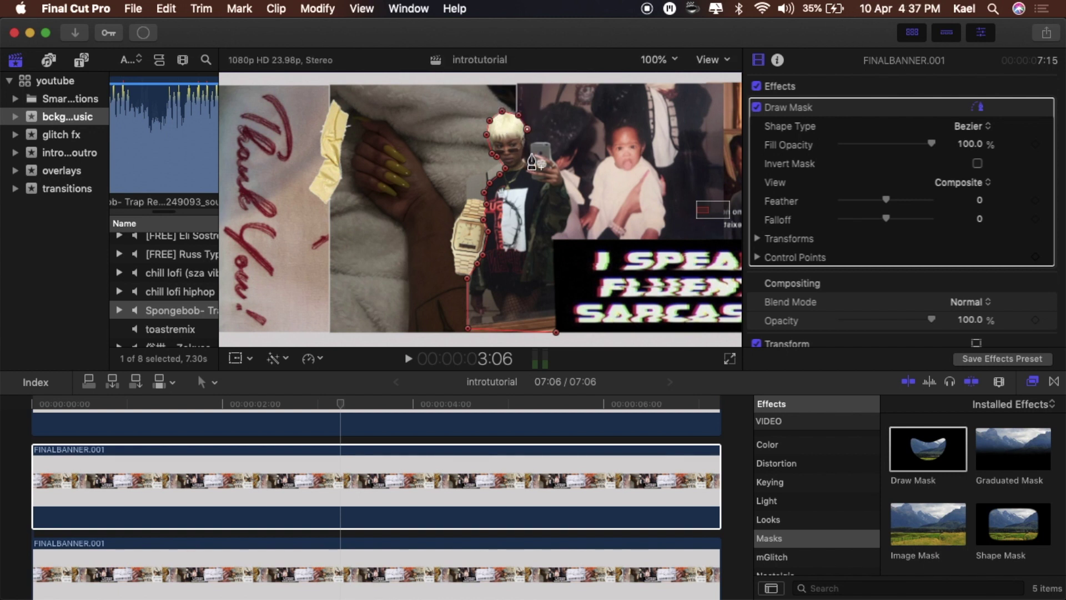
click(531, 143)
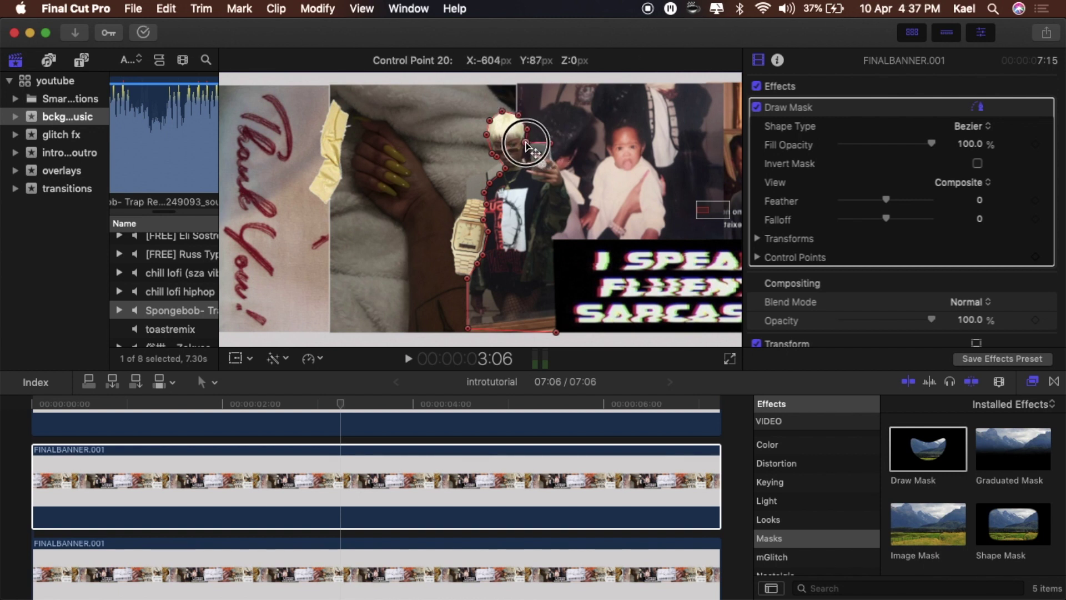
click(555, 160)
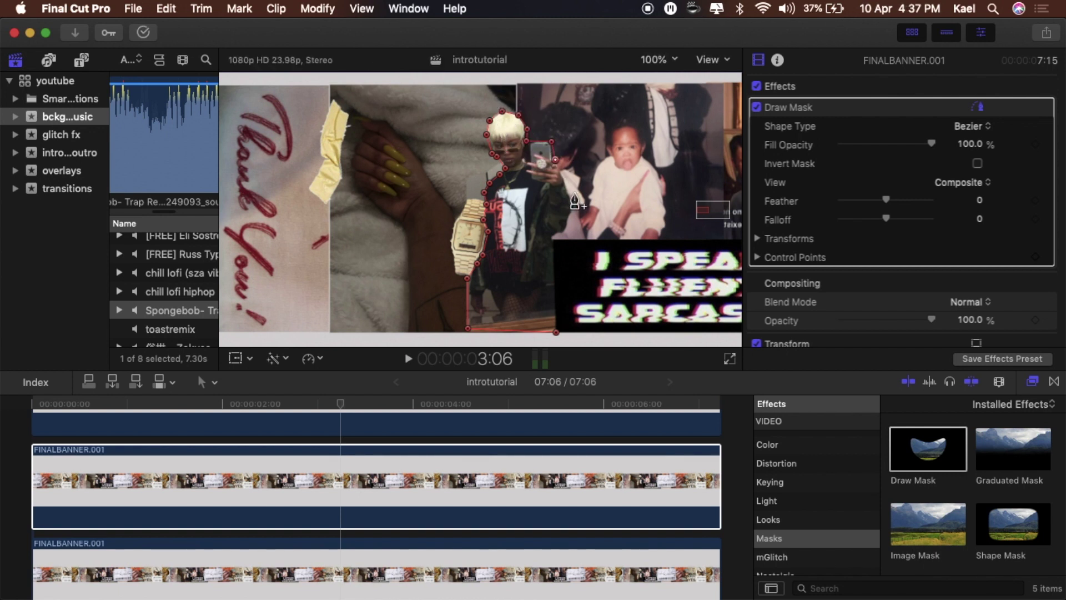
click(554, 243)
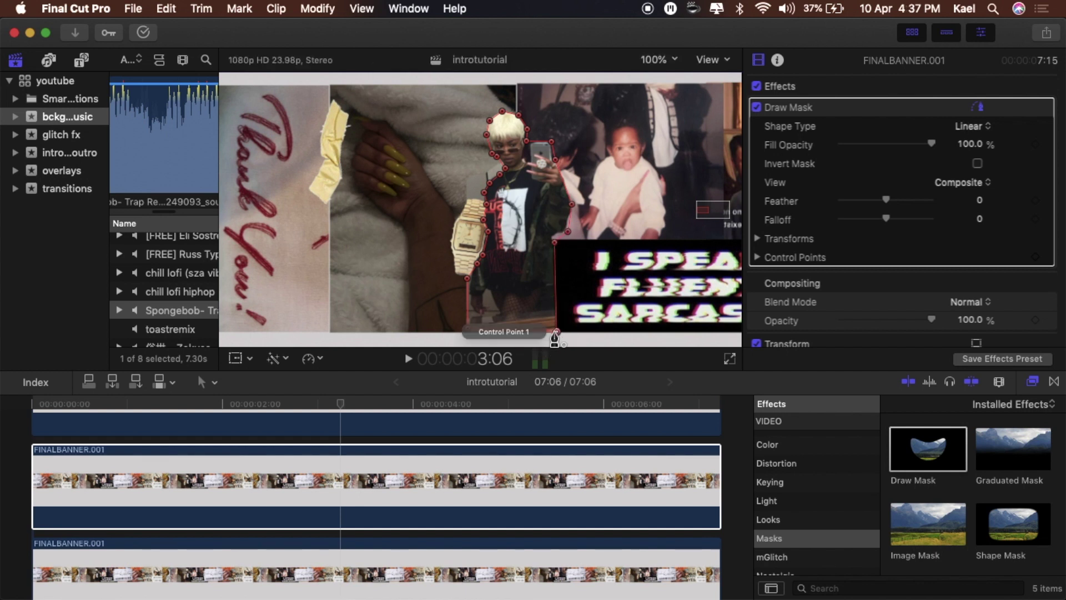
click(556, 332)
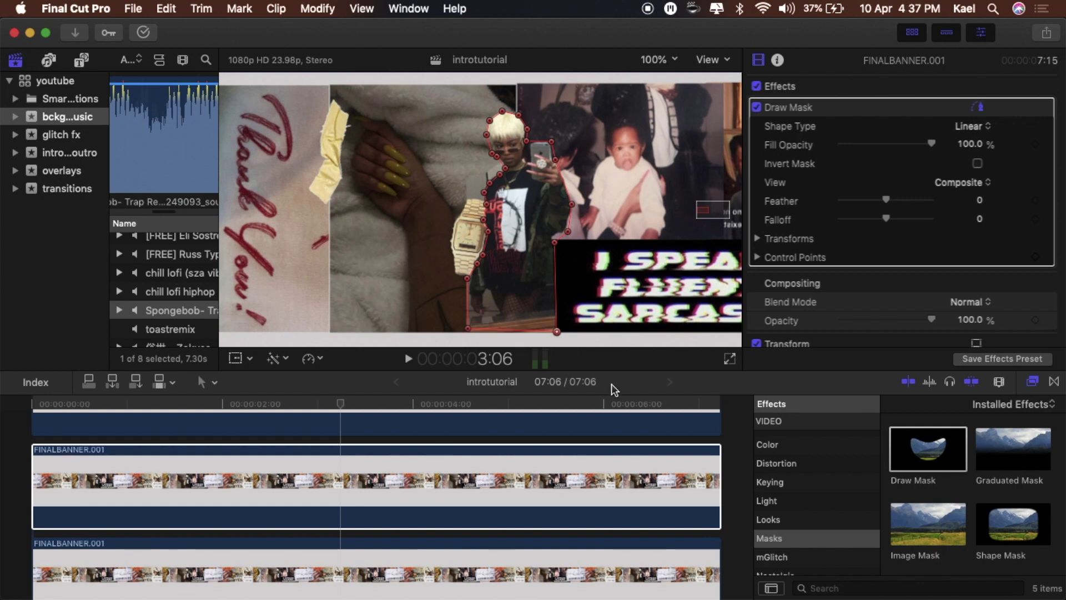
click(235, 359)
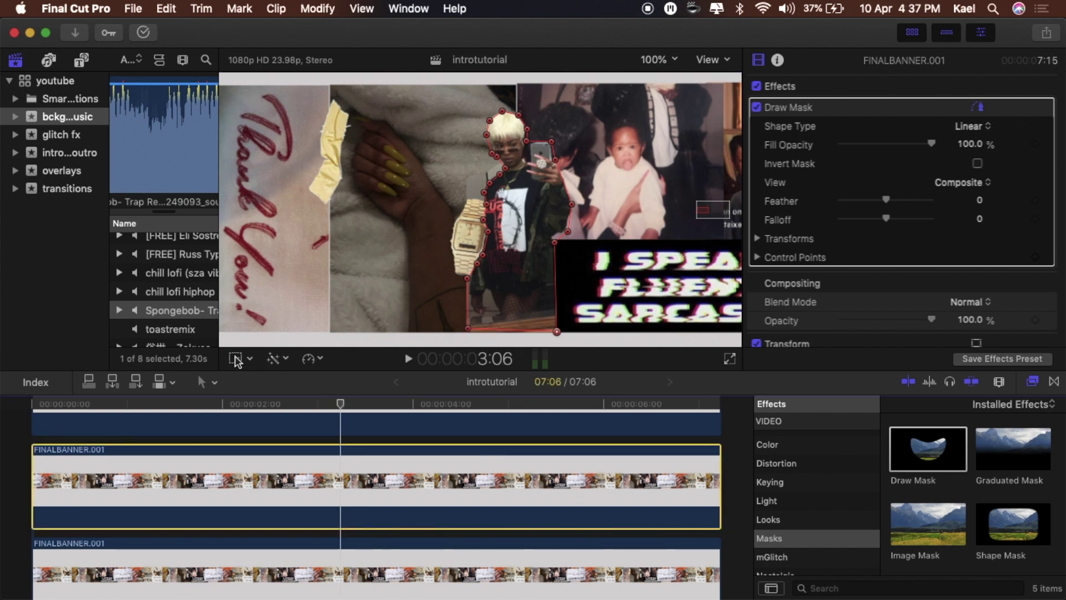
drag(483, 289, 456, 282)
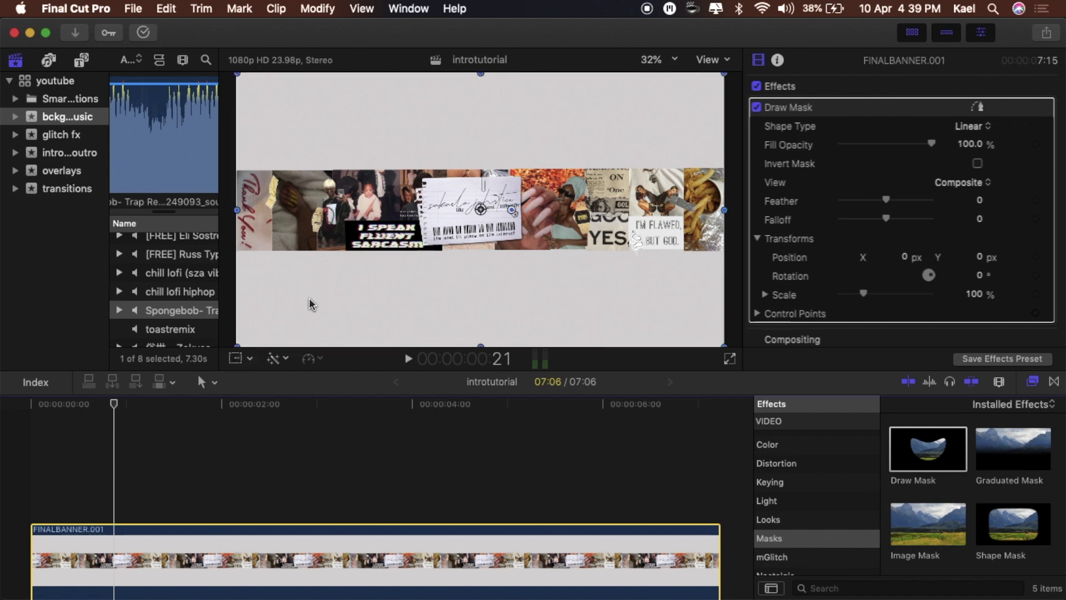
Shift the masked selfie figure further left and return to the project start
click(356, 256)
mouse_move(356, 256)
mouse_down()
mouse_move(331, 256)
mouse_move(336, 236)
mouse_move(355, 238)
mouse_move(347, 202)
mouse_move(350, 257)
mouse_up()
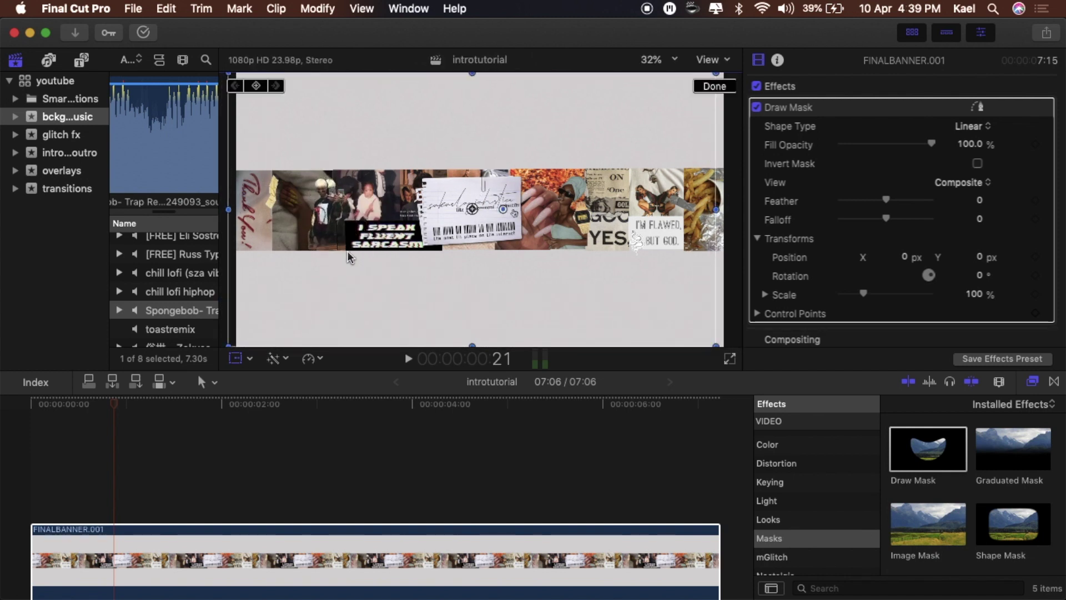
click(191, 552)
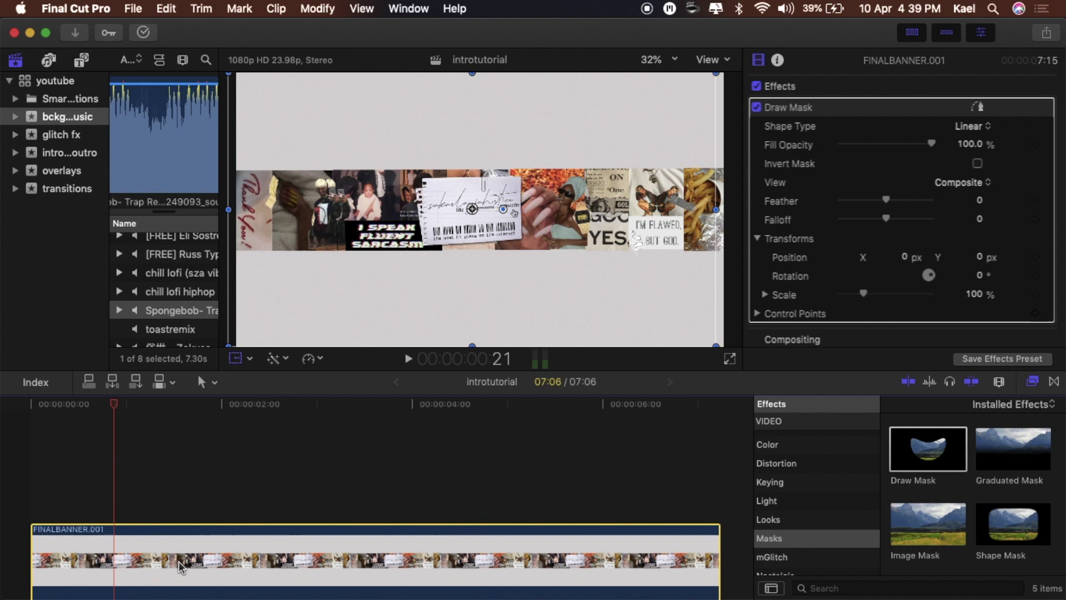
click(25, 465)
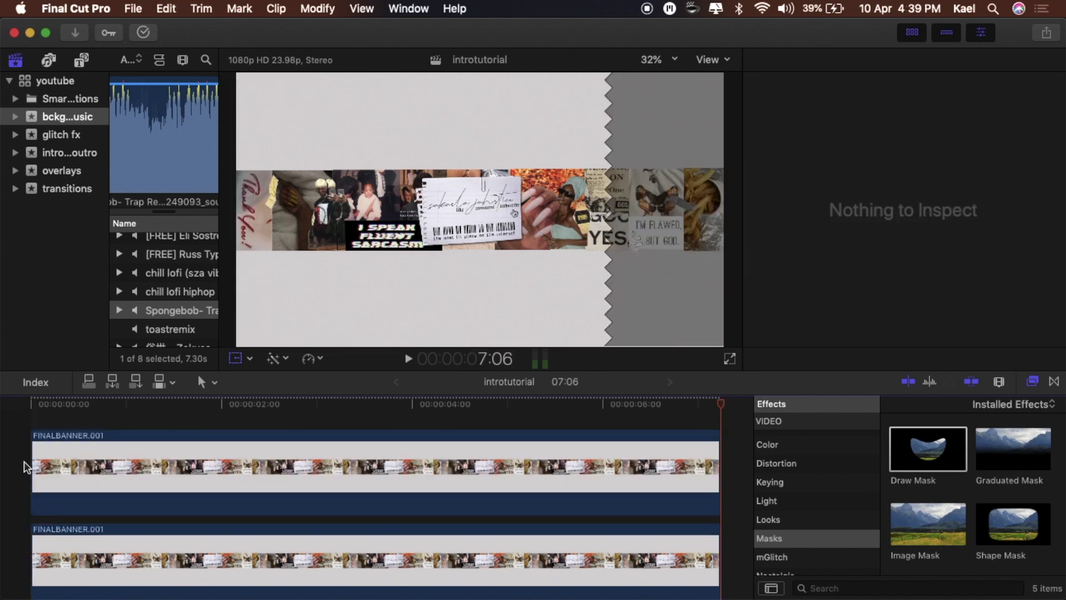
click(31, 414)
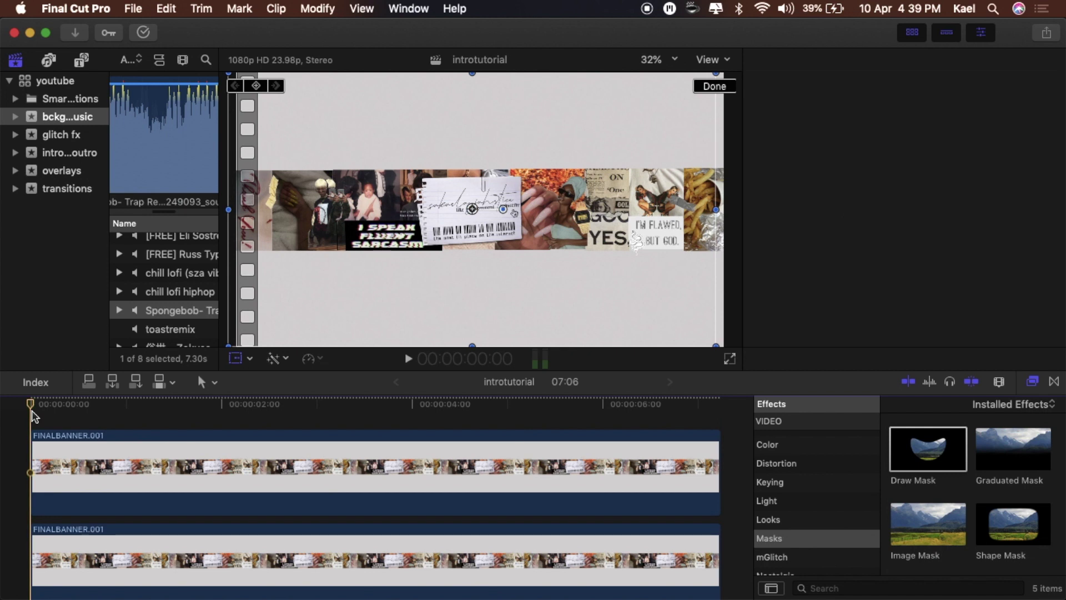
Reposition another banner copy's masked figure cutout lower in the viewer
key(cmd+4)
key(cmd+5)
scroll(185, 477, down, 2)
click(189, 477)
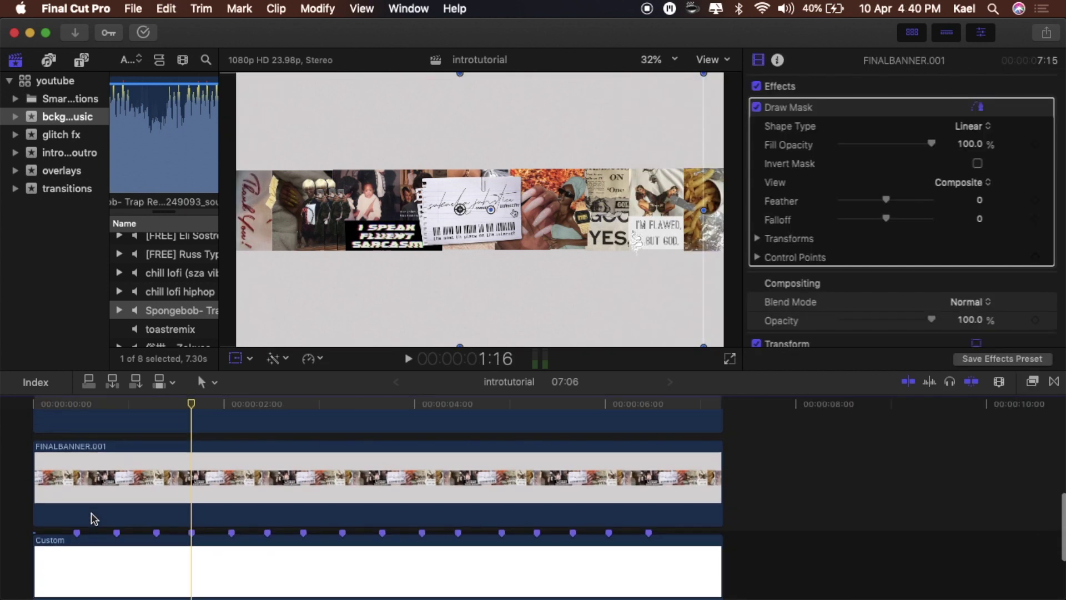
click(126, 520)
drag(344, 243, 359, 318)
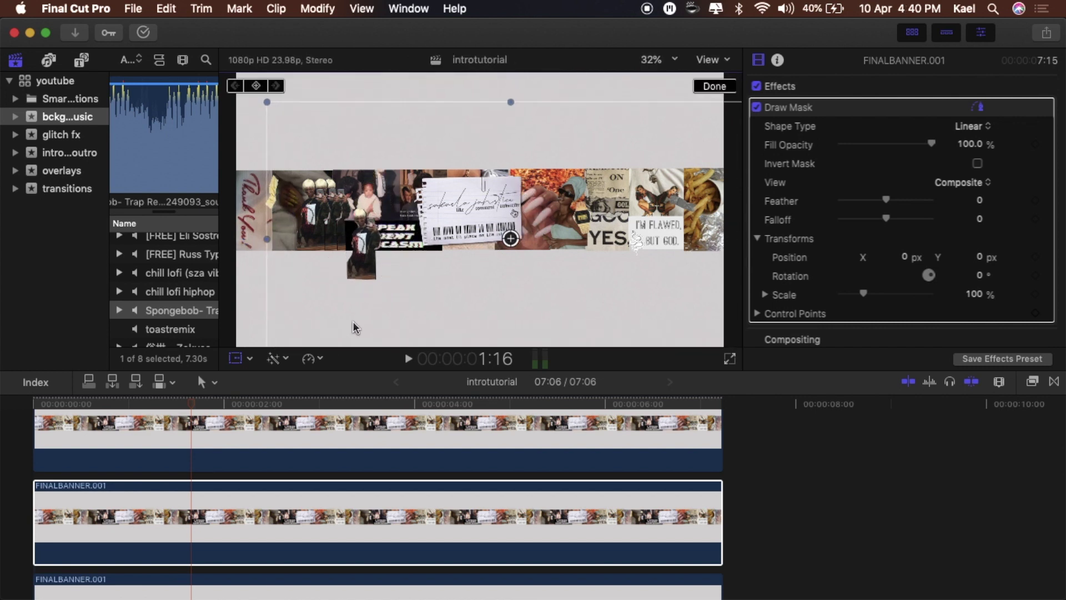
Move the top banner copy's figure up, then down-left, and bring up the zoom levels
click(276, 432)
drag(295, 241, 279, 207)
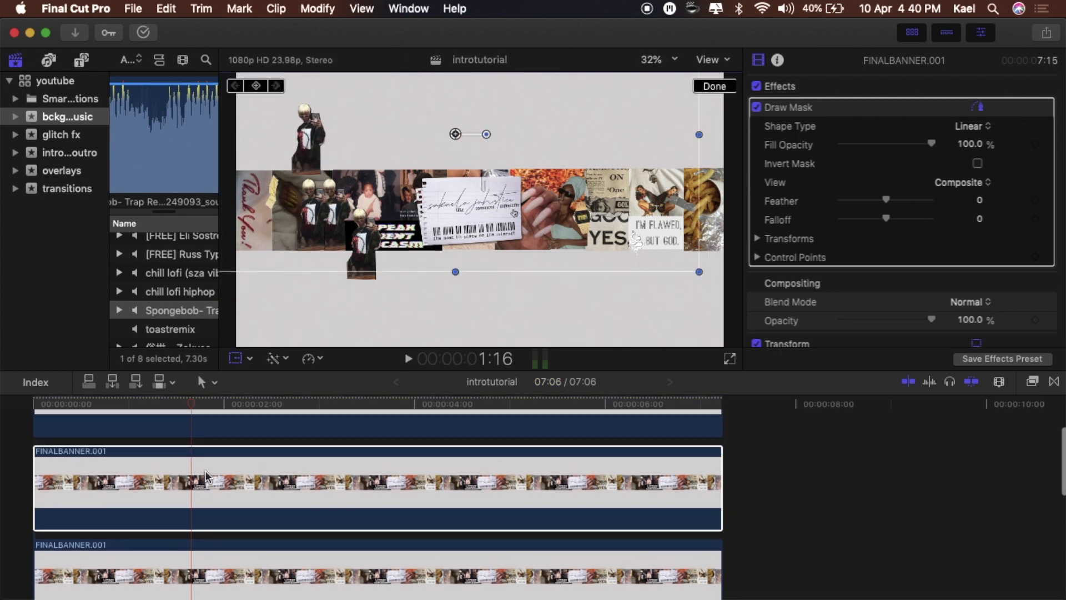
click(215, 447)
click(215, 447)
drag(298, 281, 276, 305)
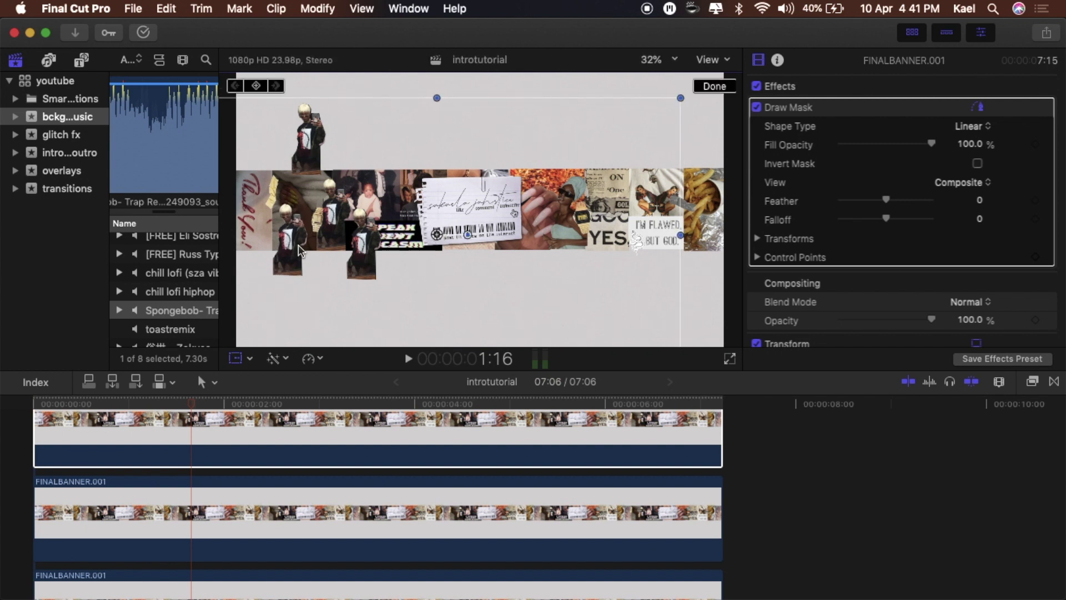
click(672, 60)
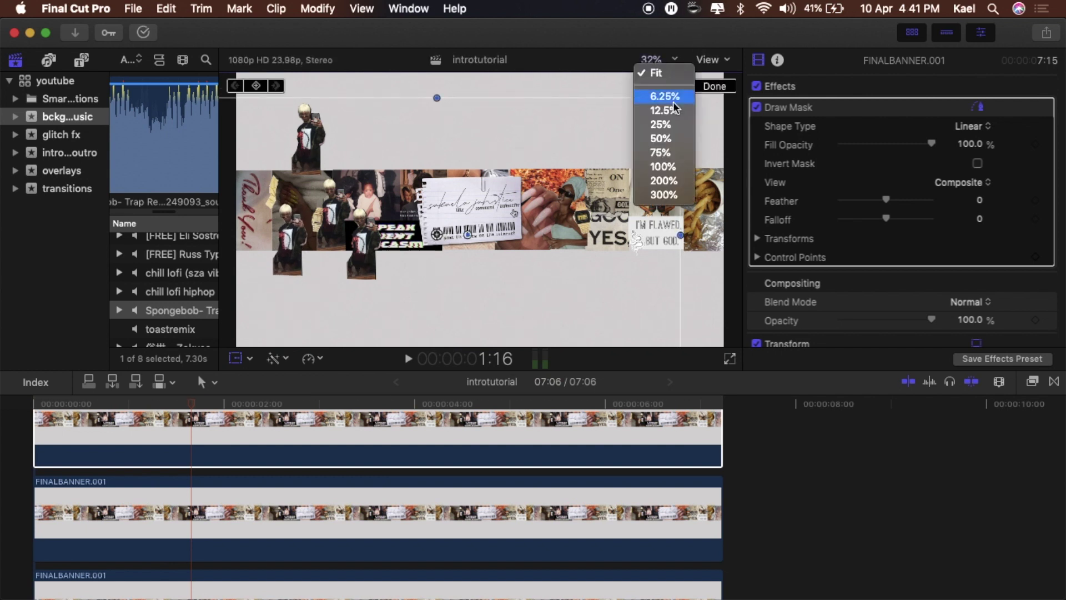
Set the viewer to 50% and move the bottom banner copy's photo layer up and left
click(661, 138)
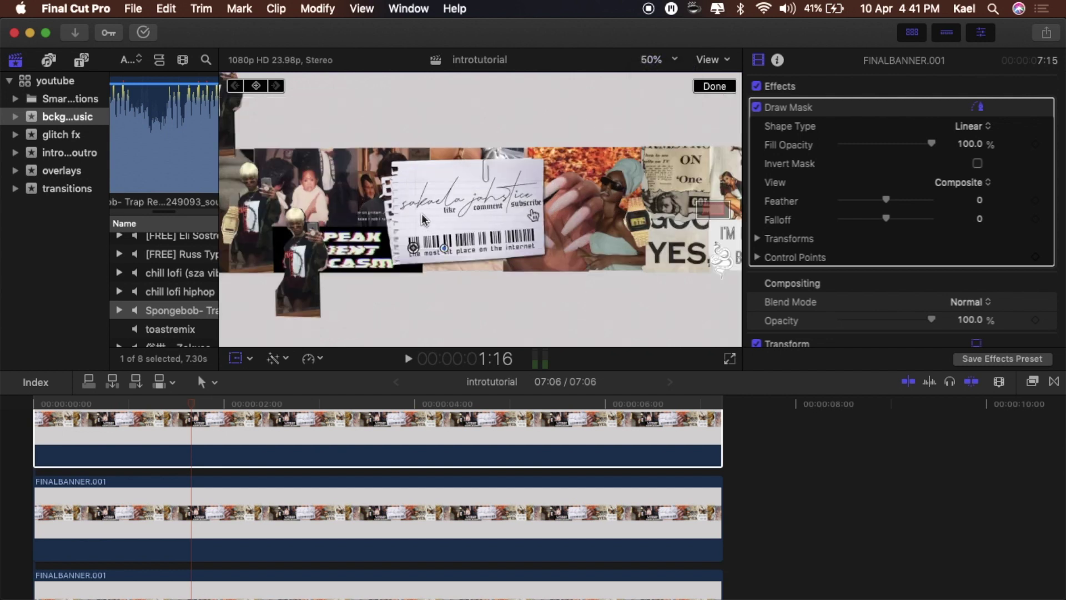
drag(718, 207, 707, 209)
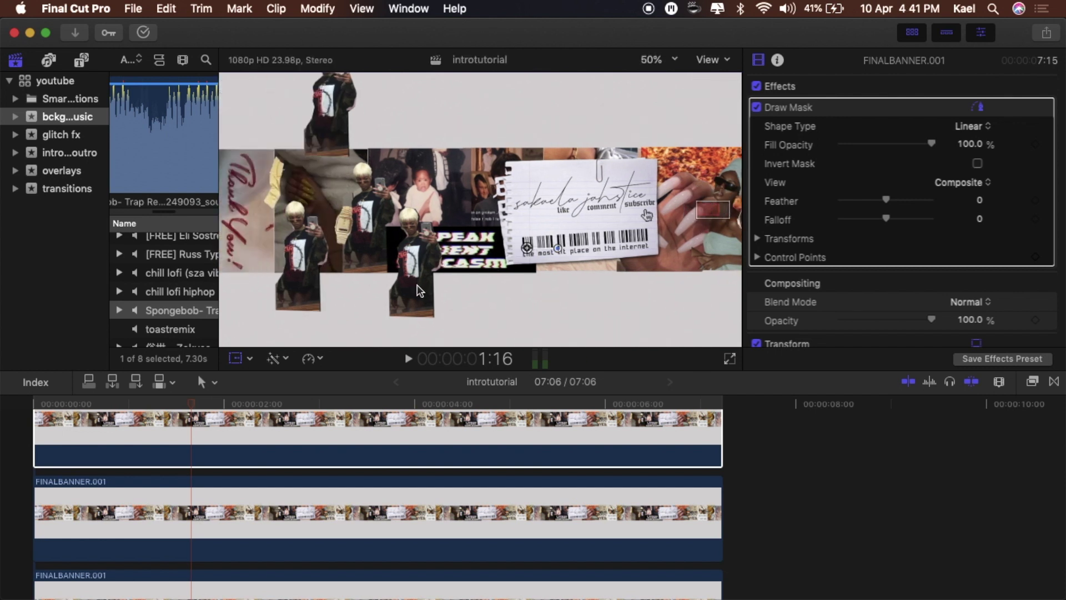
click(249, 581)
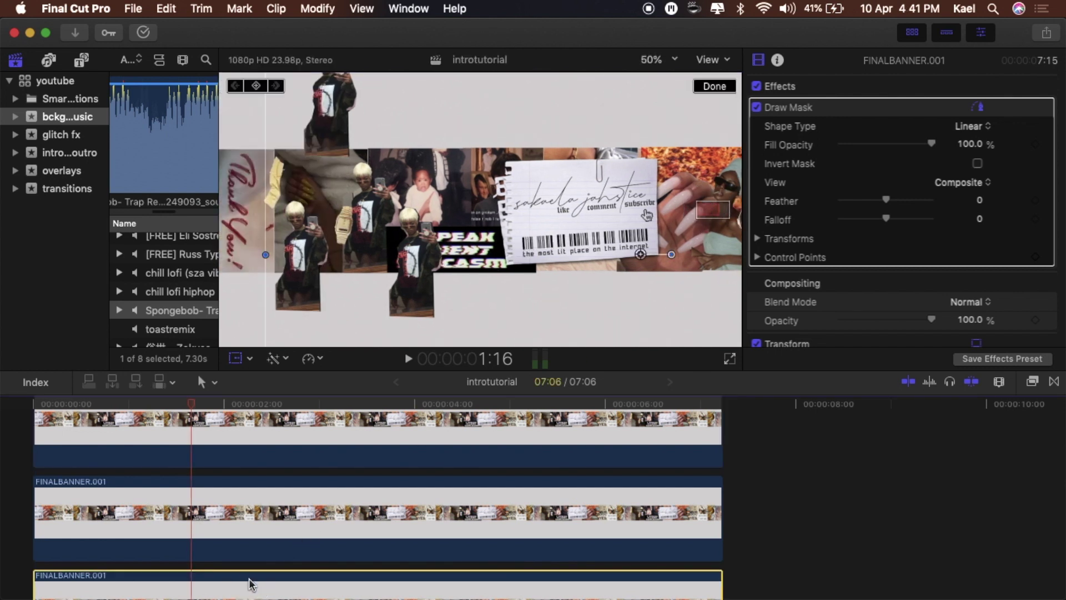
mouse_move(416, 298)
mouse_down()
mouse_move(352, 257)
mouse_move(362, 251)
mouse_up()
Offset the middle and top banner copies' selfie layers into a staggered row
click(267, 489)
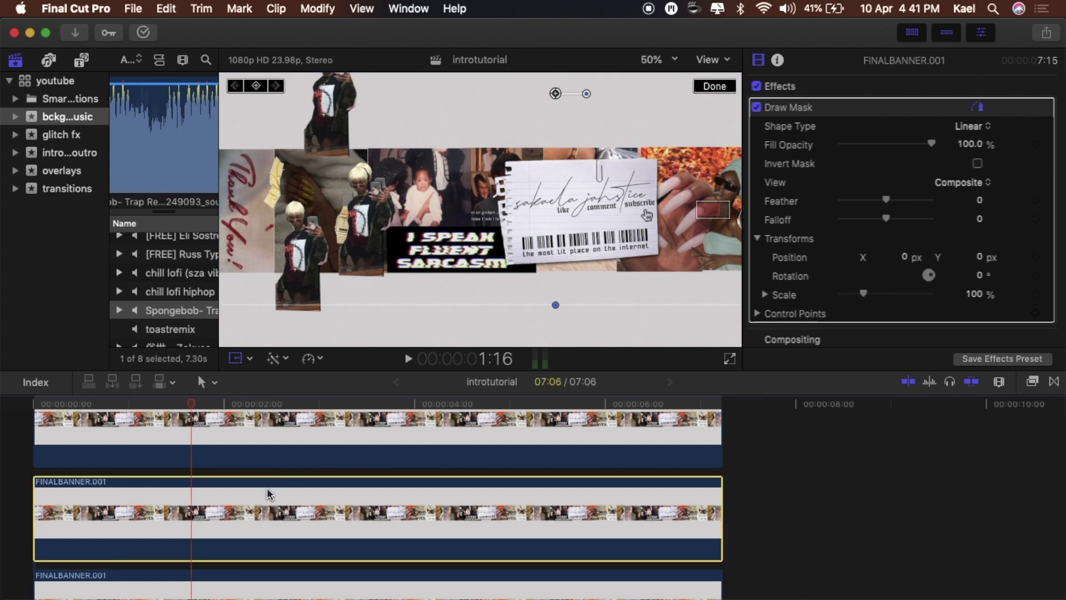
drag(281, 266, 319, 339)
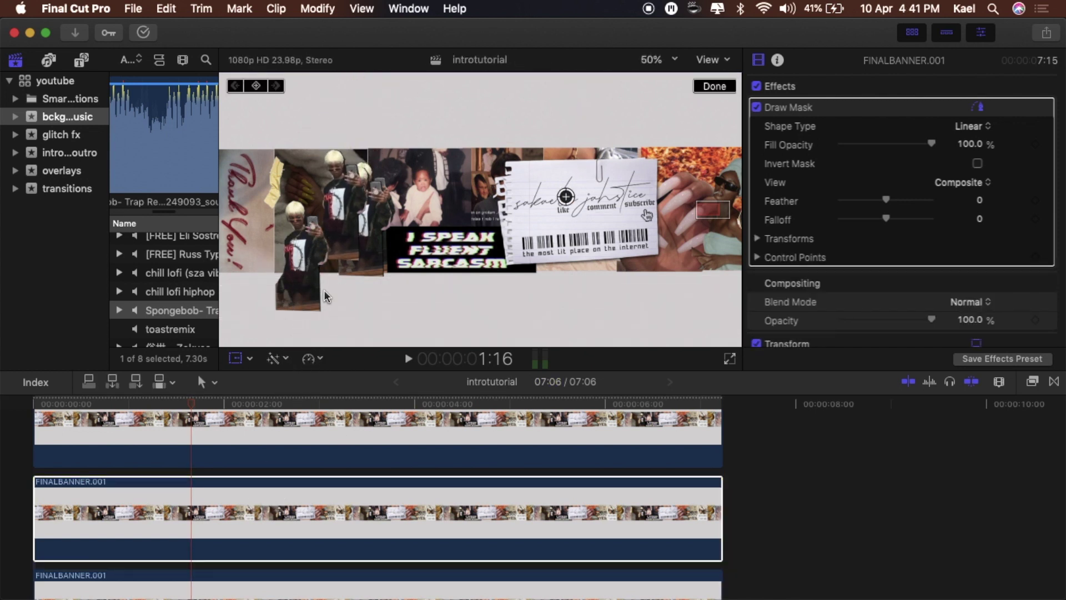
drag(341, 218, 359, 238)
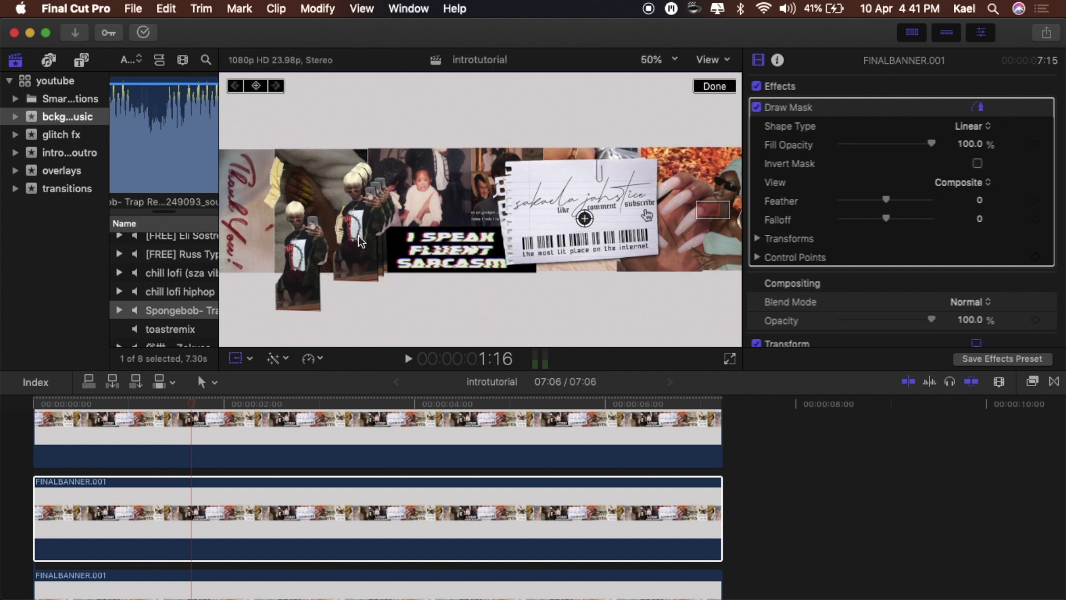
click(245, 457)
drag(312, 277, 358, 247)
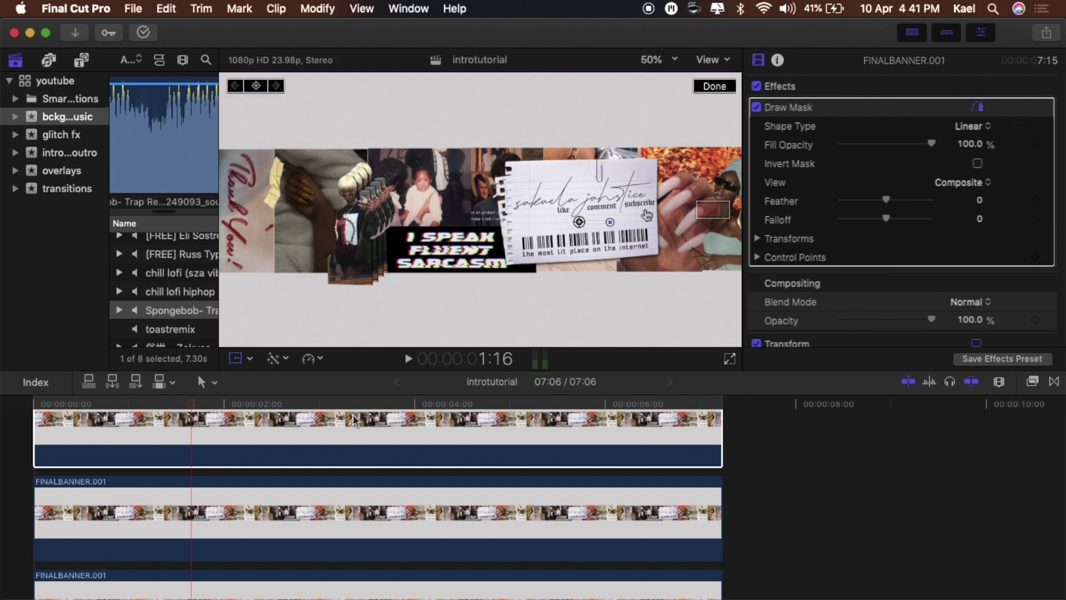
scroll(243, 550, down, 2)
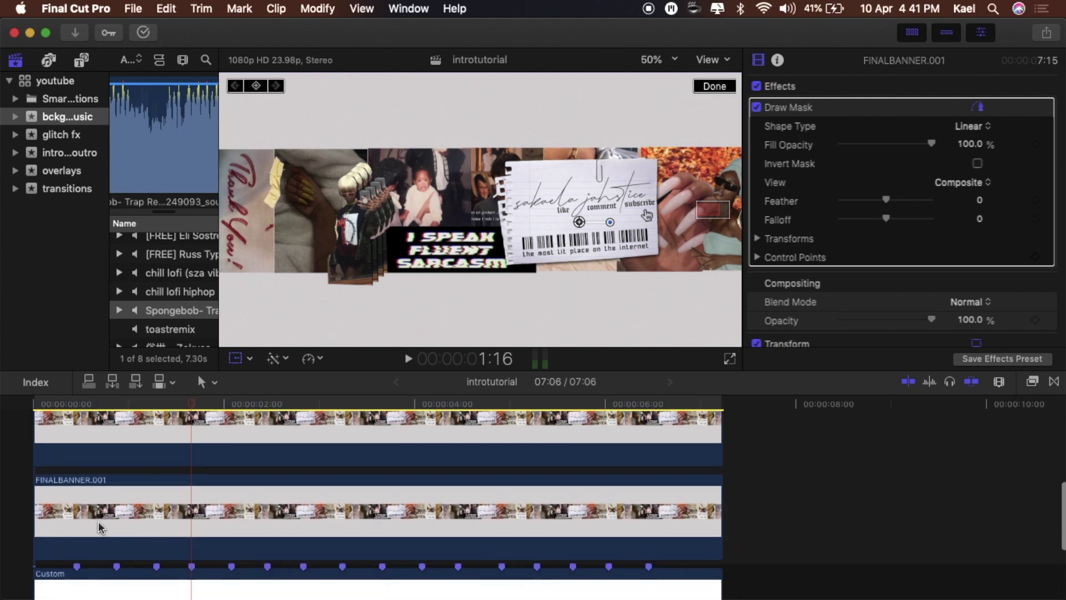
click(46, 442)
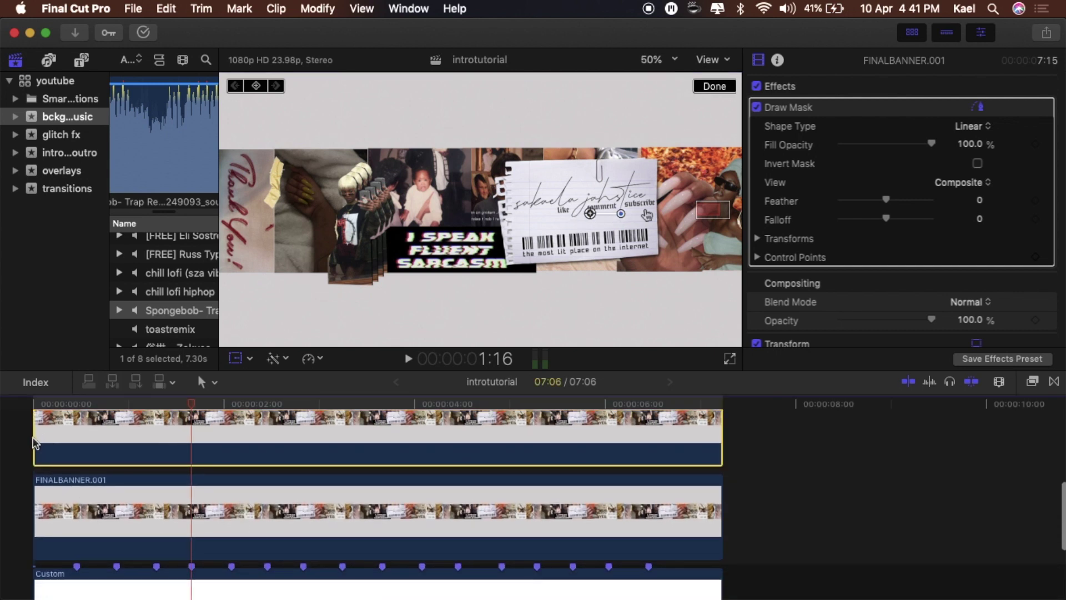
Trim the top banner copy's start and end to a short stretch near the intro's start
drag(35, 440, 111, 438)
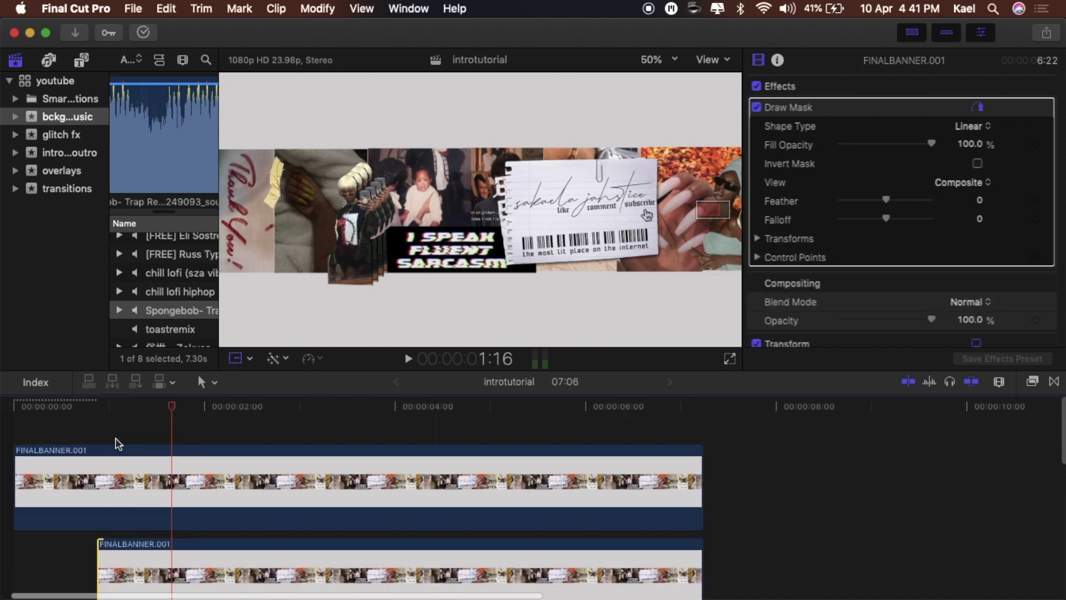
drag(21, 470, 137, 476)
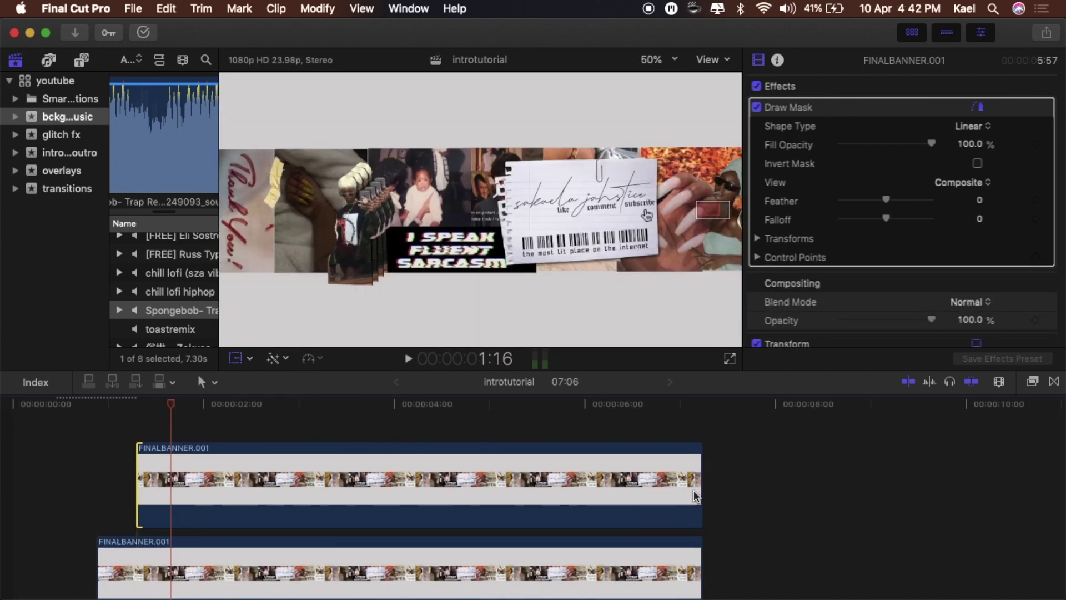
drag(693, 490, 201, 496)
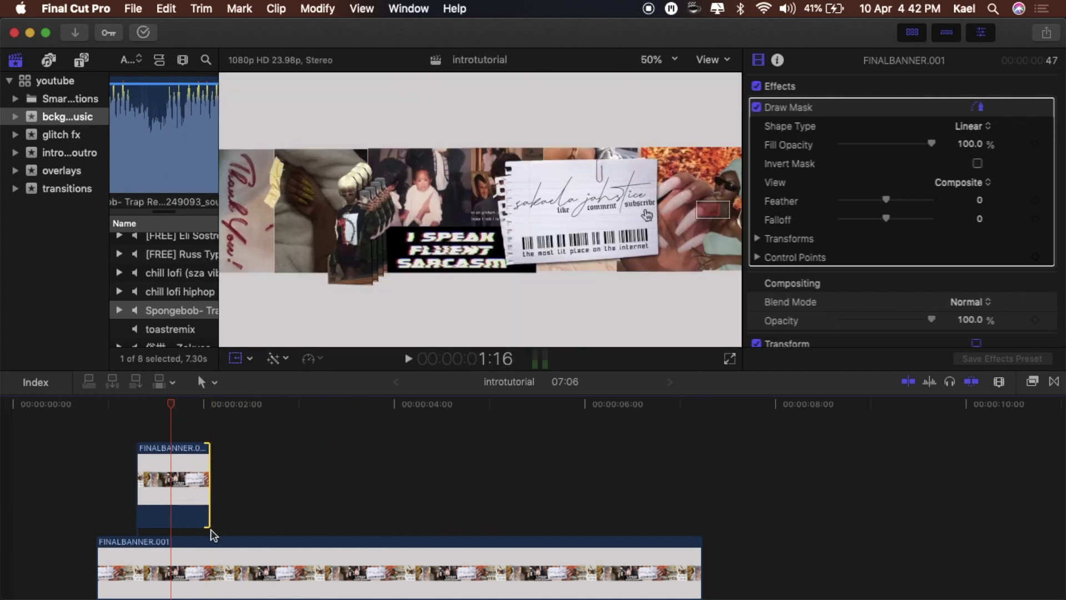
drag(702, 560, 244, 562)
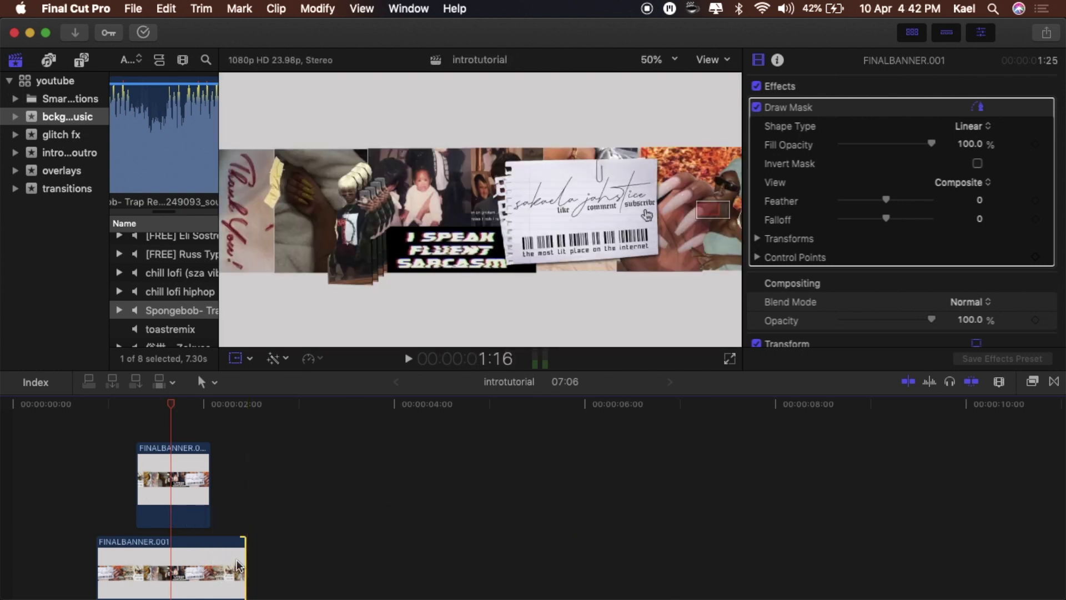
key(super+z)
drag(714, 475, 288, 469)
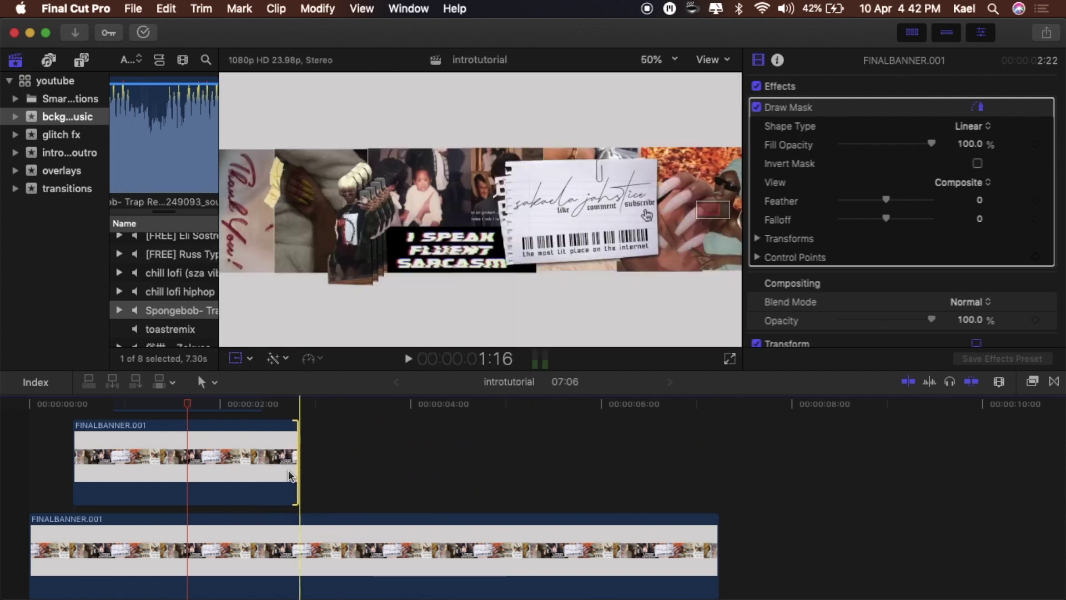
Preview the intro, undo two unwanted edits, and select the short top banner copy
click(19, 483)
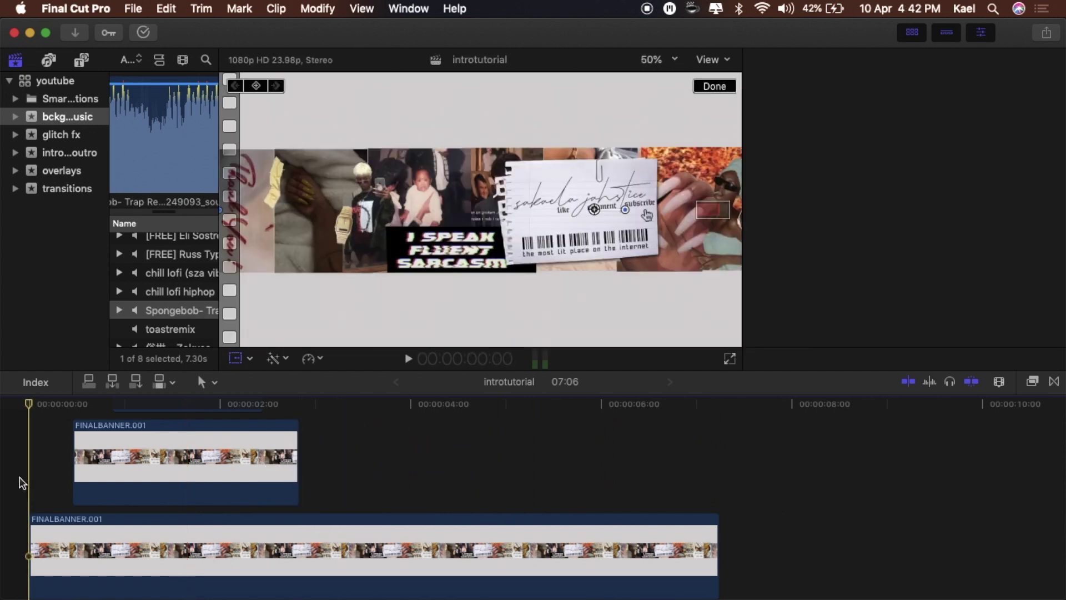
key(space)
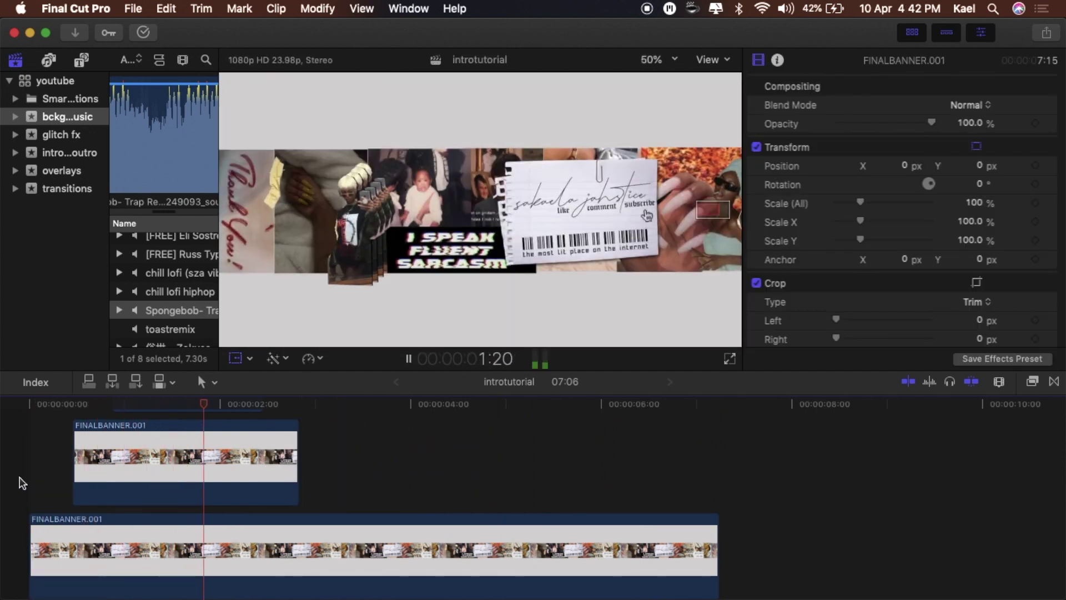
key(shift+t)
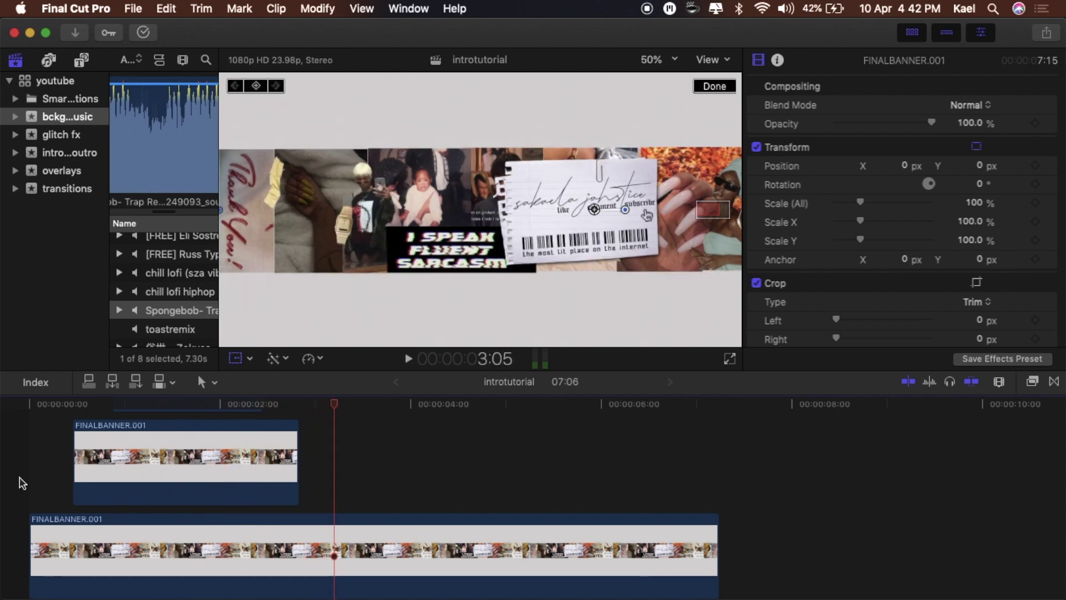
key(super+z)
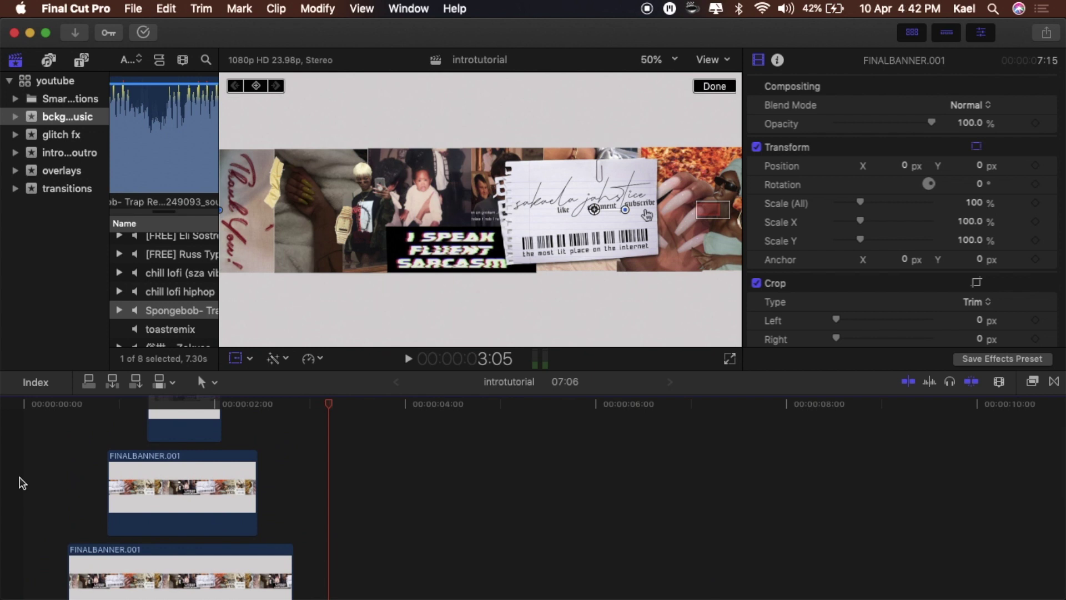
key(super+z)
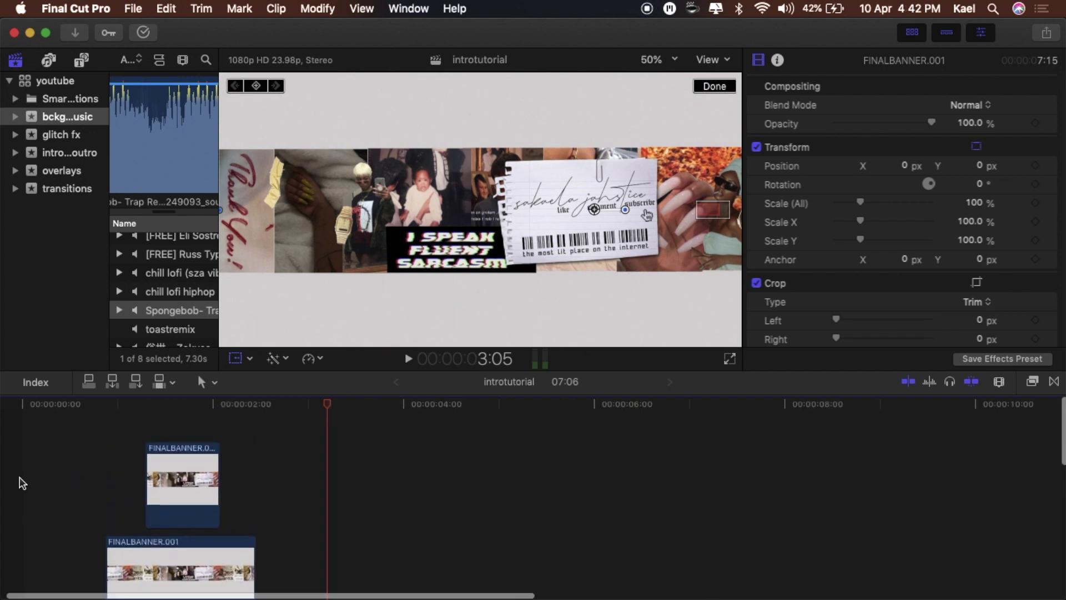
click(172, 462)
Apply the Stylize Bad TV effect to the short upper banner copy
key(super+z)
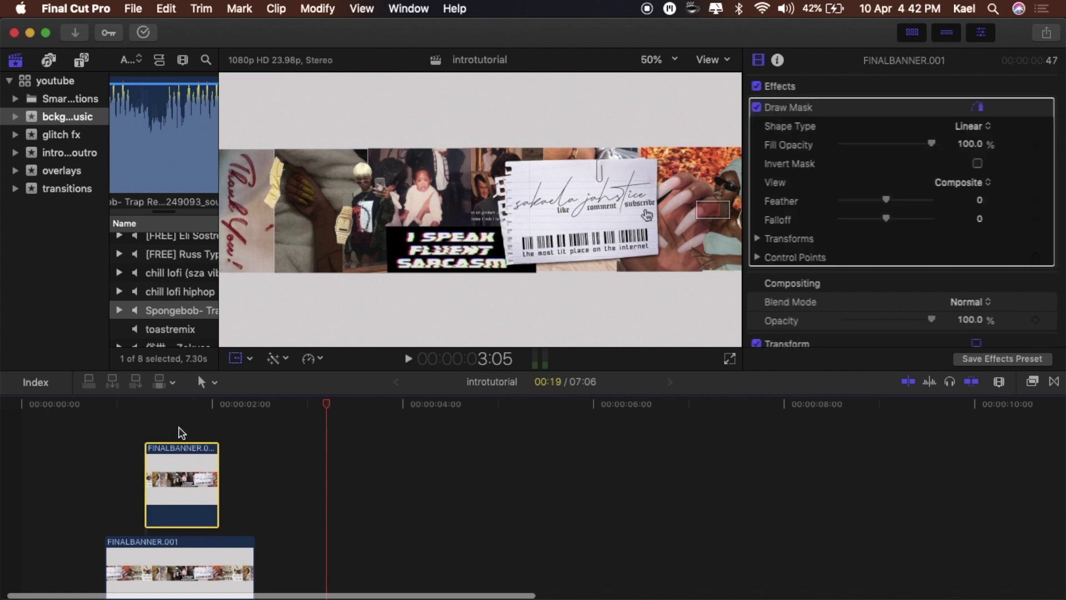
click(179, 435)
click(191, 485)
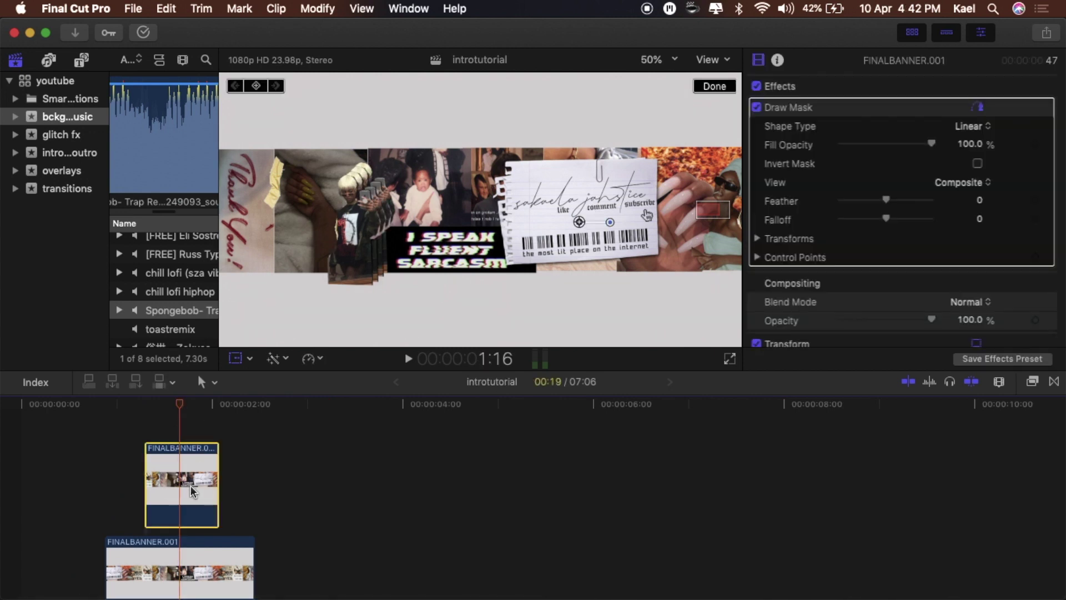
click(1031, 383)
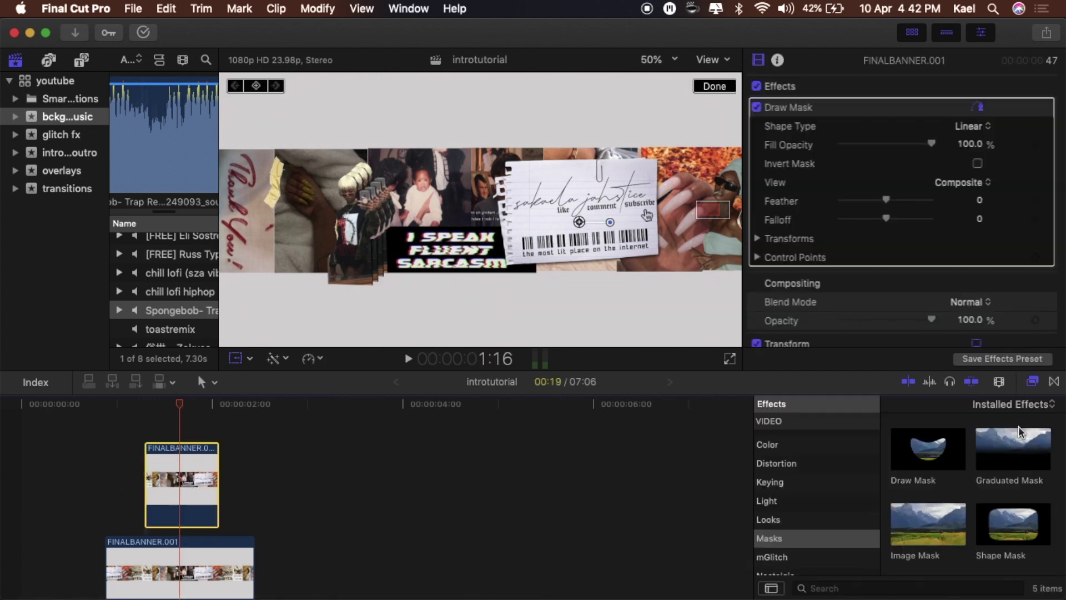
scroll(818, 553, down, 4)
click(797, 517)
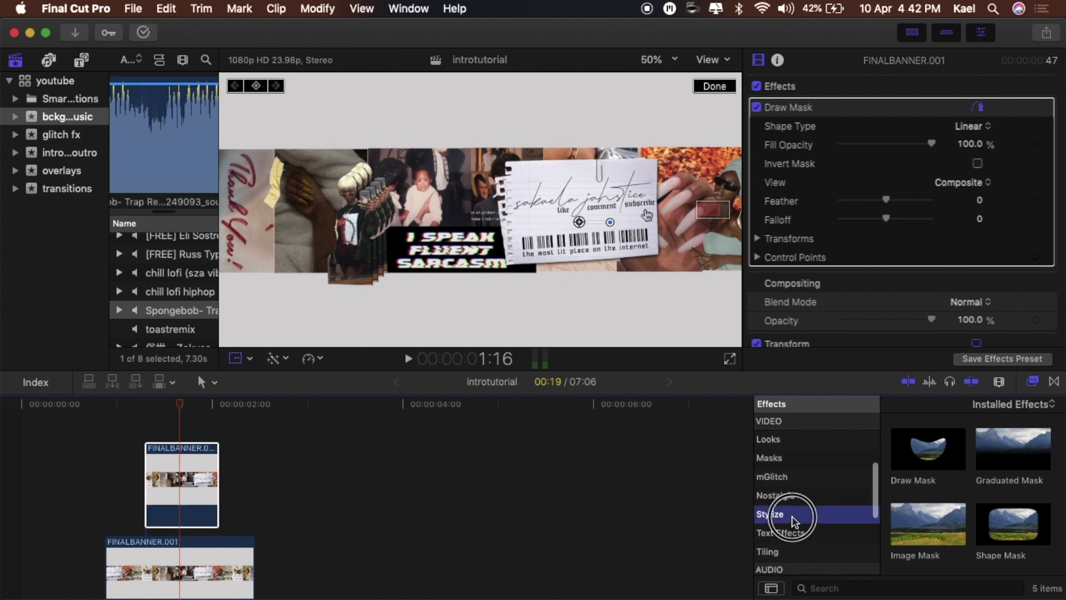
scroll(998, 507, down, 2)
drag(1005, 470, 183, 486)
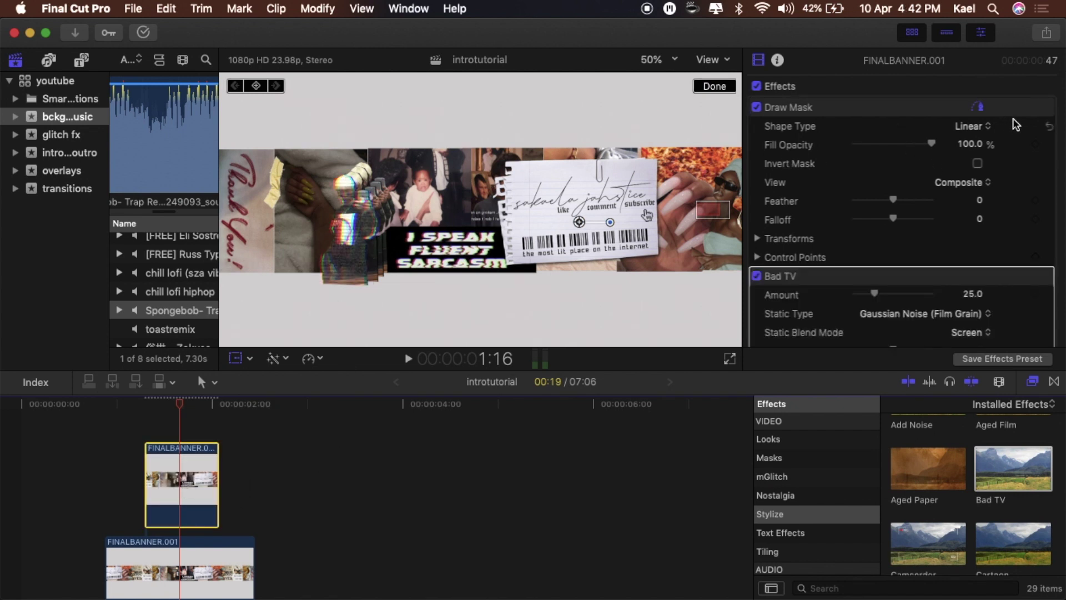
Lower the Bad TV Amount to about 5.26 with the playhead at 1:07
click(1026, 106)
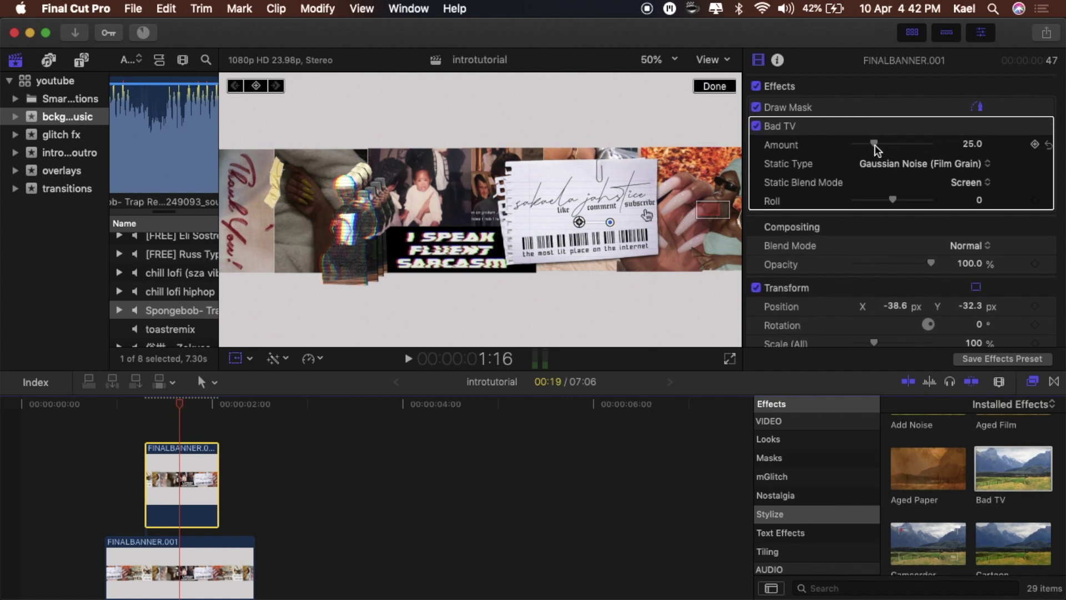
drag(876, 149, 859, 146)
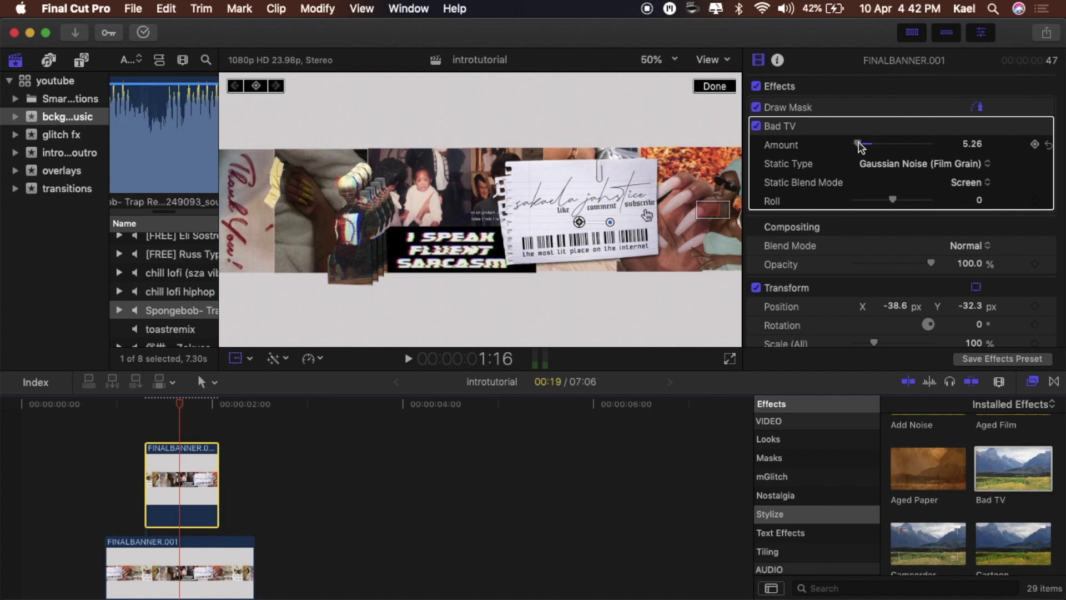
click(143, 436)
click(150, 447)
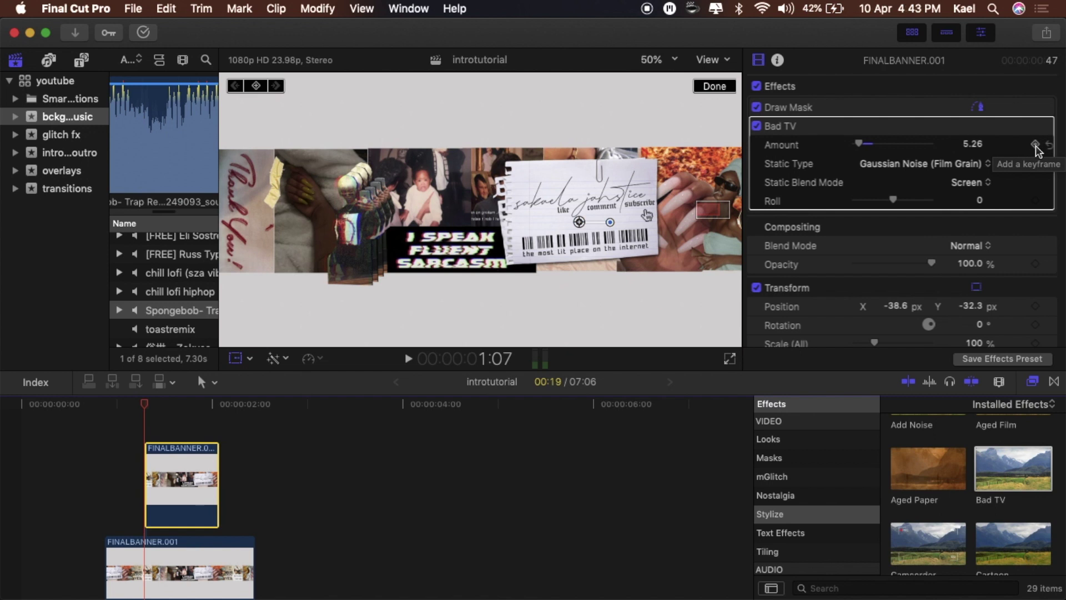
Keyframe the Amount, advance to 2:00, raise it to 9.98, and play back the glitch
key(Left)
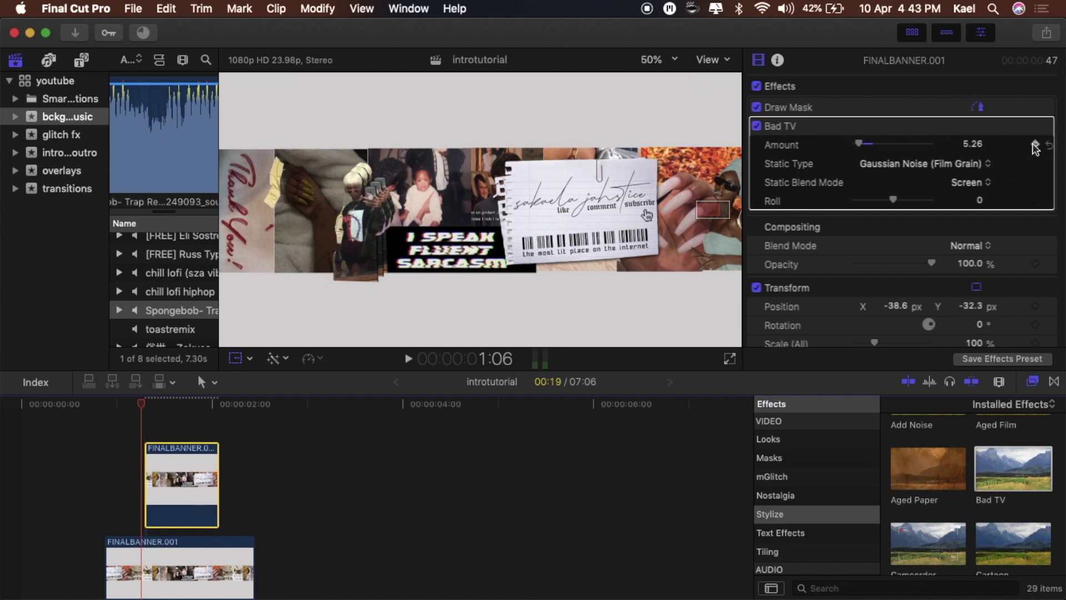
click(1036, 145)
key(Right)
key(Right)
key(Right)
key(Right)
key(Right)
key(Right)
key(Right)
key(Right)
key(Right)
key(Right)
key(Right)
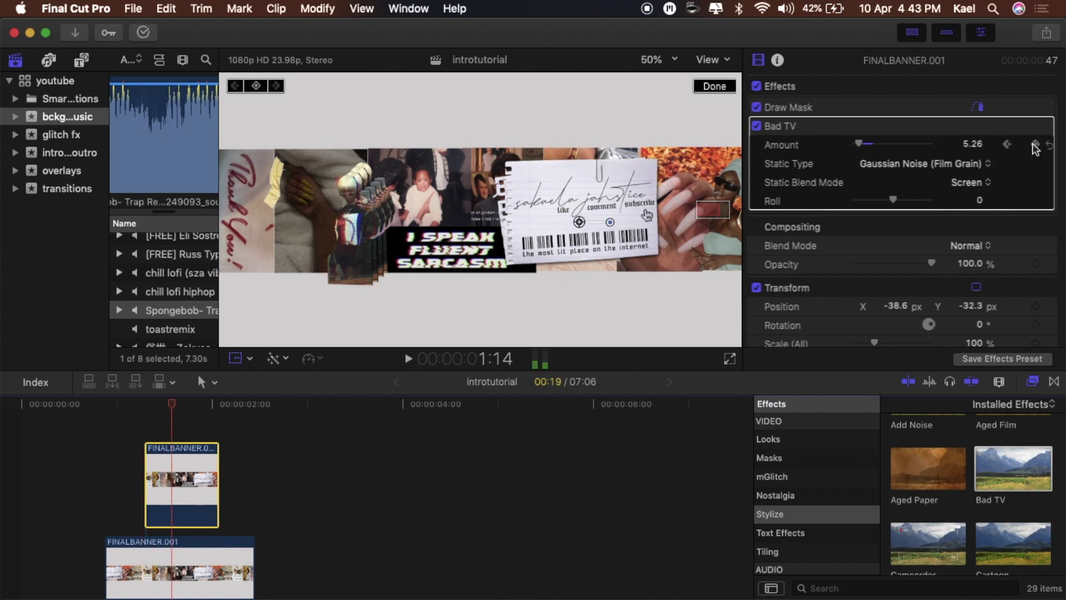
key(Right)
key(Right)
key(Right)
key(Right)
key(Right)
key(Right)
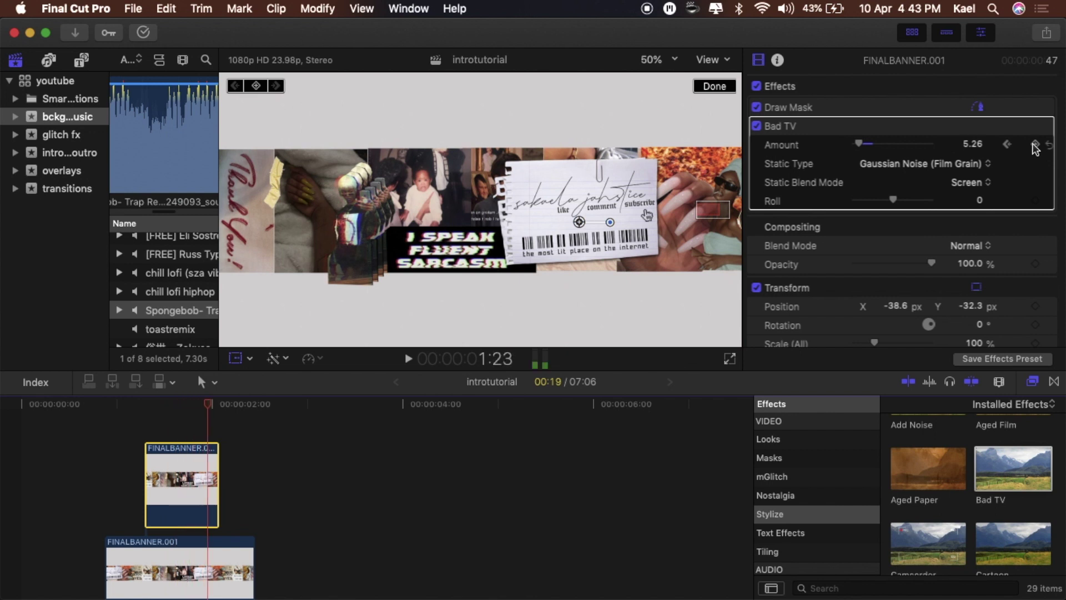
key(Right)
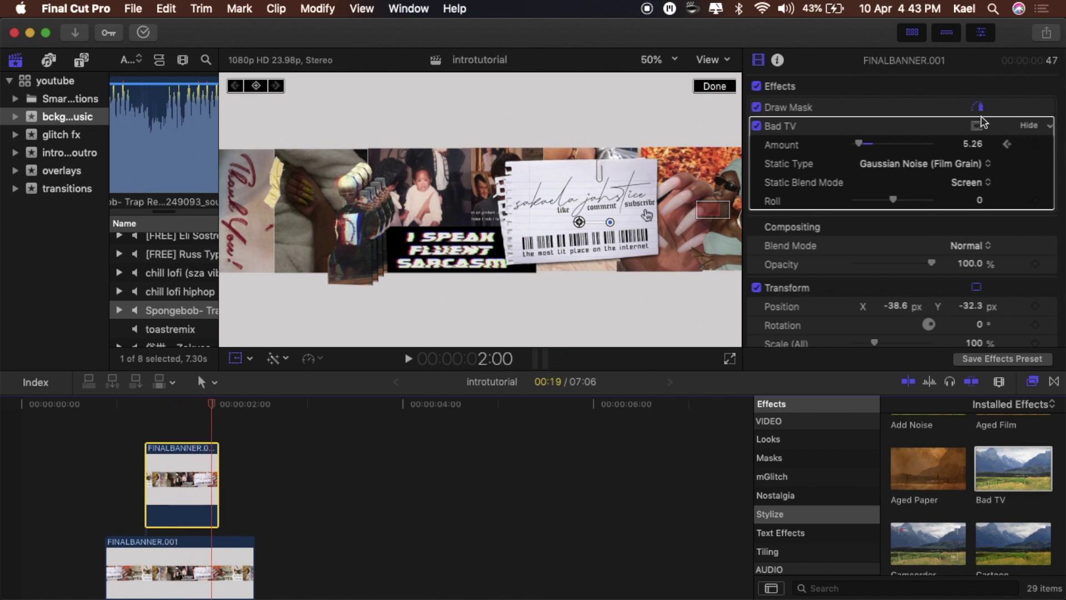
drag(864, 146, 868, 148)
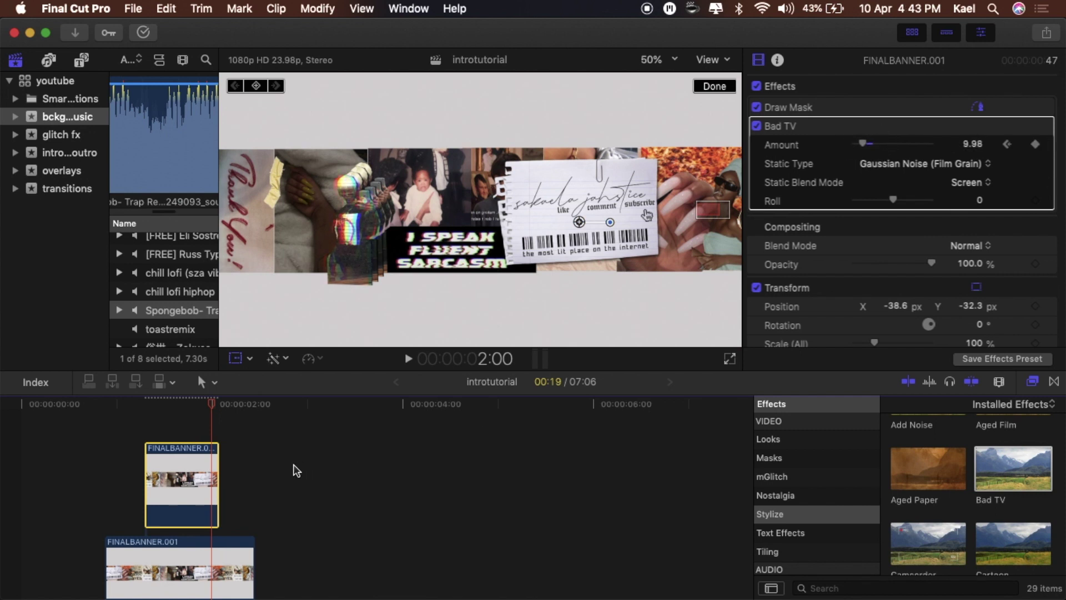
click(130, 433)
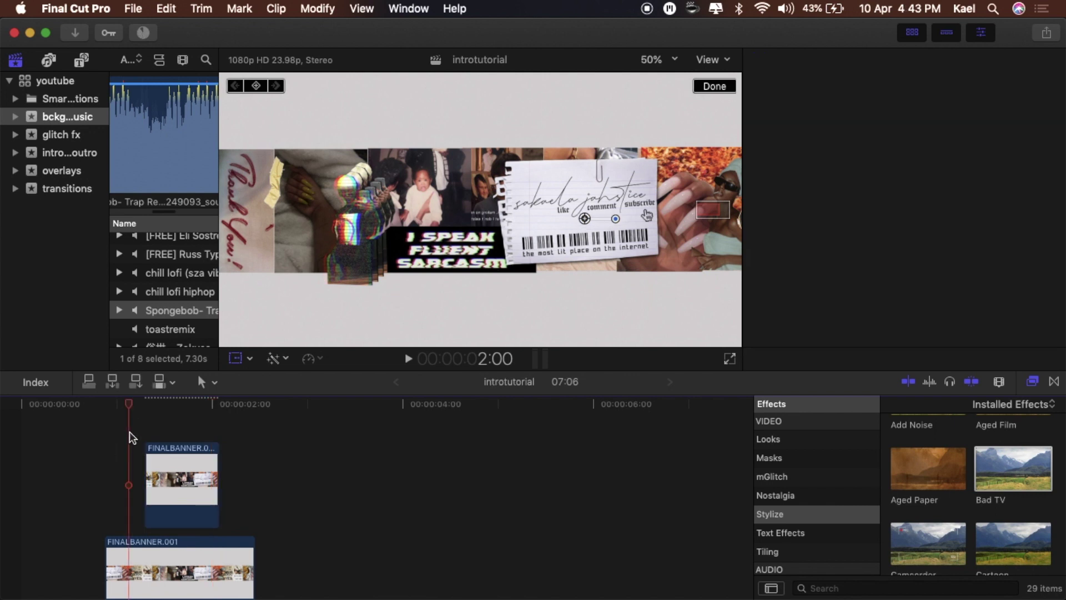
key(space)
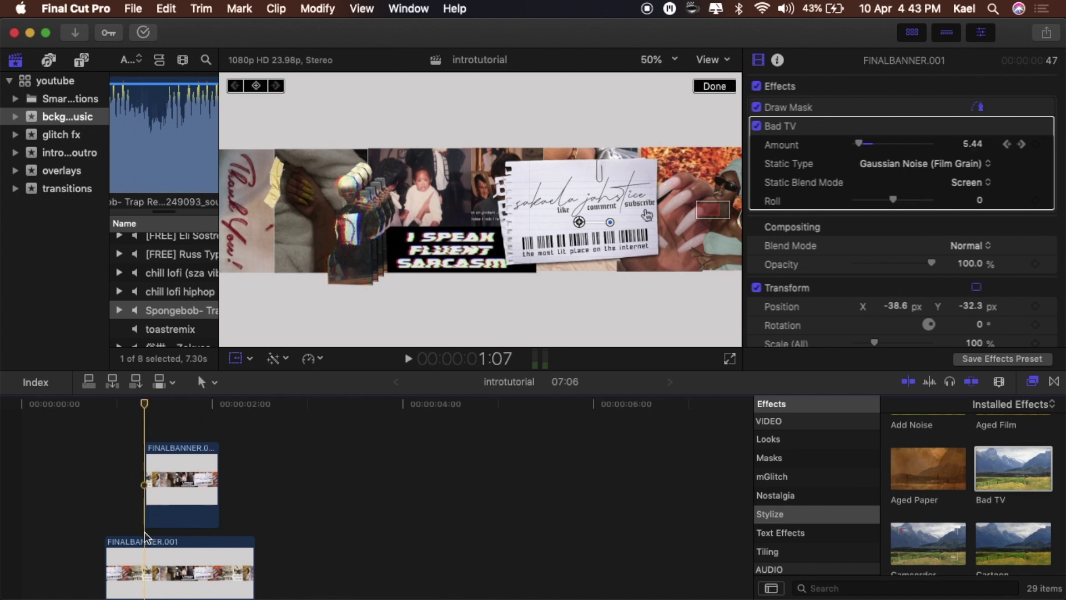
scroll(149, 500, down, 5)
Paste a copy of the banner clips and apply Bad TV to the copies
click(143, 552)
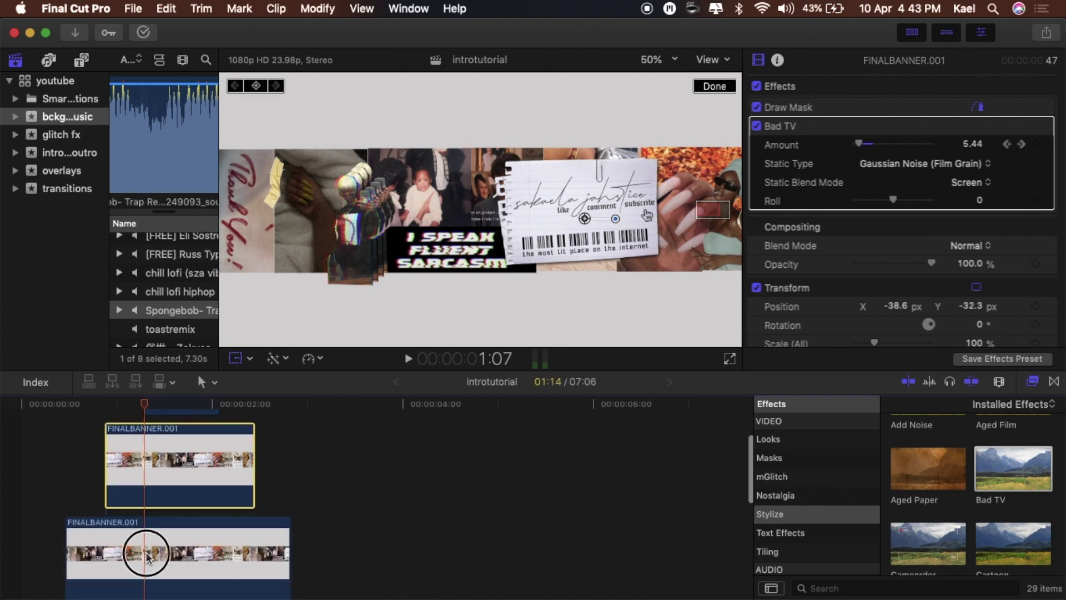
key(super+v)
drag(1028, 469, 228, 453)
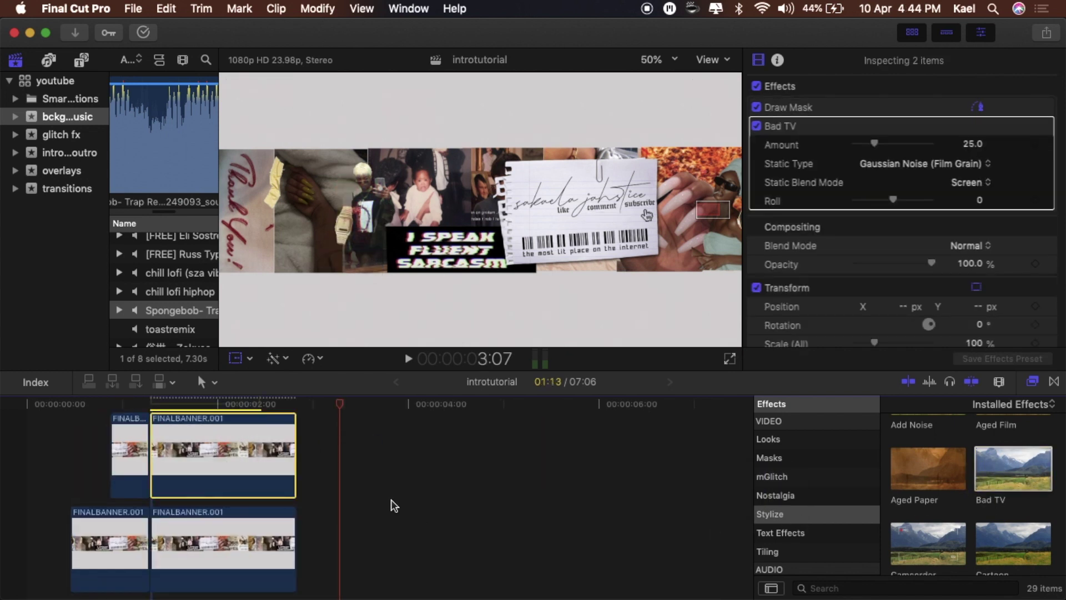
scroll(392, 504, up, 3)
drag(990, 470, 214, 424)
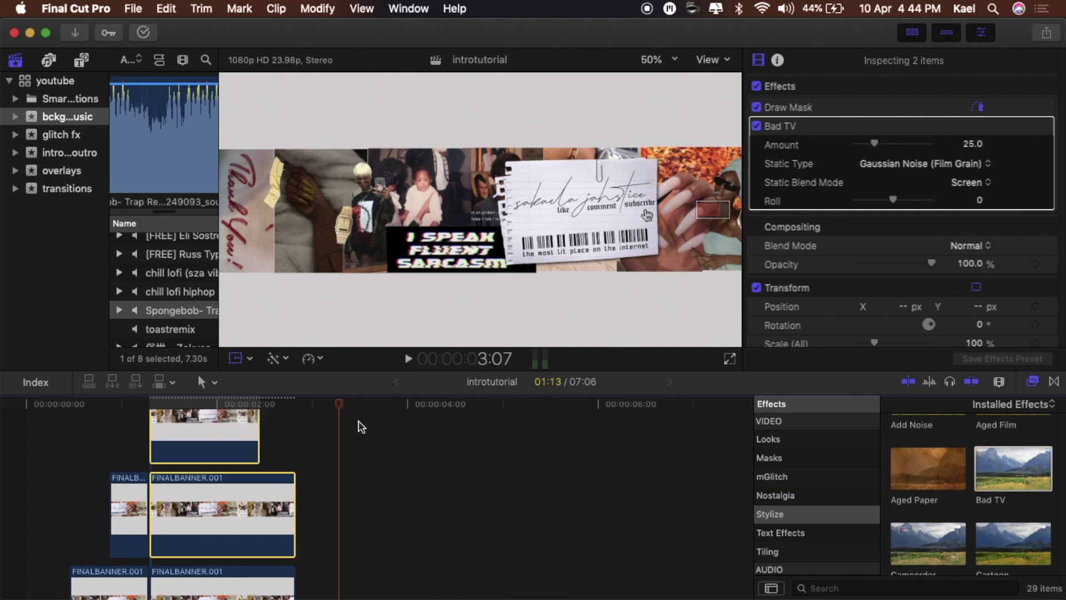
Lower the glitch Amount to about 5 on the middle and bottom FINALBANNER clips
drag(343, 409, 174, 414)
scroll(233, 445, up, 3)
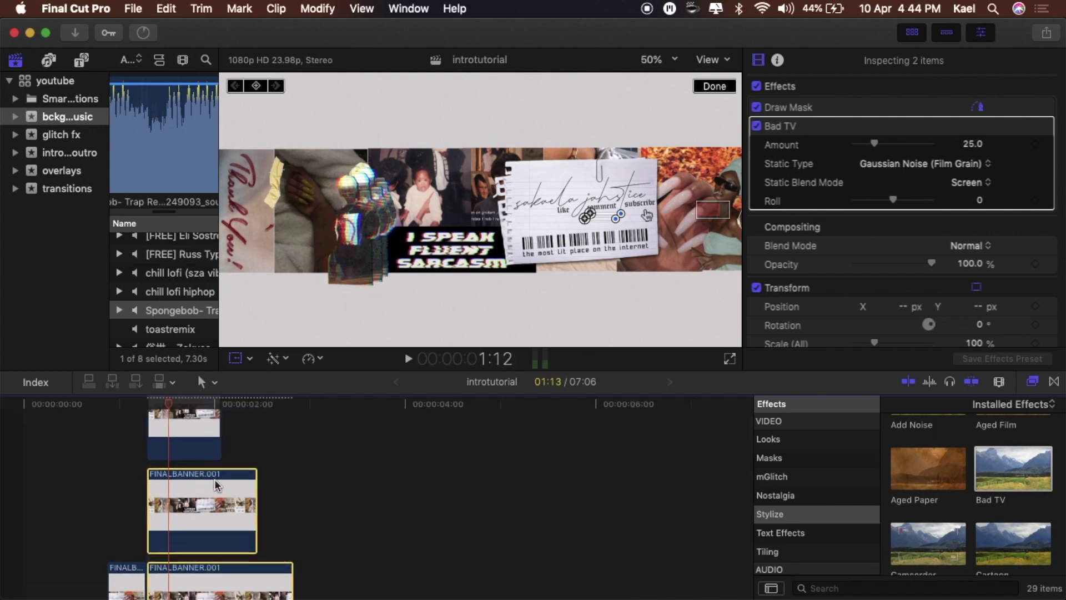
drag(274, 395, 169, 422)
click(214, 464)
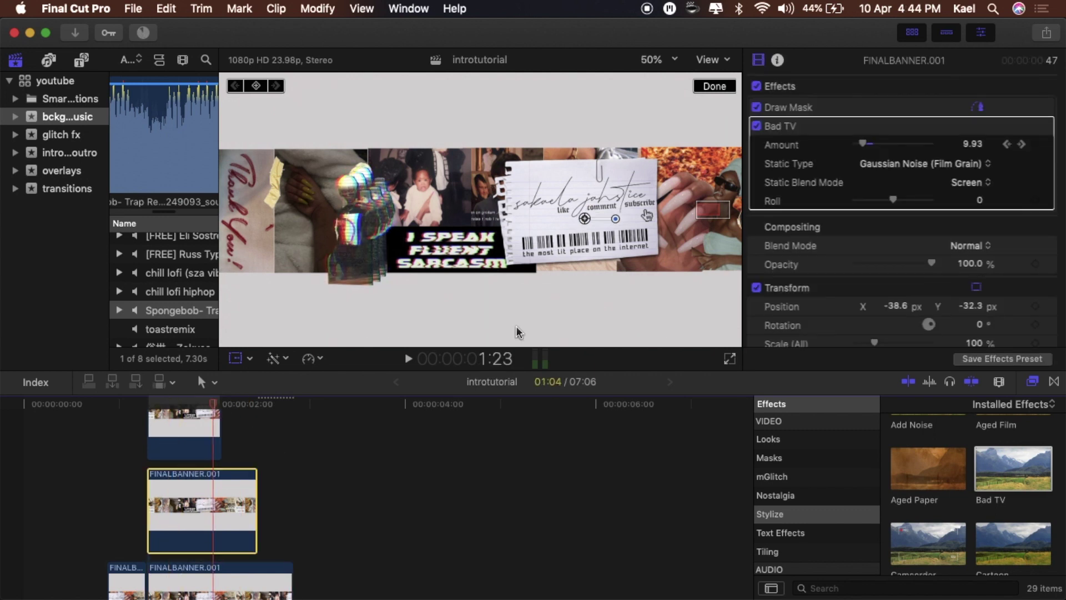
drag(875, 146, 861, 146)
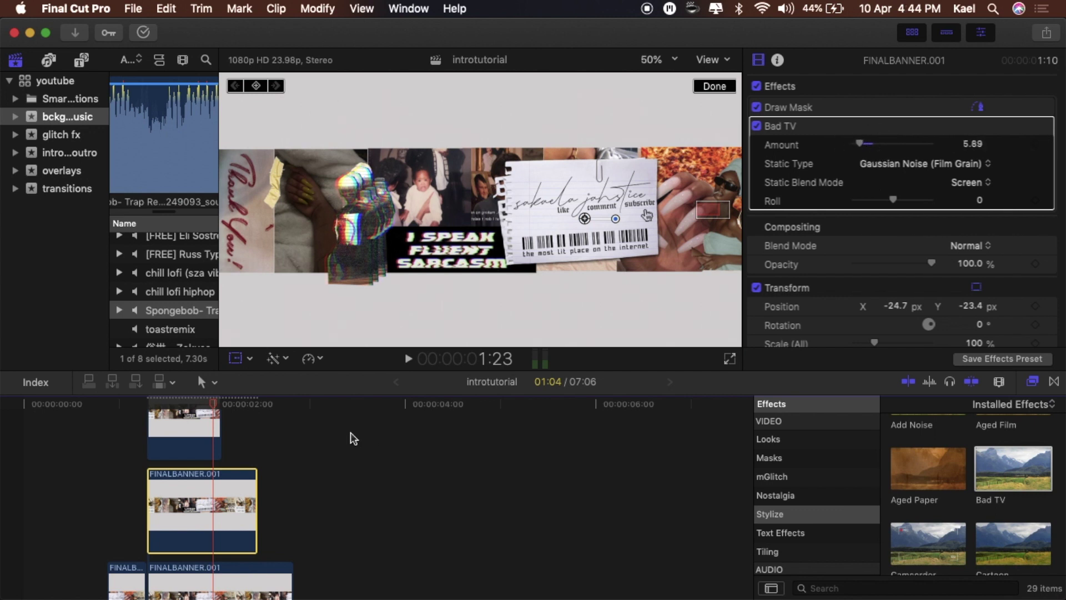
click(250, 585)
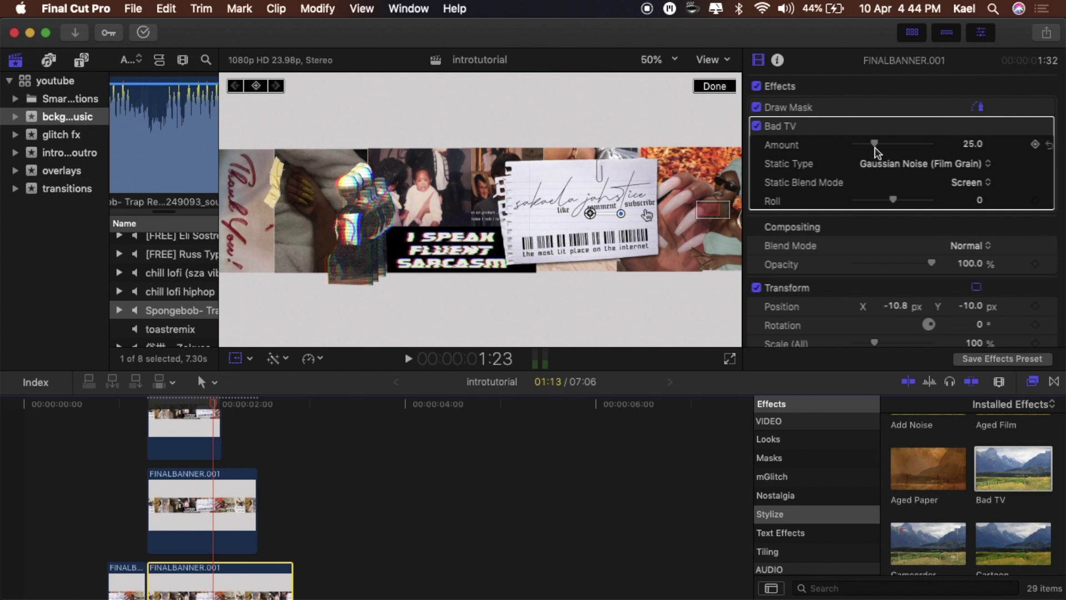
drag(875, 146, 862, 146)
Scrub to 1:07 and play back the intro to preview the glitches
click(113, 483)
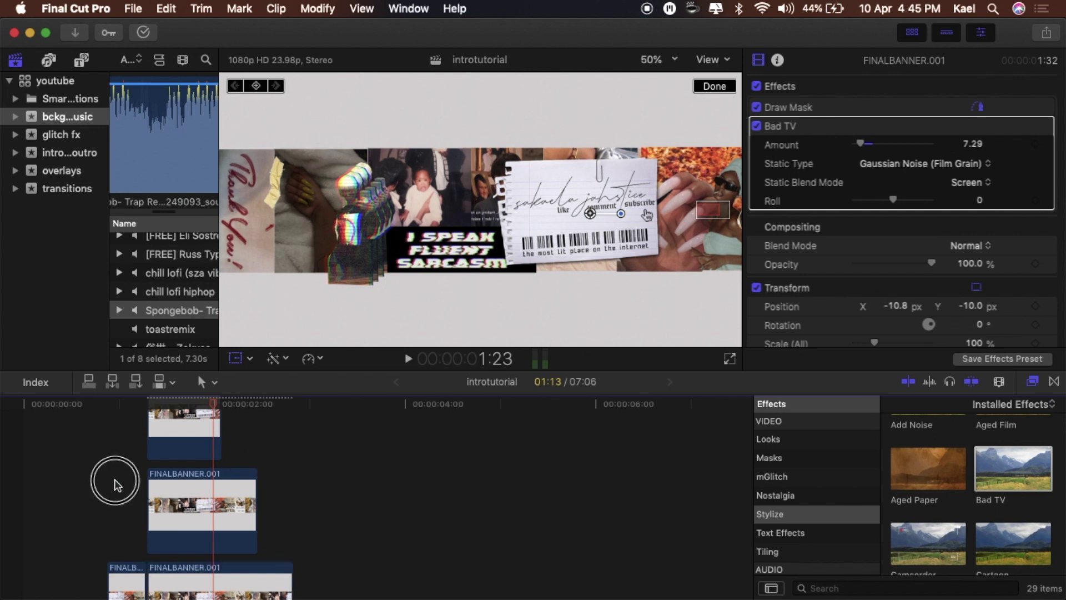
drag(109, 408, 191, 404)
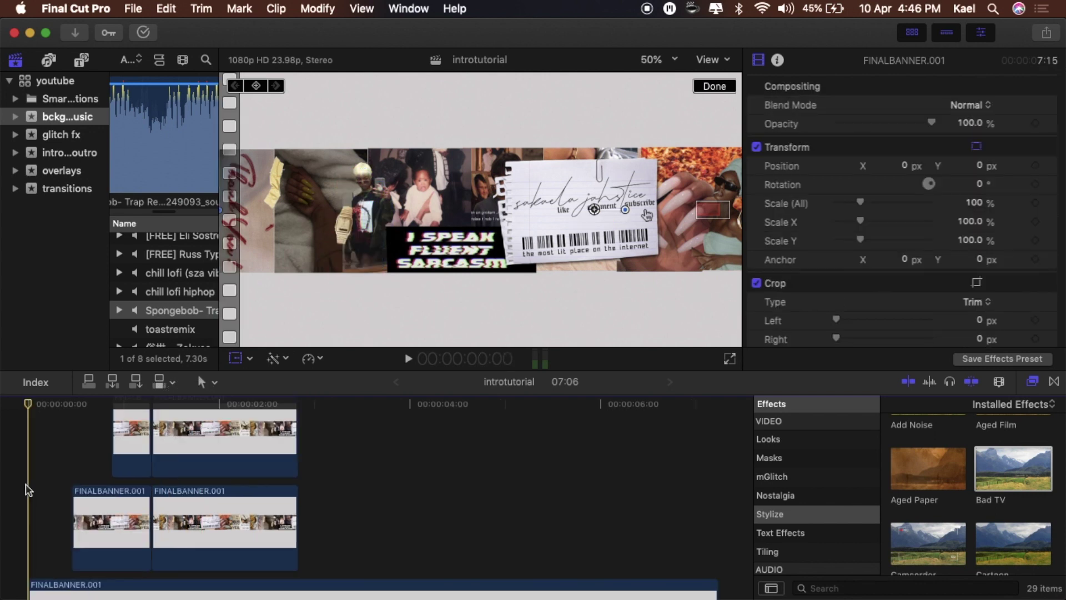
key(space)
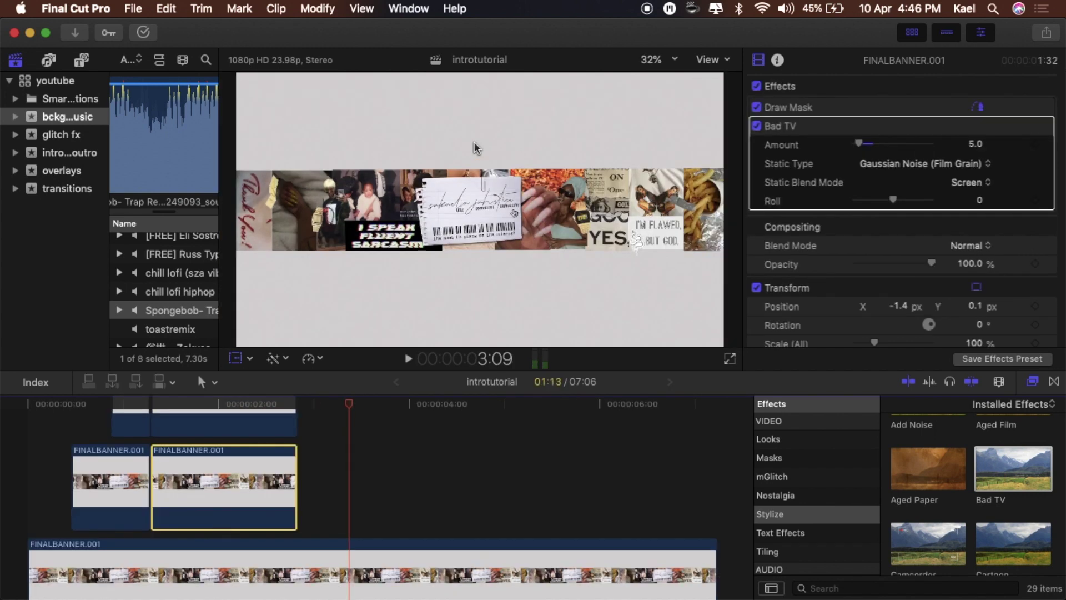
Place torn-note-paper-png-11 from the overlays event above the banner in the timeline
click(75, 173)
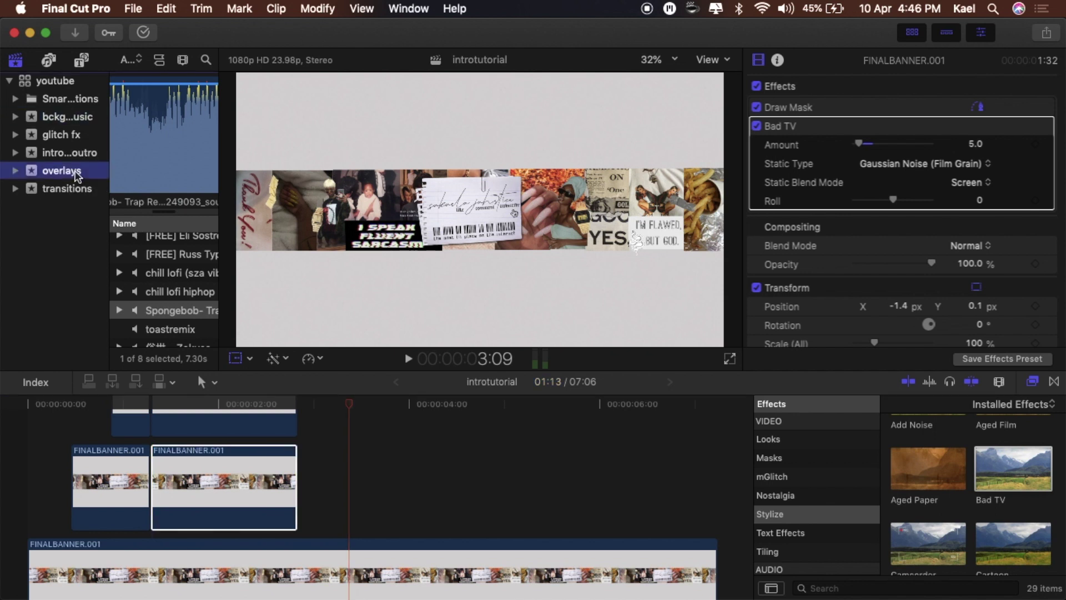
scroll(160, 270, down, 2)
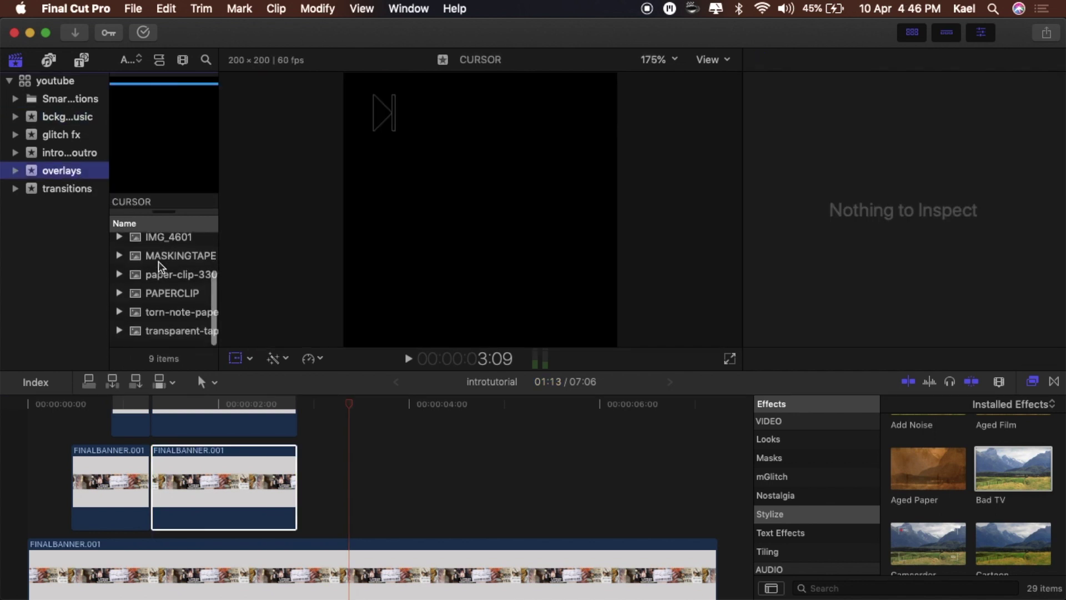
click(169, 300)
click(169, 320)
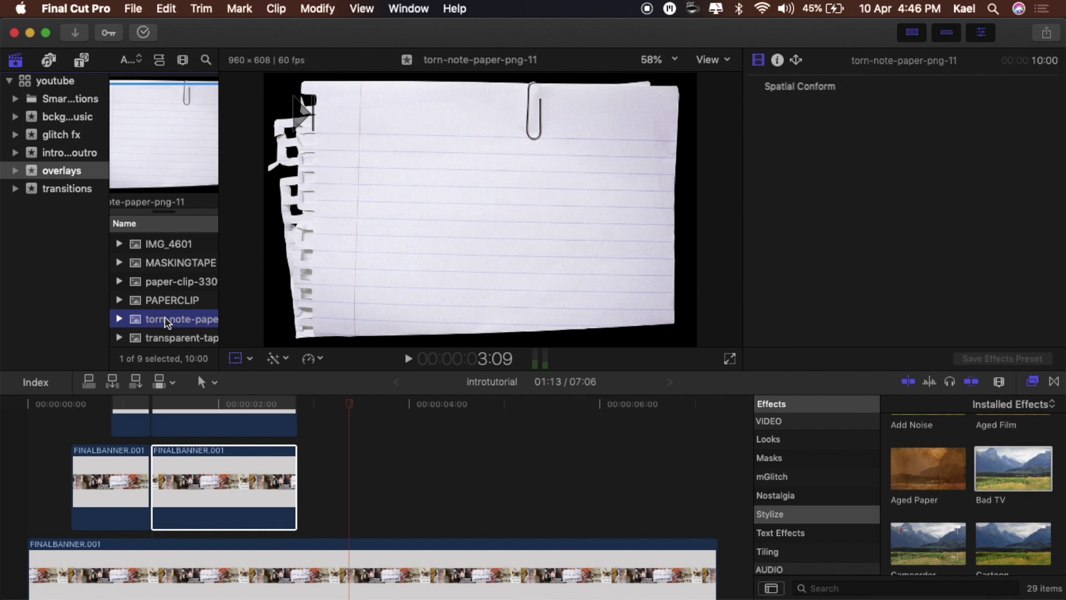
drag(166, 322, 325, 496)
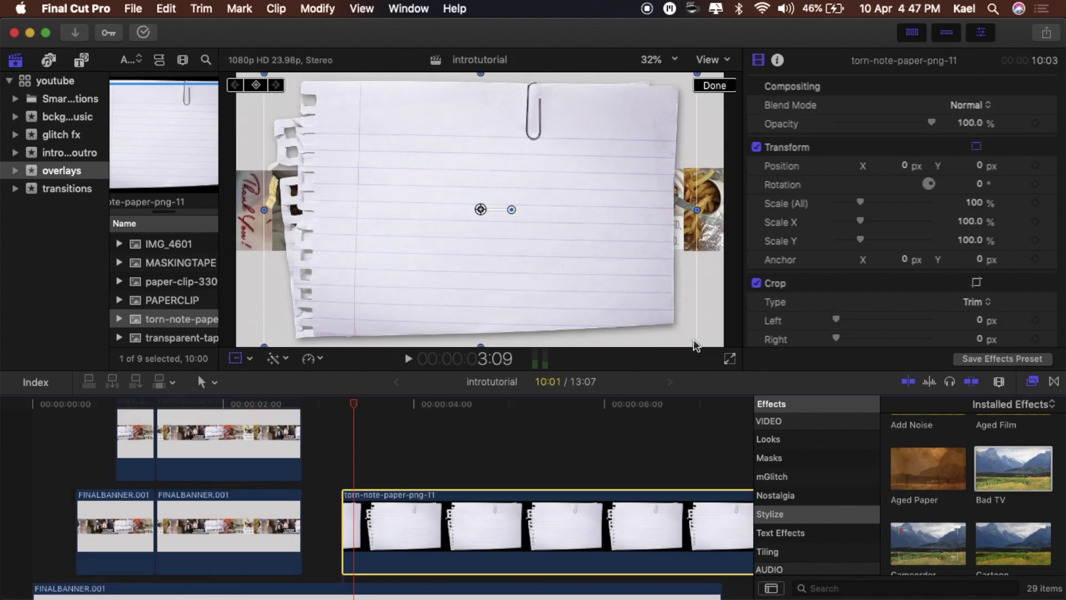
Shrink the torn note to about 43% and set the viewer zoom to 50%
drag(700, 346, 575, 269)
click(714, 87)
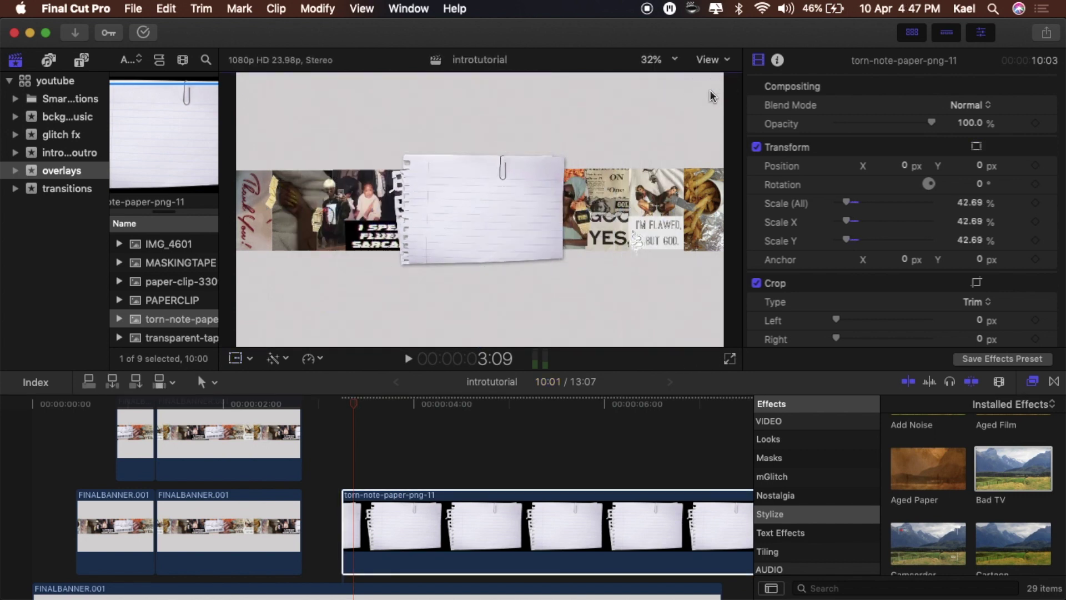
click(666, 61)
click(671, 141)
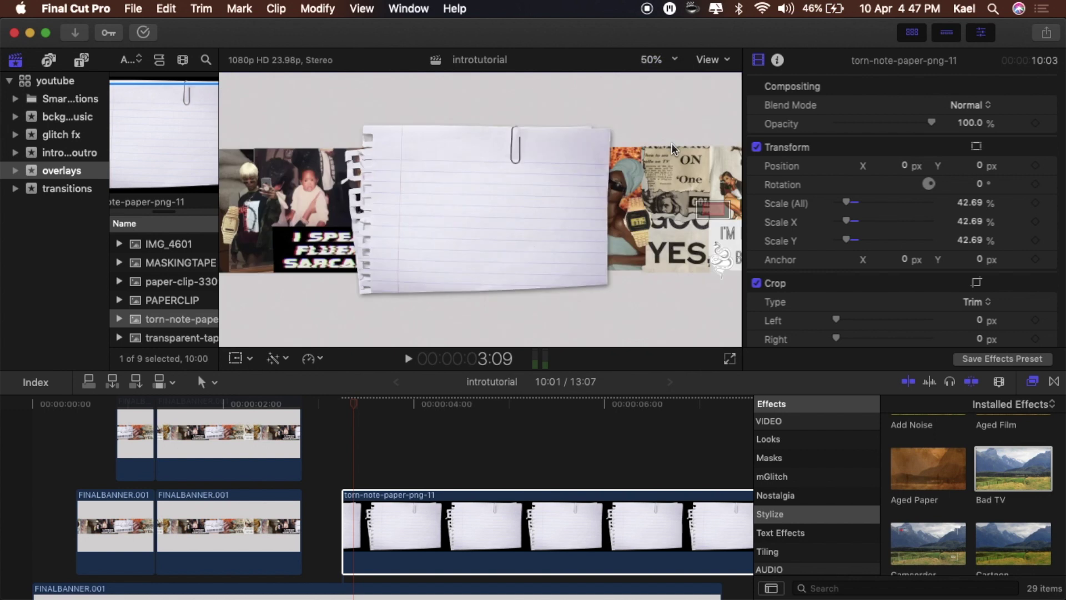
click(422, 508)
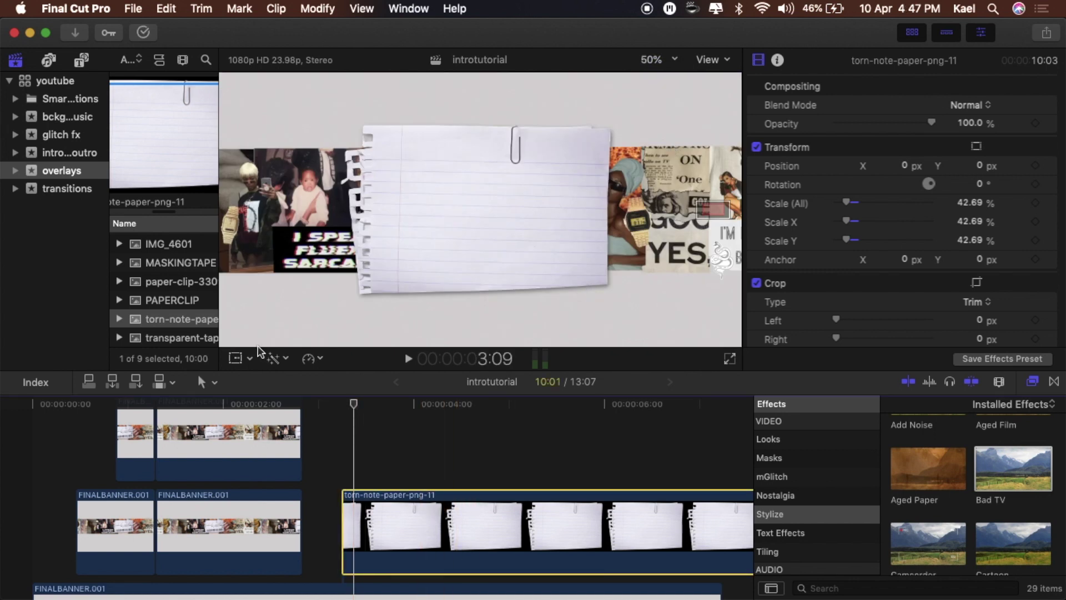
click(235, 358)
Scale the note to 25.83%, tilt it 1.8°, and centre it at X -38.3, Y -1.9
drag(625, 301, 539, 263)
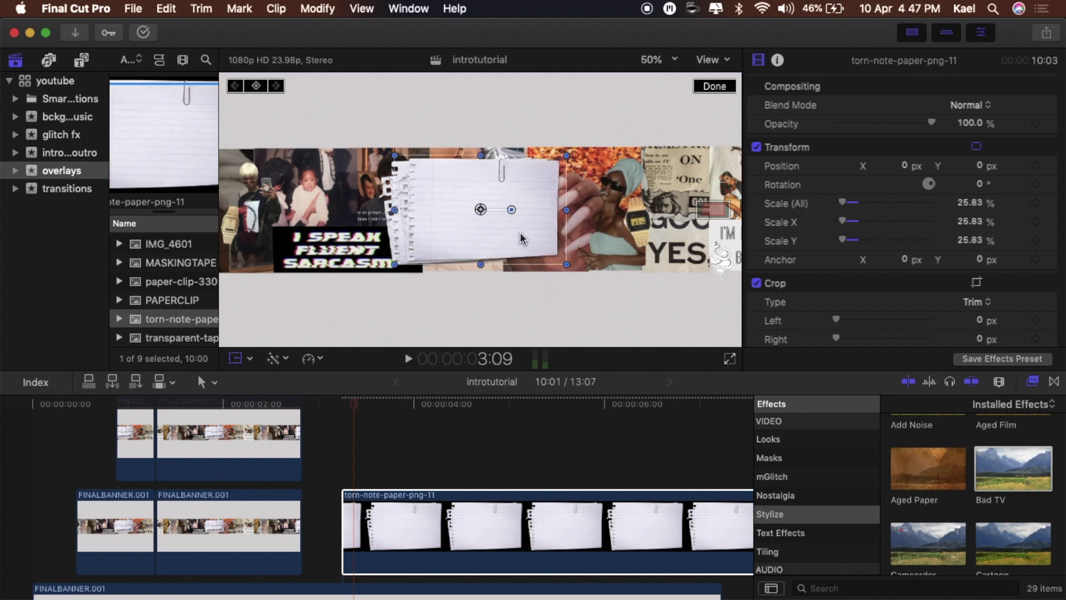
drag(516, 229, 494, 212)
mouse_move(494, 211)
mouse_down()
mouse_move(501, 225)
mouse_move(493, 219)
mouse_up()
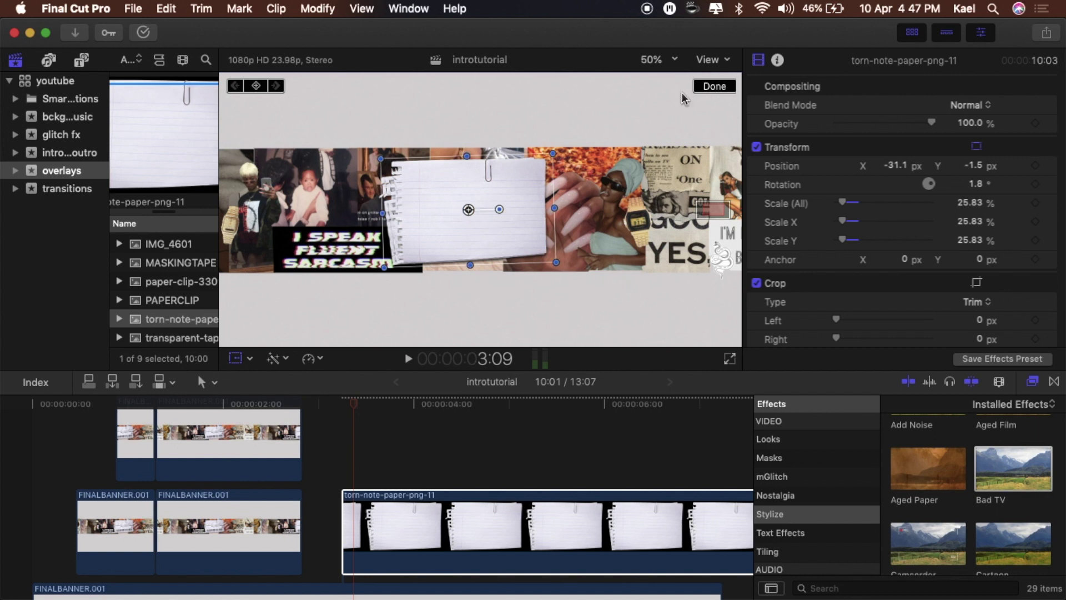
click(676, 61)
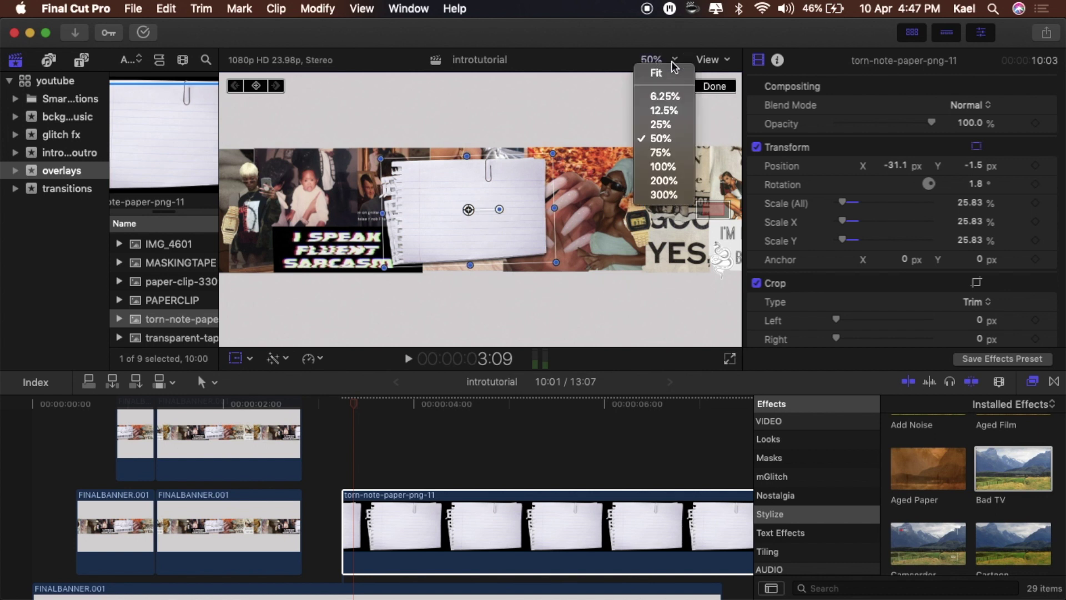
click(665, 151)
drag(479, 235, 474, 231)
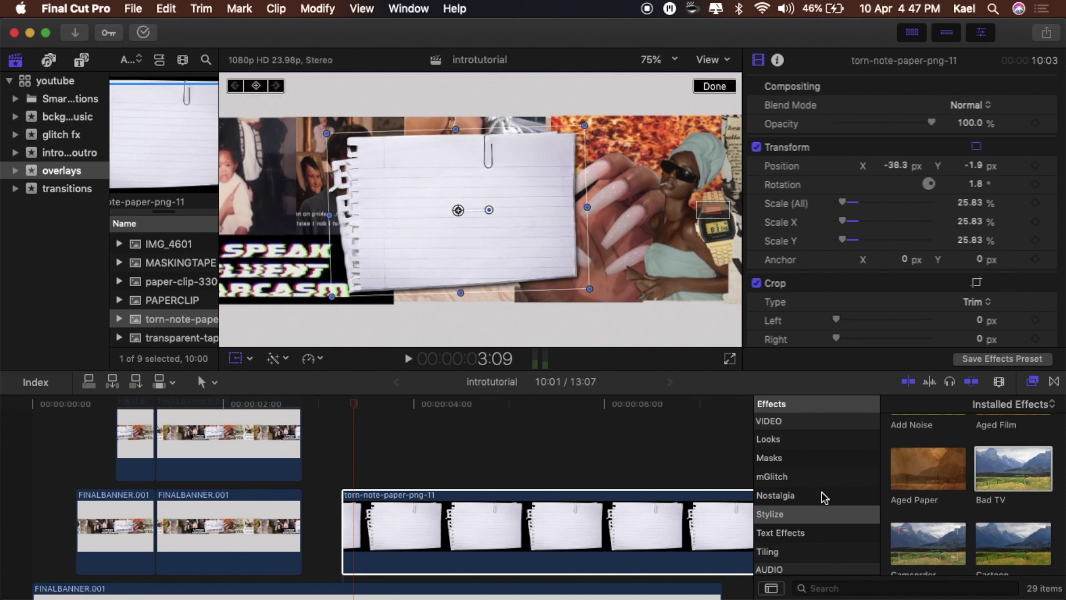
Apply a Shape Mask to the torn note, widening, heightening and levelling it across the paper
click(820, 462)
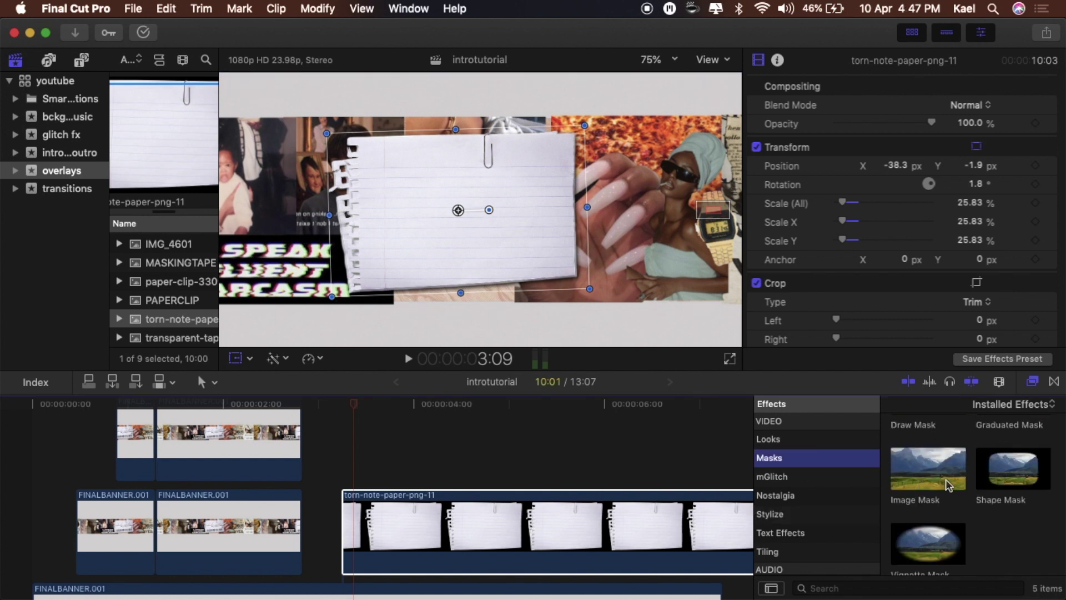
drag(1012, 468, 622, 530)
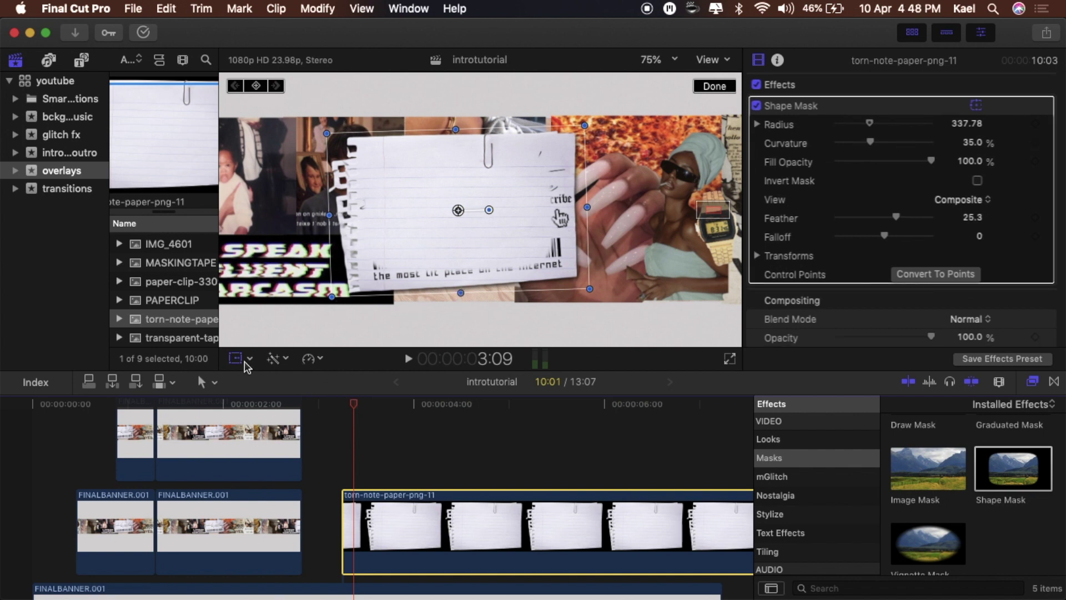
click(456, 275)
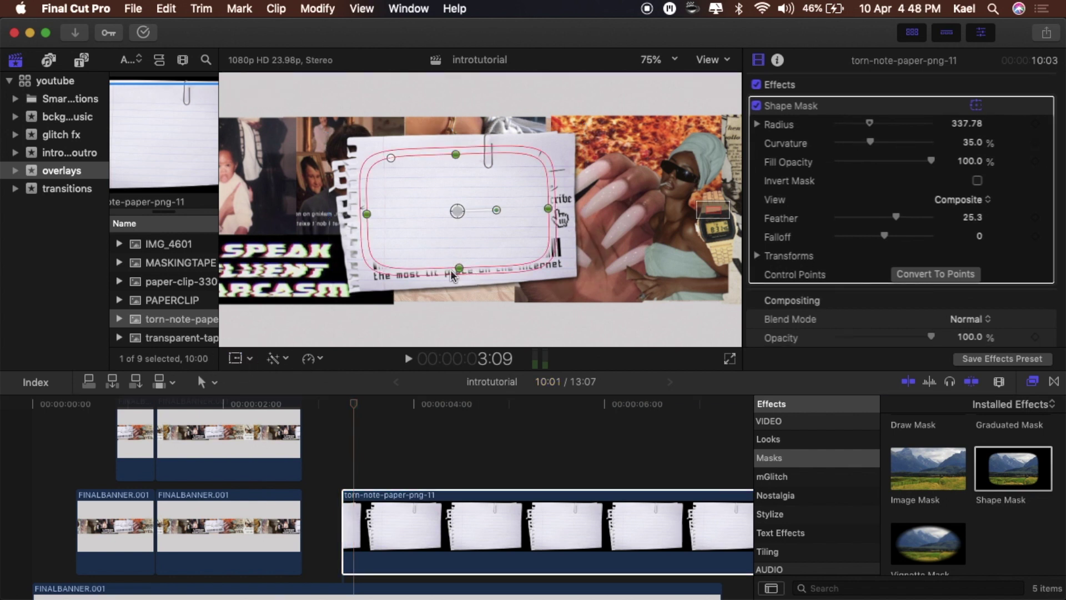
drag(459, 270, 447, 239)
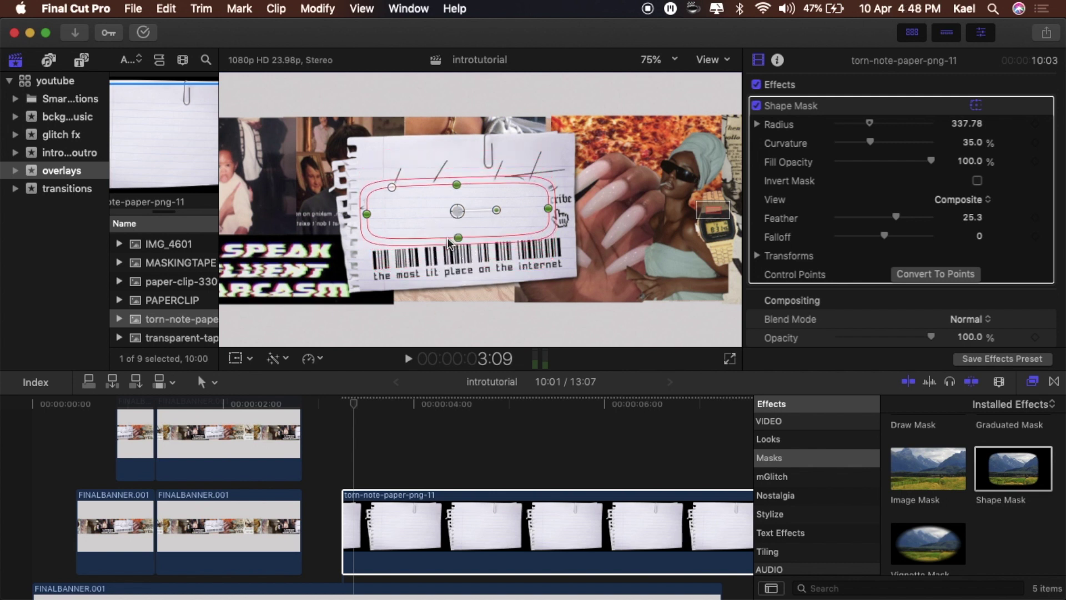
drag(498, 212, 480, 178)
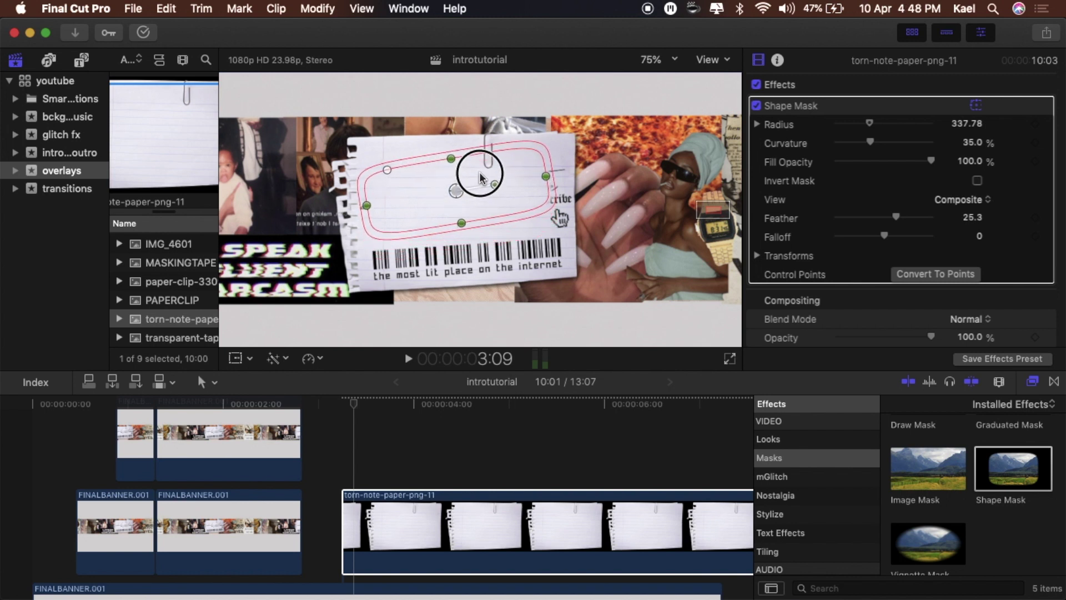
drag(546, 178, 562, 182)
drag(494, 185, 494, 189)
drag(563, 187, 582, 187)
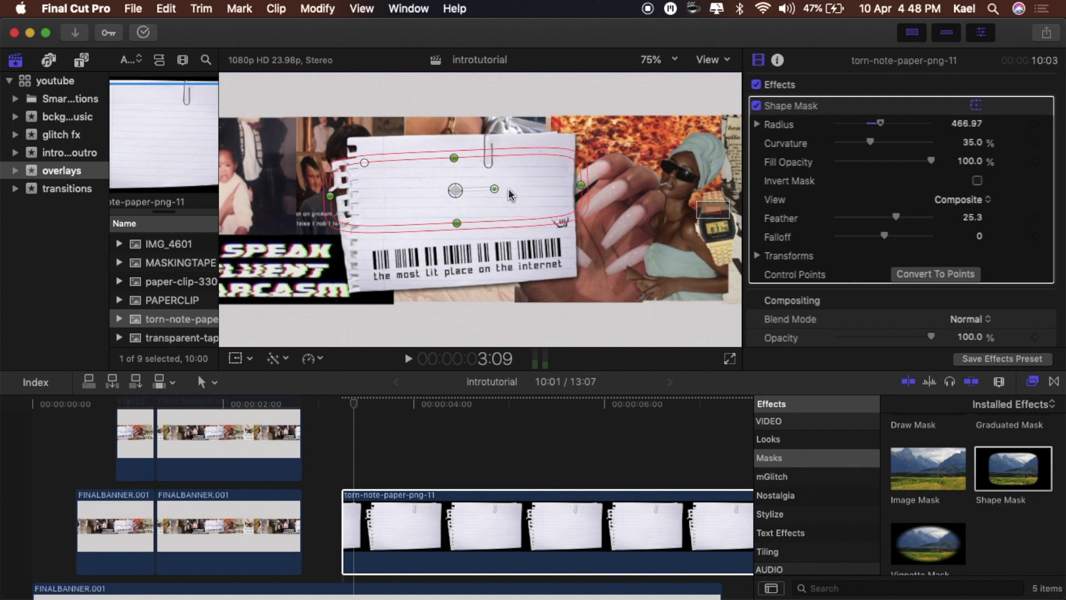
drag(461, 224, 479, 251)
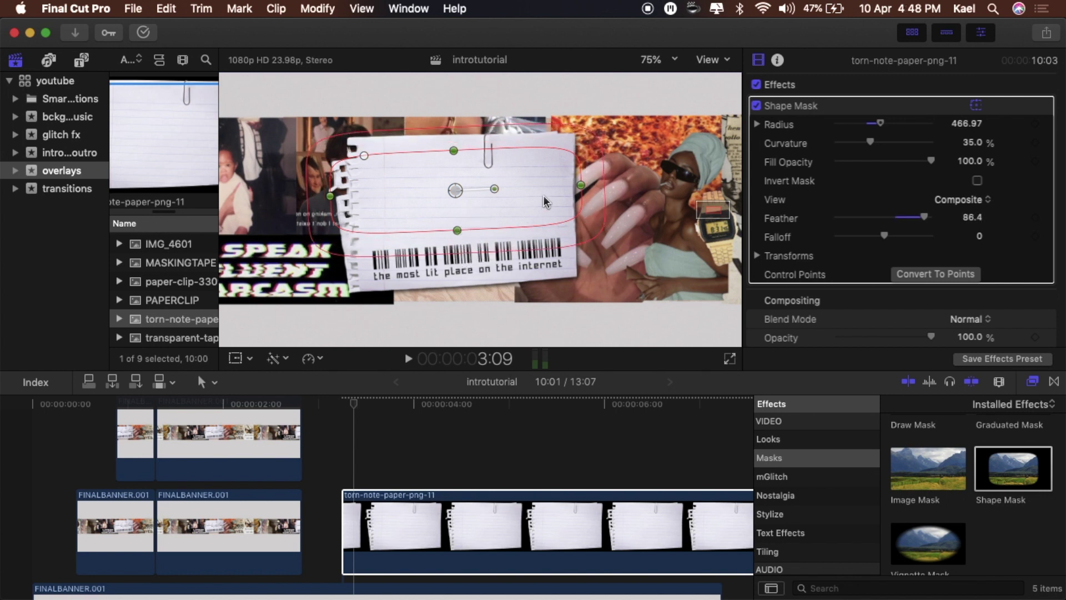
Extend the paper clip to start right after the banners and preview it
click(979, 106)
click(980, 107)
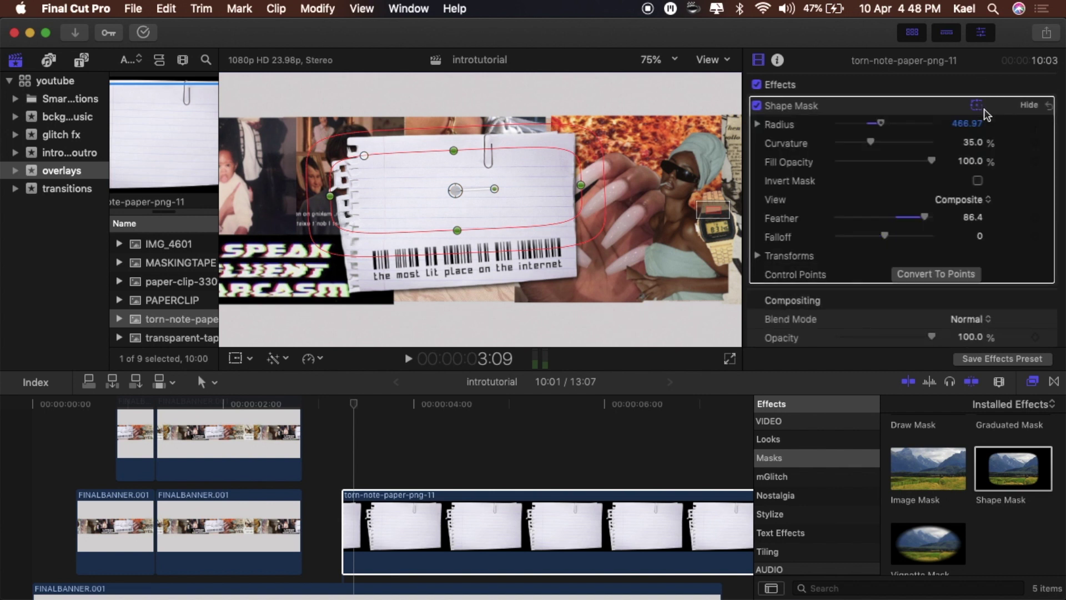
click(236, 360)
drag(341, 529, 304, 530)
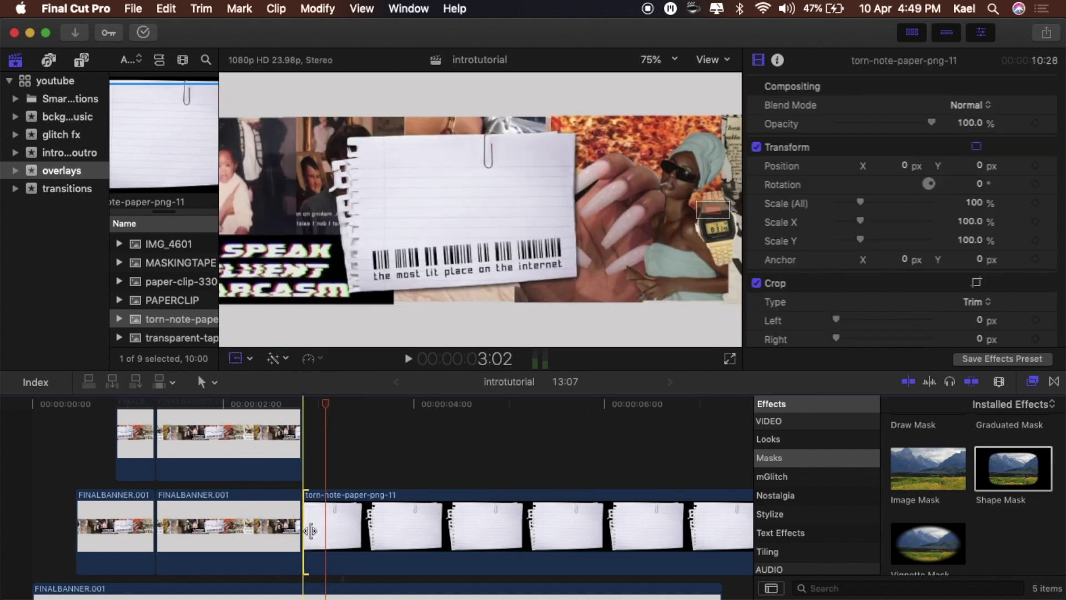
click(240, 582)
key(space)
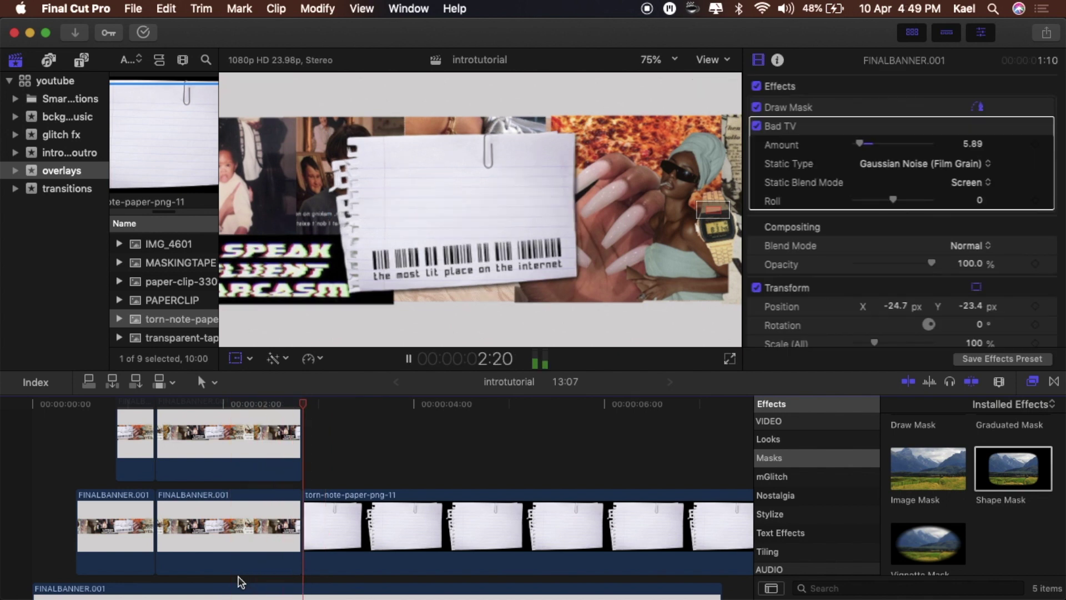
key(space)
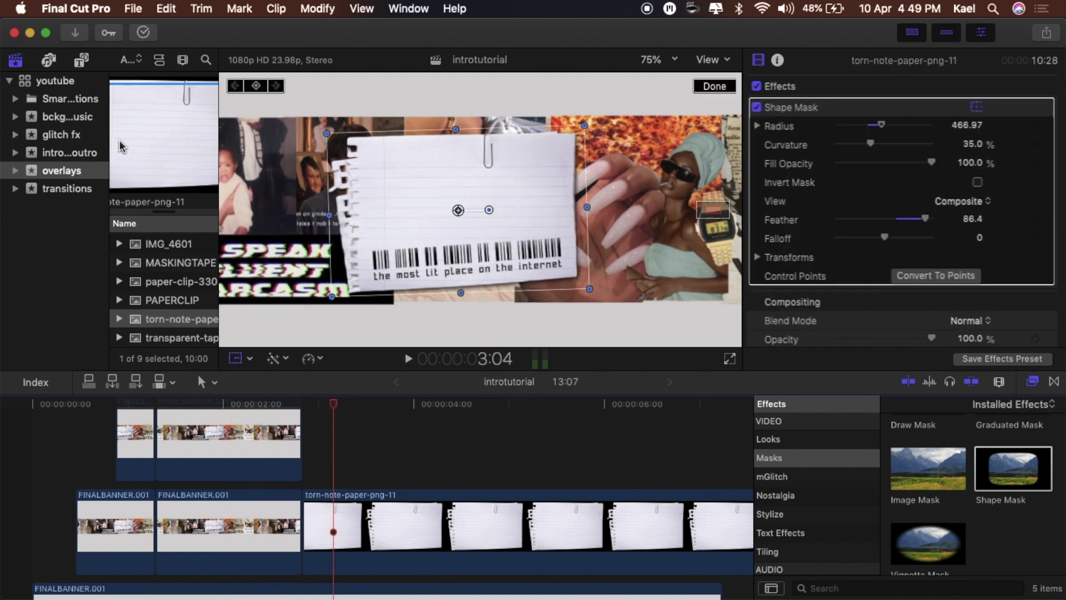
click(80, 64)
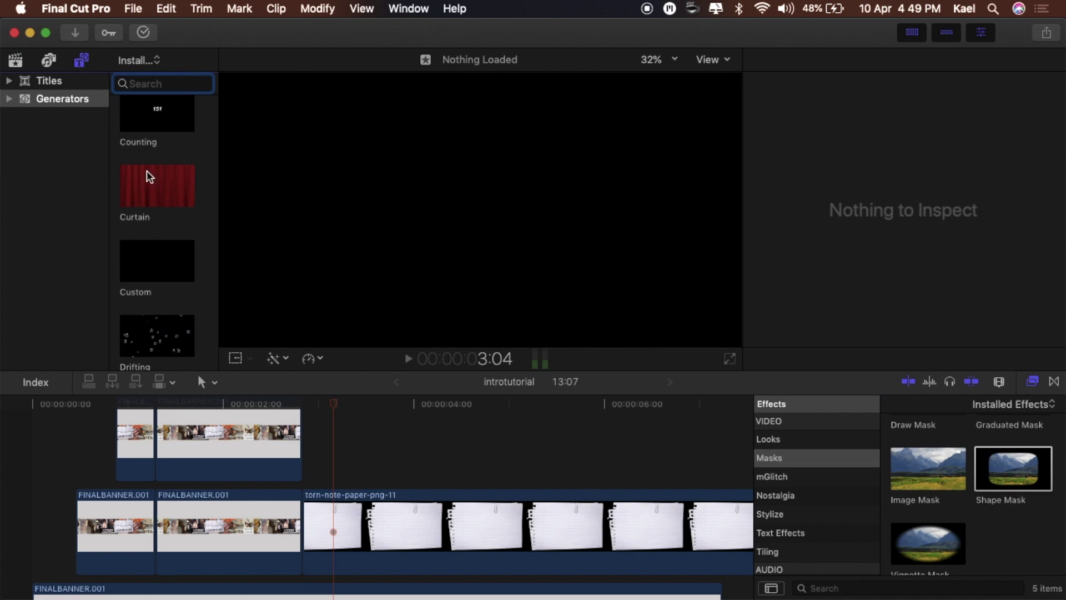
Add the Custom title above the torn-note clip and shift it slightly later
click(47, 82)
scroll(130, 211, down, 3)
scroll(131, 215, down, 10)
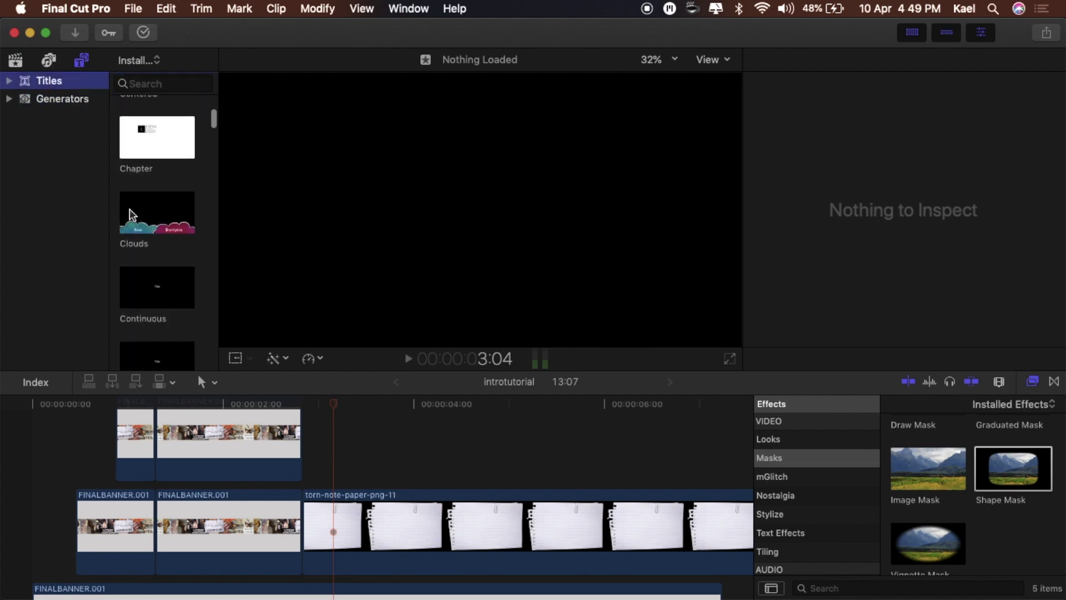
click(151, 355)
drag(153, 355, 333, 454)
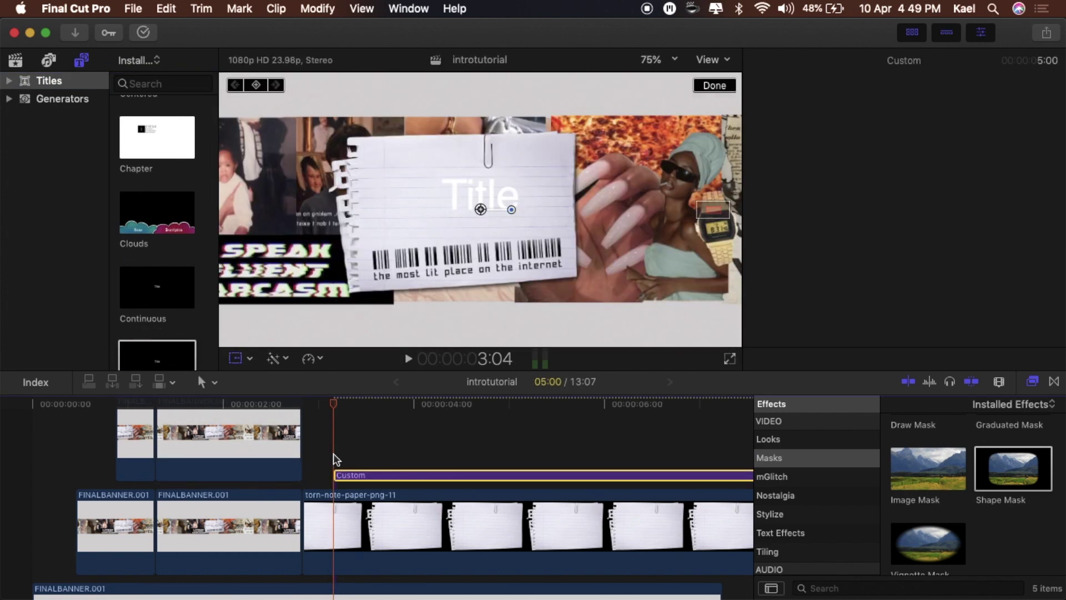
scroll(354, 504, down, 5)
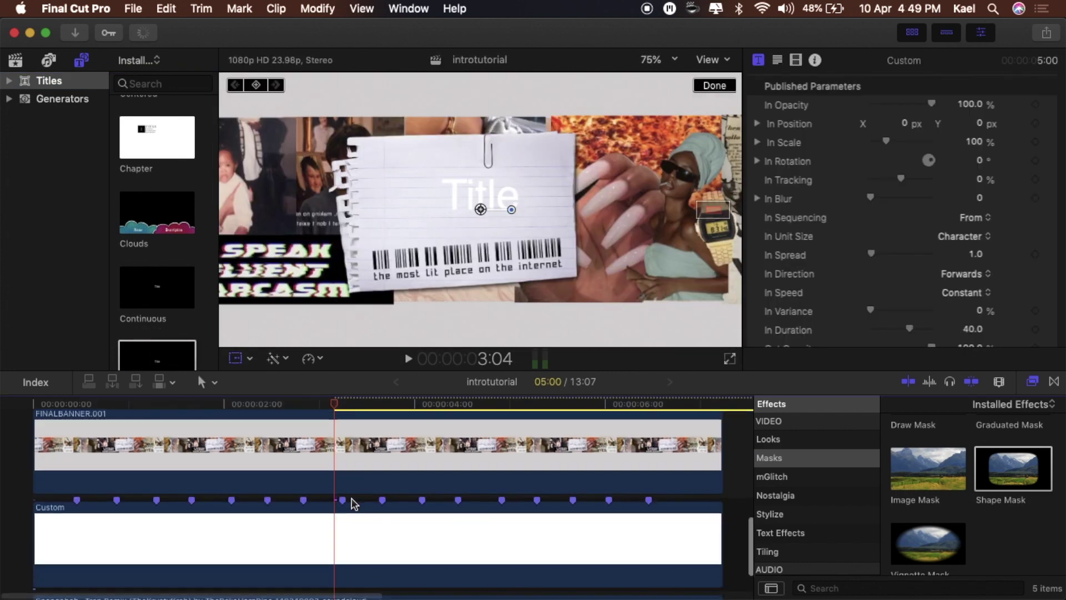
scroll(353, 504, up, 6)
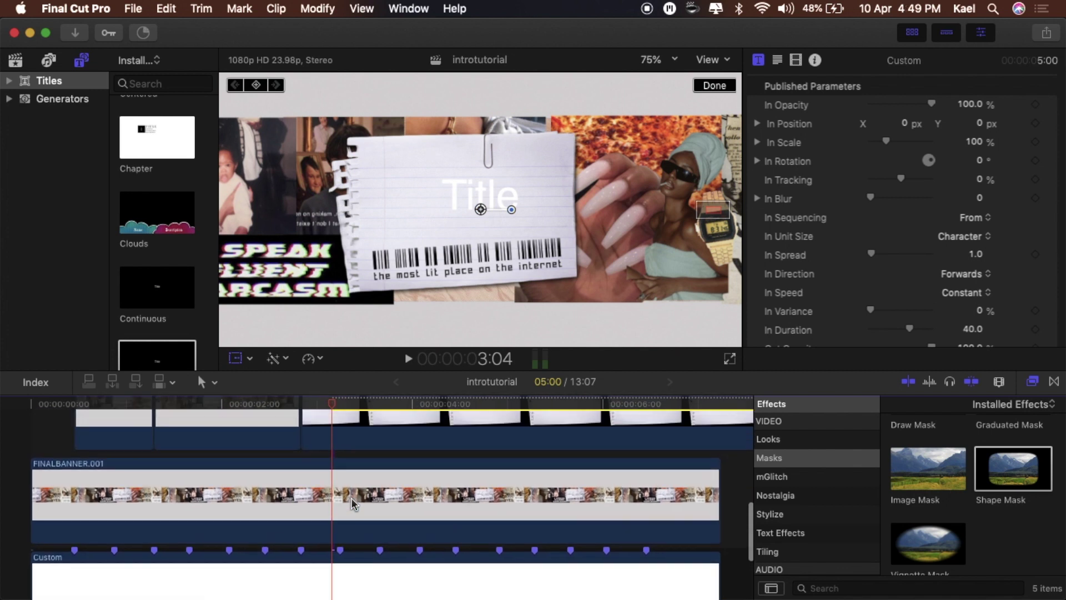
drag(354, 439, 354, 437)
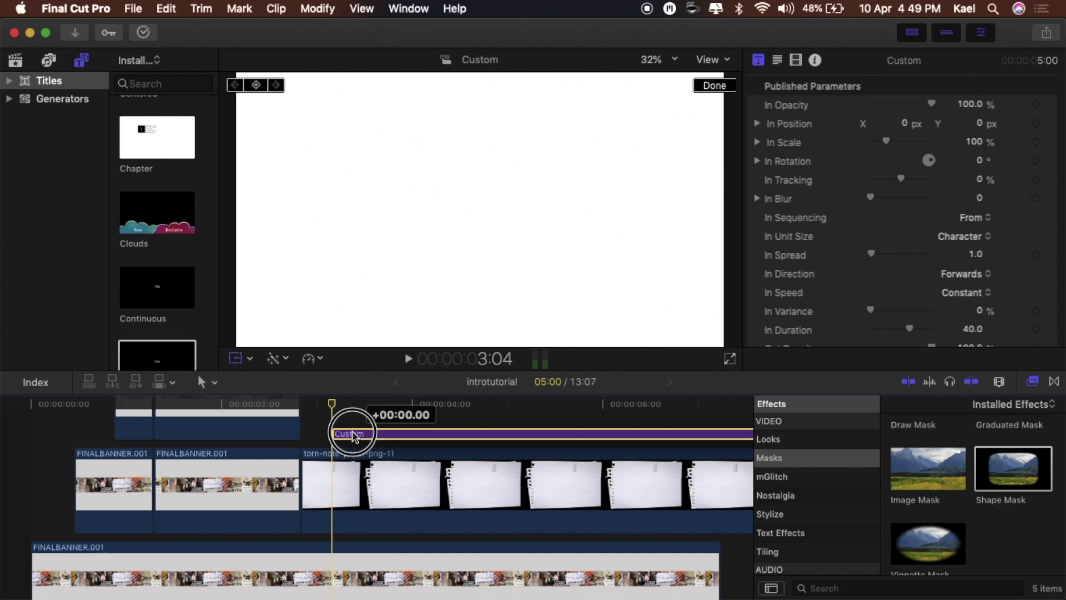
drag(353, 438, 367, 435)
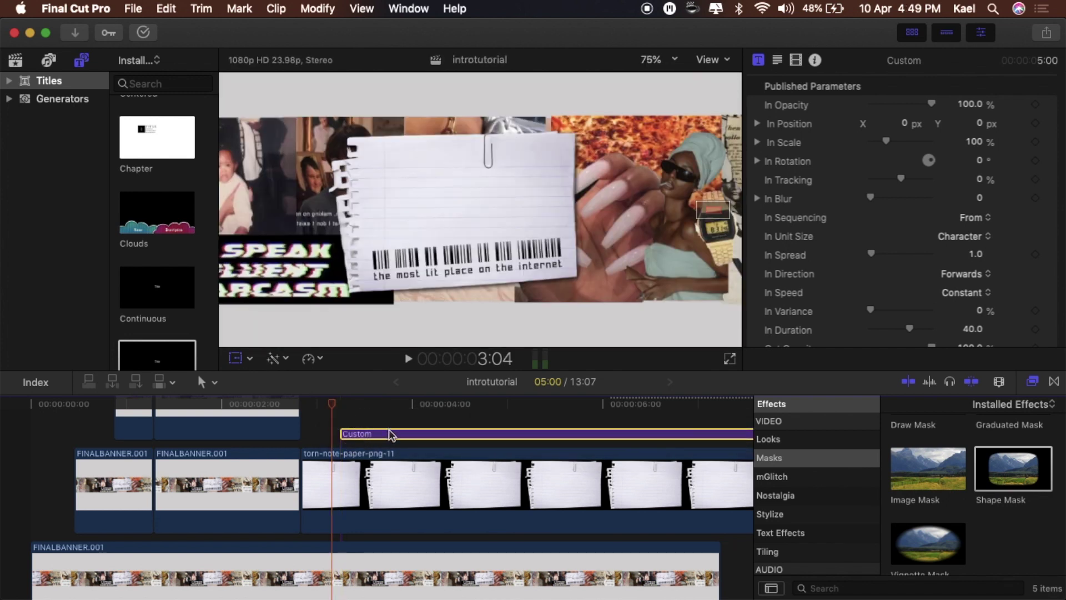
Replace the title's placeholder word 'Title' with 'welcome to'
click(778, 62)
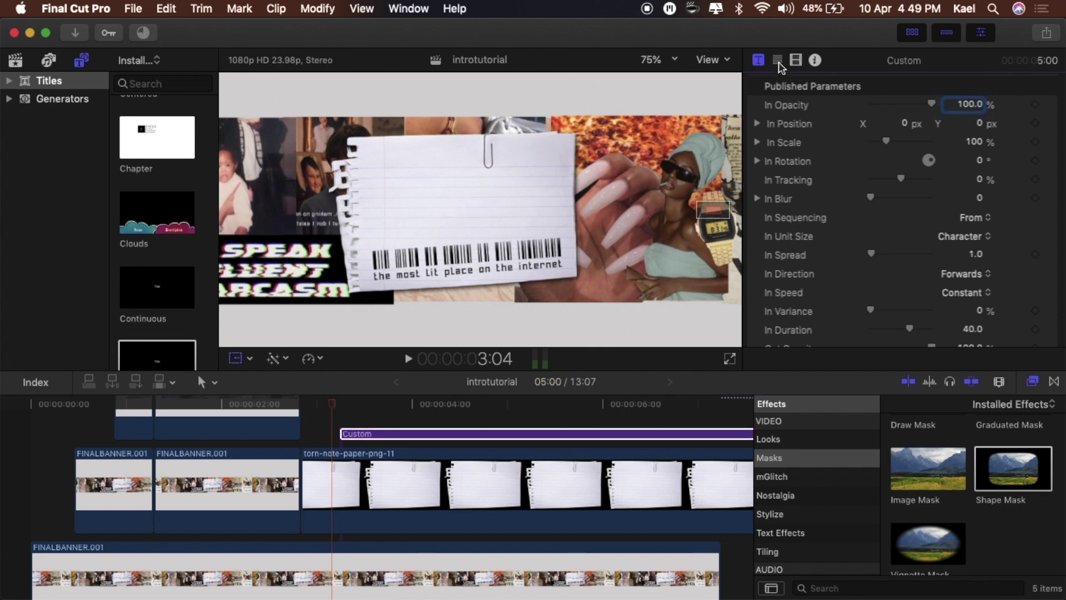
click(779, 64)
click(788, 145)
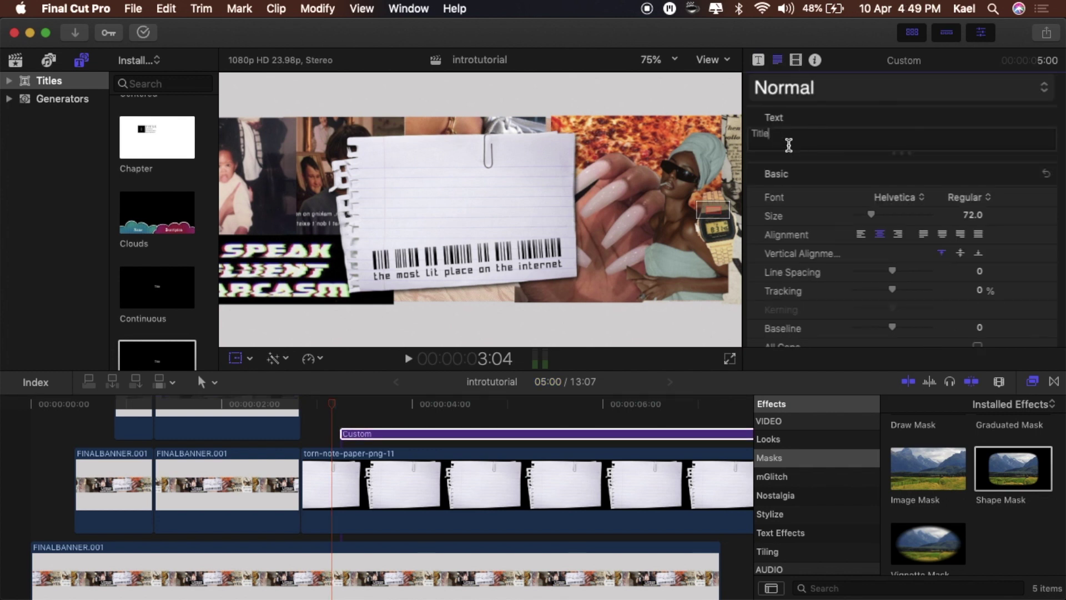
drag(780, 140, 753, 133)
text(welcome to)
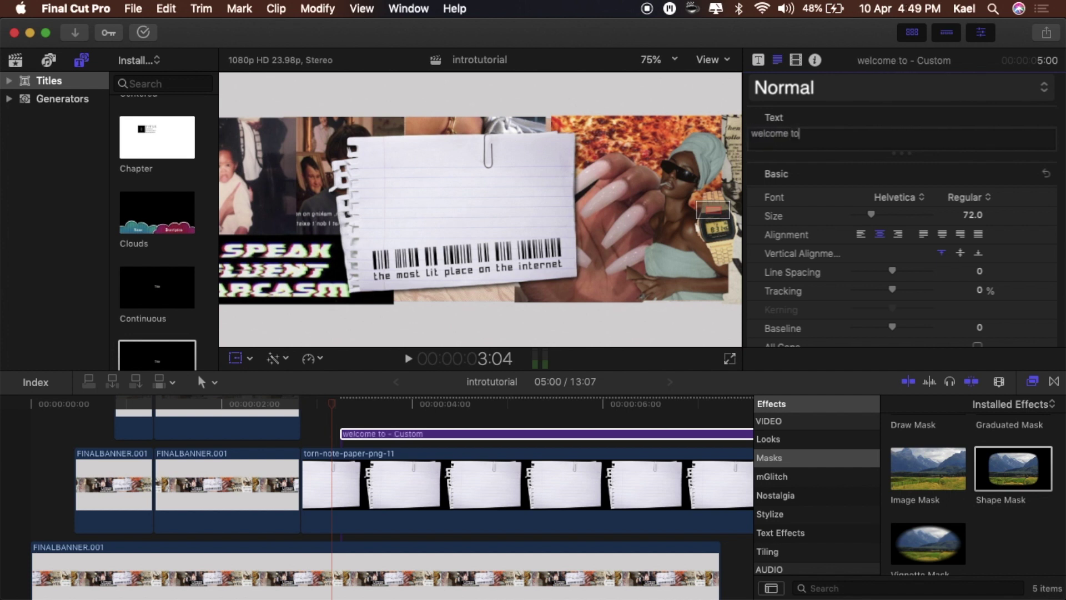
Set the 'welcome to' title's font to Queenstown
click(418, 434)
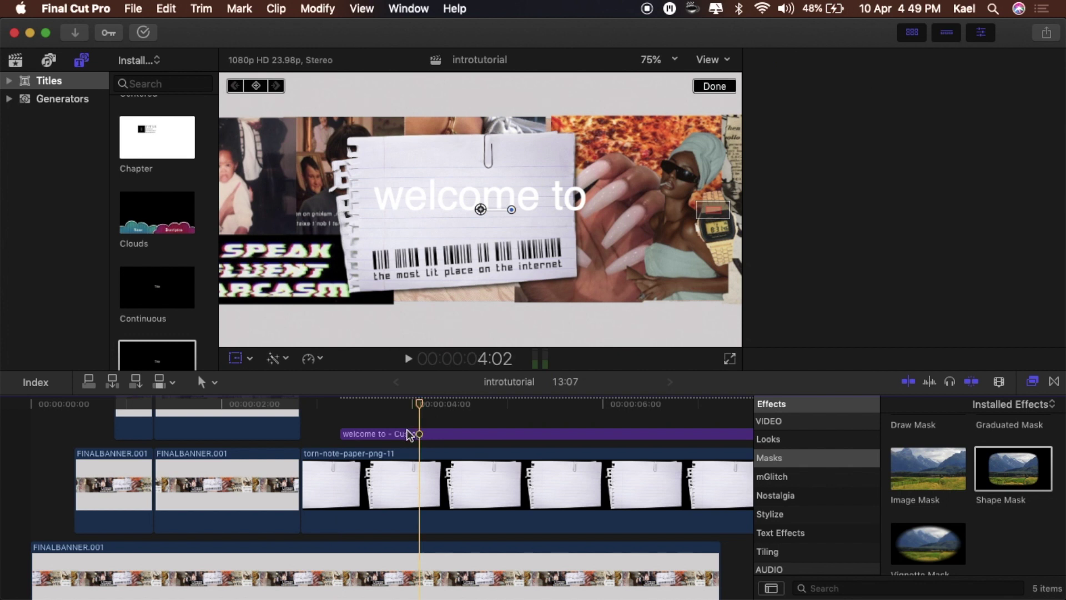
click(402, 437)
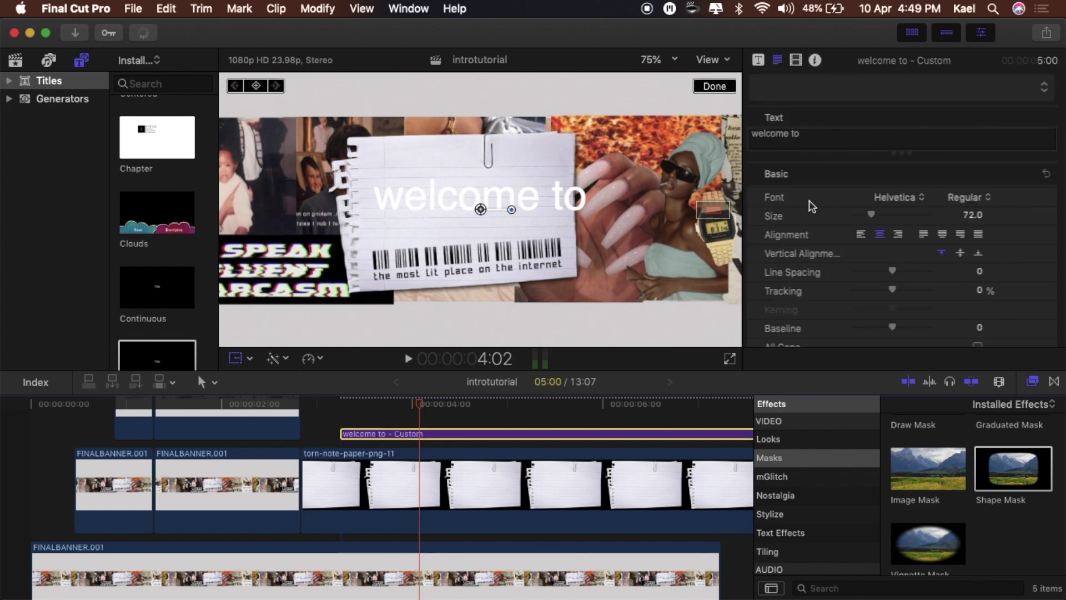
click(895, 195)
key(q)
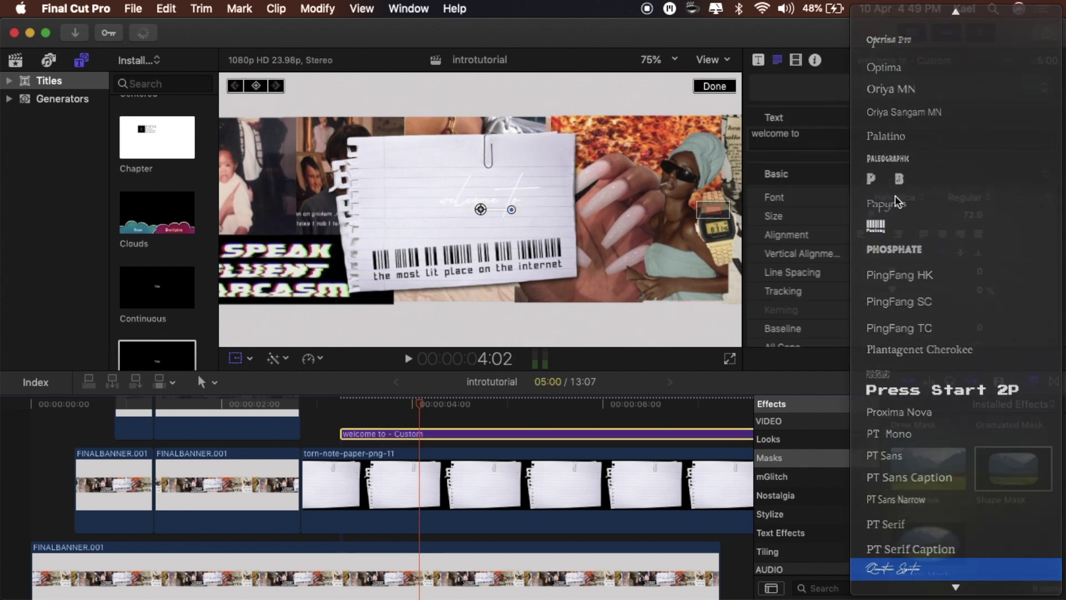
key(Return)
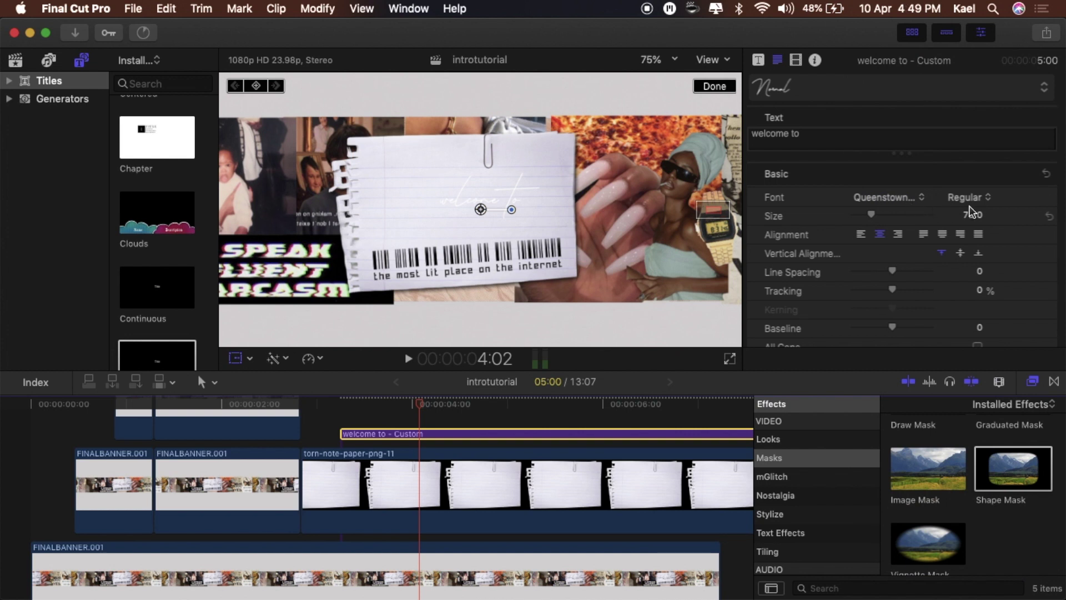
Colour the title's face yellow
scroll(929, 256, down, 5)
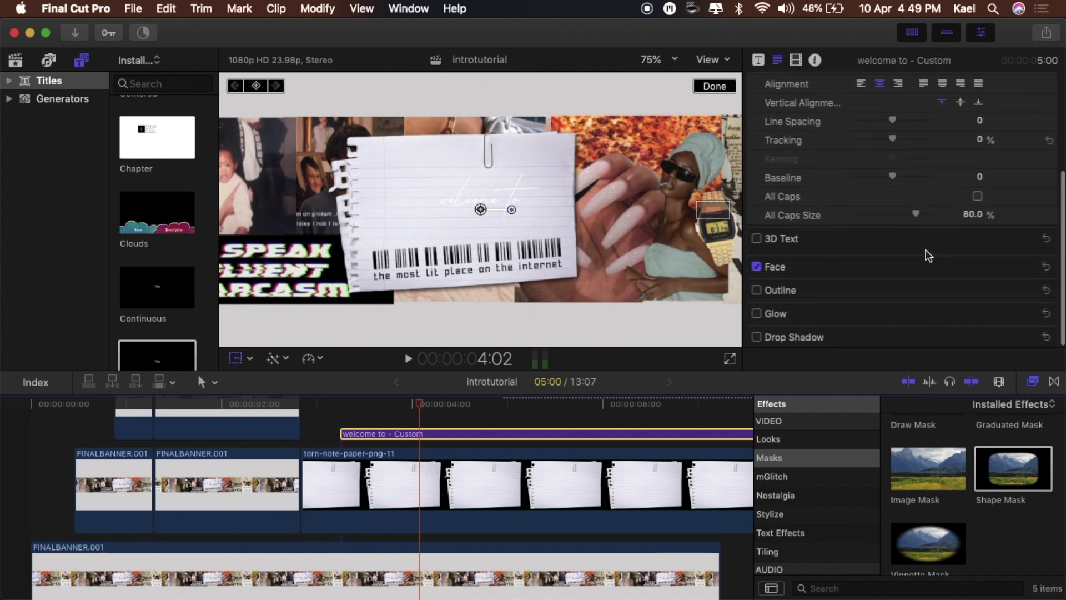
mouse_move(1032, 266)
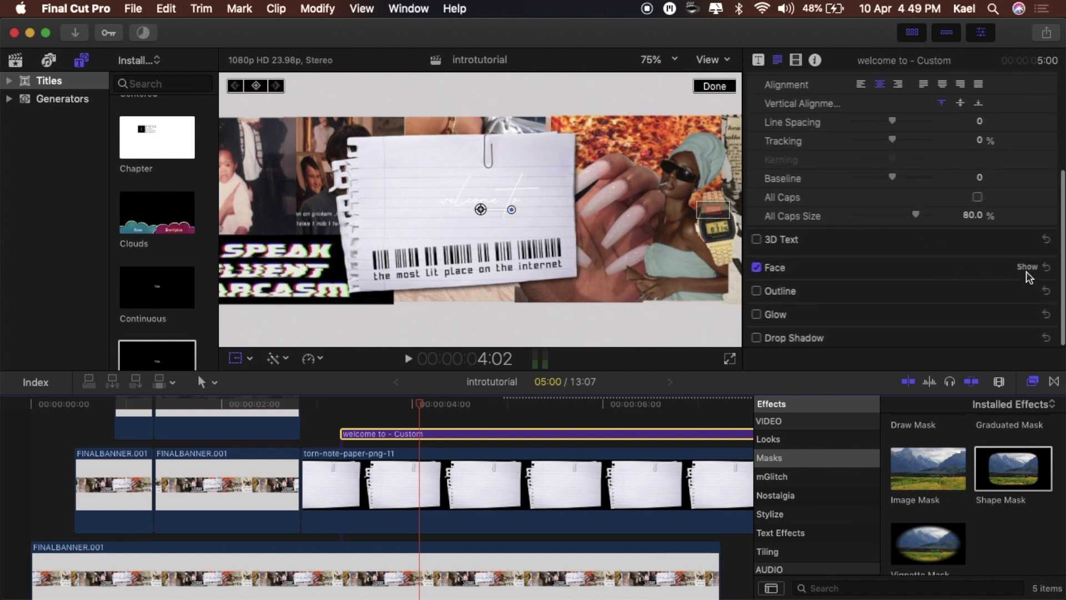
click(1027, 267)
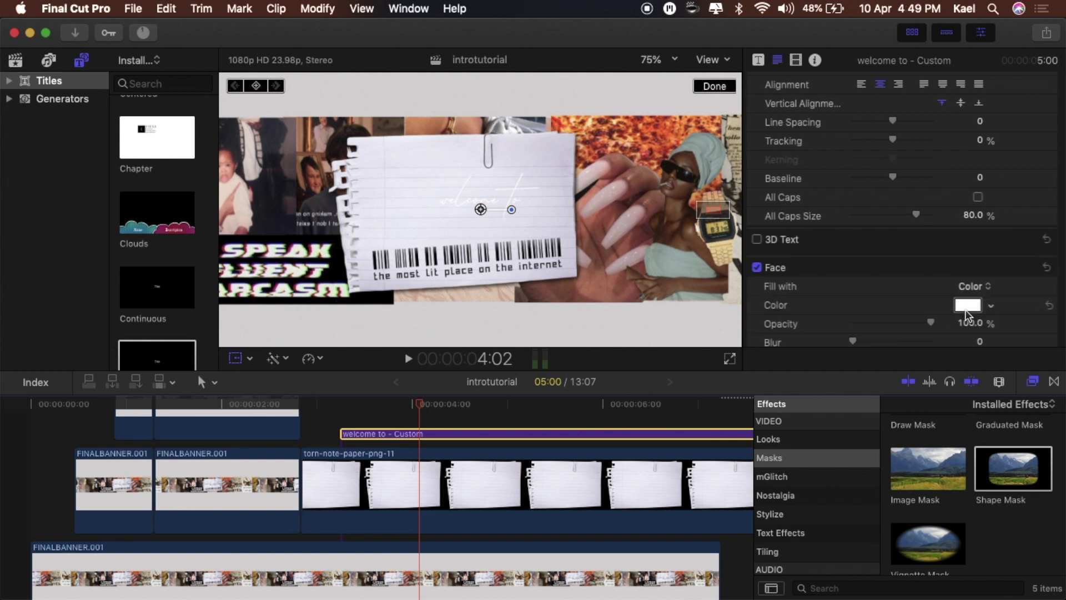
click(966, 310)
click(874, 365)
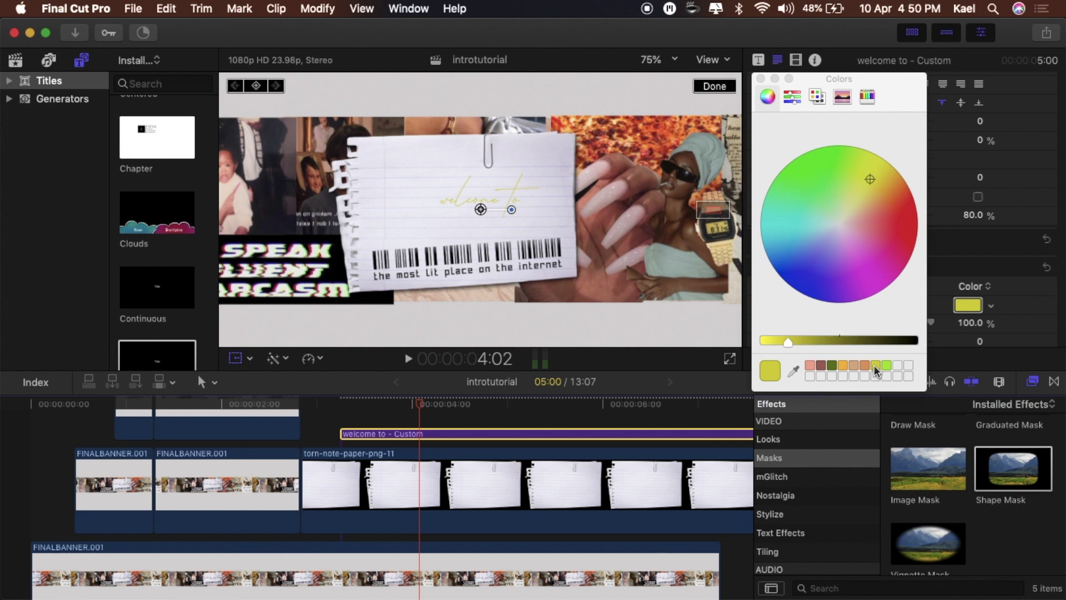
Turn on a green glow for the 'welcome to' title
click(761, 79)
scroll(885, 262, down, 3)
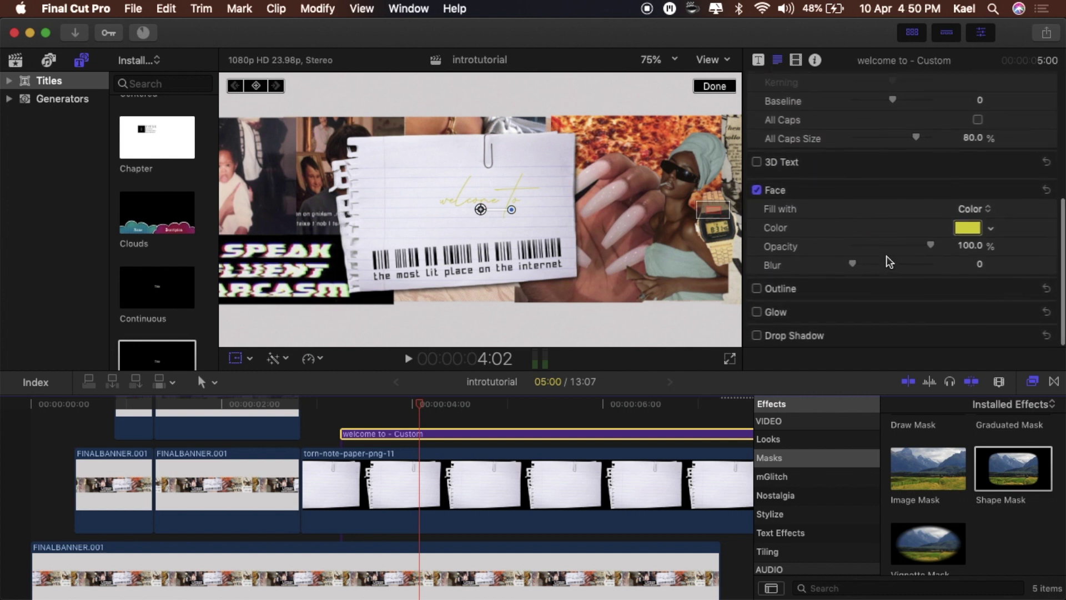
click(757, 315)
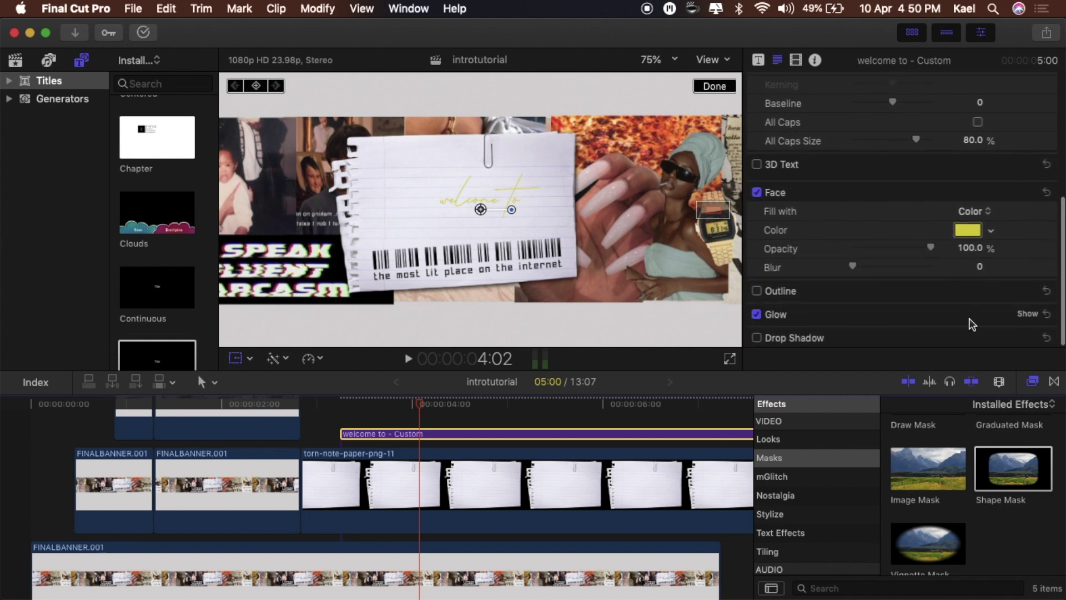
scroll(976, 302, down, 3)
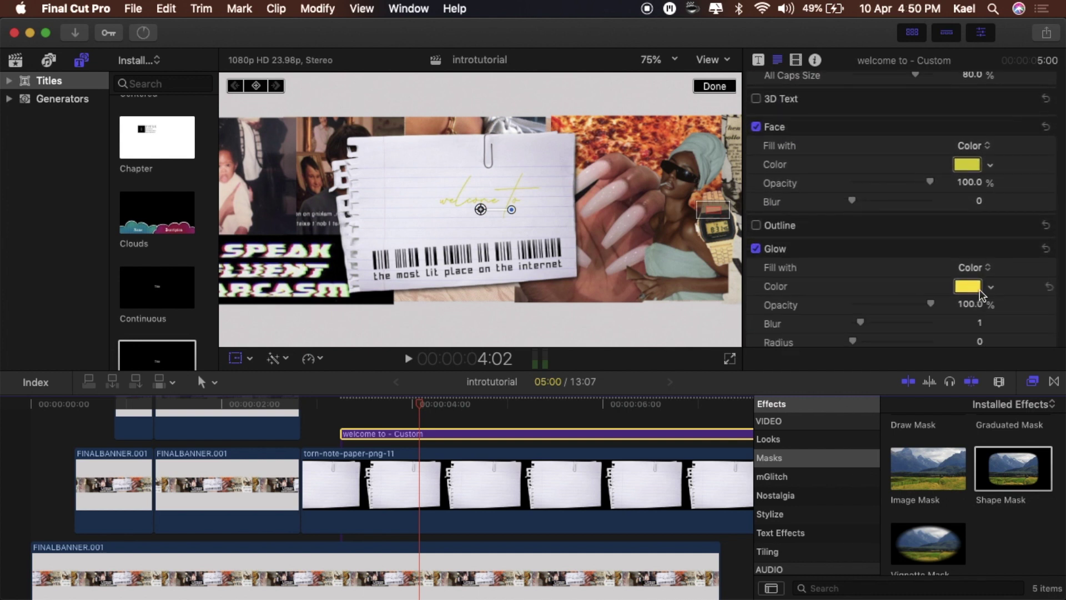
click(968, 287)
click(887, 366)
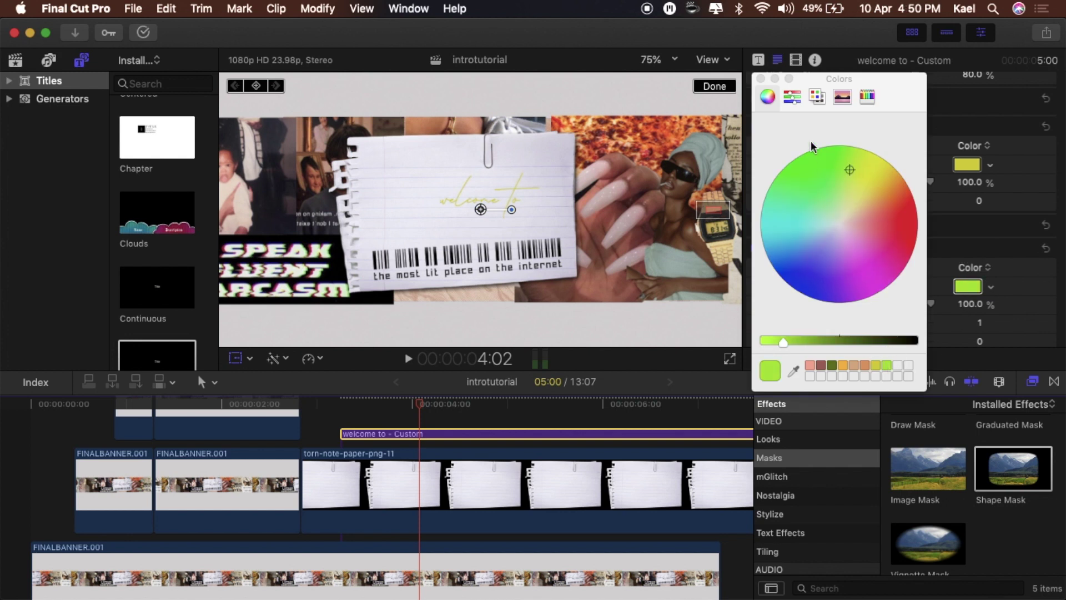
click(761, 79)
Widen the glow to radius 17, set drop shadow distance 3, and tilt the title
scroll(863, 254, down, 1)
scroll(863, 266, down, 1)
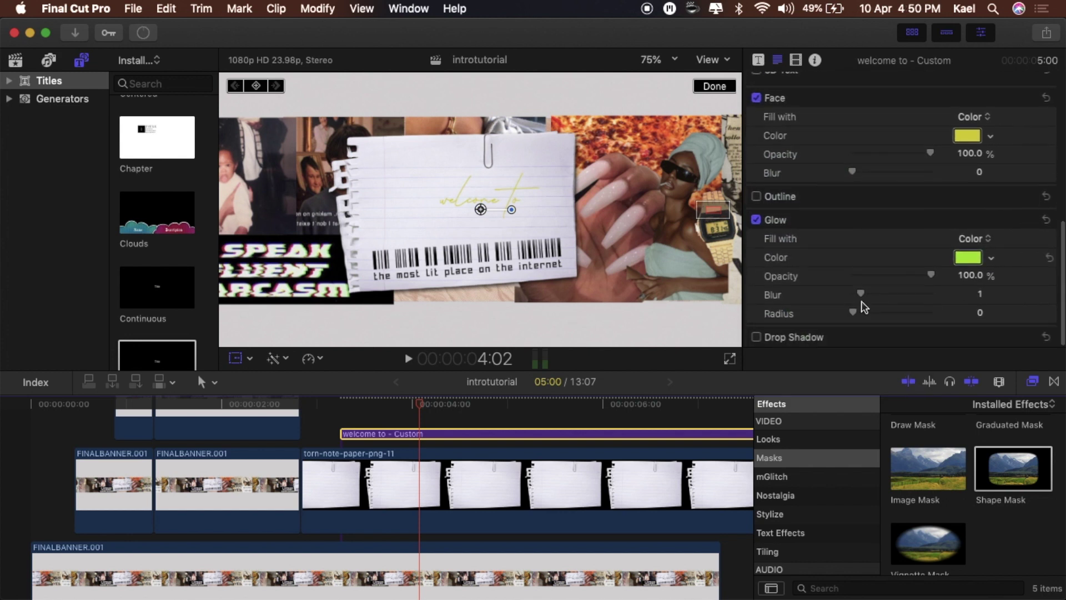
mouse_move(853, 316)
mouse_down()
mouse_move(873, 317)
mouse_move(861, 291)
mouse_move(883, 292)
mouse_move(865, 315)
mouse_up()
click(871, 320)
click(756, 337)
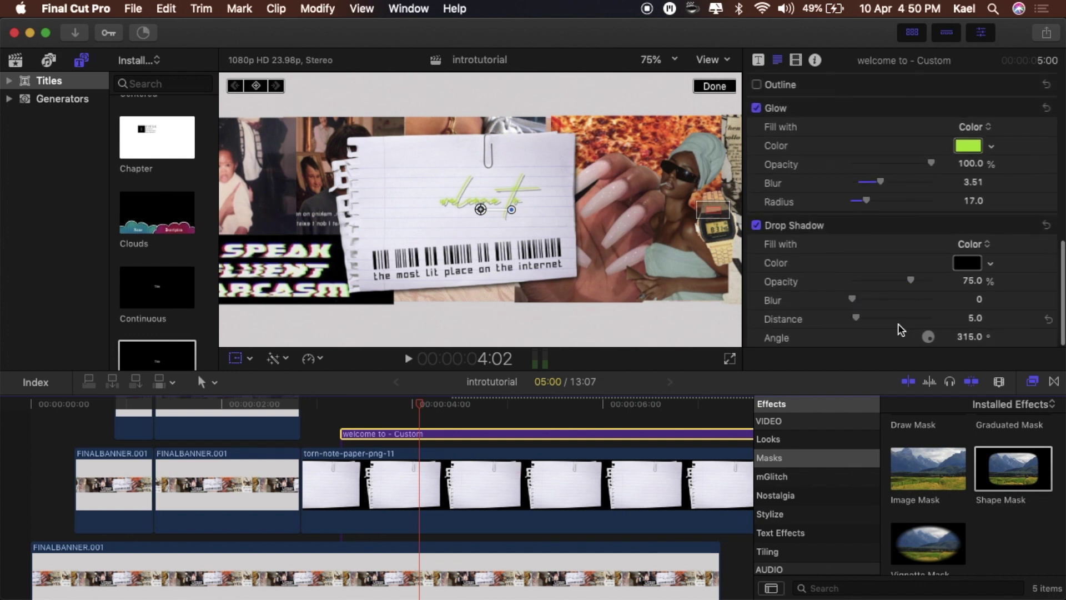
drag(858, 321, 857, 319)
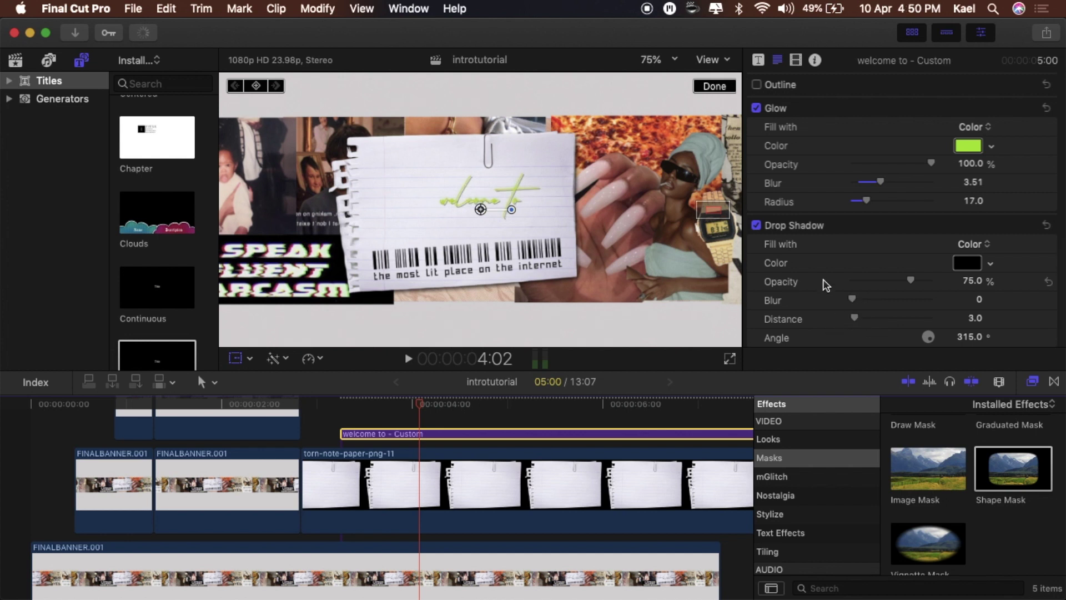
drag(513, 211, 465, 198)
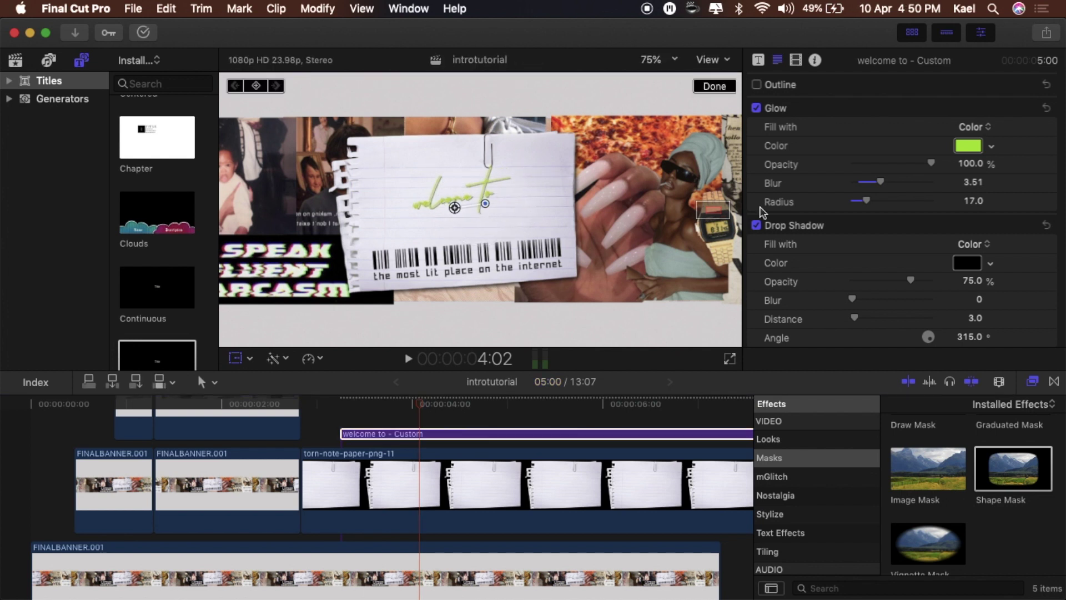
scroll(866, 278, up, 10)
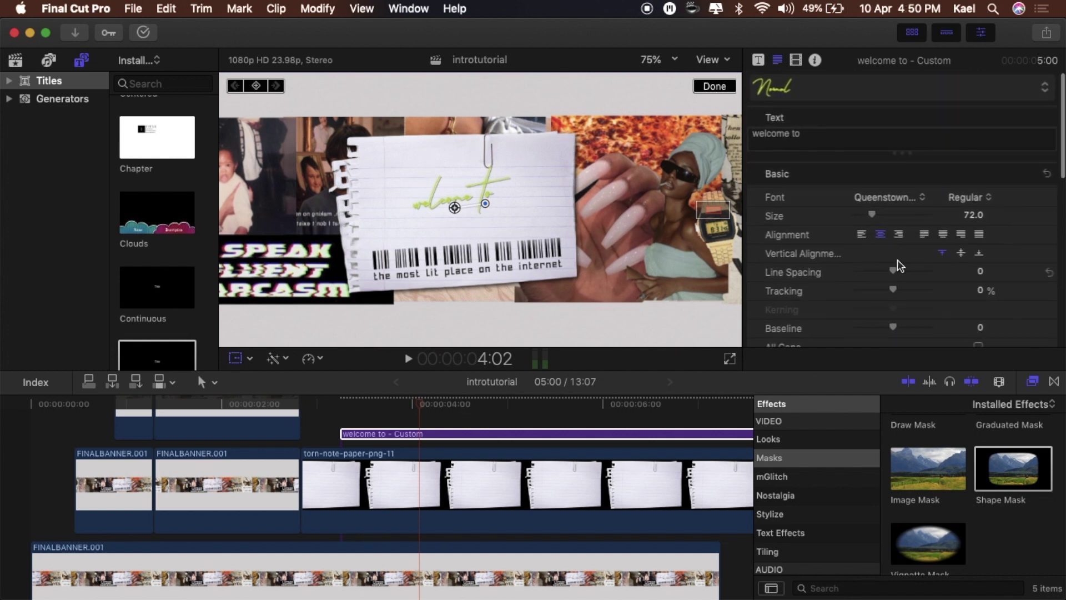
Enlarge the 'welcome to' title to size 122, move it onto the note paper, and fit the viewer
drag(871, 217, 885, 215)
mouse_move(521, 175)
mouse_down()
mouse_move(538, 184)
mouse_move(523, 186)
mouse_up()
click(671, 61)
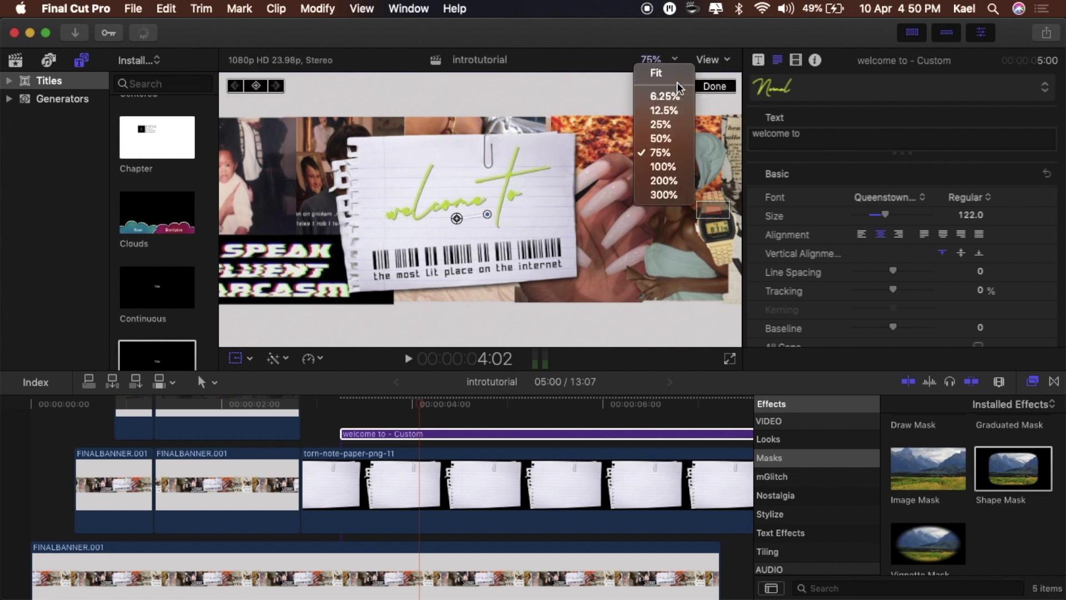
click(666, 73)
Play the intro from the start to review it, then reselect the title and show the library events
click(35, 491)
key(Home)
key(space)
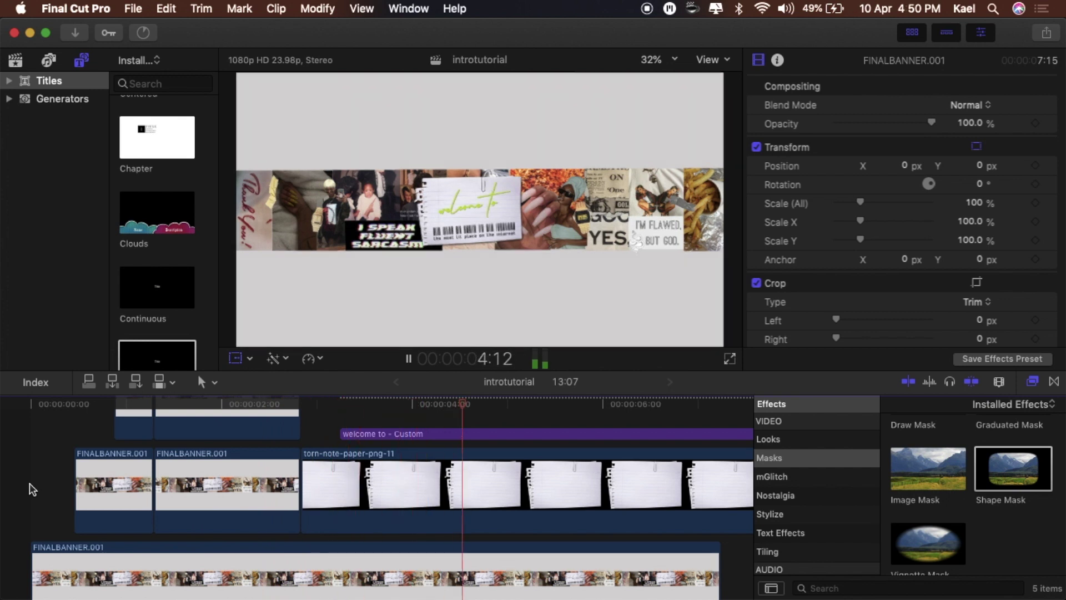
key(space)
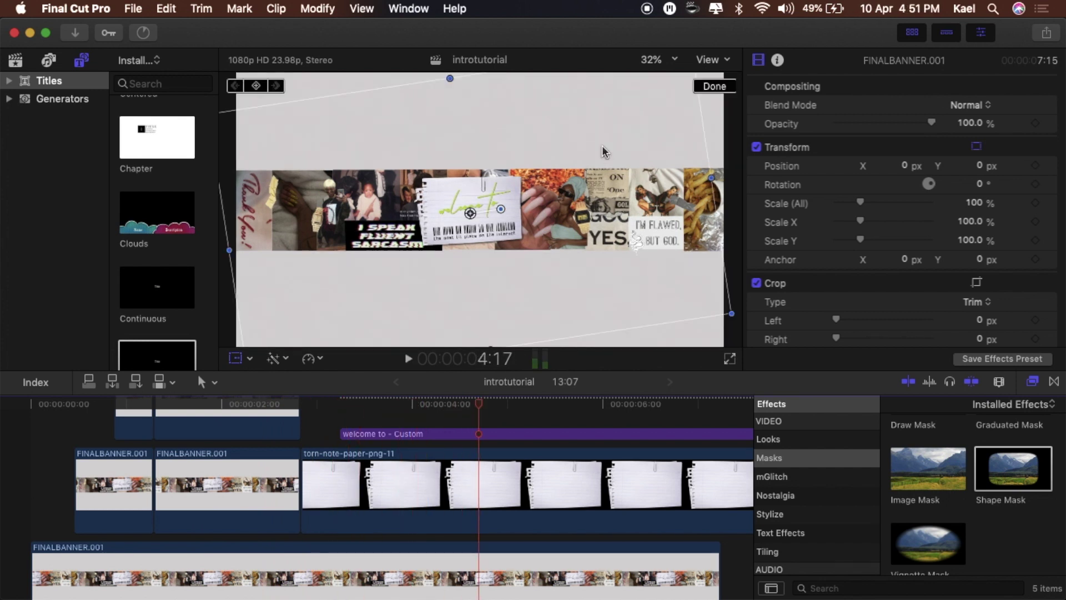
click(528, 184)
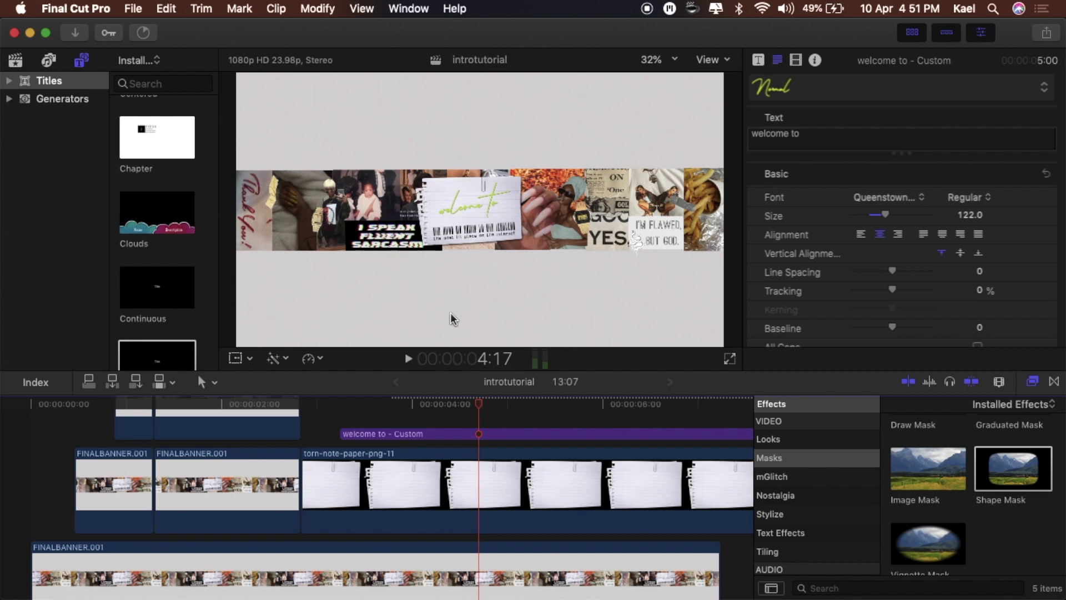
click(21, 65)
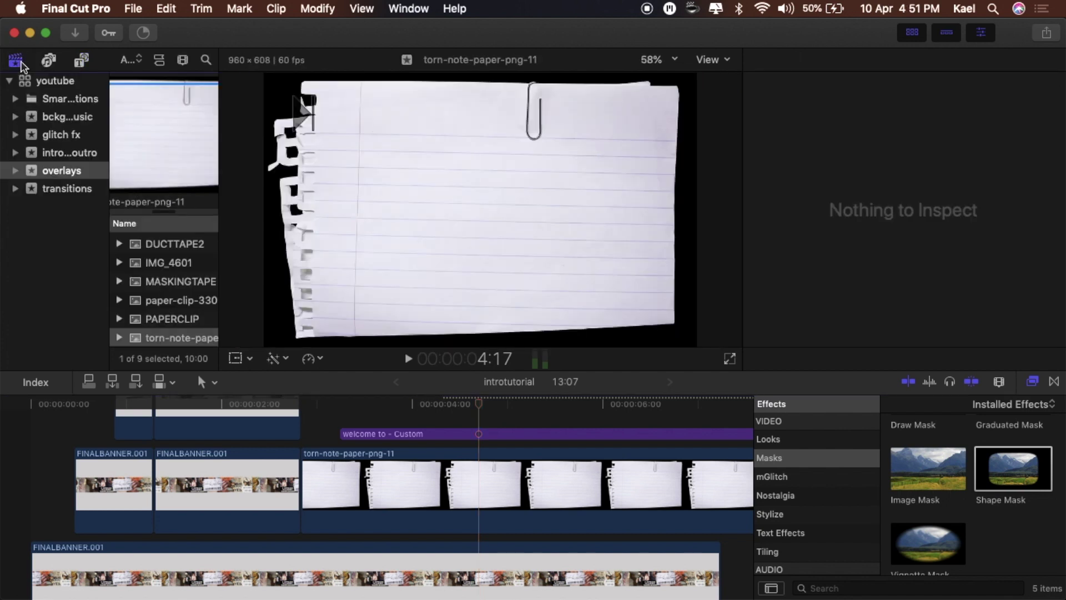
From the intro and outro event, preview and open the followme compound clip with its 'follow me' and social-handle titles
click(60, 136)
scroll(164, 311, down, 1)
scroll(164, 311, up, 1)
click(71, 153)
scroll(167, 258, down, 5)
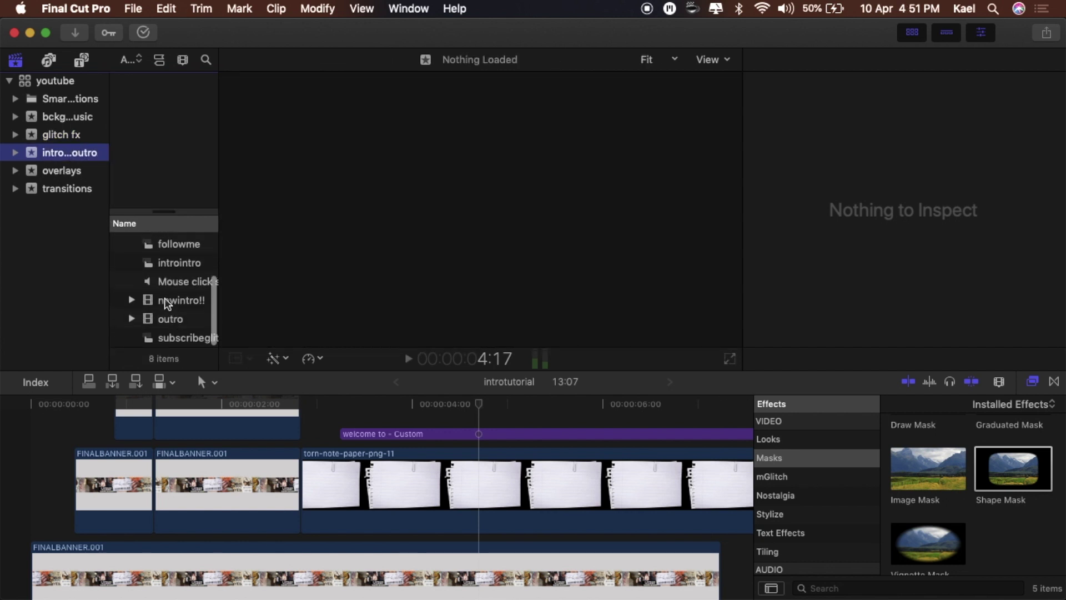
click(175, 247)
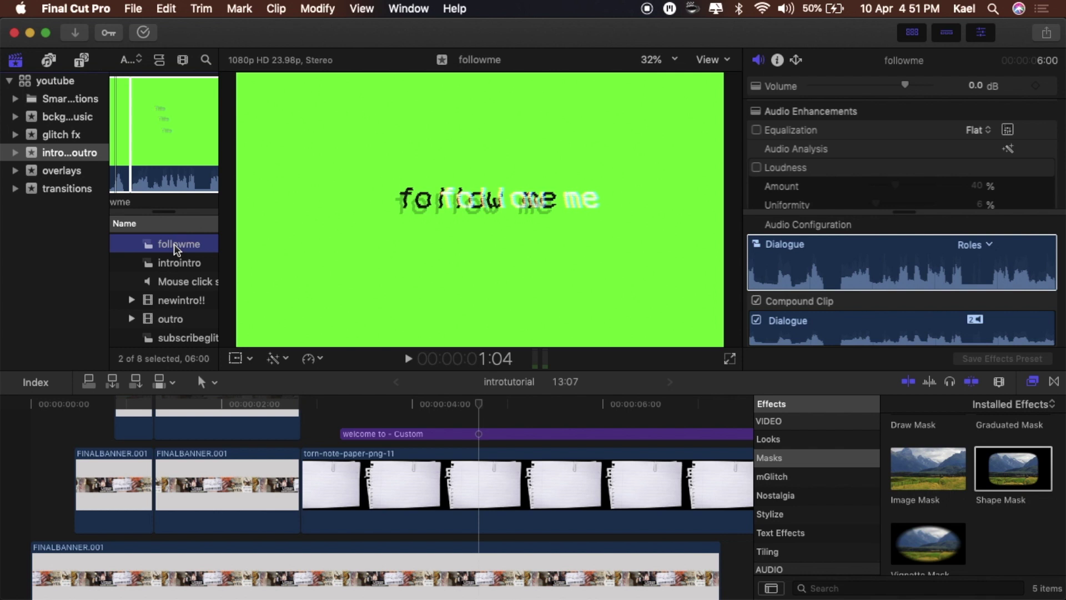
double_click(175, 244)
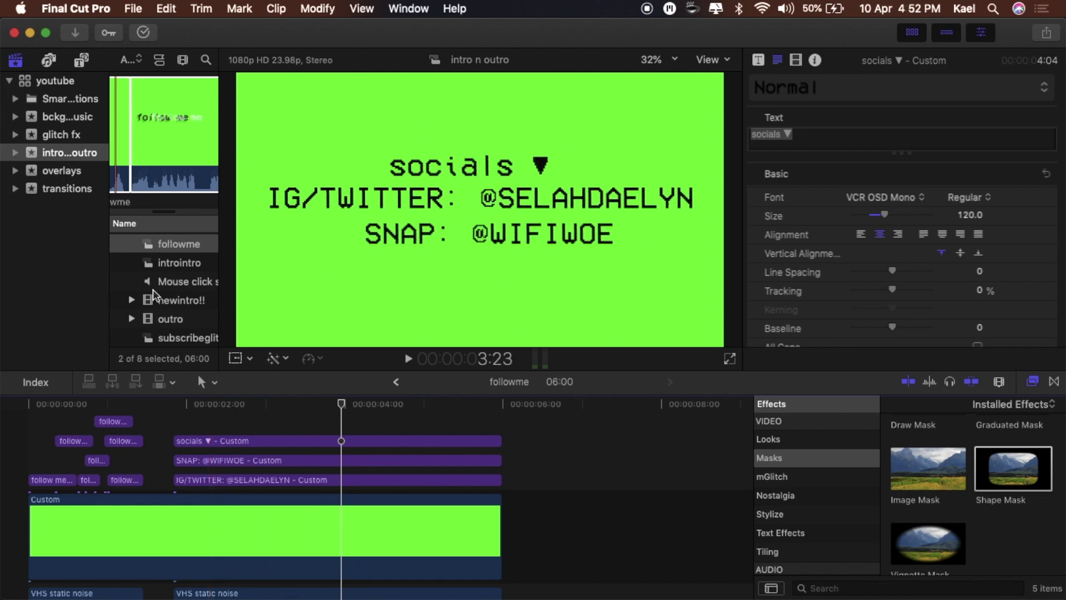
scroll(156, 294, up, 4)
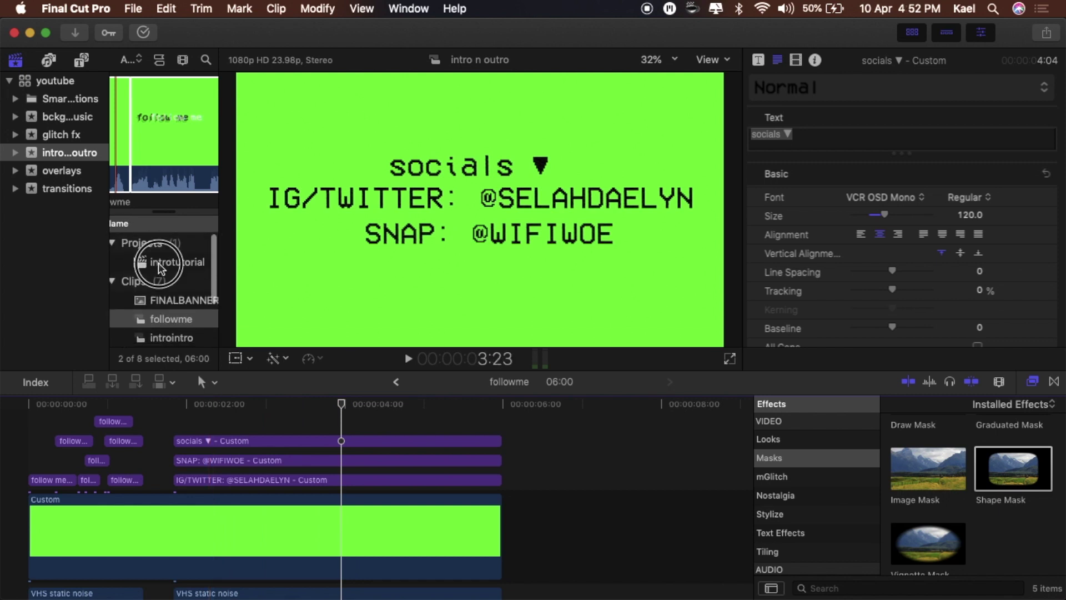
Open the introtutorial project in the timeline
click(160, 263)
double_click(159, 267)
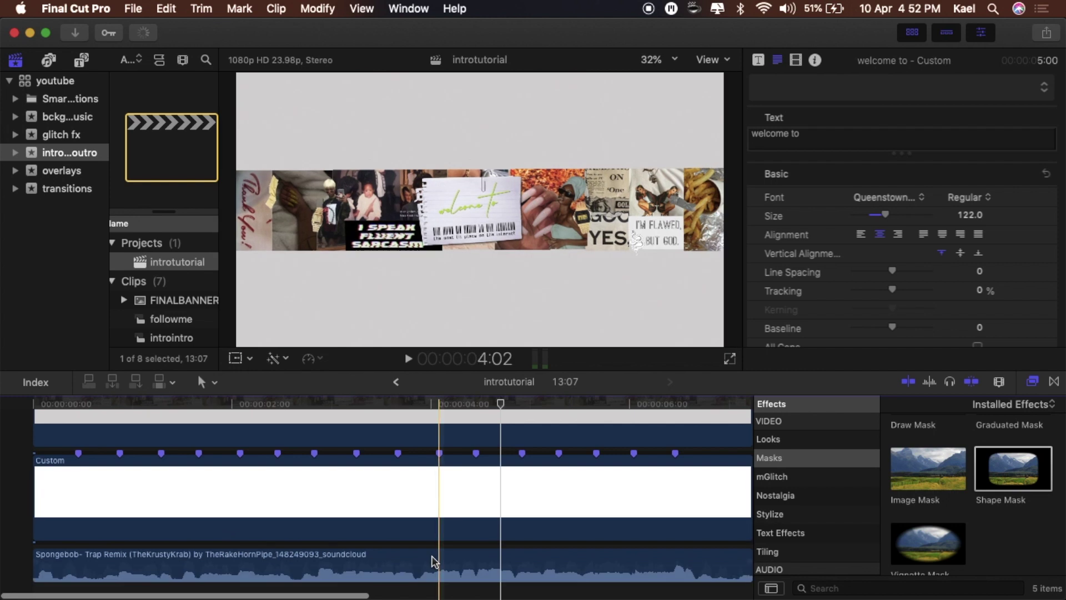
click(431, 562)
Add the followme clip above the banner and 'welcome to' title, starting near four seconds
scroll(494, 494, down, 3)
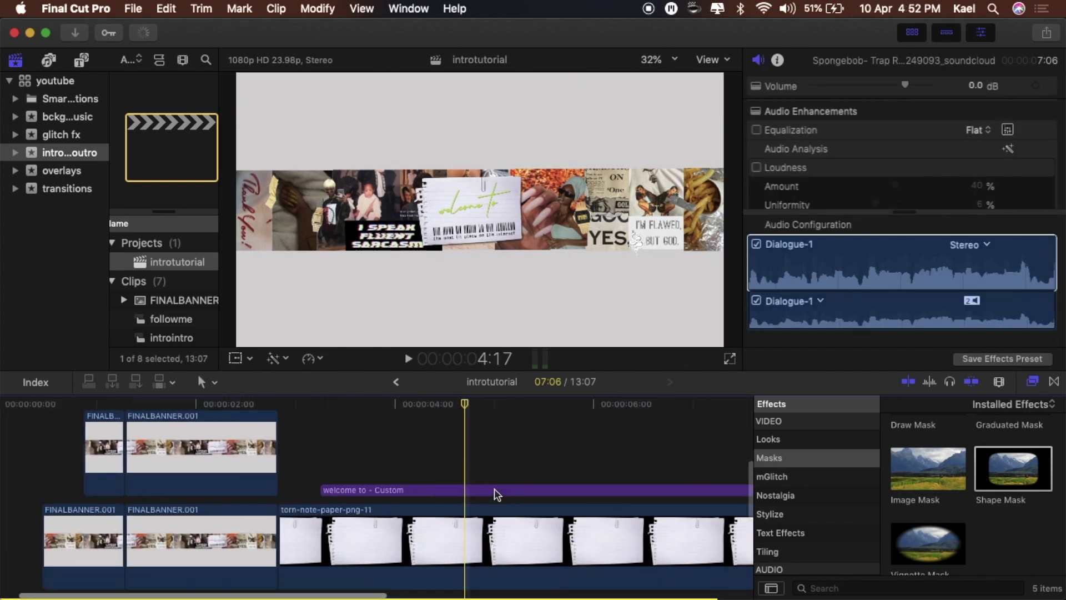
scroll(163, 311, down, 1)
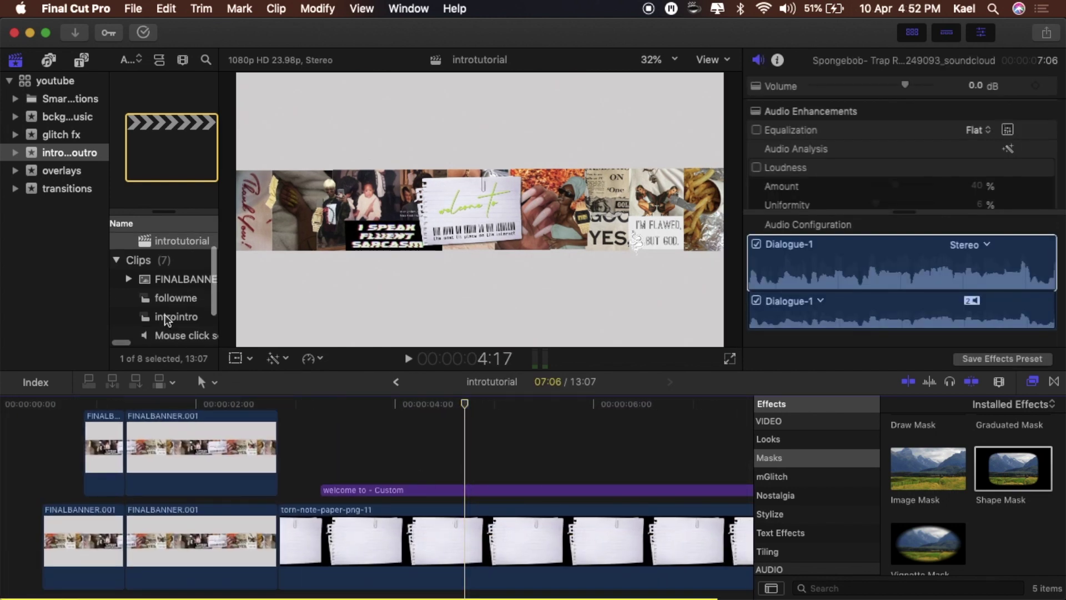
click(161, 298)
drag(161, 298, 443, 451)
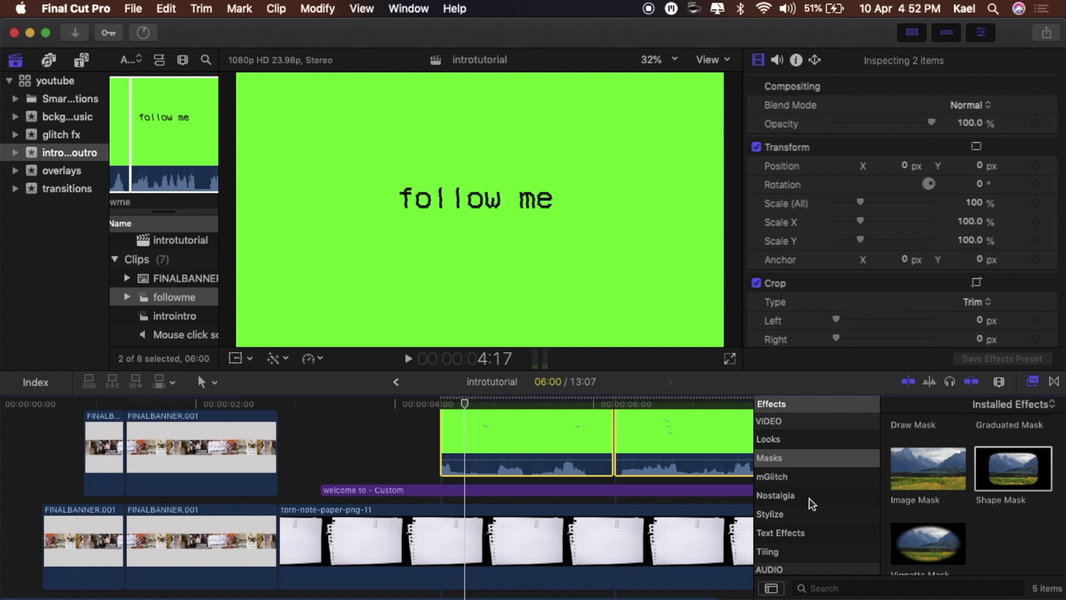
scroll(809, 497, up, 3)
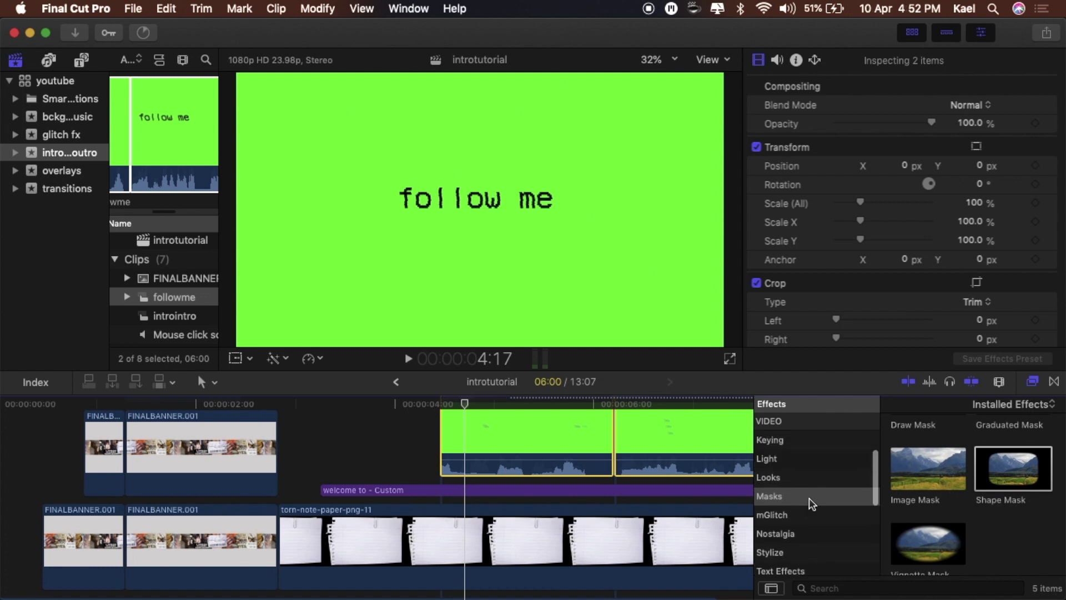
click(801, 442)
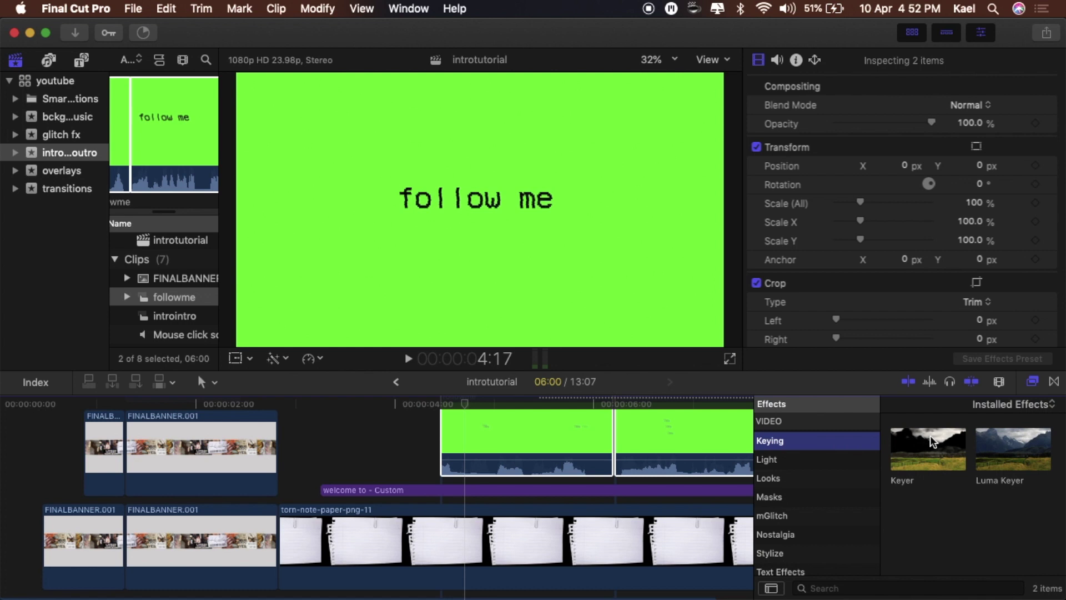
Apply the Keyer effect to both green followme clips and play back the keyed overlay
click(933, 441)
drag(933, 442, 513, 437)
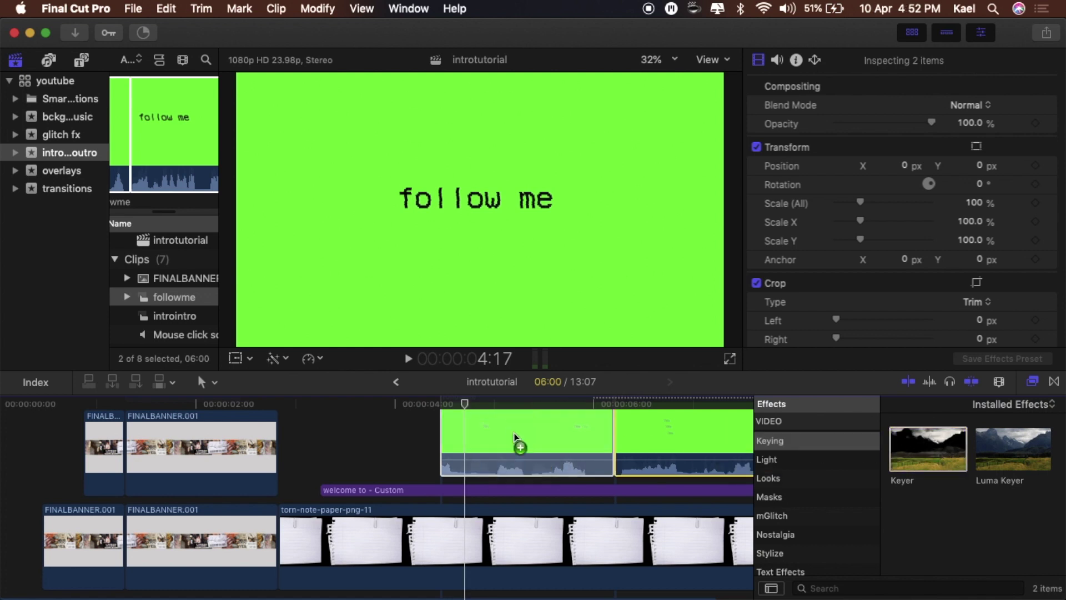
drag(801, 516, 801, 516)
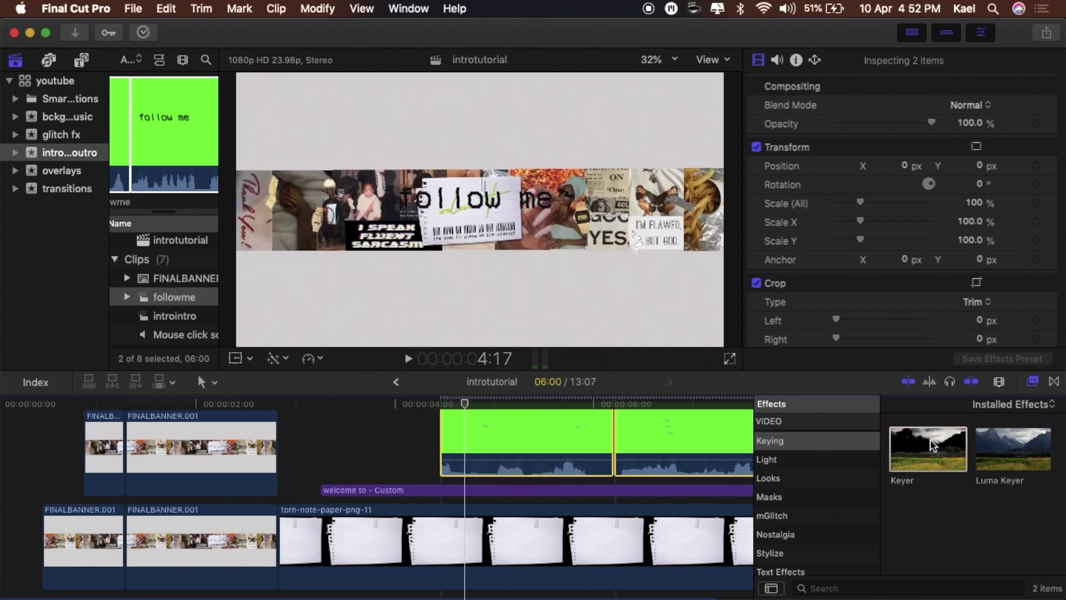
drag(925, 442, 678, 439)
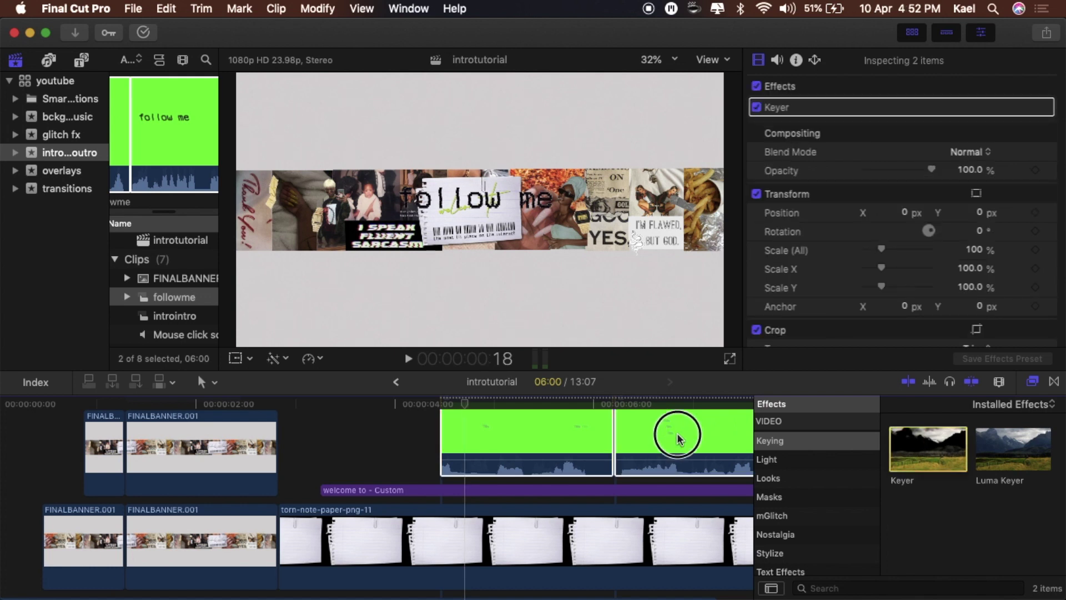
drag(872, 464, 656, 444)
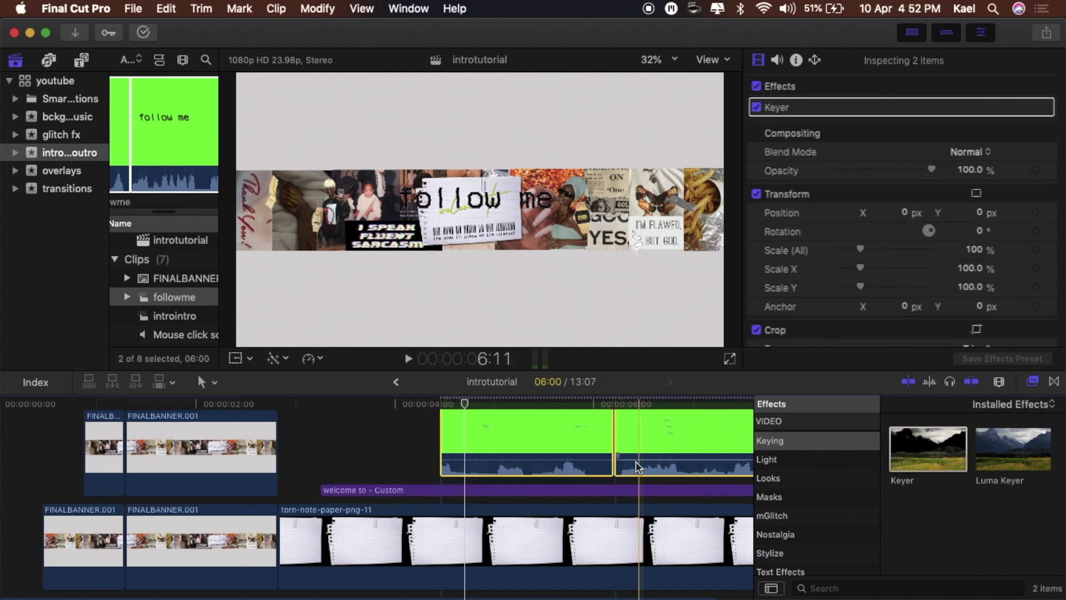
scroll(651, 457, up, 3)
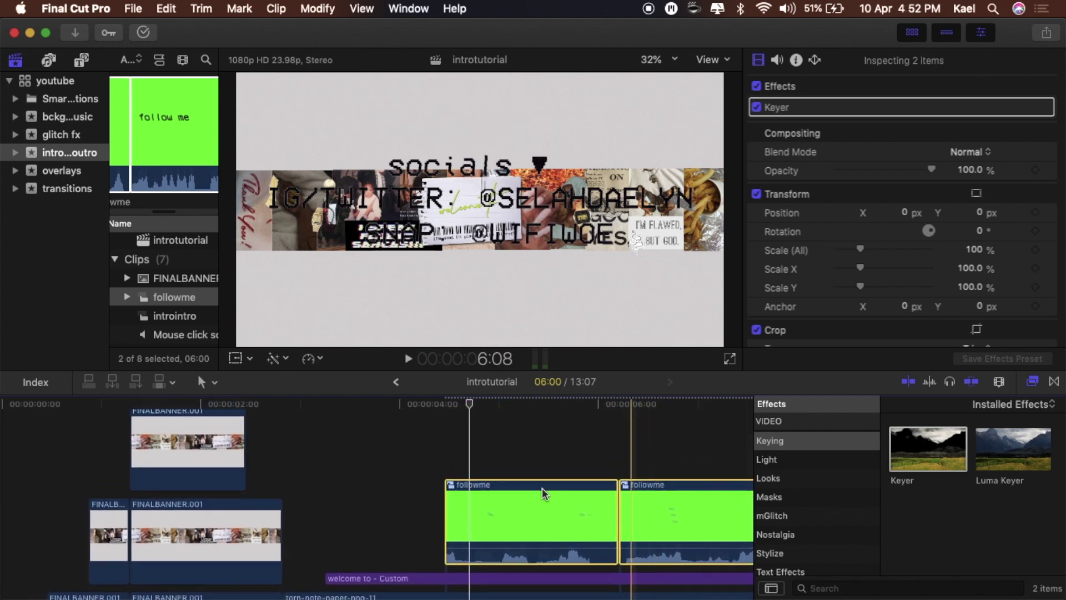
key(space)
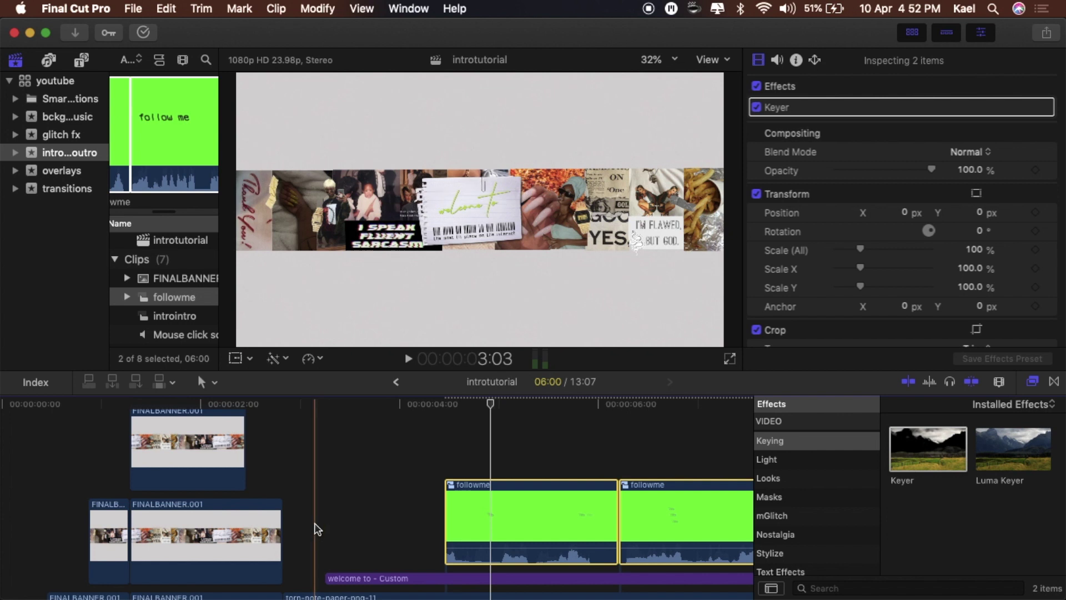
key(space)
key(space)
Scale the follow me overlay to 77% and place it below the collage banner
drag(535, 481, 518, 481)
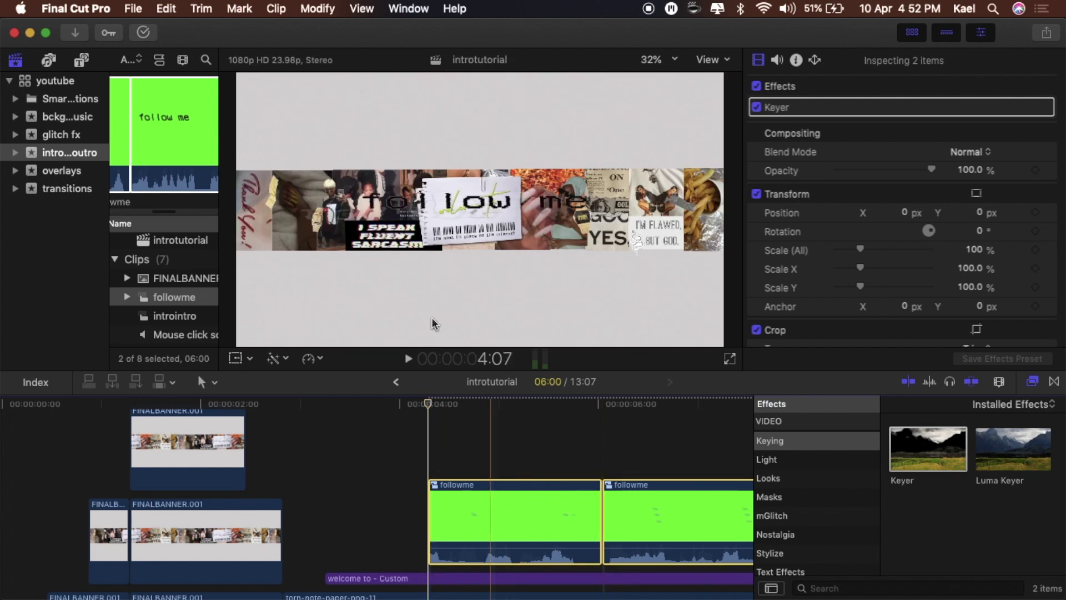
drag(501, 248, 488, 331)
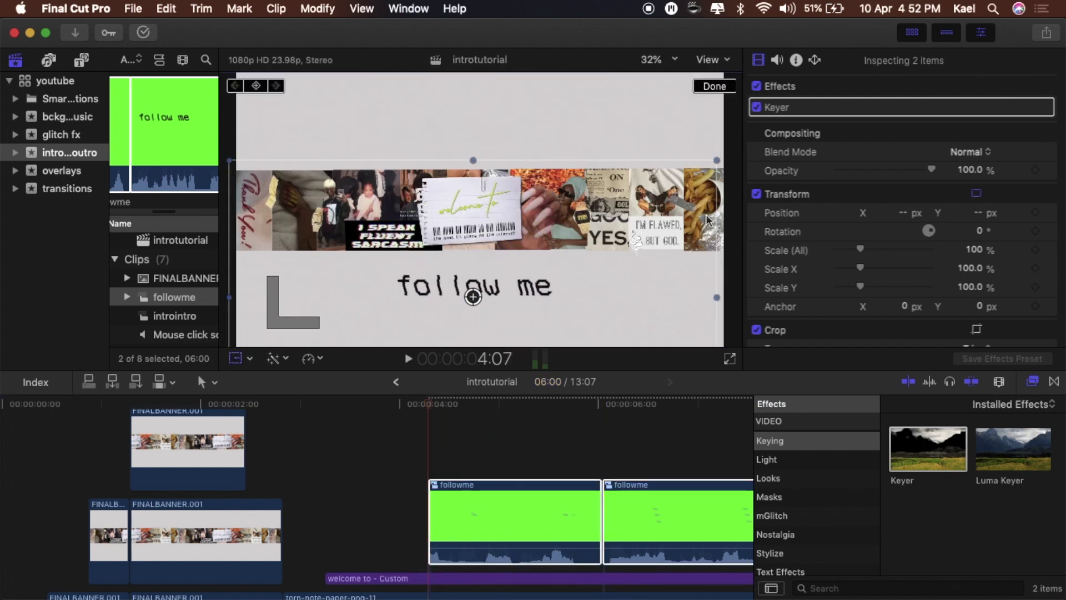
drag(862, 246, 840, 255)
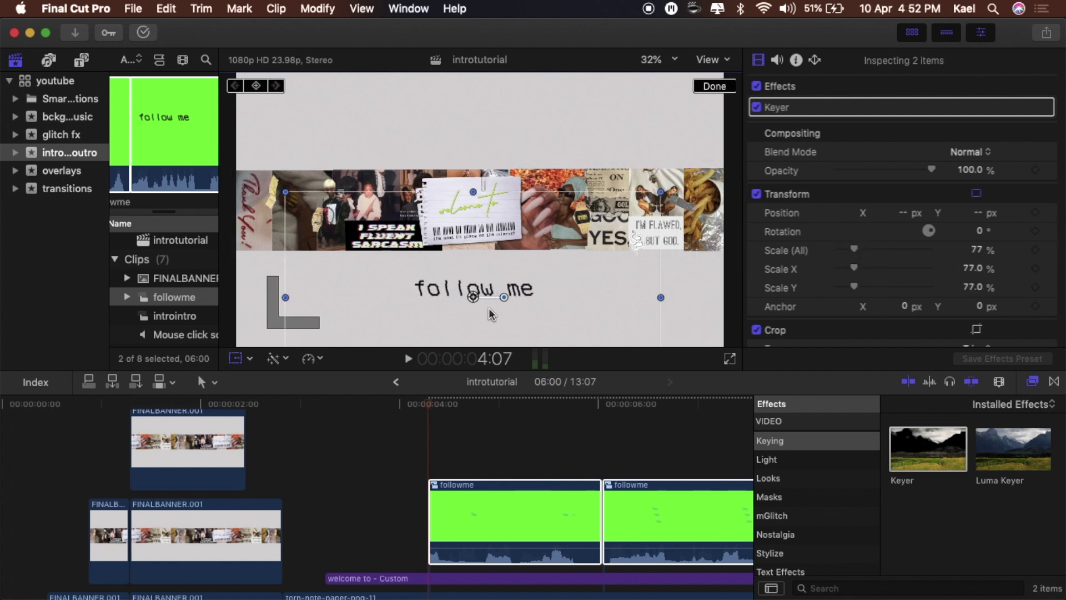
drag(468, 314, 455, 315)
key(space)
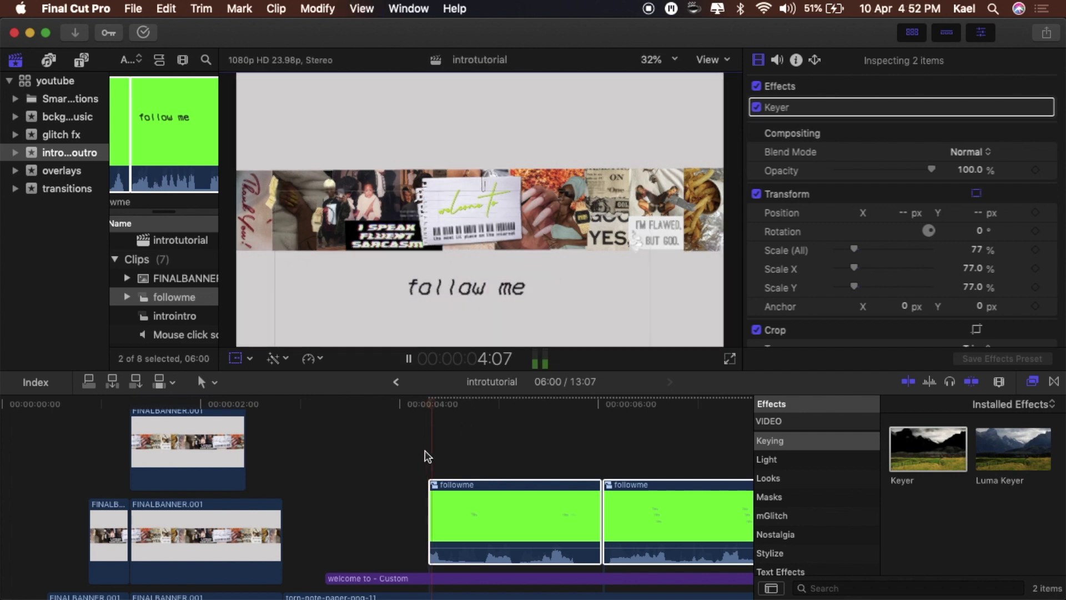
key(space)
Slide the followme clips 18 frames earlier, just before the four-second mark
scroll(426, 457, down, 2)
scroll(426, 457, right, 3)
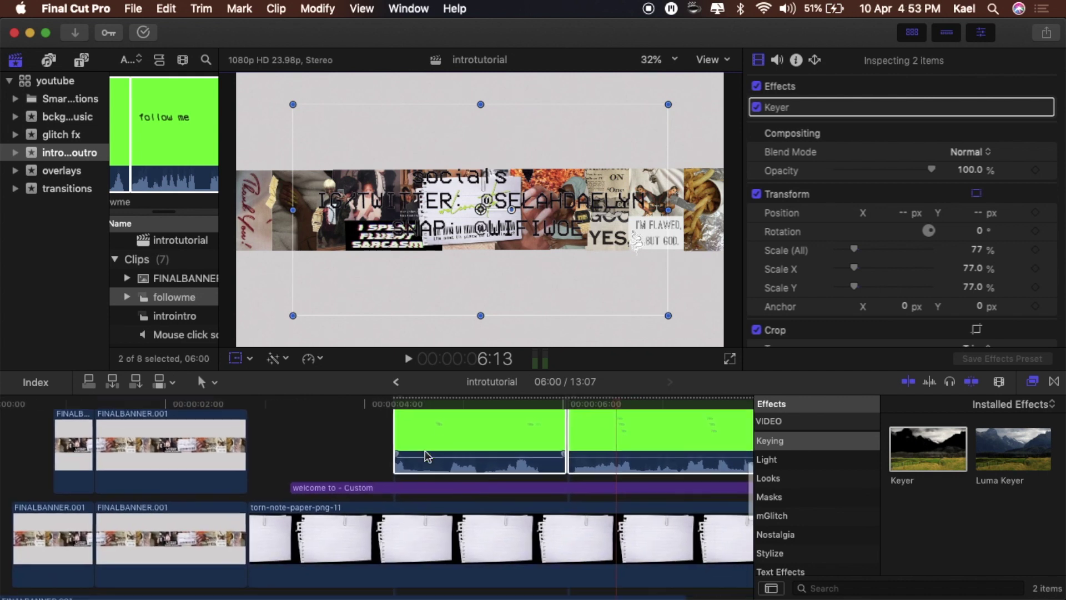
drag(420, 457, 359, 451)
click(276, 479)
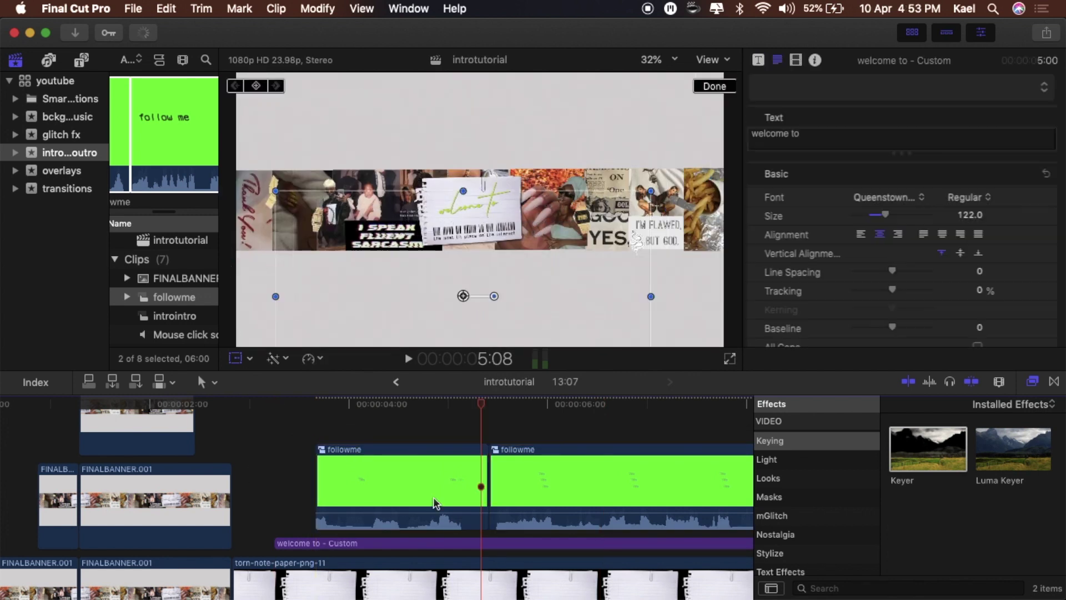
click(477, 404)
Blade the first followme clip at 5:03, delete the leftover, and close the gap with the socials clip
click(464, 405)
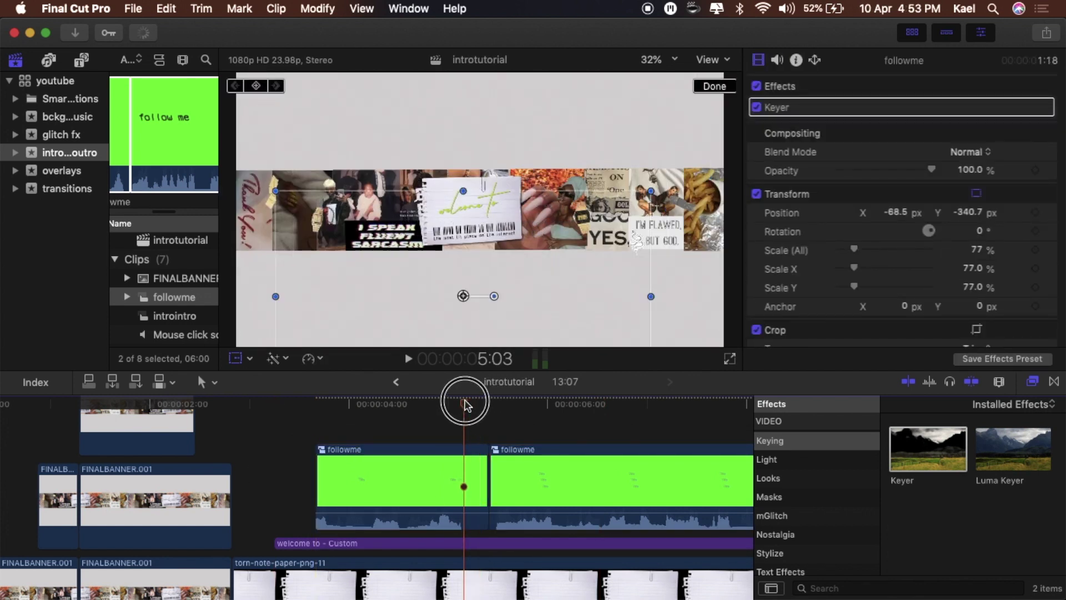
click(462, 463)
key(super+b)
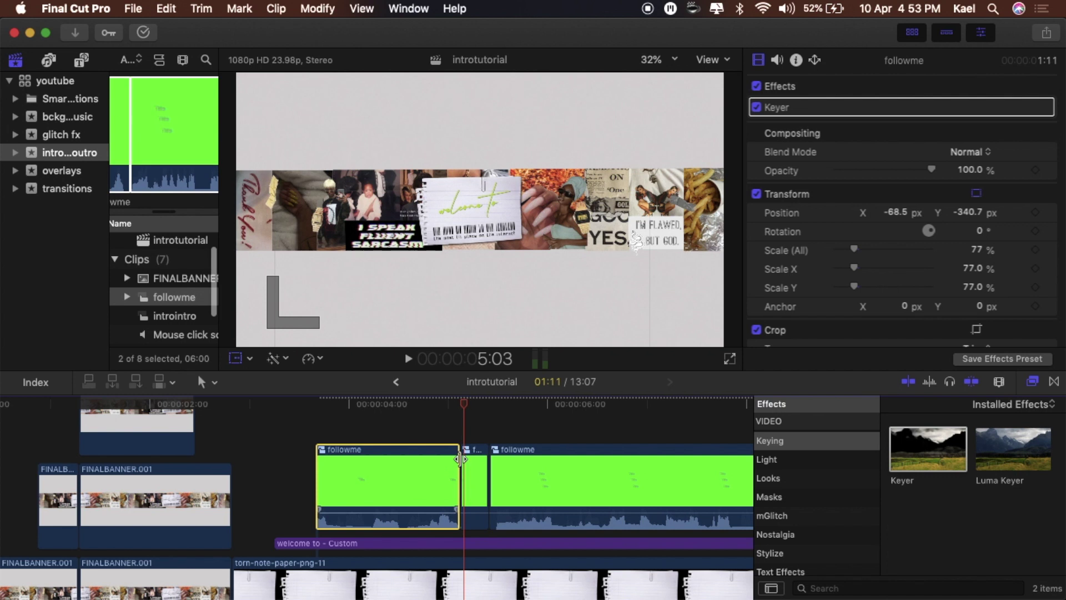
click(471, 478)
key(Delete)
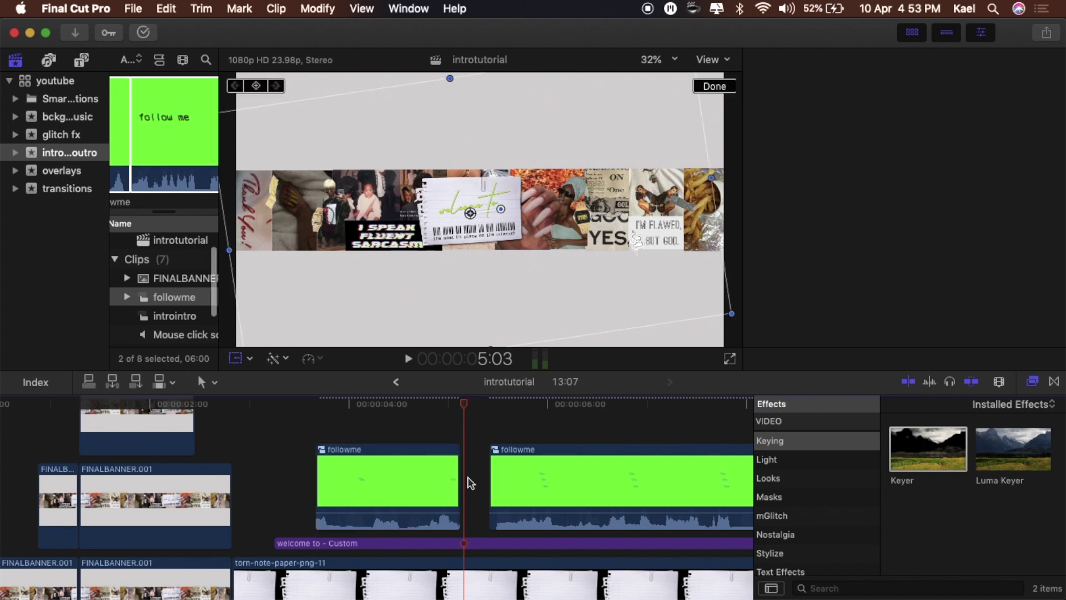
drag(523, 448, 500, 450)
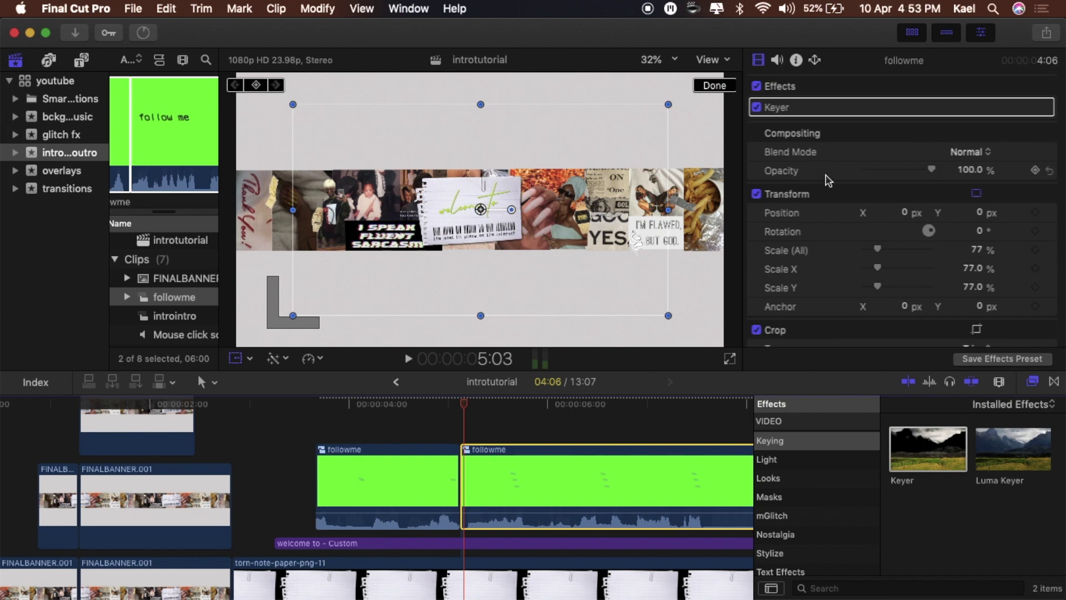
Scale the socials overlay to 58% and place it just below the collage banner
drag(877, 250, 876, 254)
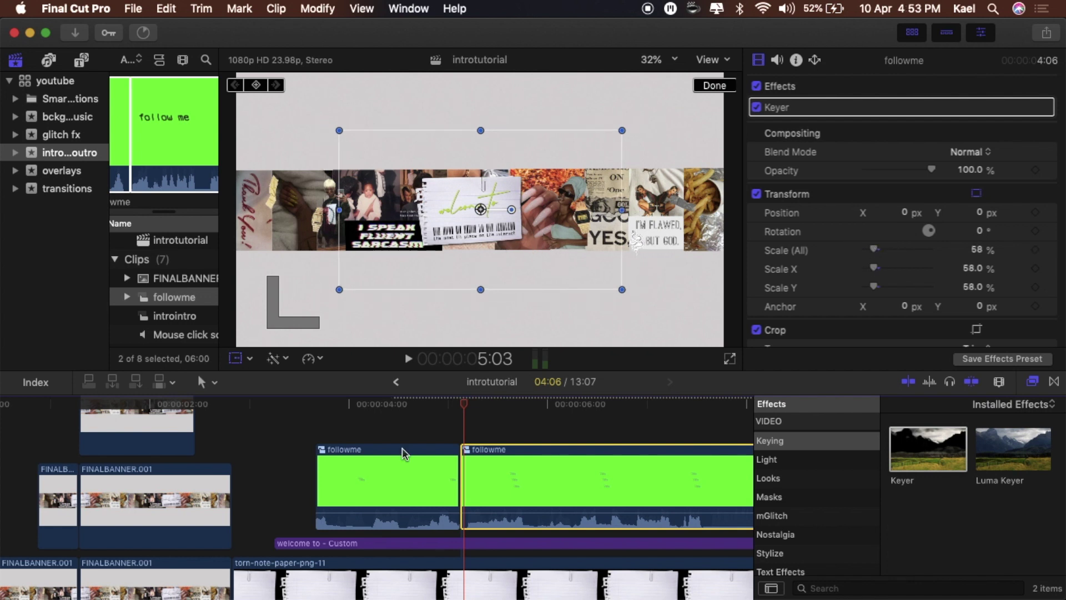
click(498, 466)
drag(479, 267, 474, 319)
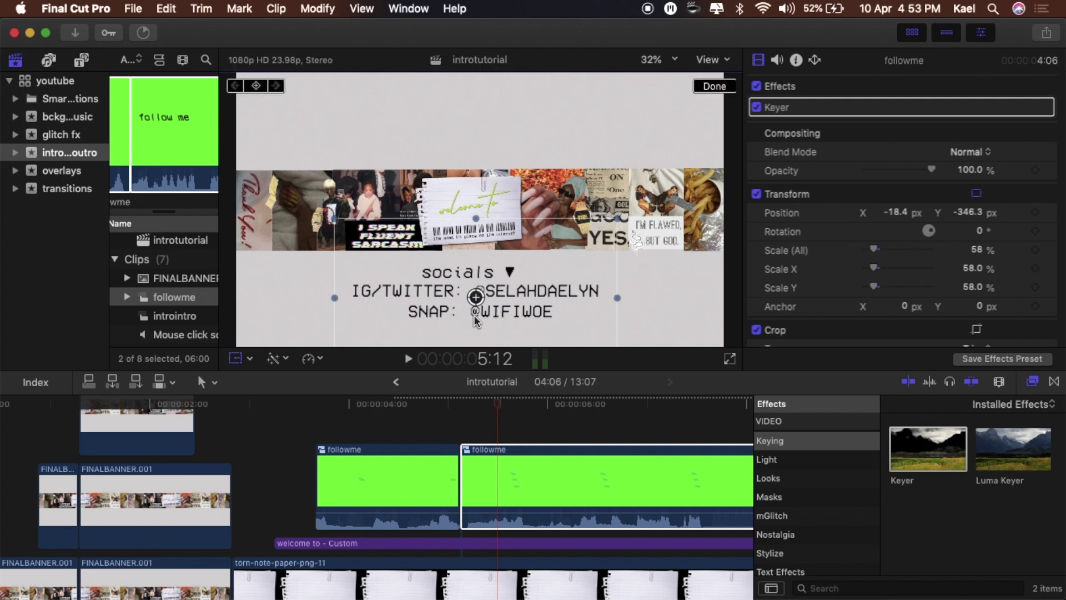
click(256, 462)
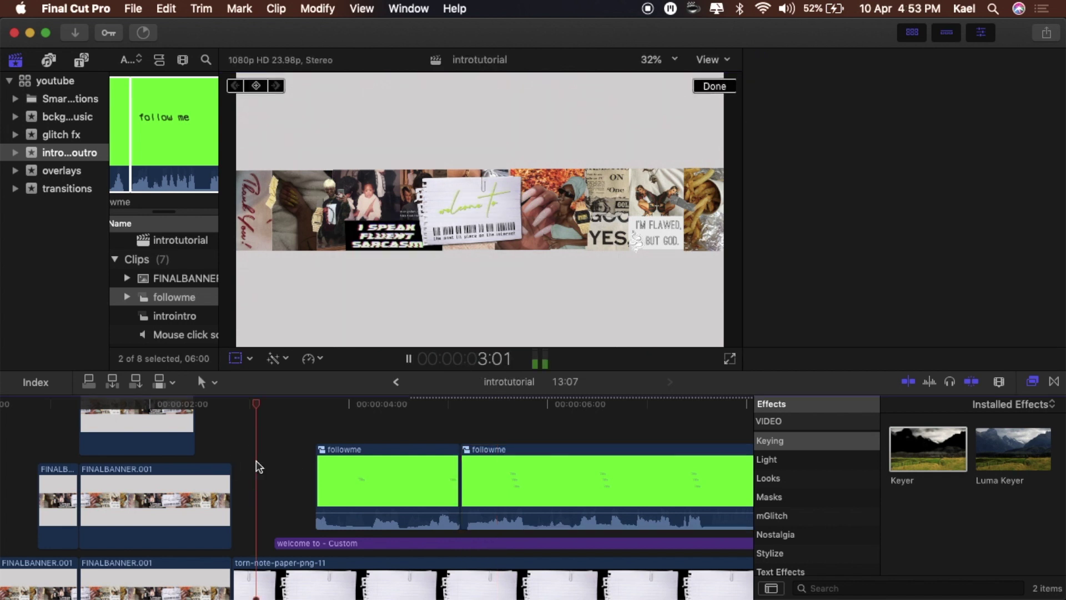
Drag the socials followme clip earlier so it overlaps the follow me clip
key(space)
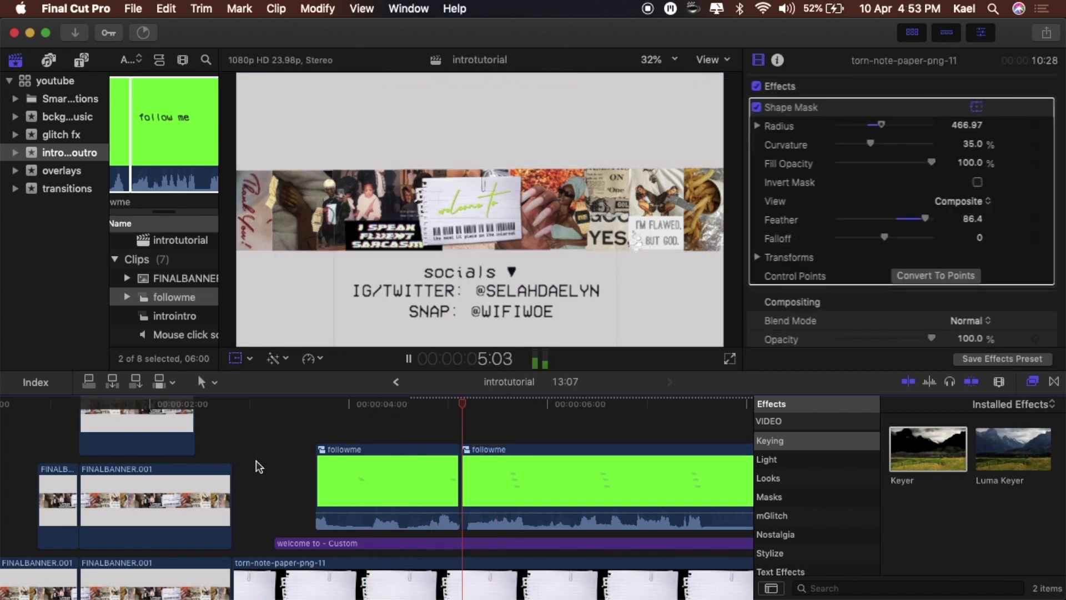
key(space)
click(477, 461)
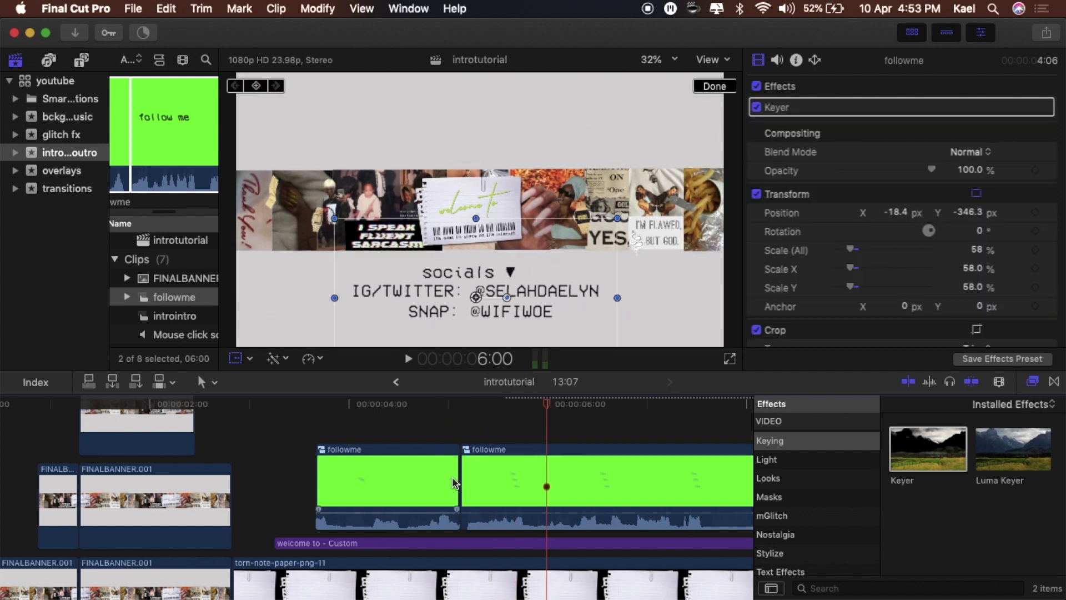
drag(483, 479, 464, 471)
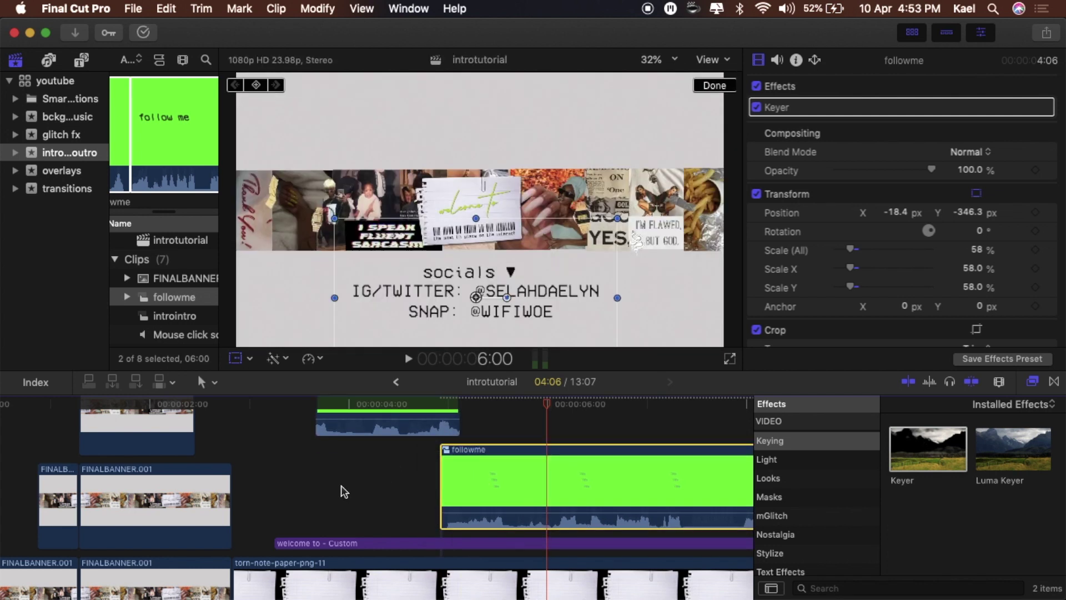
click(285, 484)
Trim the socials clip to end at 6:12 by blading there and deleting the tail
key(space)
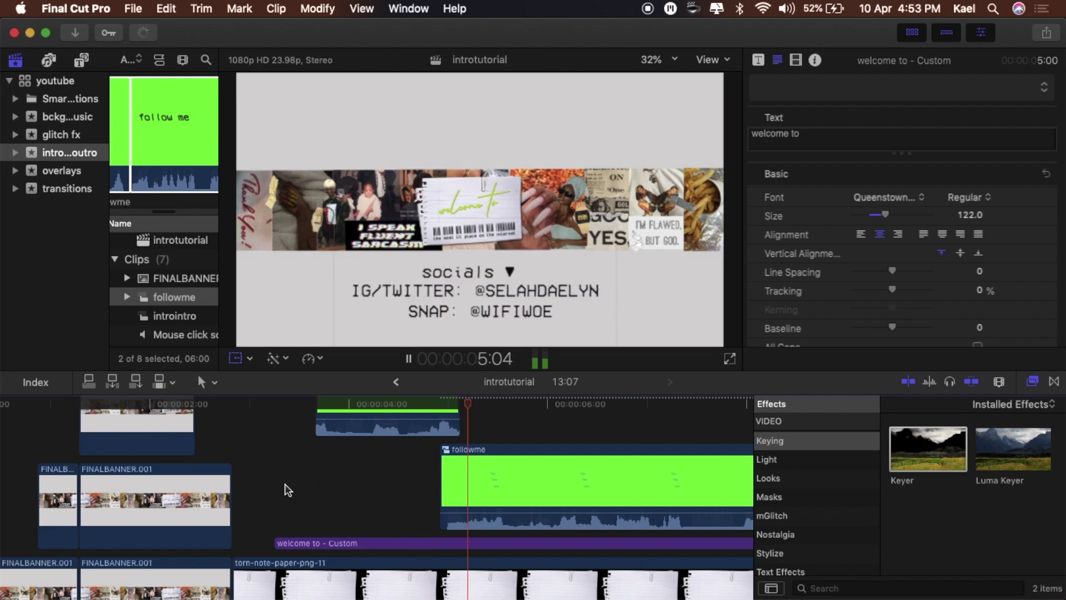
key(space)
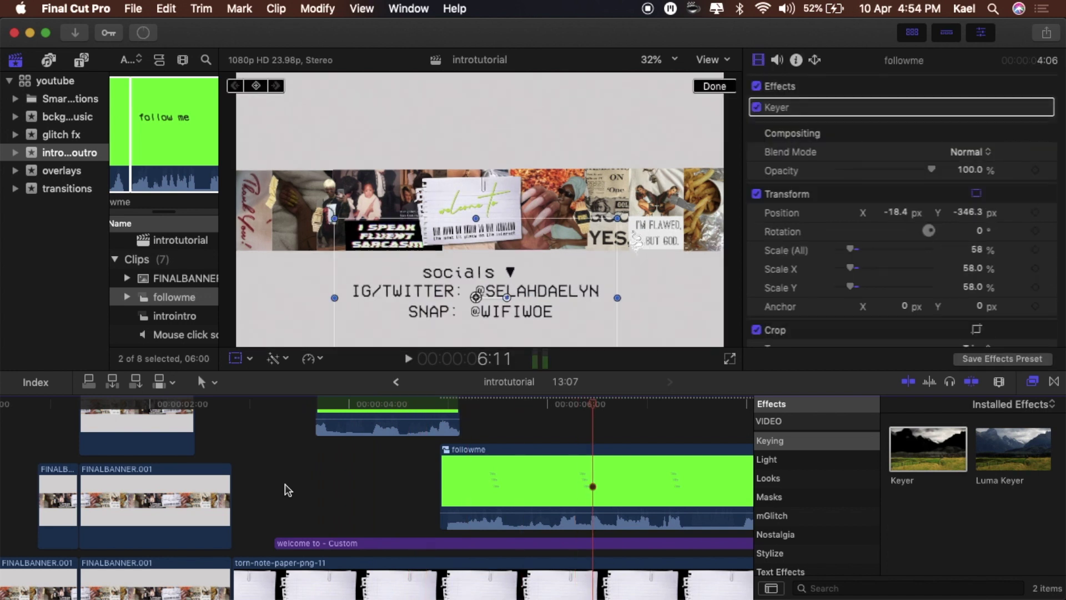
scroll(285, 485, right, 3)
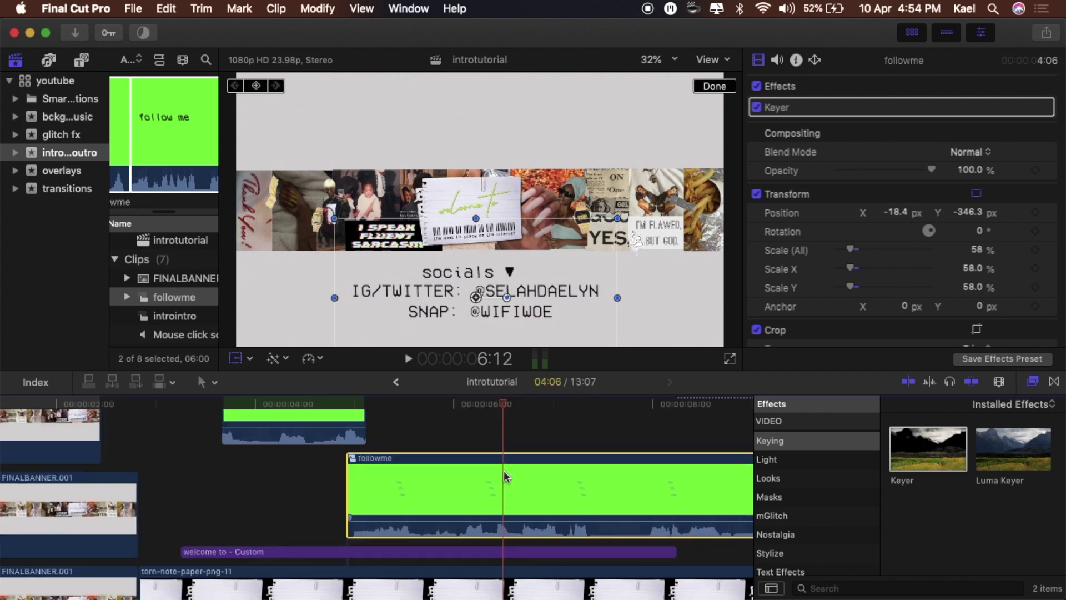
key(super+b)
click(527, 479)
key(BackSpace)
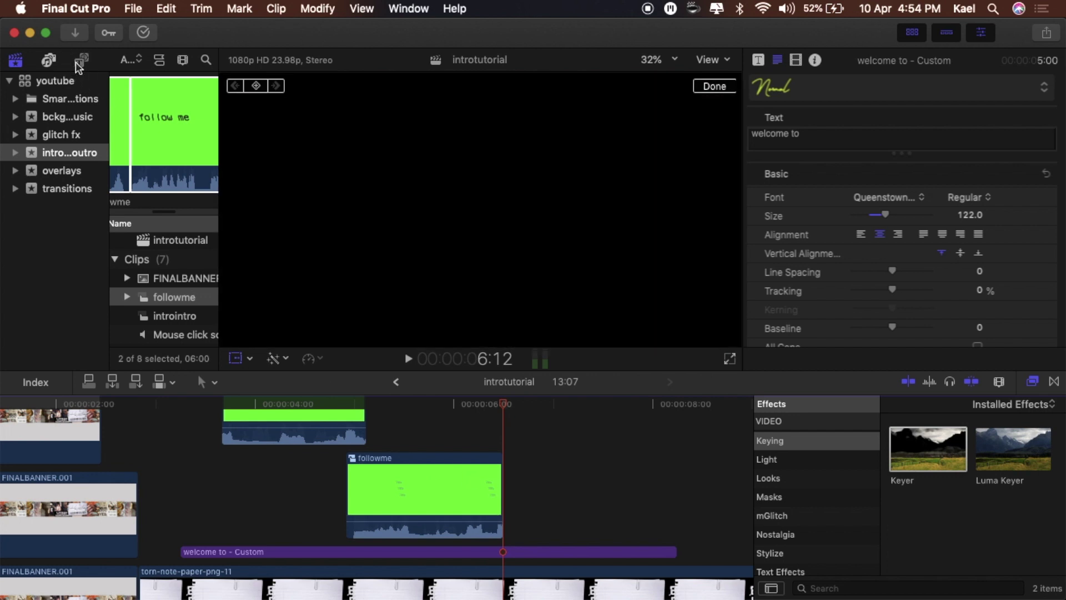
Add a Custom title right after the socials clip and blade it at about 8:06
click(75, 62)
drag(165, 344, 511, 534)
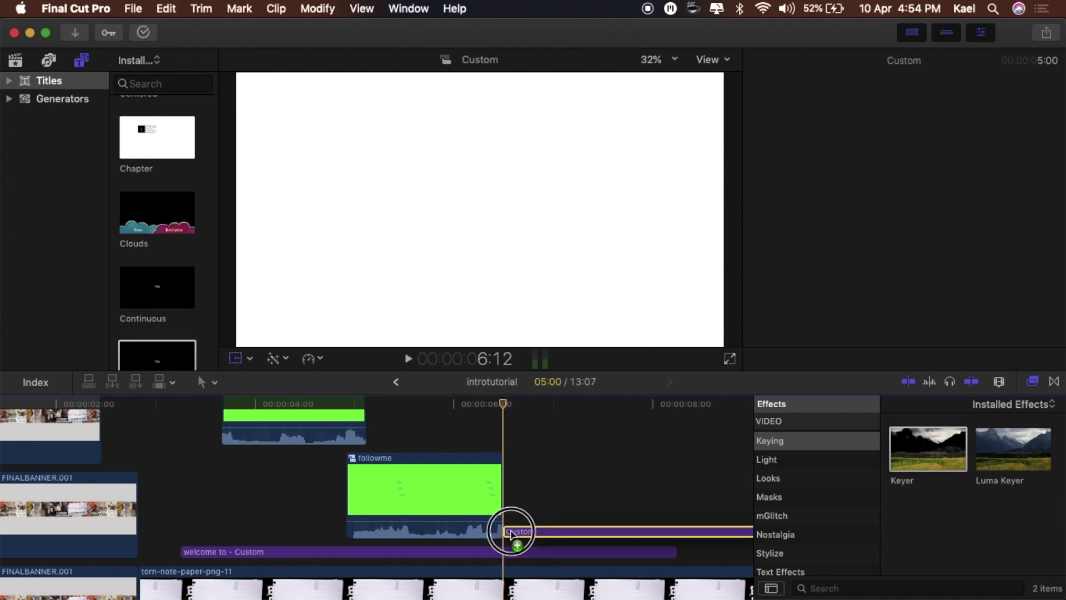
drag(511, 535, 507, 535)
click(682, 509)
click(681, 534)
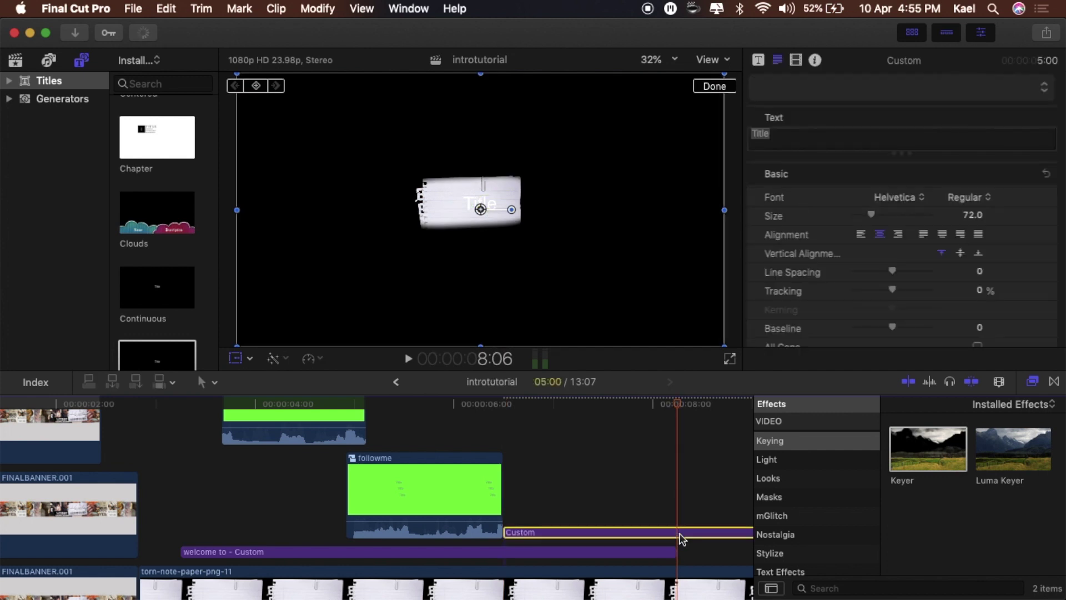
key(super+b)
Remove all clips past 7:06 so the project runs 07:06, leaving the playhead in the Custom title
scroll(691, 544, right, 10)
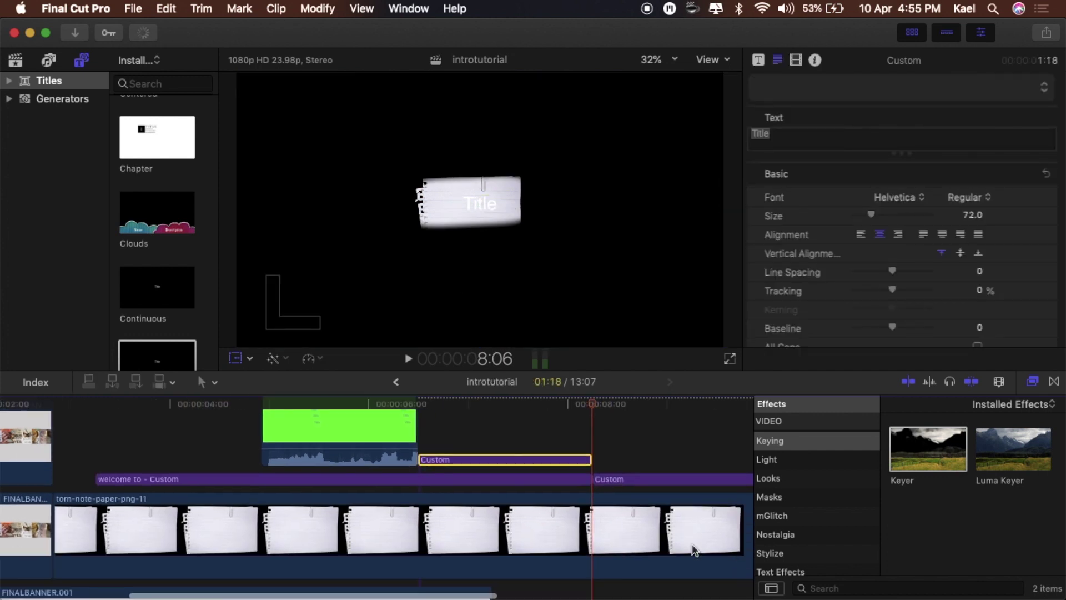
scroll(692, 545, left, 10)
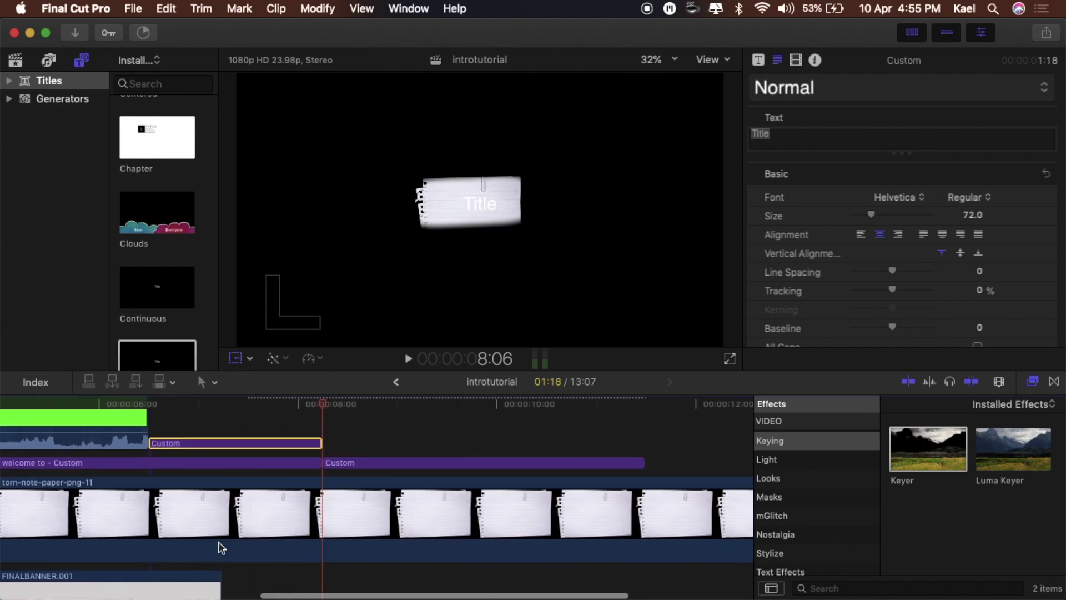
click(228, 553)
click(216, 581)
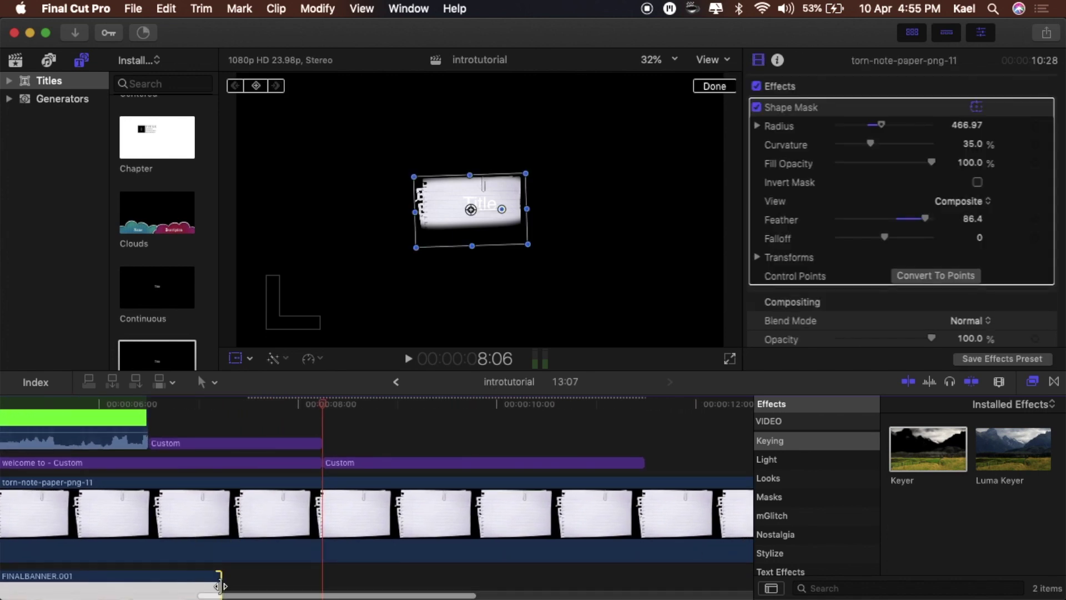
click(239, 432)
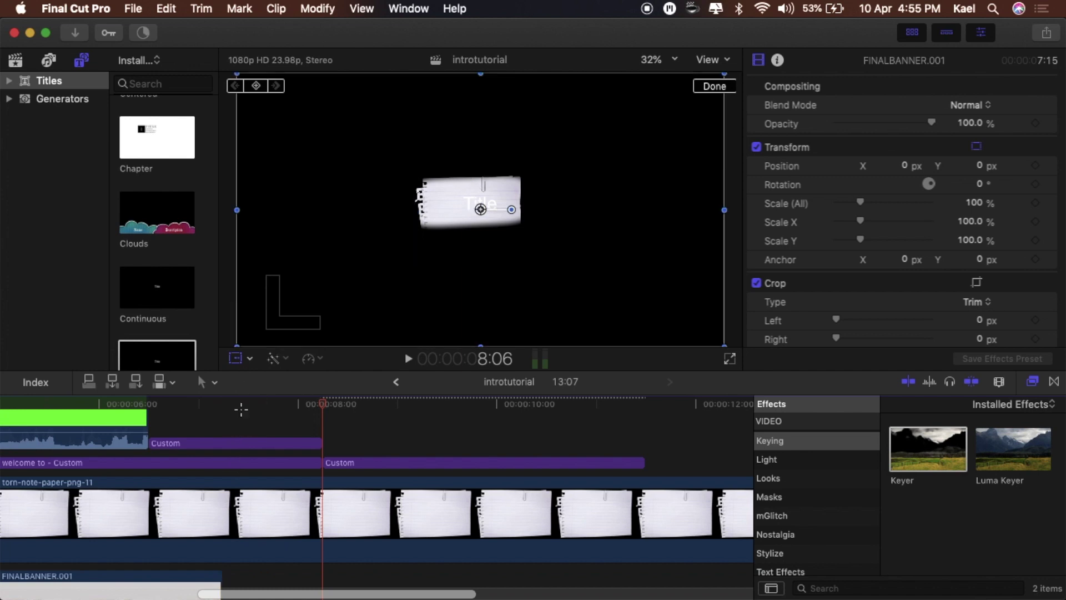
drag(242, 402, 229, 405)
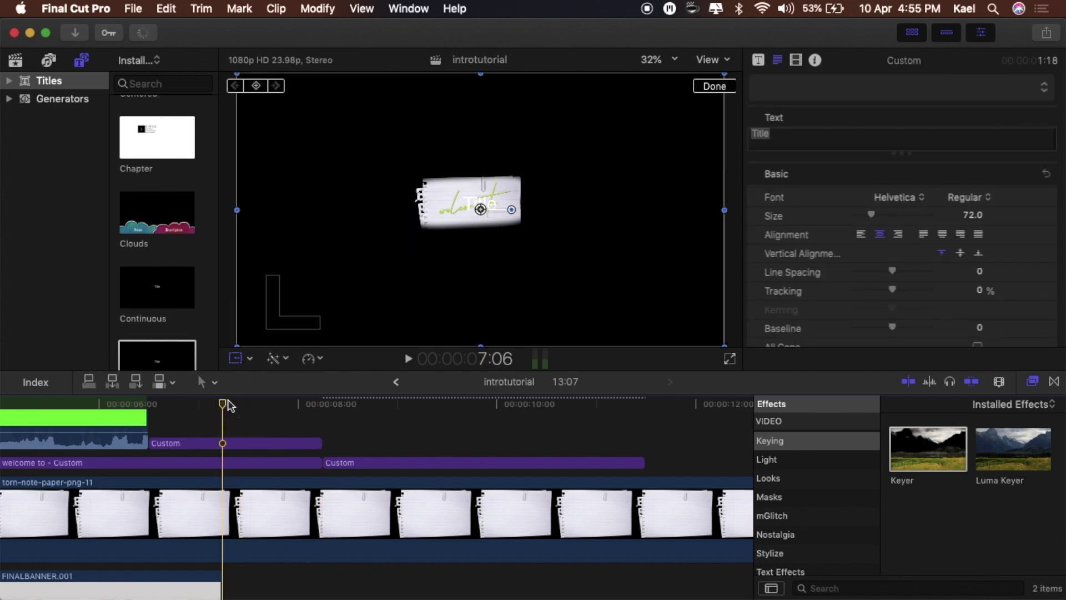
click(229, 443)
super+click(228, 468)
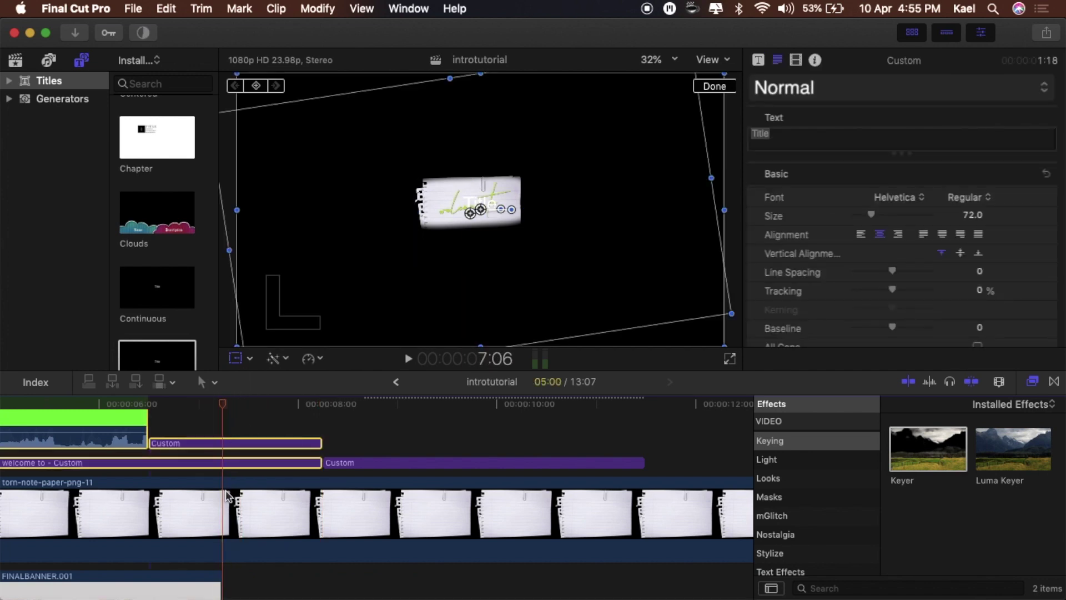
super+click(229, 498)
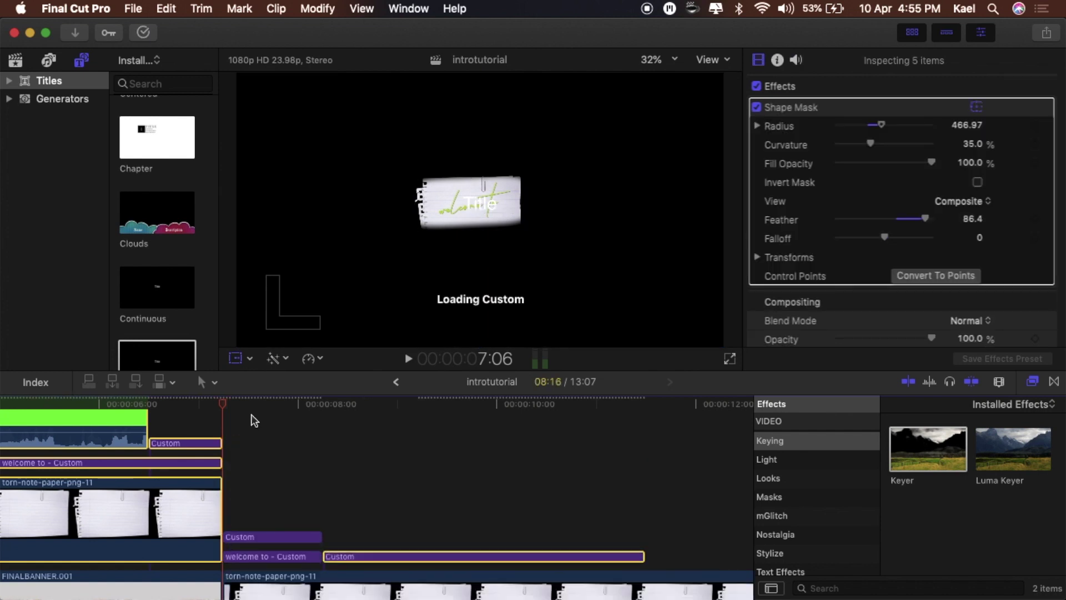
drag(244, 410, 450, 563)
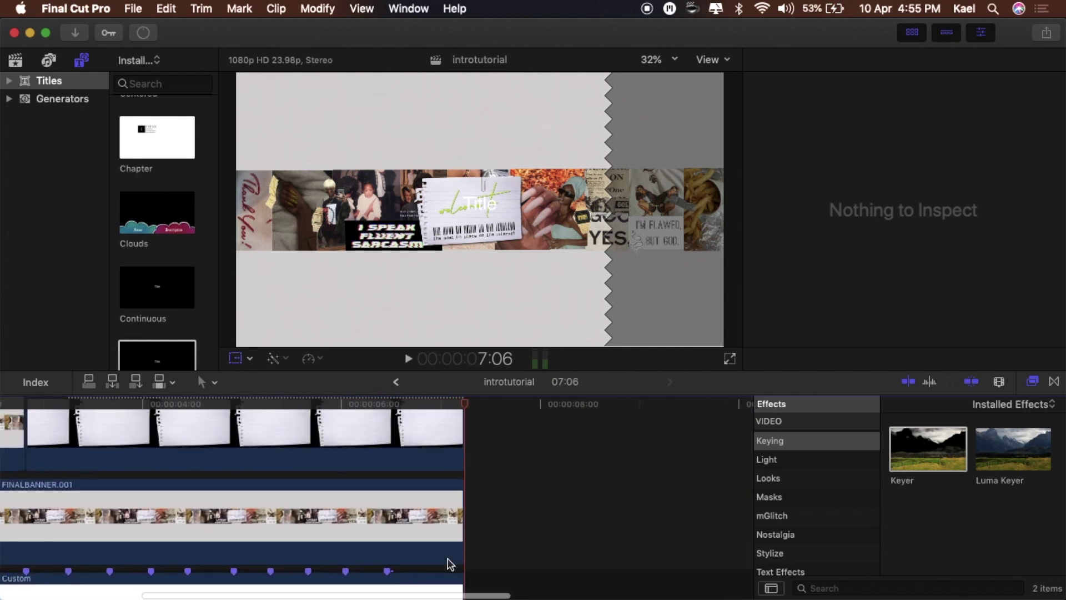
click(483, 453)
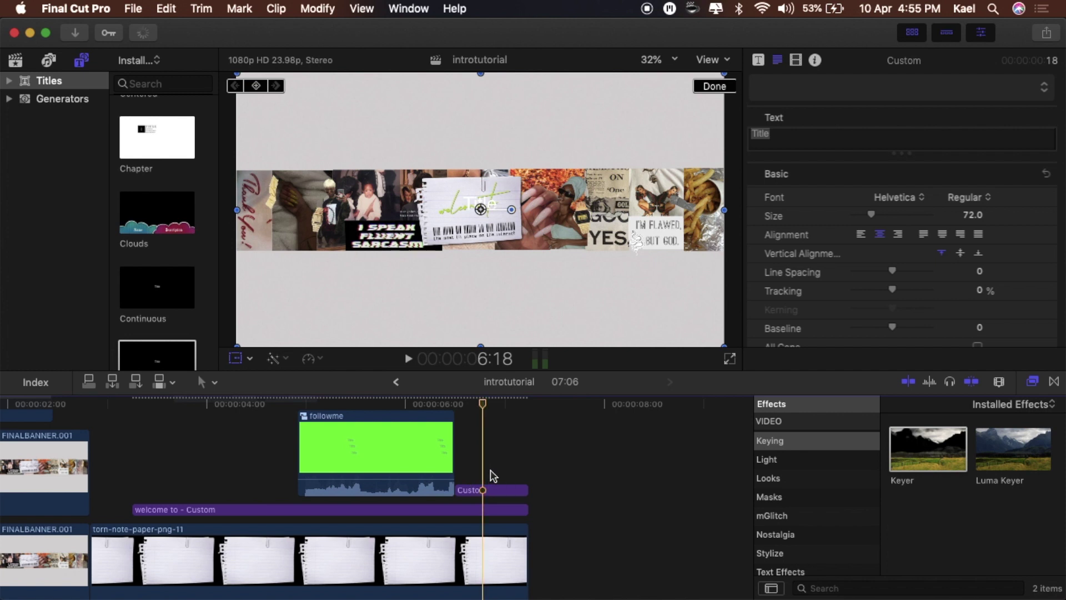
Blade the Custom title and change its first part's text to SUBSCRIBE in the VCR OSD Mono font
click(496, 491)
key(super+b)
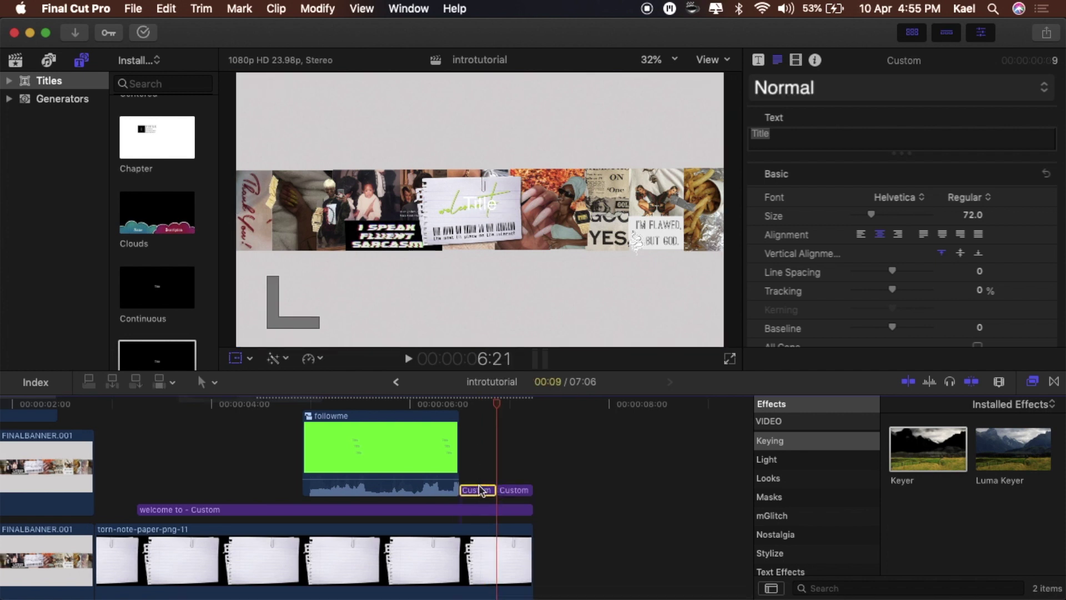
click(804, 138)
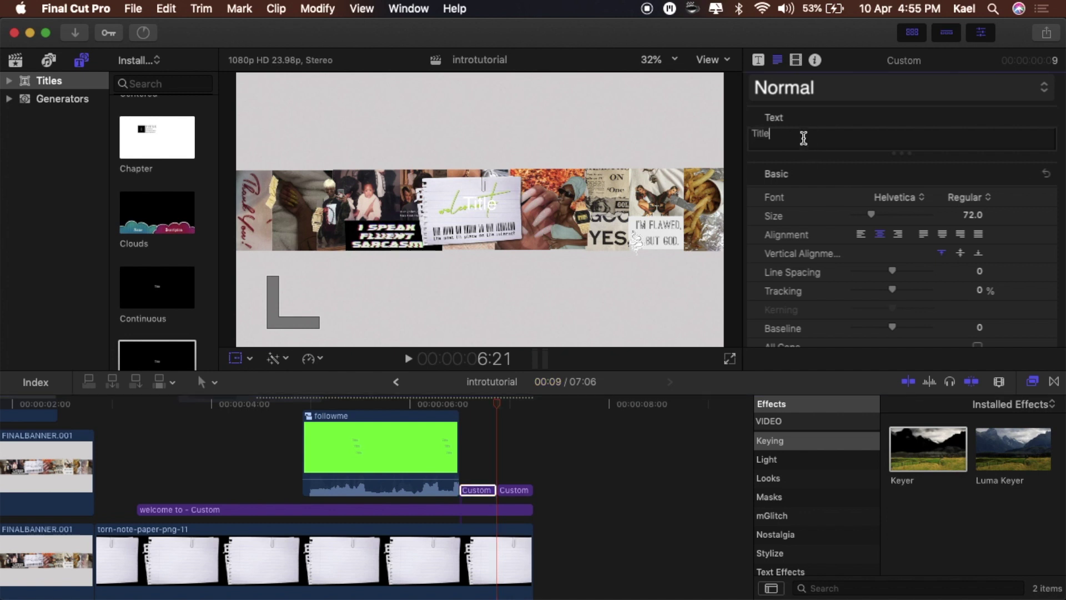
text(SU)
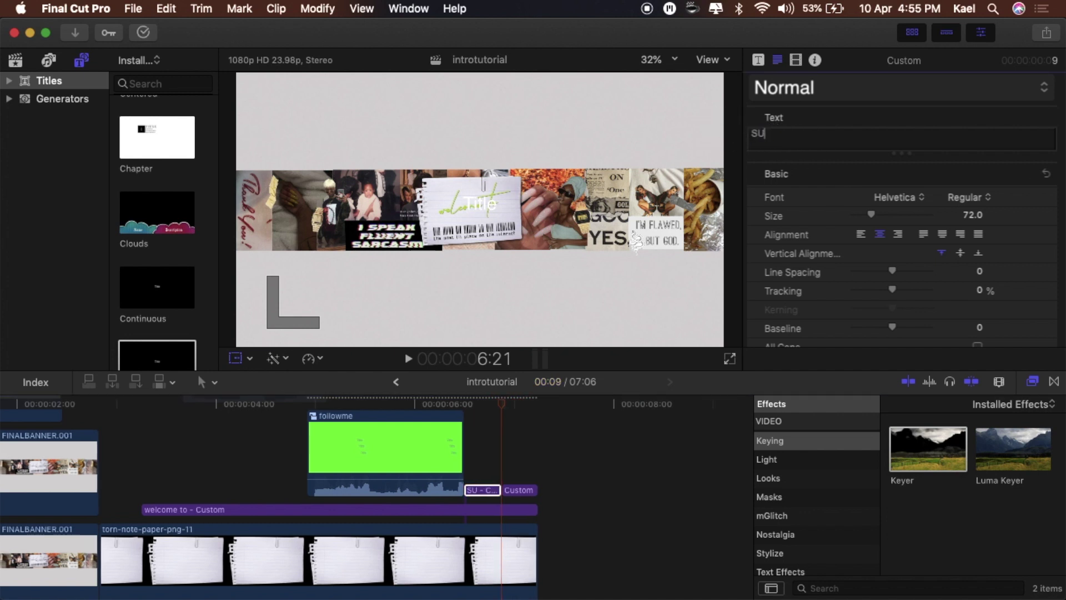
text(BSCRIBE)
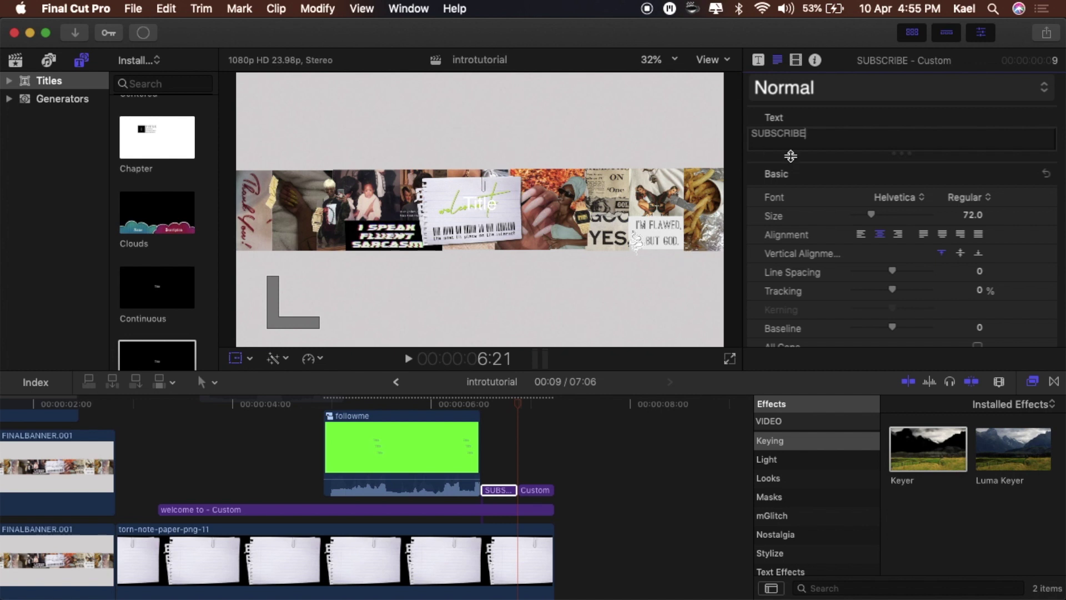
click(894, 197)
scroll(887, 198, down, 10)
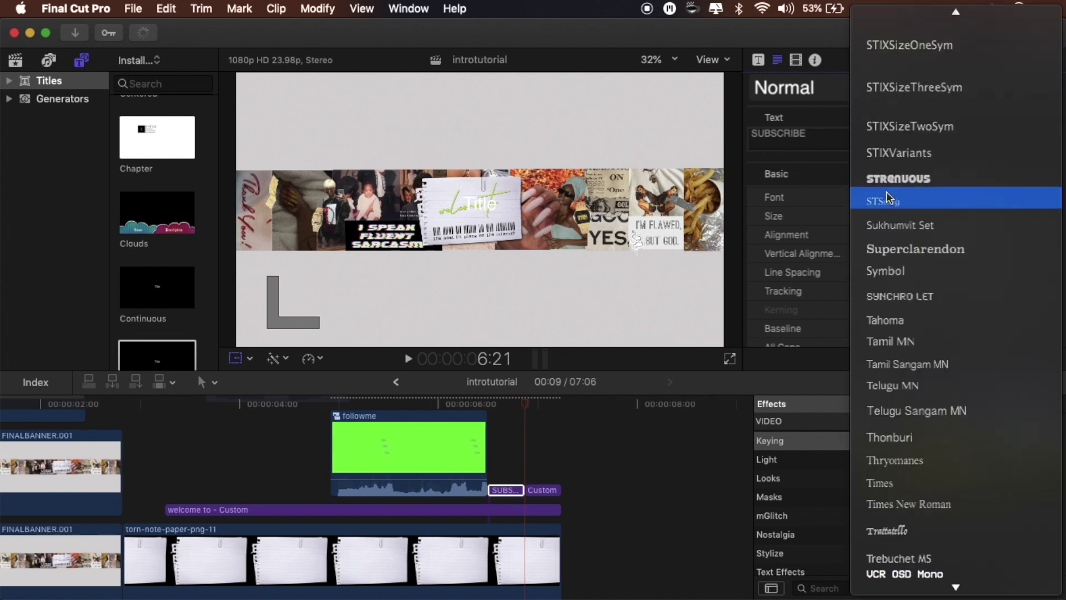
key(v)
key(Return)
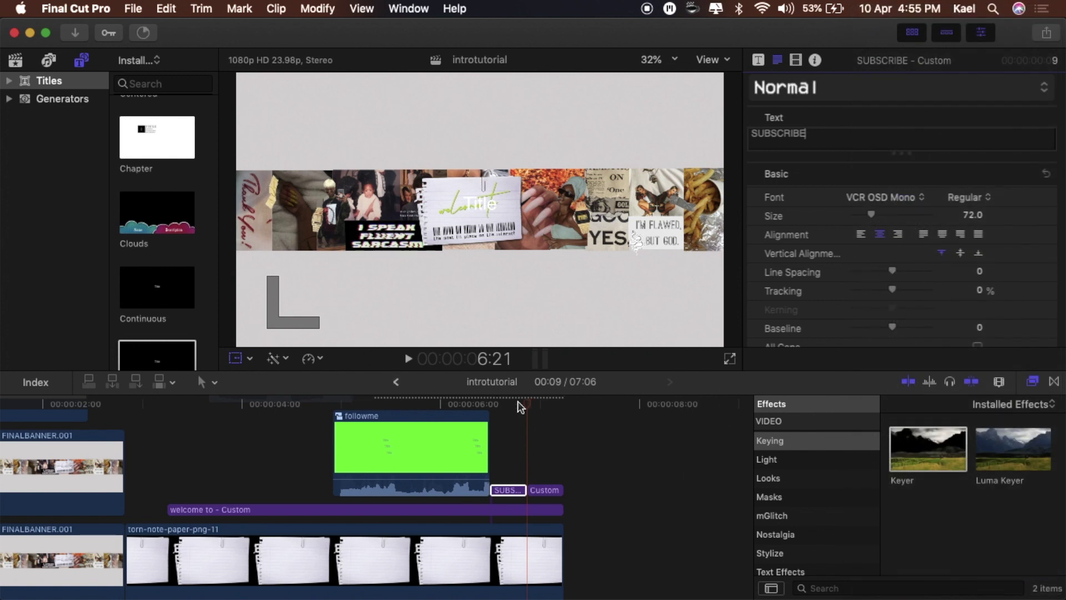
Move SUBSCRIBE just below the collage banner and colour its text face black
click(502, 438)
drag(475, 238, 470, 325)
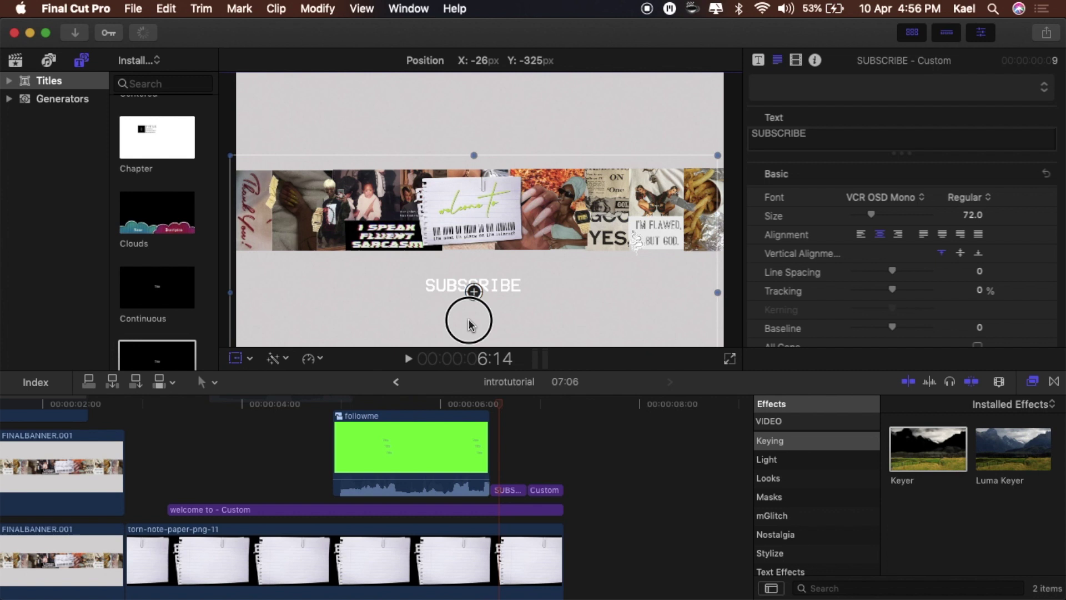
scroll(923, 261, down, 5)
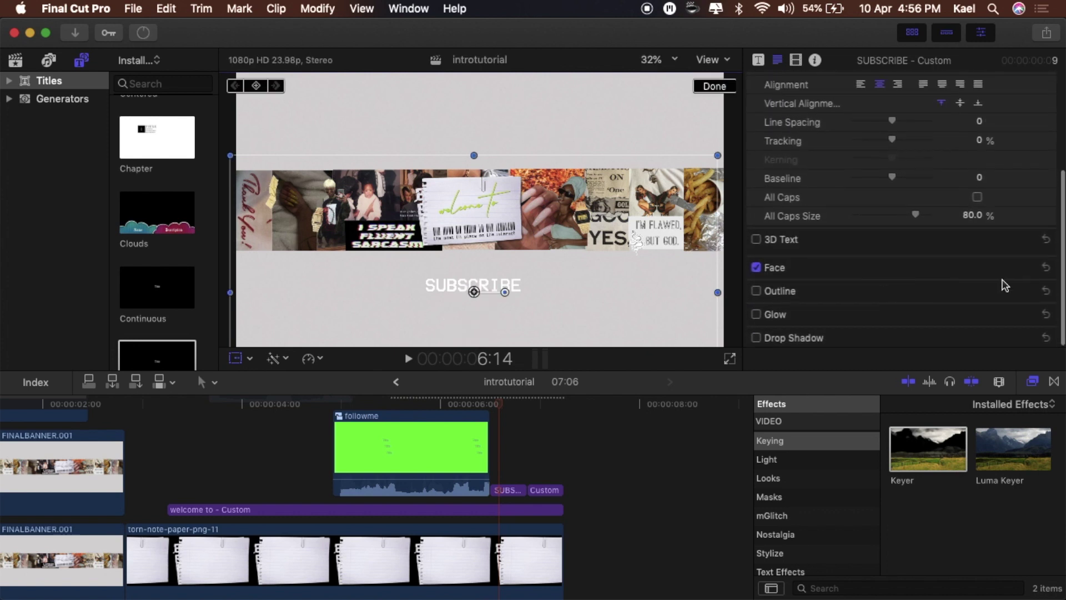
click(1025, 267)
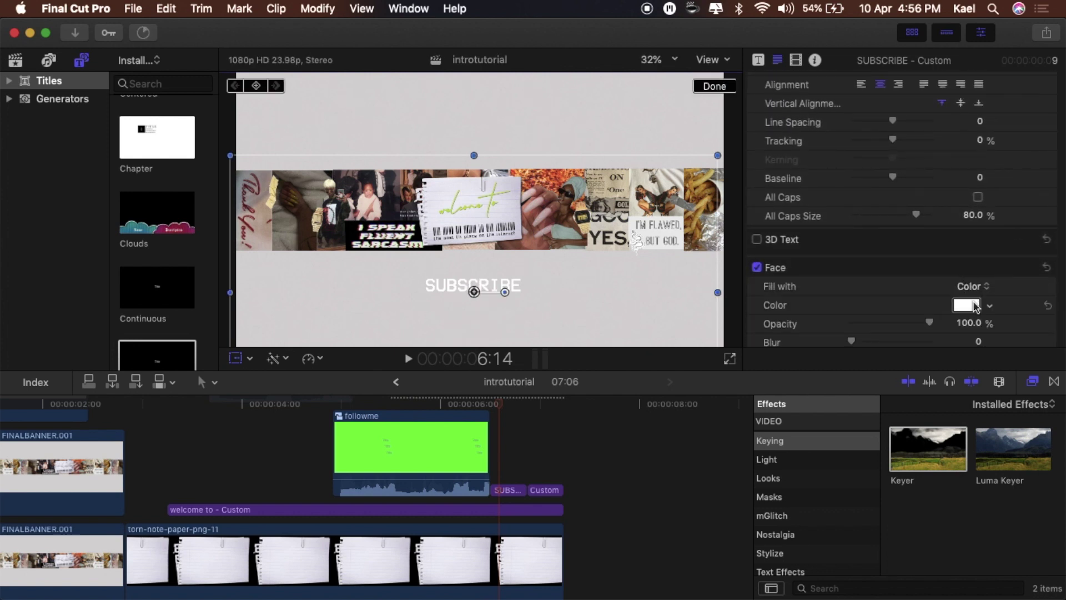
click(967, 305)
click(916, 344)
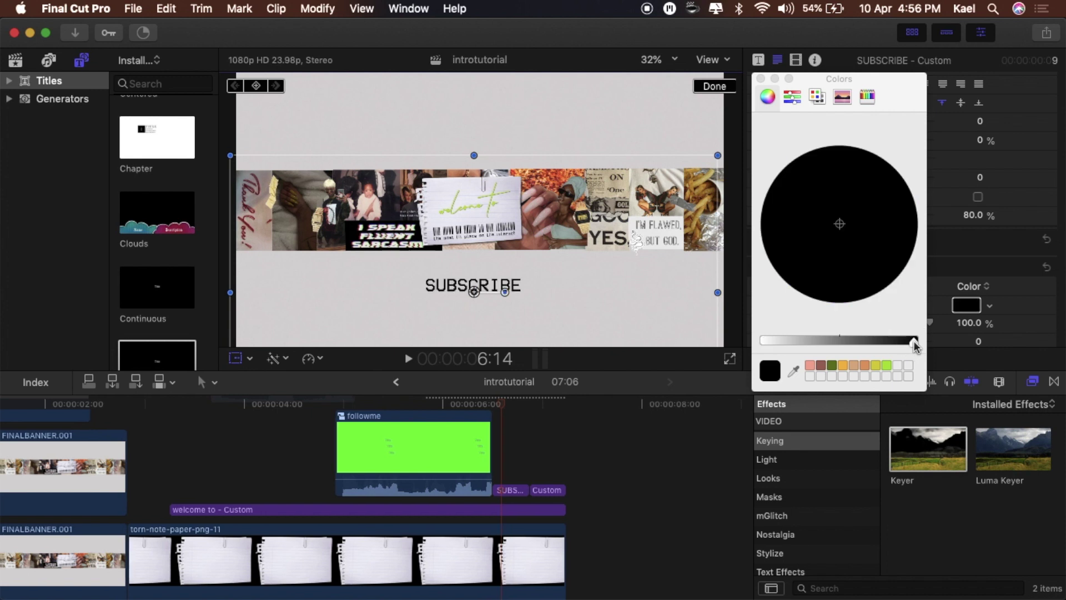
click(760, 78)
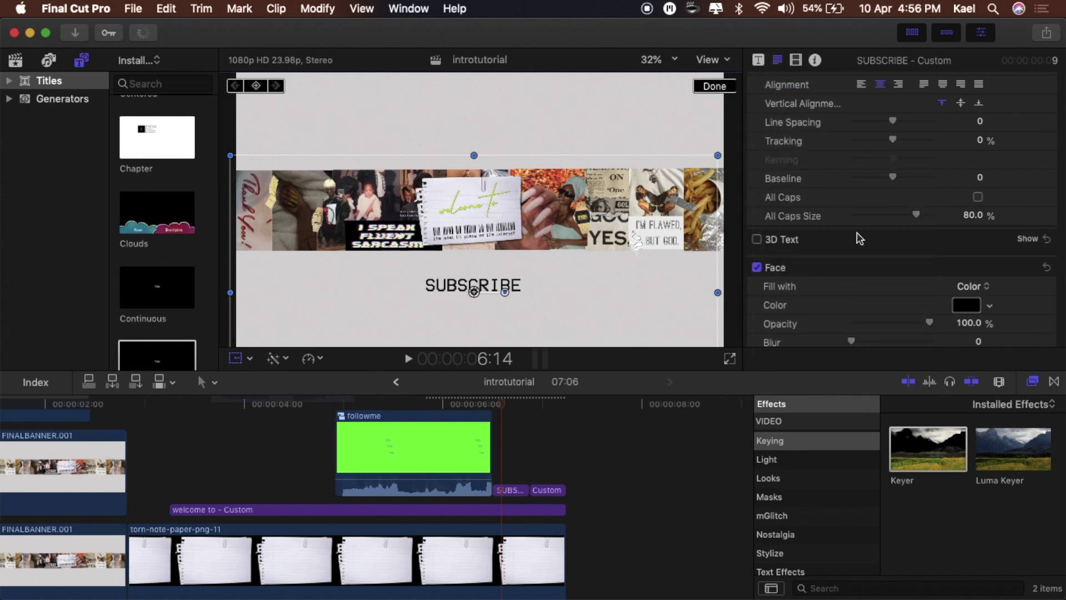
click(798, 557)
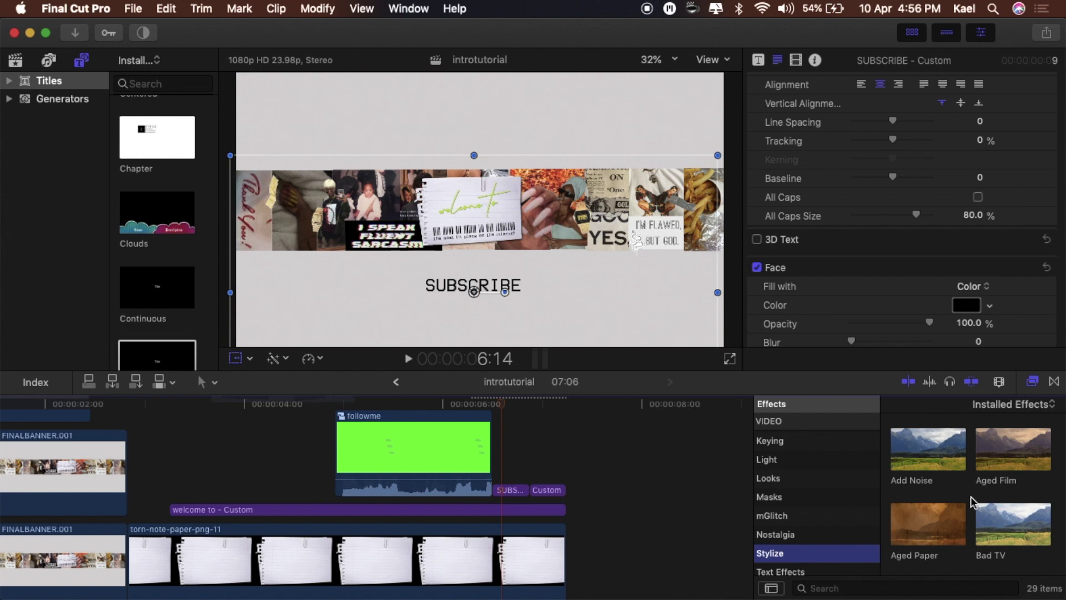
Apply the Bad TV effect to the SUBSCRIBE title and preview the glitch
drag(998, 525, 511, 493)
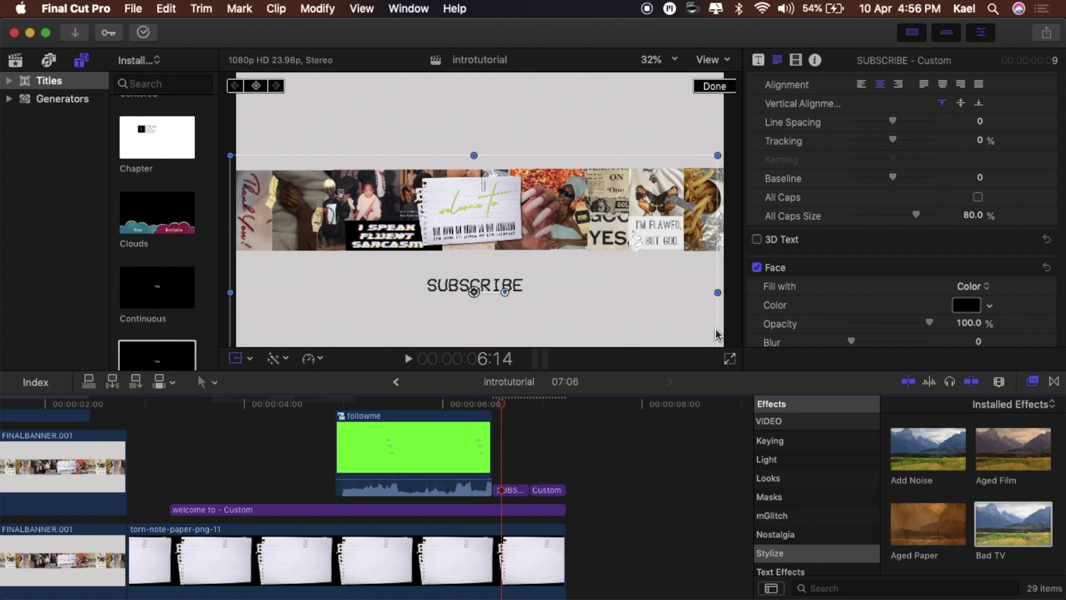
key(space)
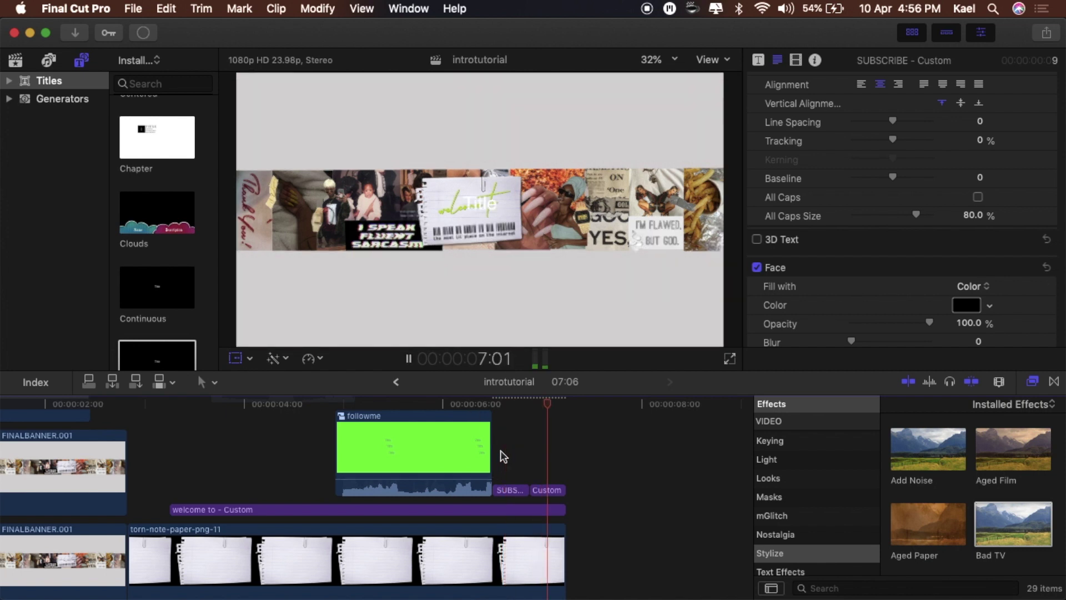
click(498, 465)
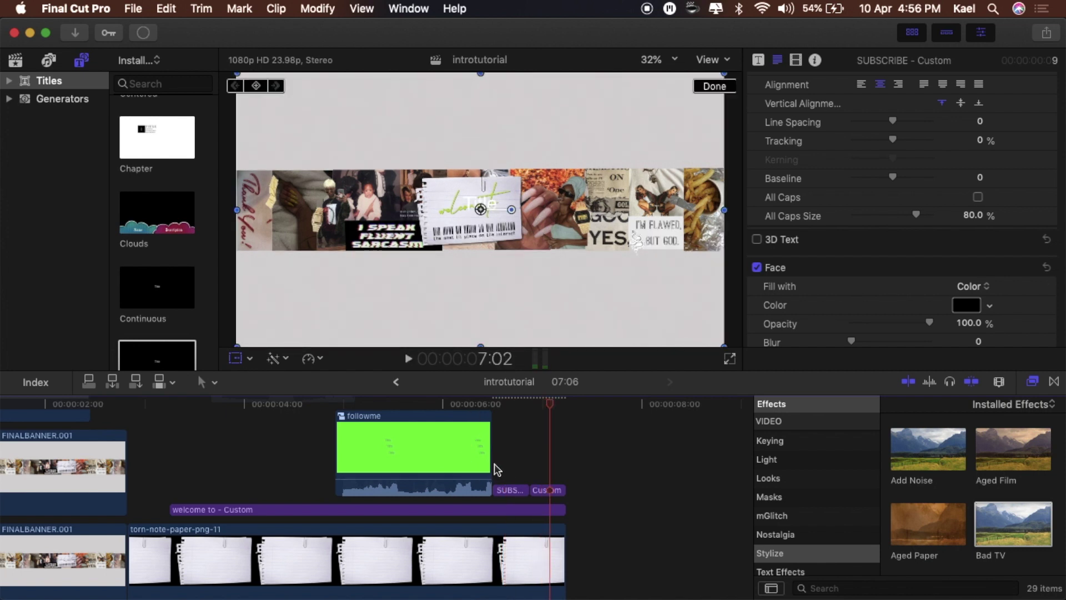
click(499, 466)
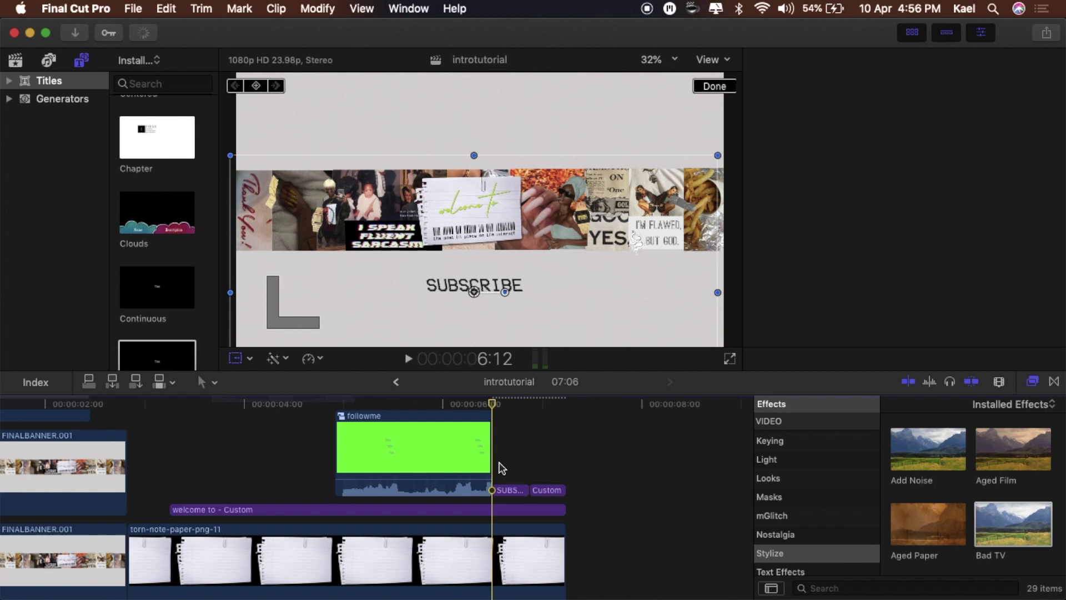
Lower the Bad TV Amount to about 14.8 and replay the SUBSCRIBE section
click(508, 490)
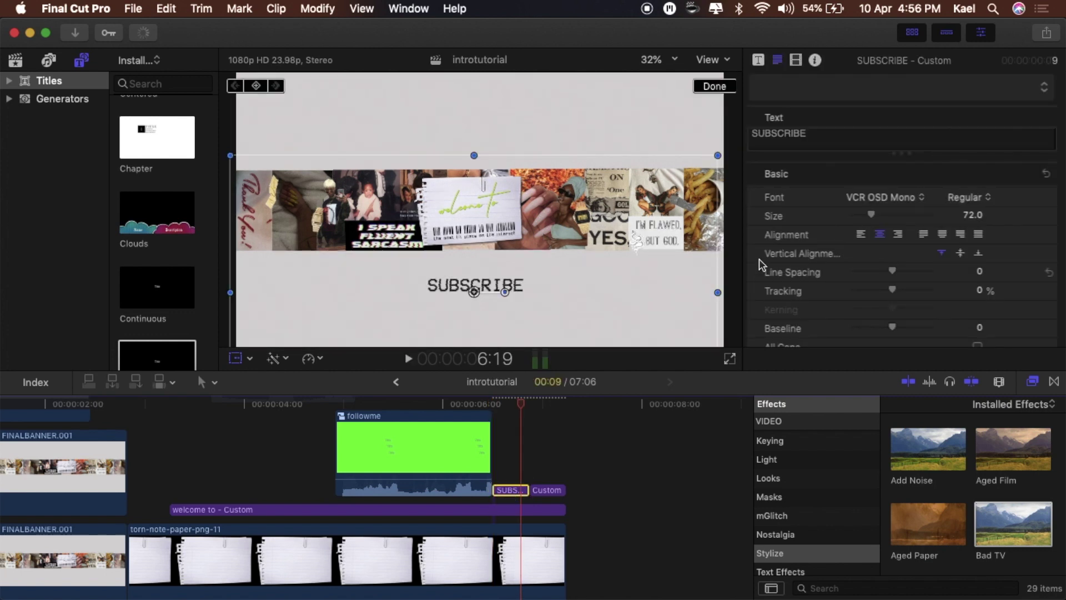
click(796, 60)
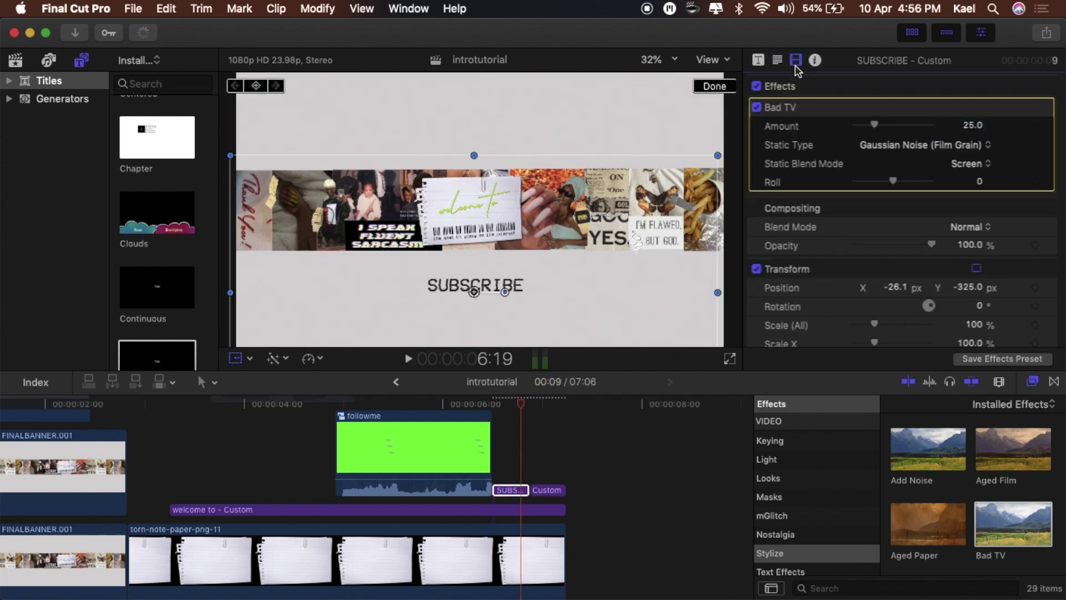
click(875, 126)
drag(876, 129, 869, 130)
click(495, 435)
key(space)
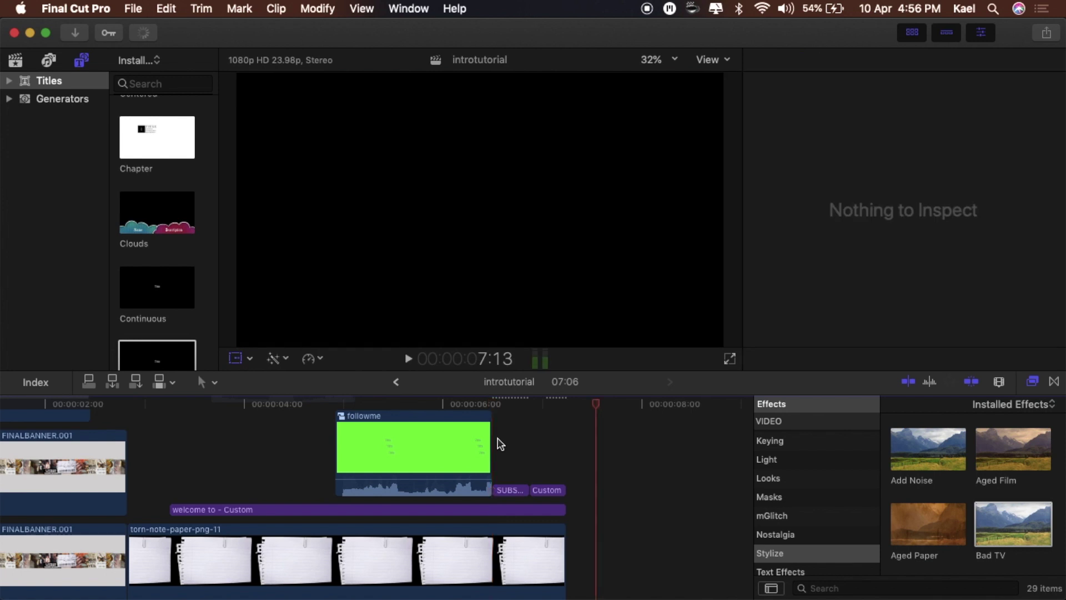
click(496, 439)
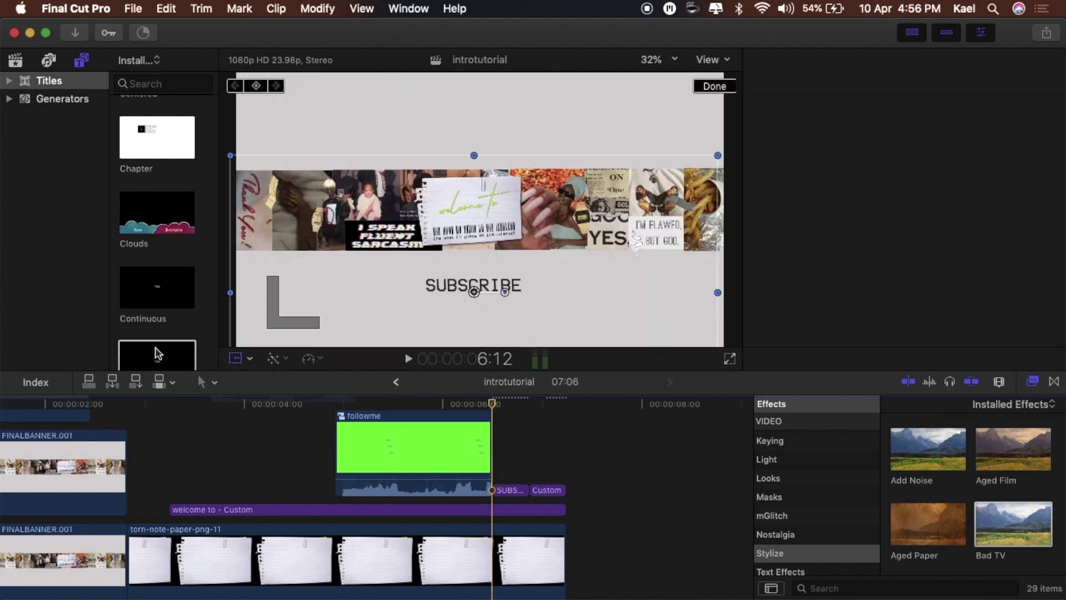
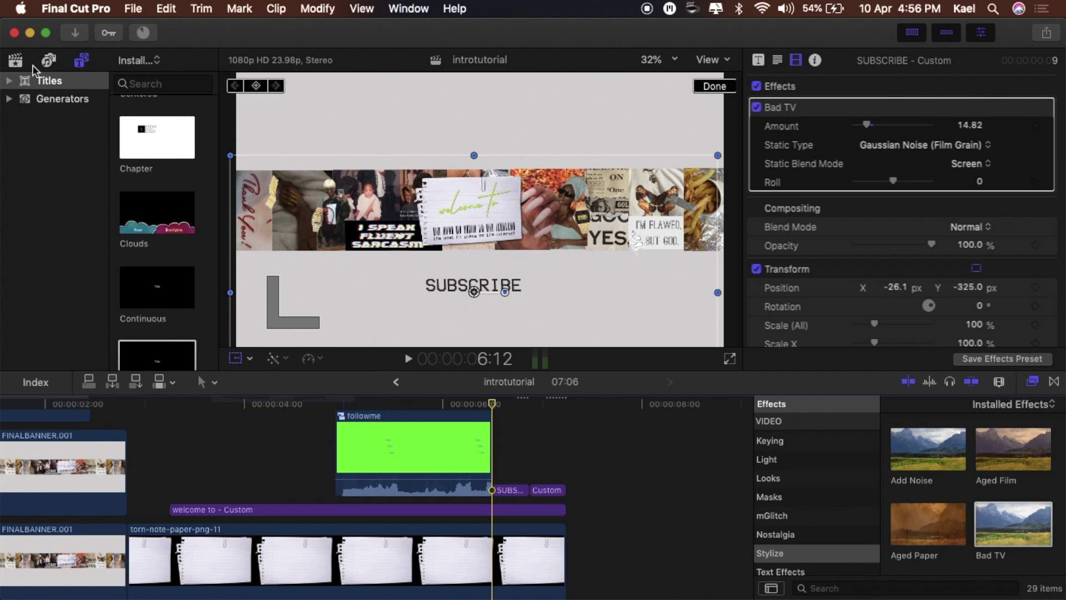
Place the CURSOR overlay from the overlays event above the followme clip
click(16, 60)
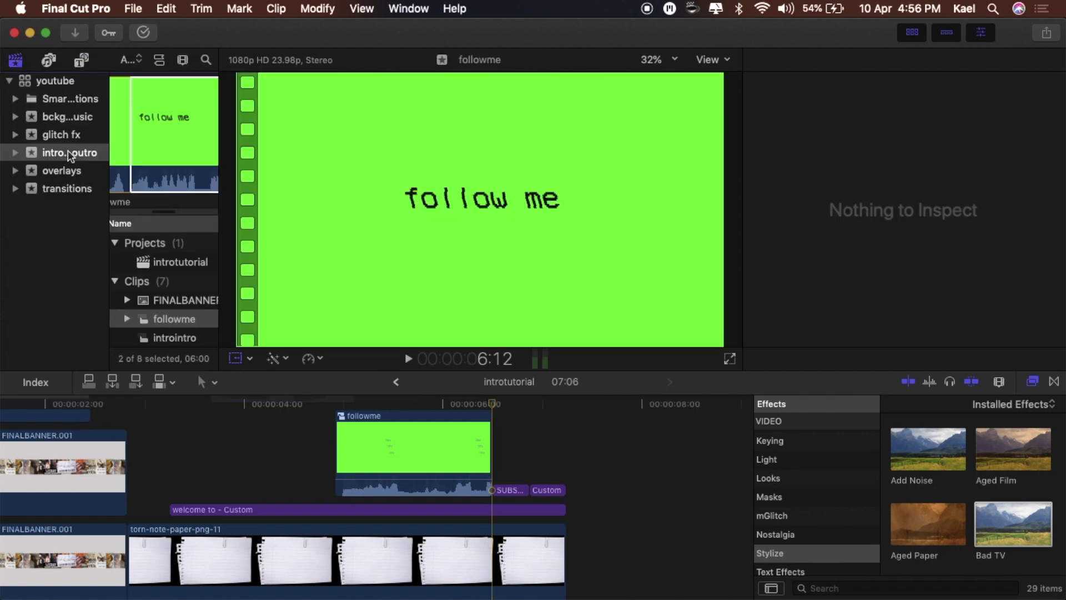
click(77, 171)
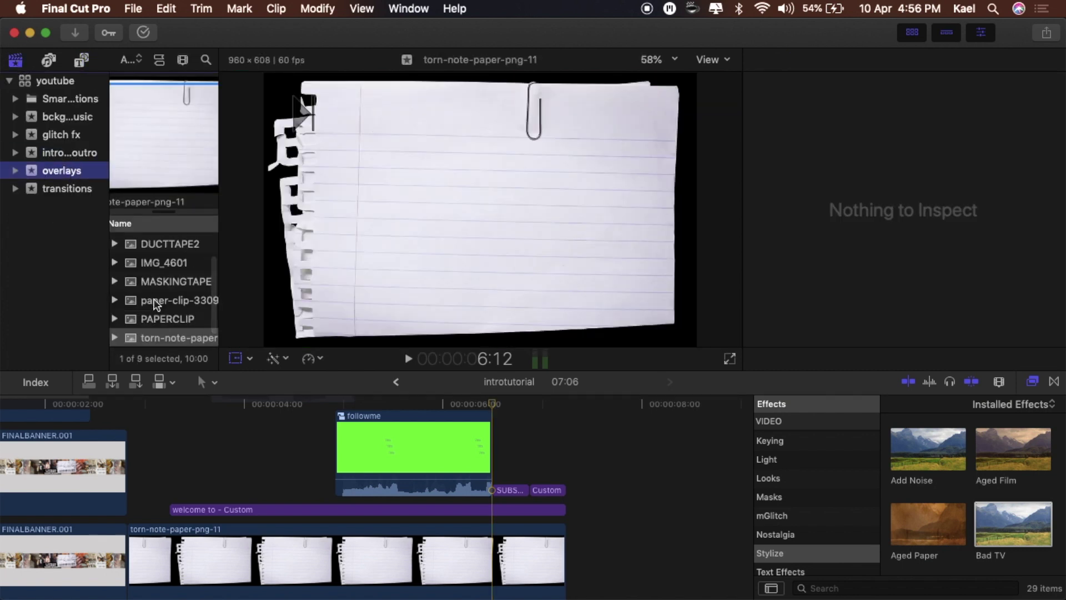
scroll(156, 304, up, 3)
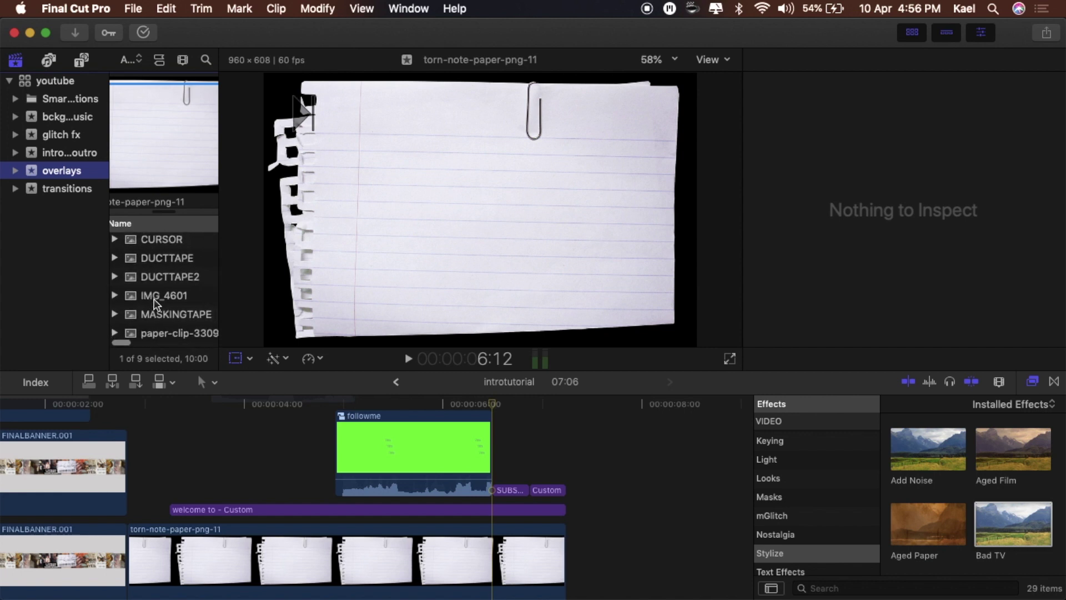
click(155, 244)
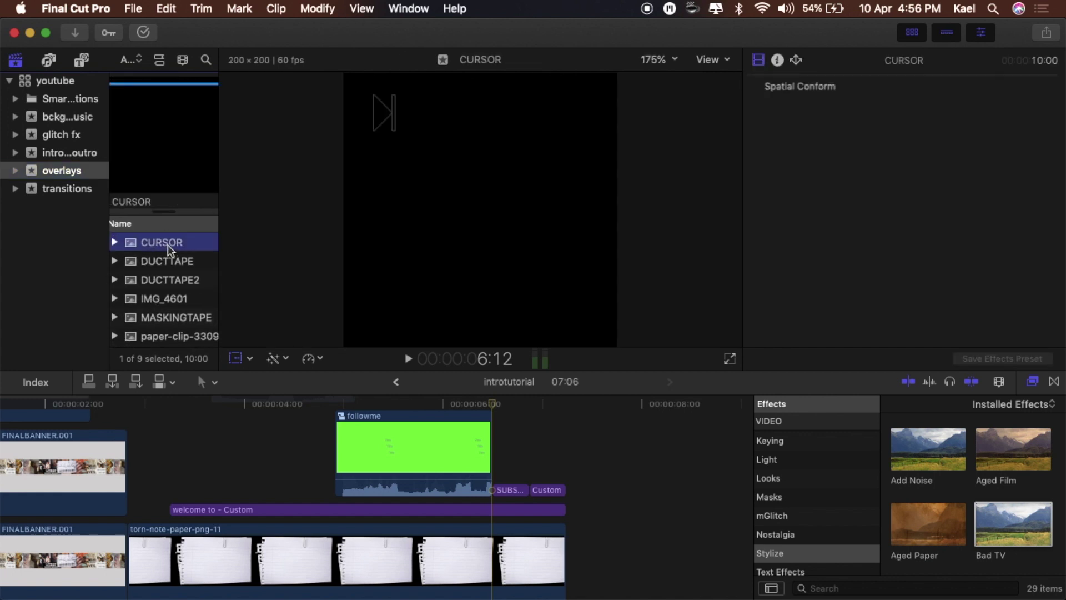
drag(168, 245, 503, 451)
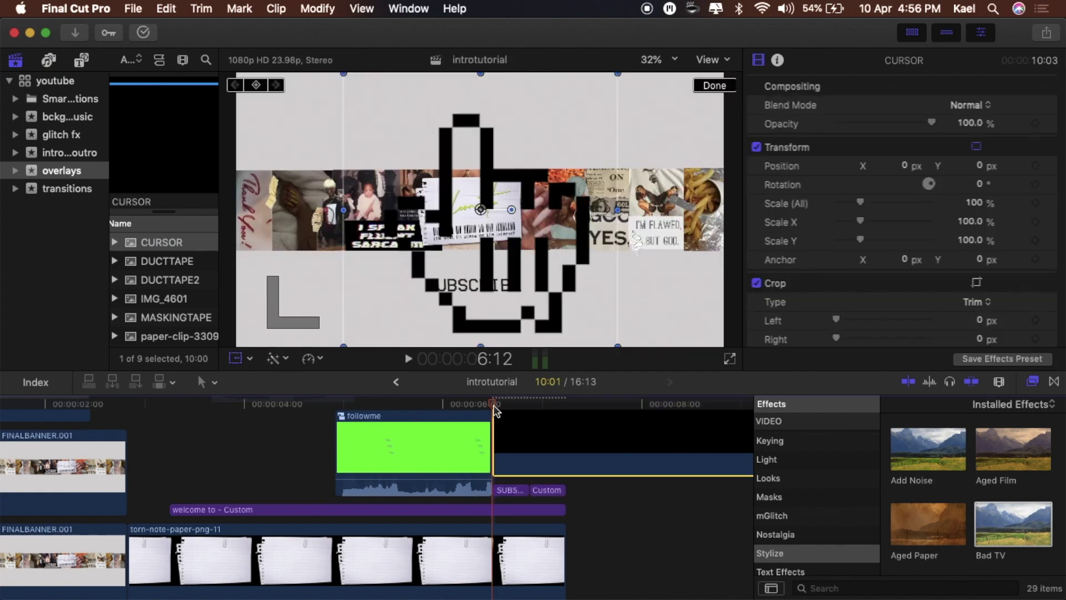
Cut the CURSOR clip at 6:21 and delete the part after the cut
drag(493, 403, 532, 422)
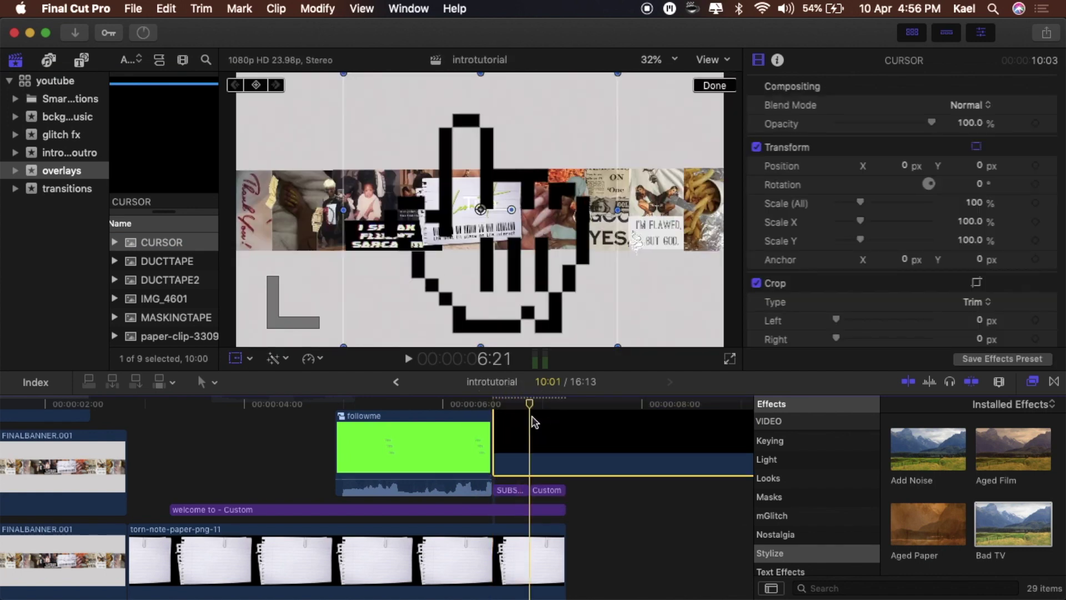
key(super+b)
click(558, 440)
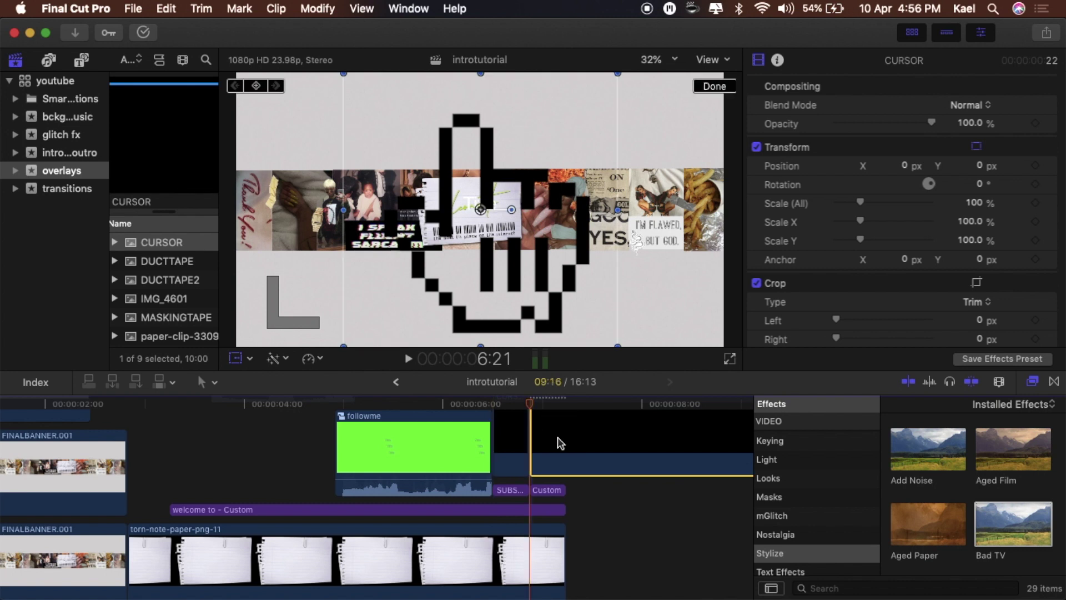
key(Delete)
Shrink the pixel hand to about 12% and move it to SUBSCRIBE's lower right
drag(528, 401, 500, 407)
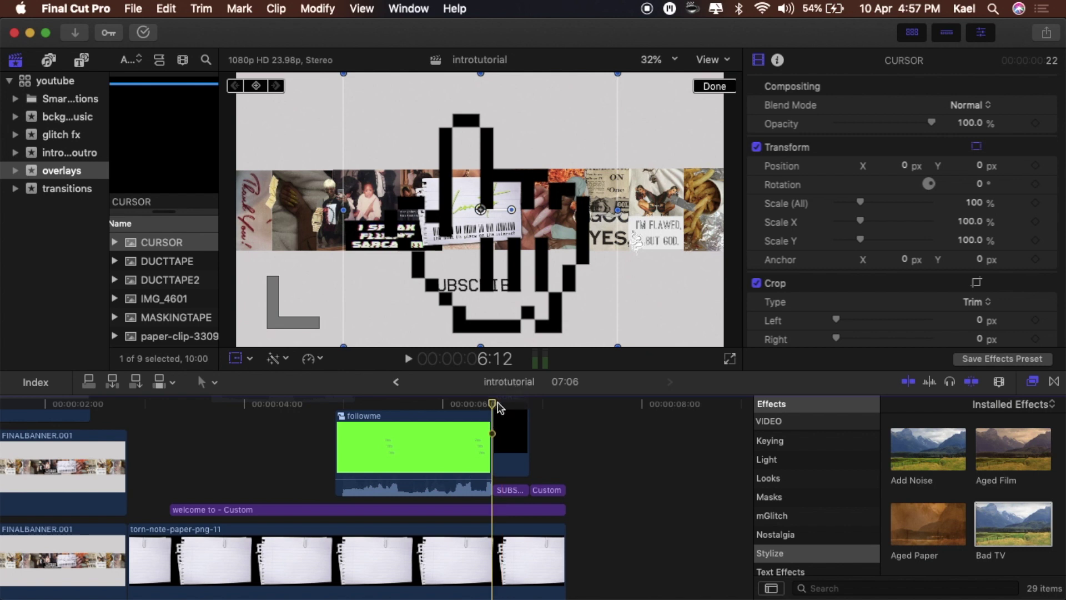
drag(491, 290, 497, 334)
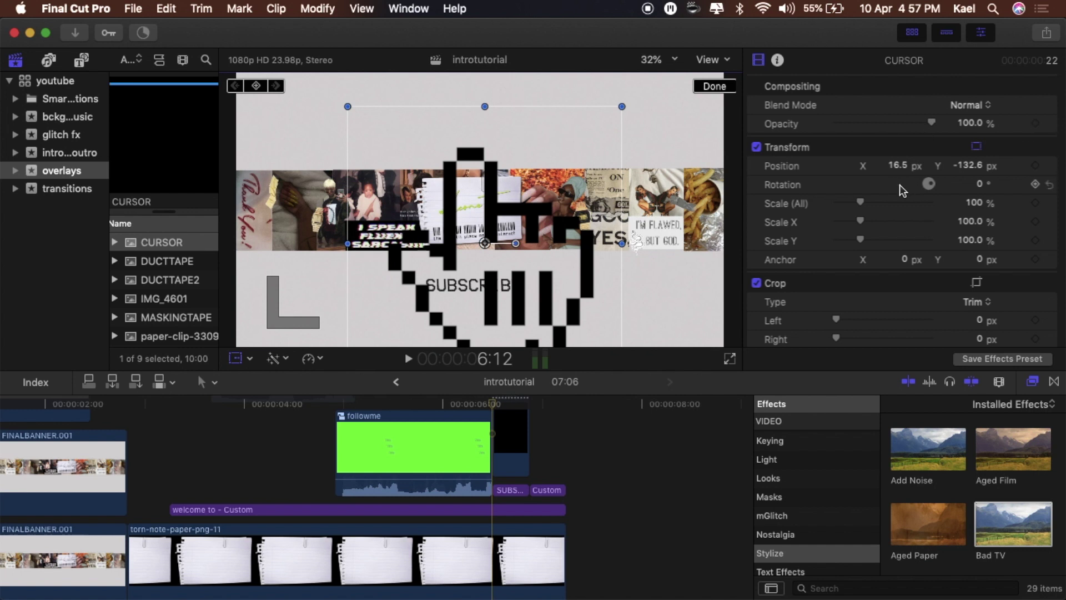
drag(861, 205, 843, 200)
drag(492, 254, 561, 289)
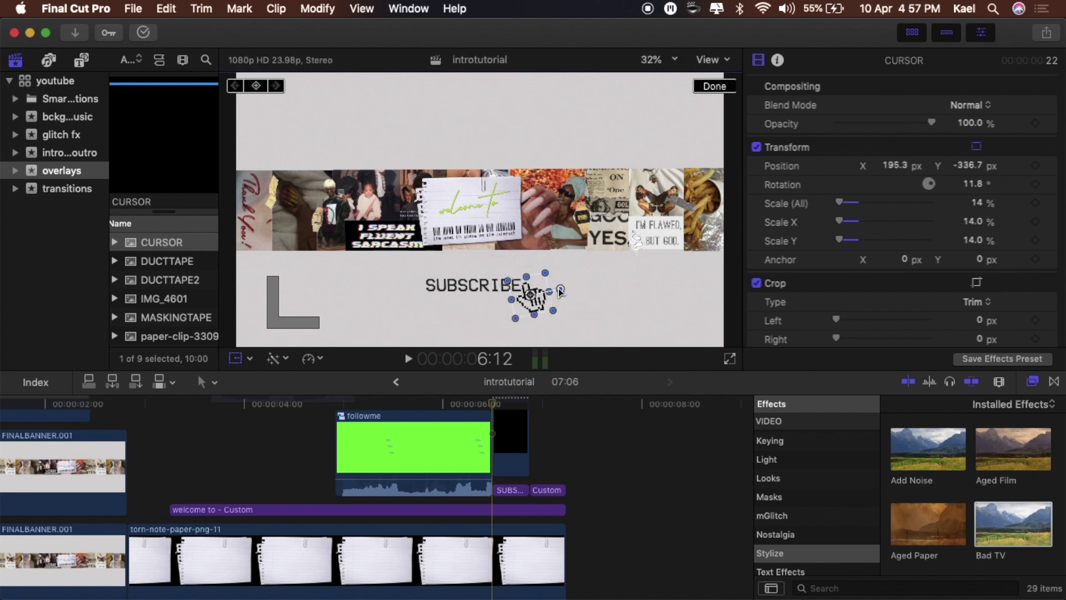
drag(840, 202, 840, 204)
Nudge the hand into its final spot beside SUBSCRIBE, at 217.8, -316.2 px
click(717, 87)
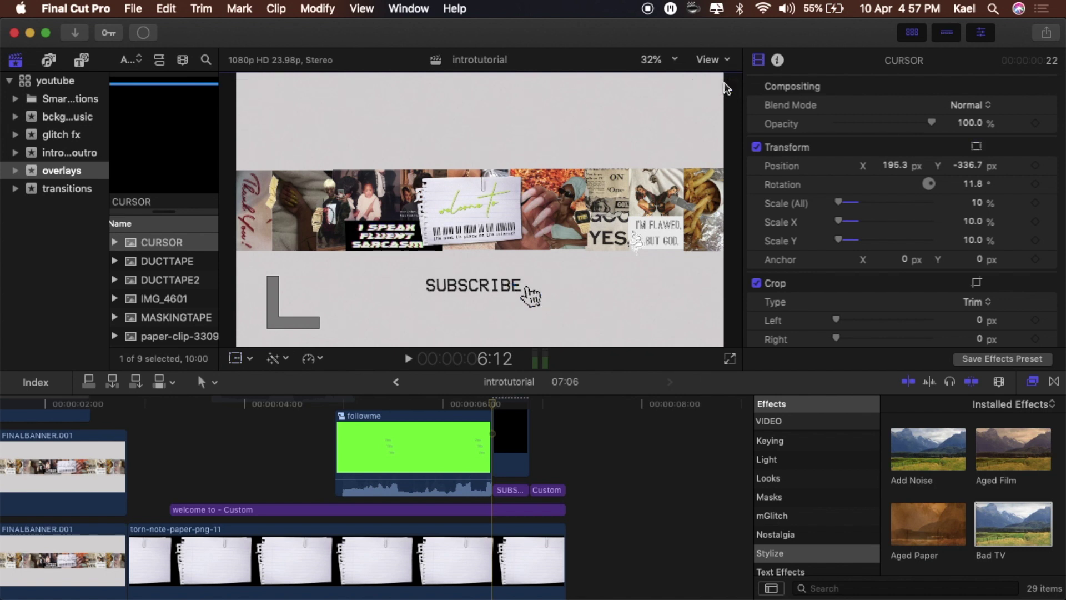
click(240, 359)
mouse_move(529, 304)
mouse_down()
mouse_move(547, 268)
mouse_move(530, 292)
mouse_up()
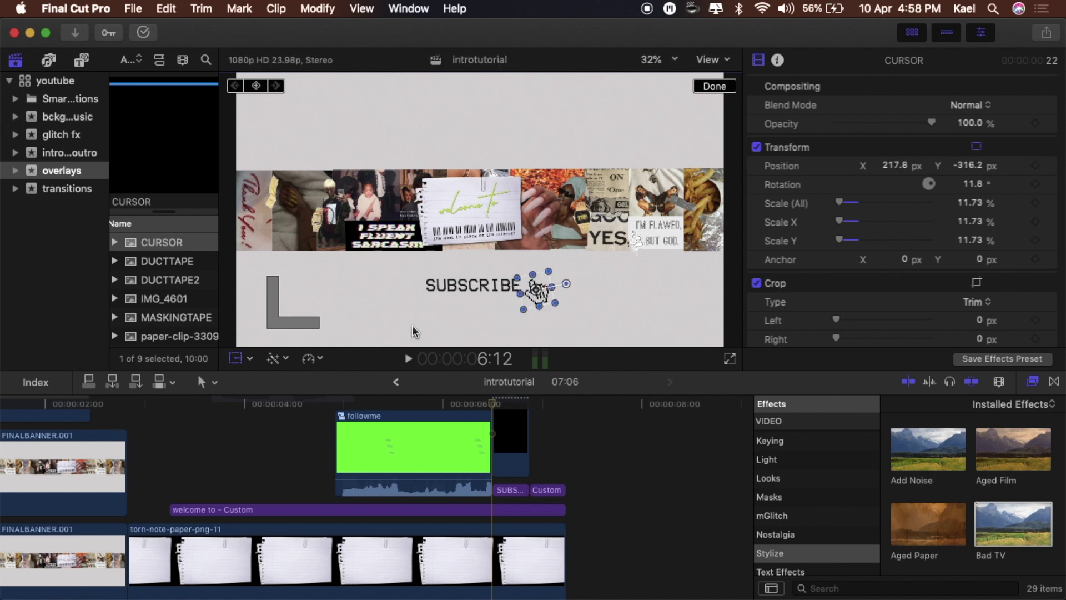
click(237, 358)
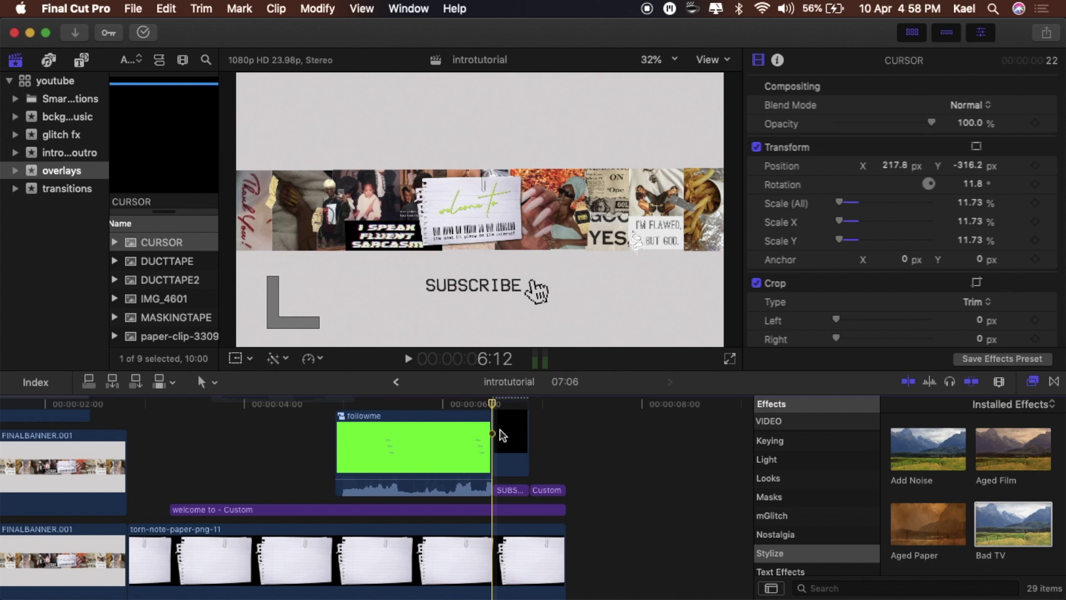
scroll(502, 435, up, 2)
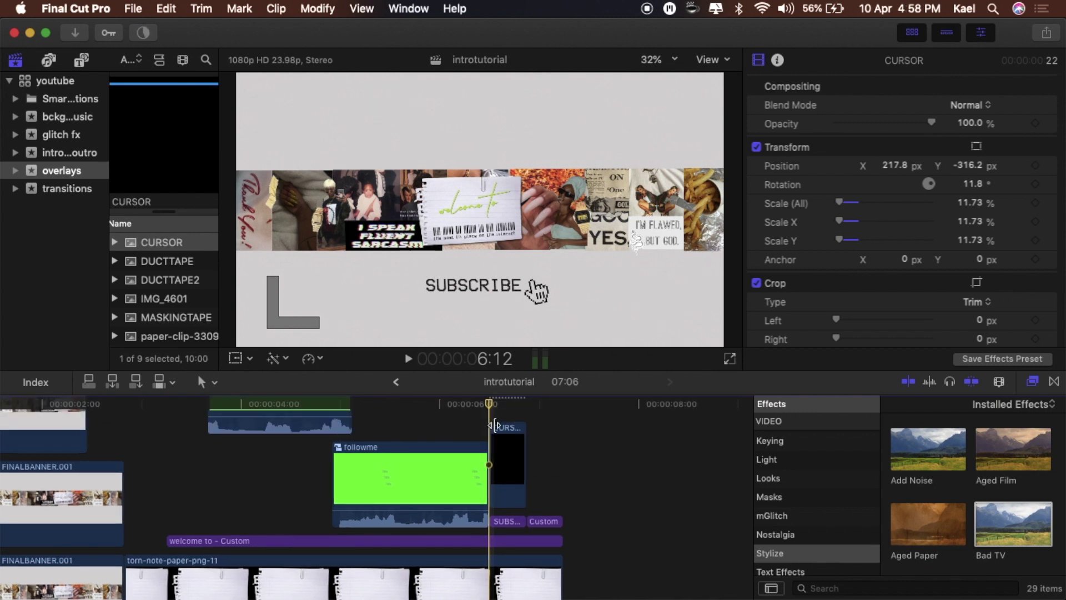
Add a starting Position keyframe with the CURSOR hand below the frame
click(493, 429)
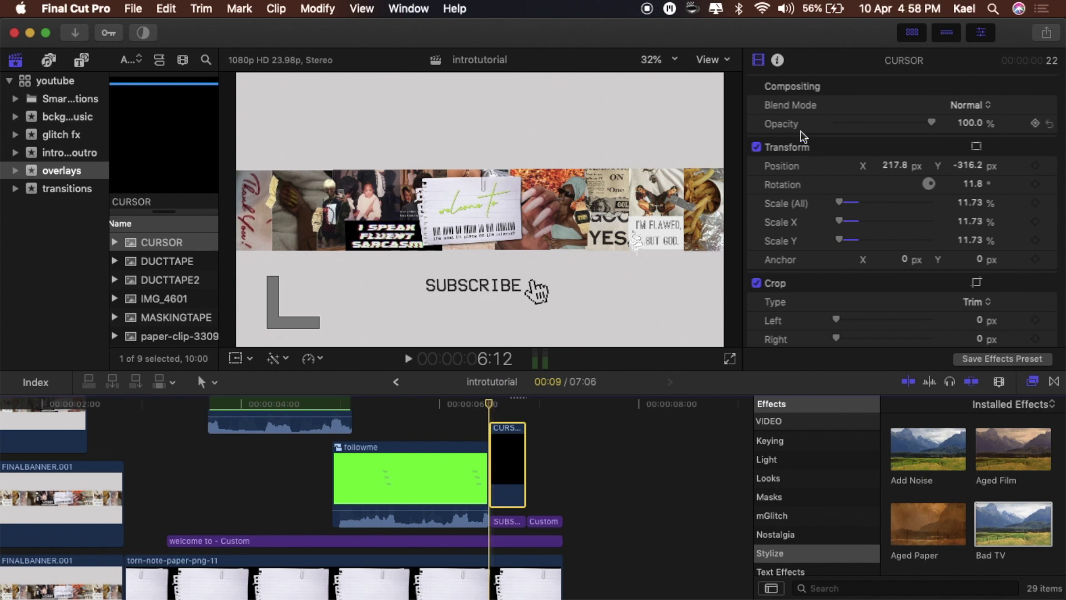
click(1035, 167)
click(237, 359)
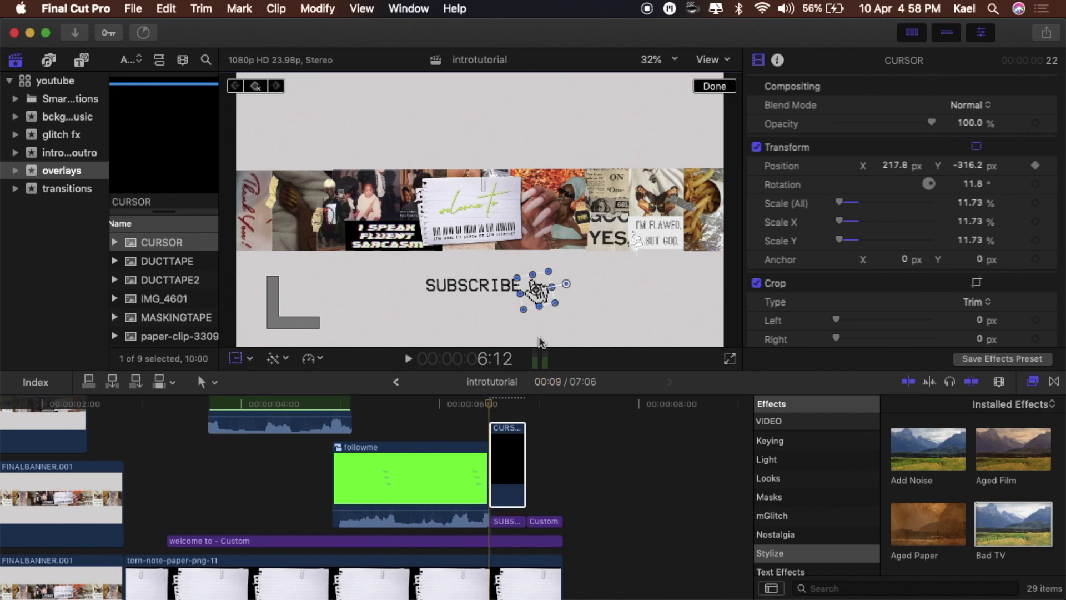
drag(545, 303, 552, 365)
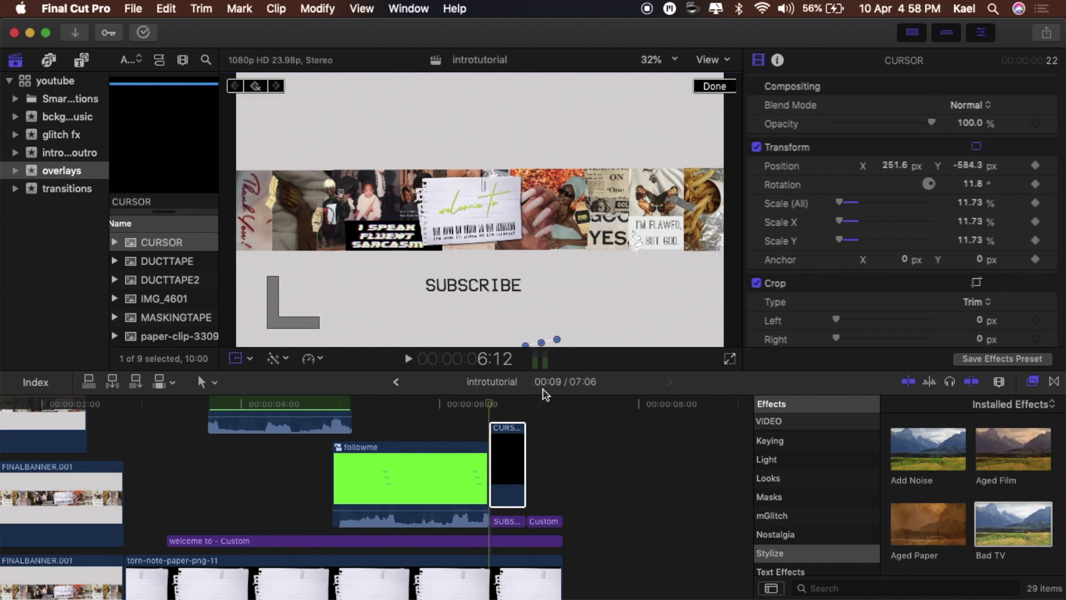
Keyframe the hand rising to rest beside SUBSCRIBE at 213.4, -316.7 px
key(Right)
key(Right)
key(Right)
key(Right)
key(Right)
key(Right)
key(Right)
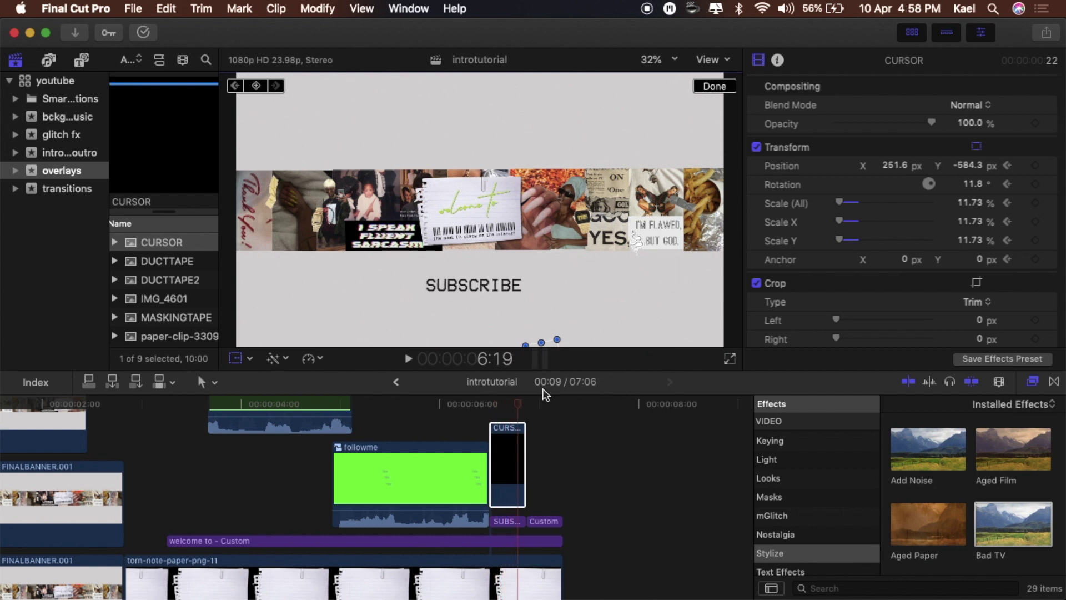
drag(554, 345, 543, 275)
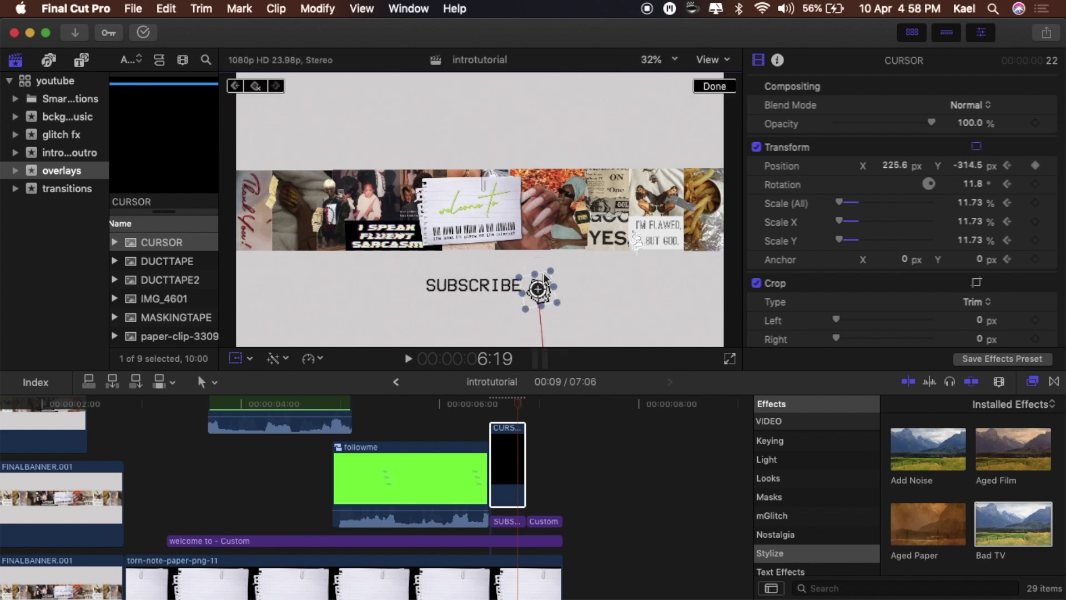
key(Right)
drag(542, 285, 539, 285)
key(Right)
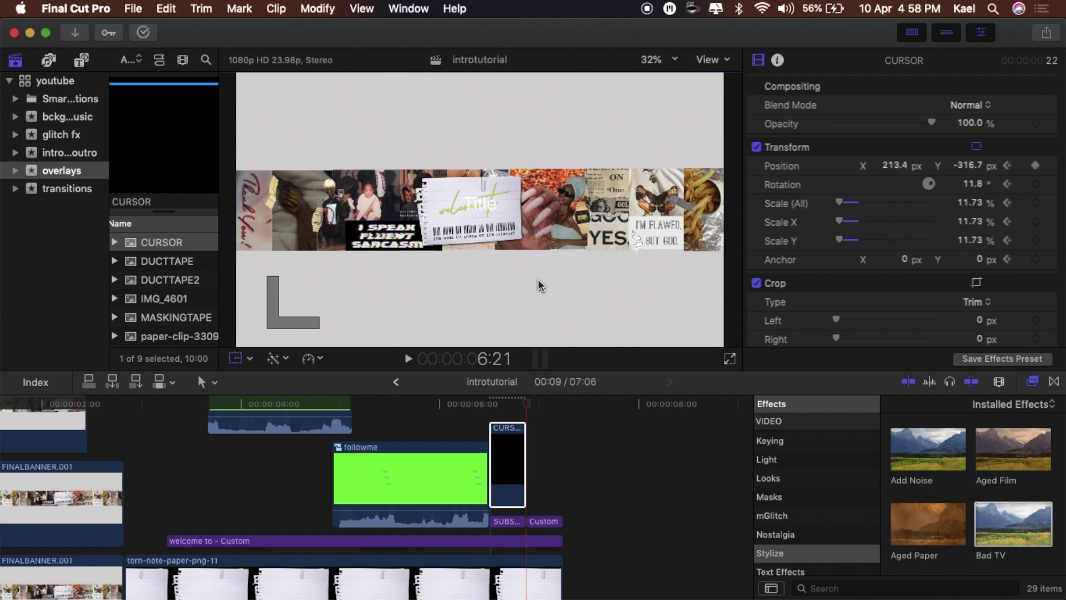
key(Left)
Close the transform controls and play back the cursor animation
click(715, 86)
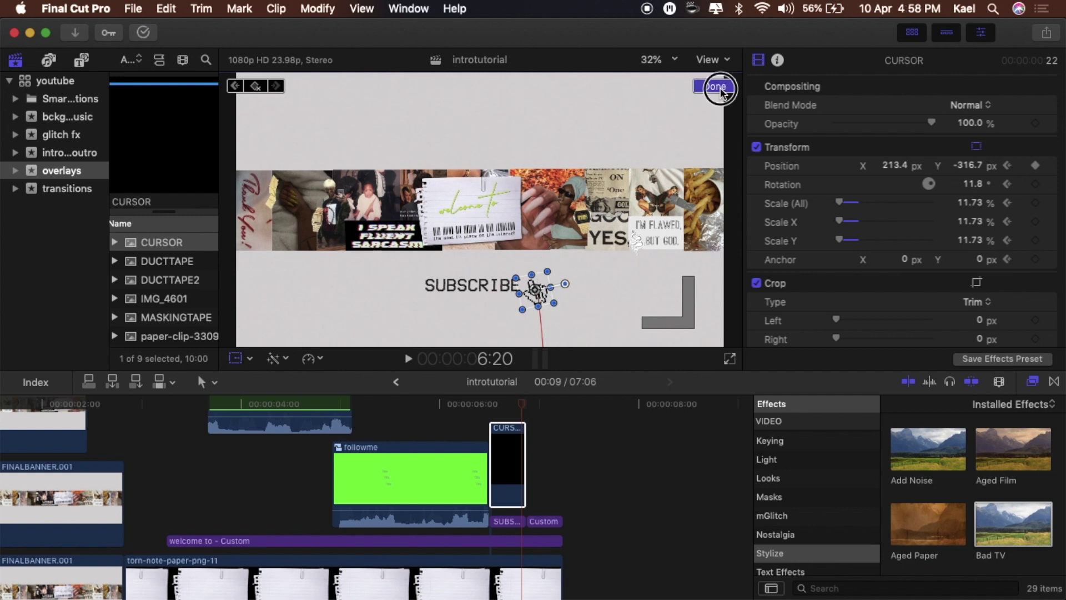
key(space)
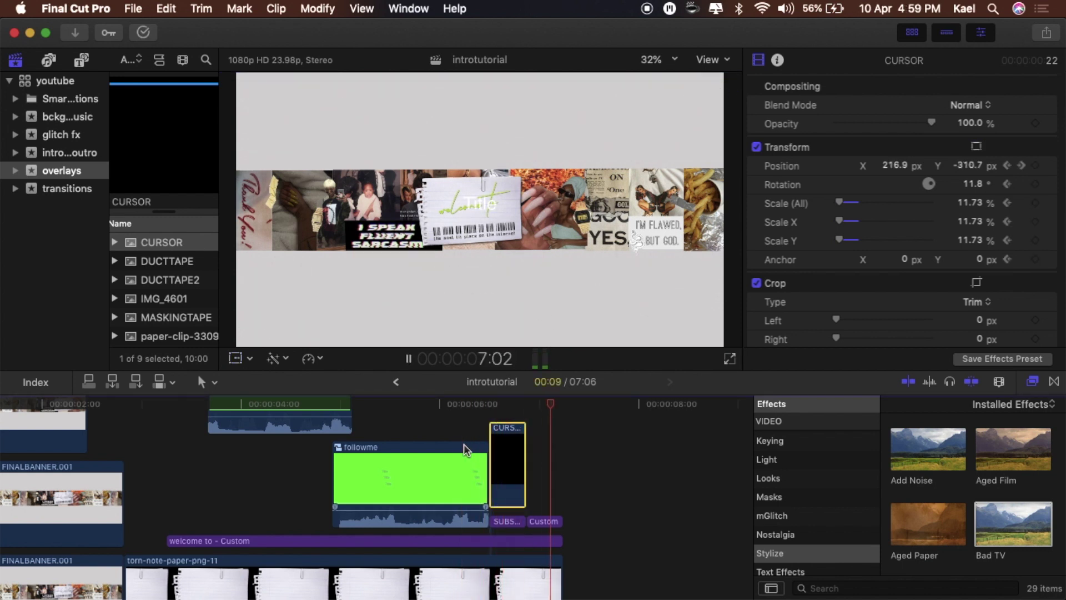
click(455, 431)
Find the Mouse click sound in the iTunes library, preview it, and add it below SUBSCRIBE
click(118, 88)
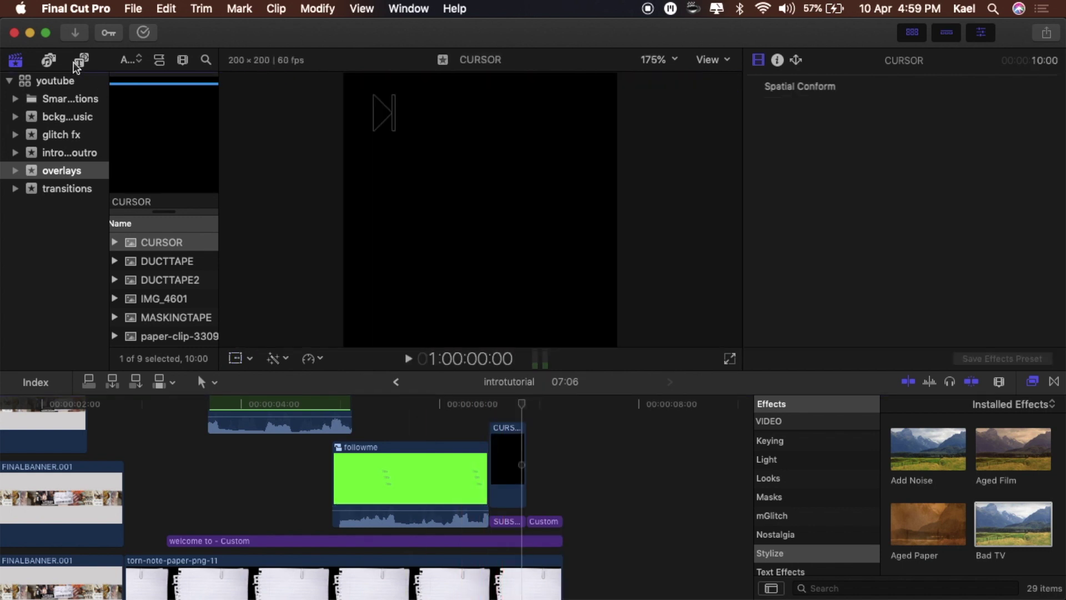
click(54, 63)
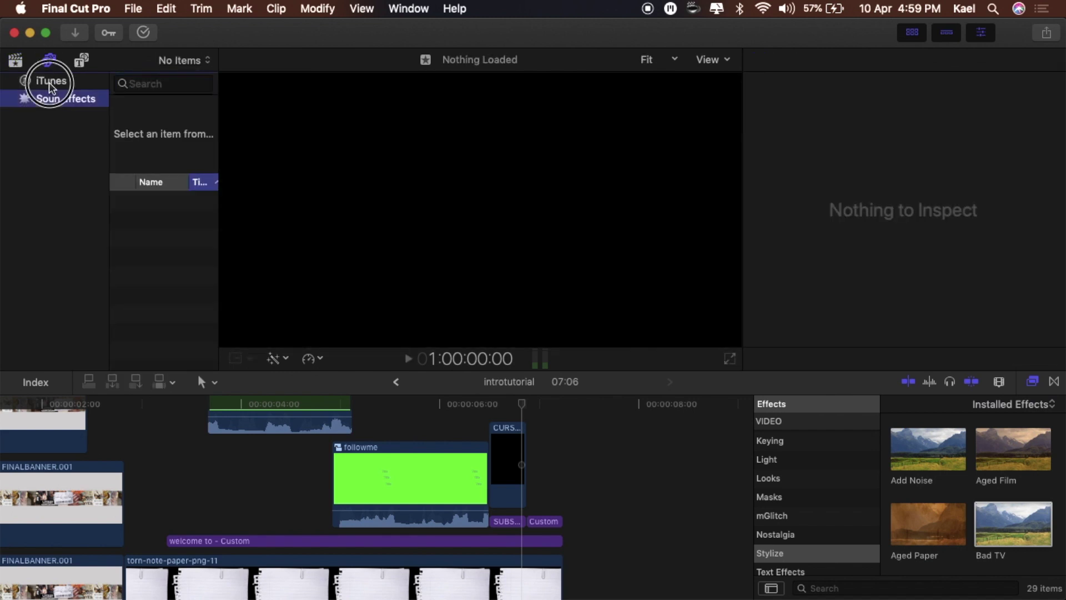
click(49, 82)
click(132, 83)
text(MOUSE)
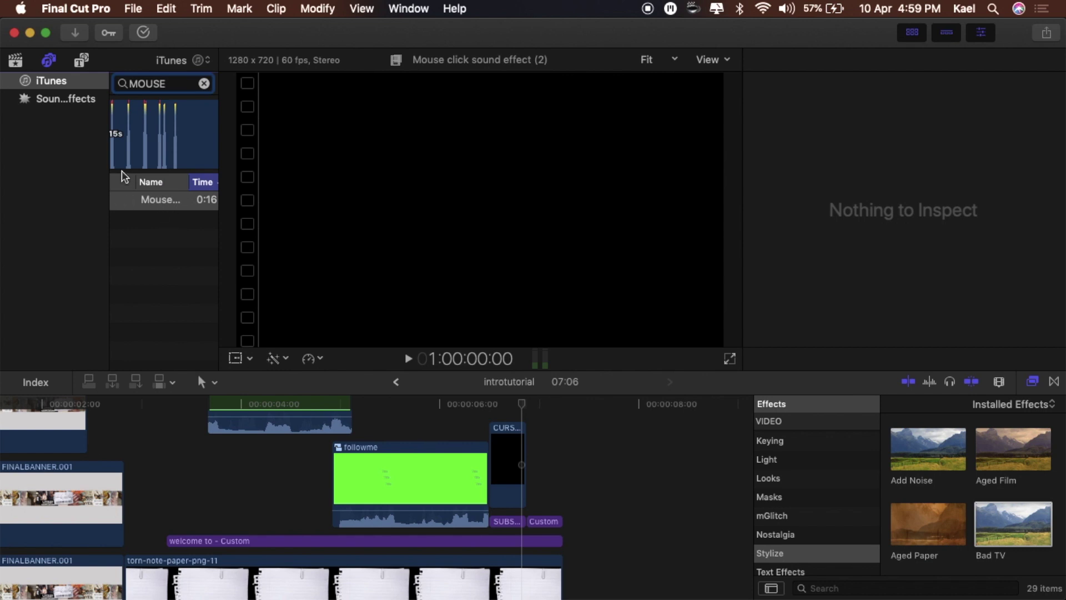
click(115, 159)
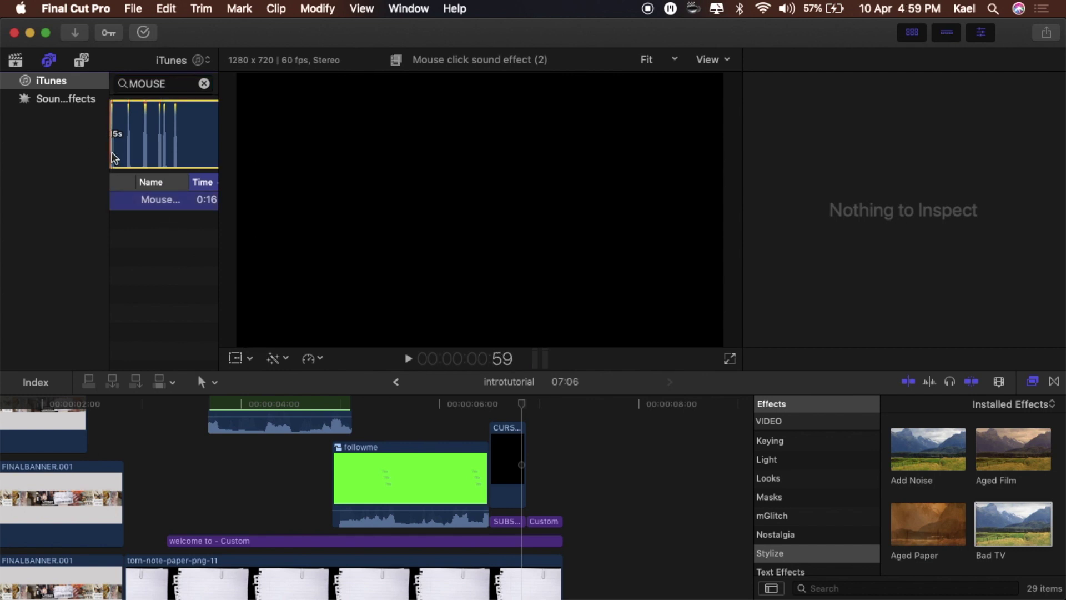
key(space)
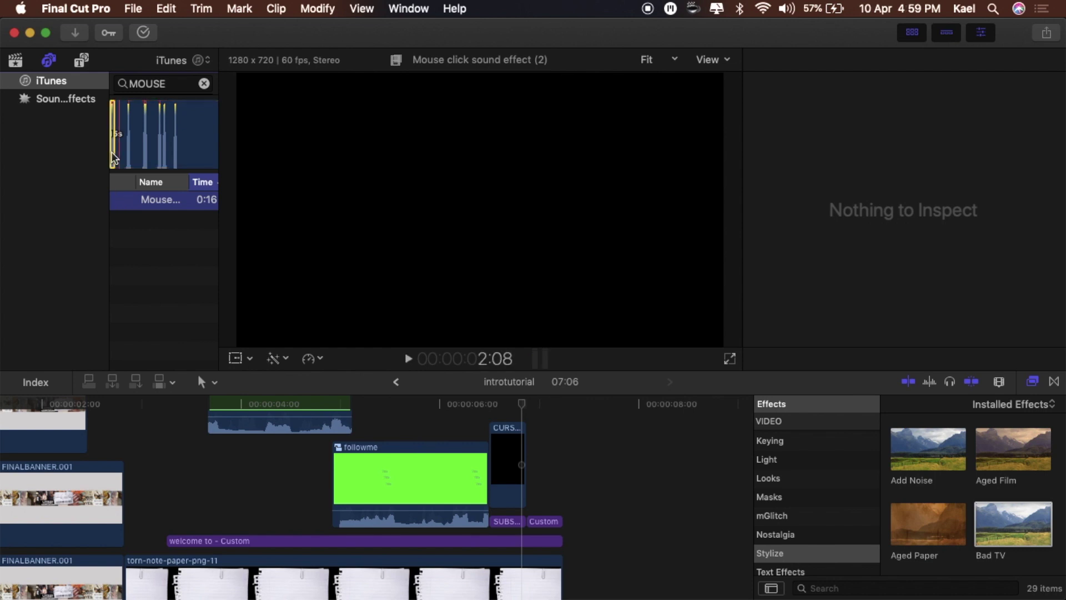
drag(112, 145, 542, 478)
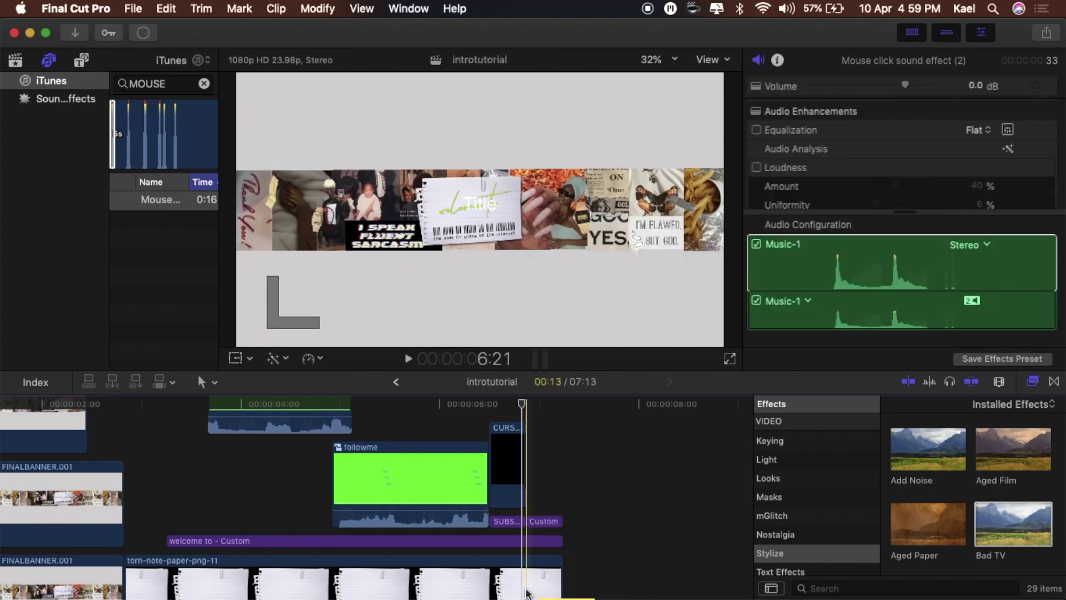
Shift the mouse click sound earlier until it matches the cursor tap on SUBSCRIBE
scroll(527, 556, down, 5)
scroll(527, 589, down, 2)
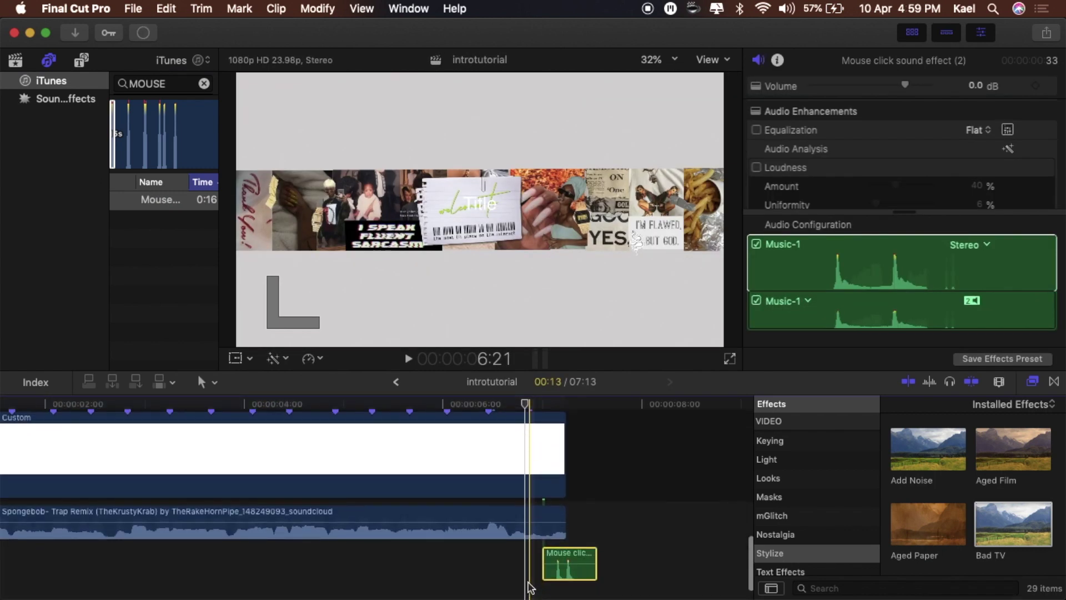
drag(567, 555, 550, 555)
key(space)
key(space)
drag(546, 556, 541, 557)
key(space)
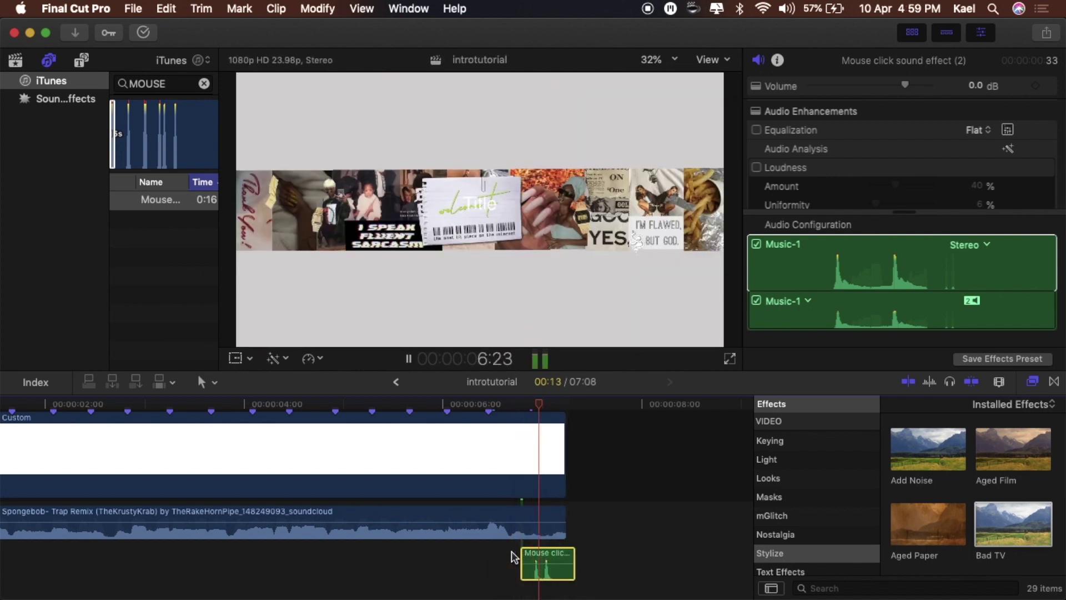
key(space)
key(space)
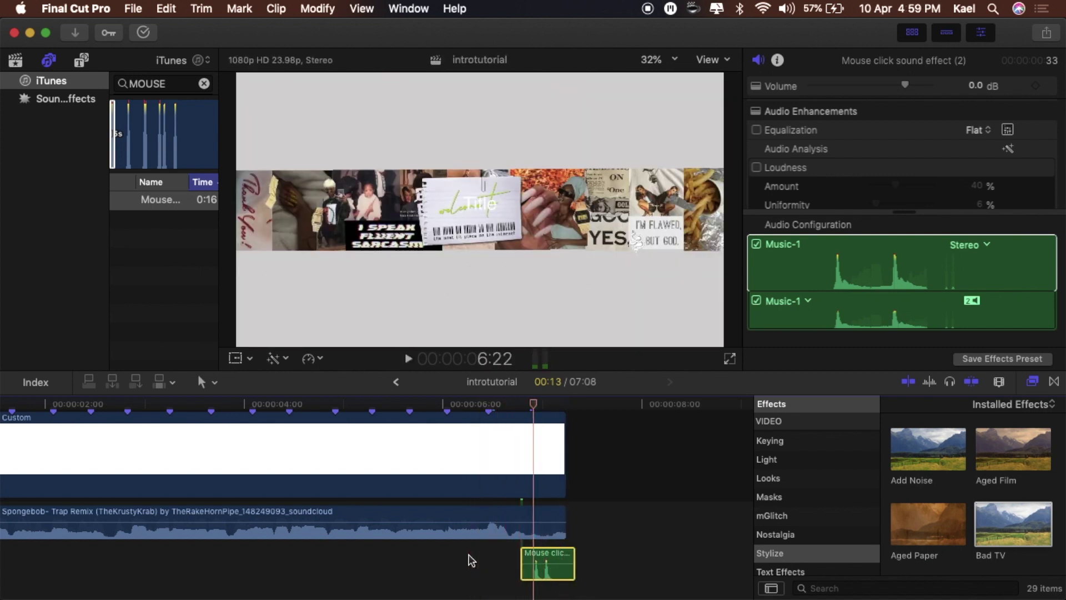
drag(545, 562, 539, 555)
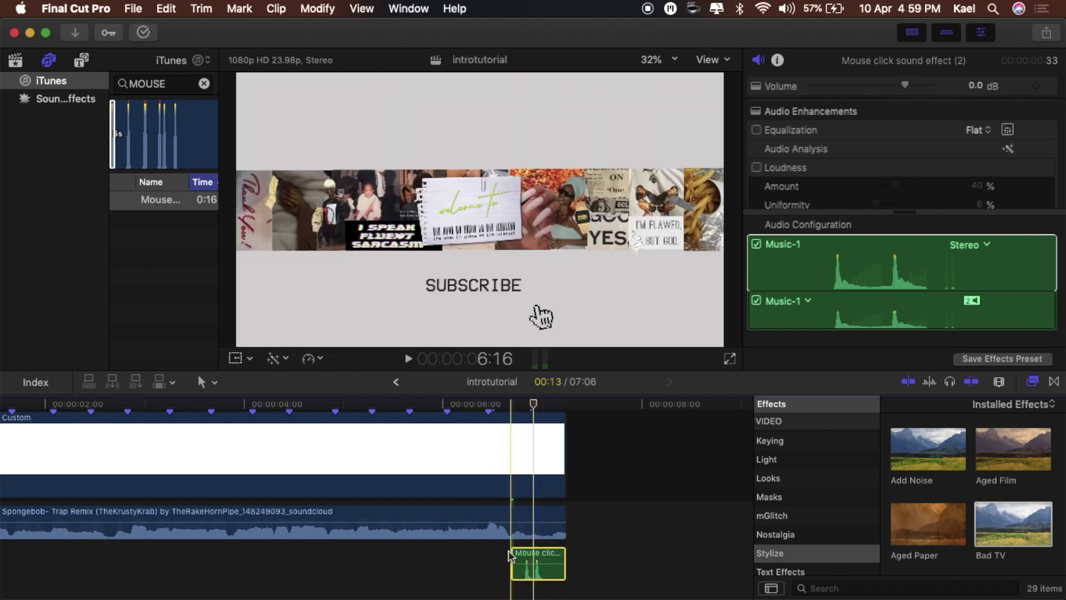
key(space)
click(455, 557)
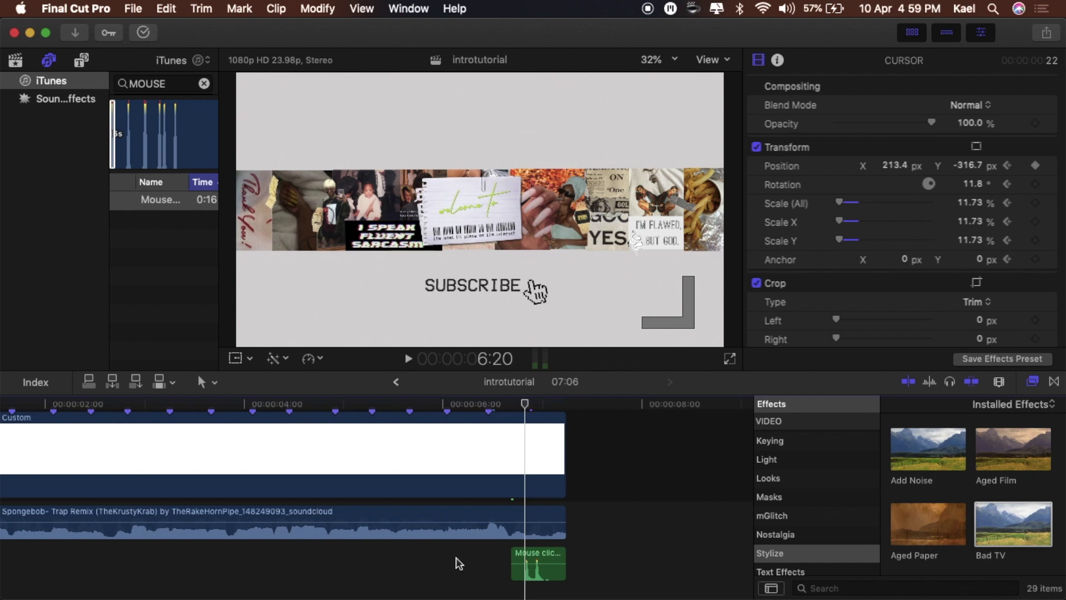
Lengthen the white Custom clip so it ends at 7:17
key(space)
key(space)
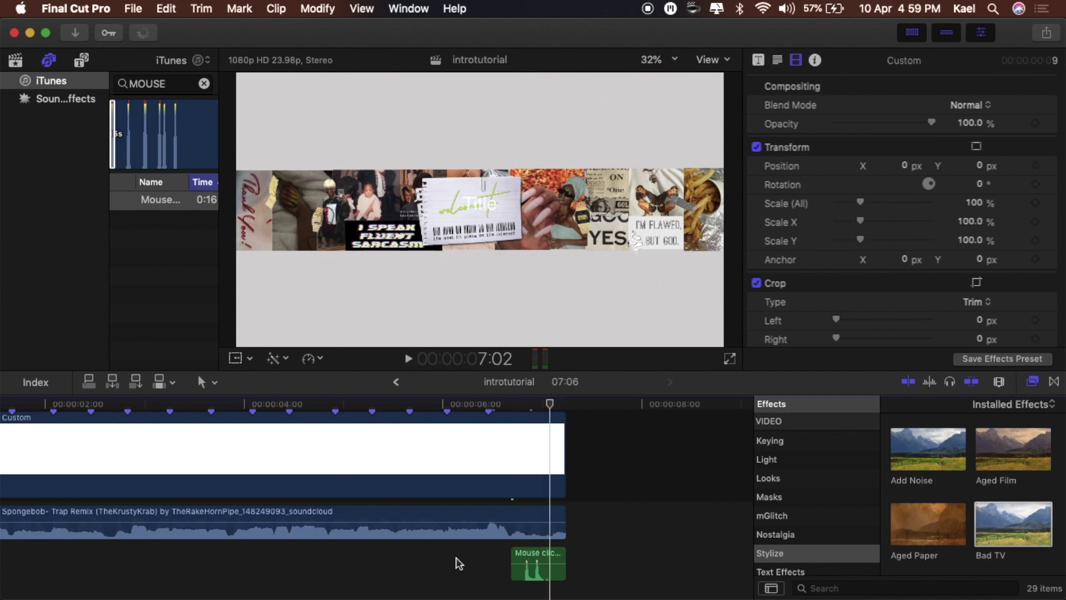
scroll(455, 557, down, 1)
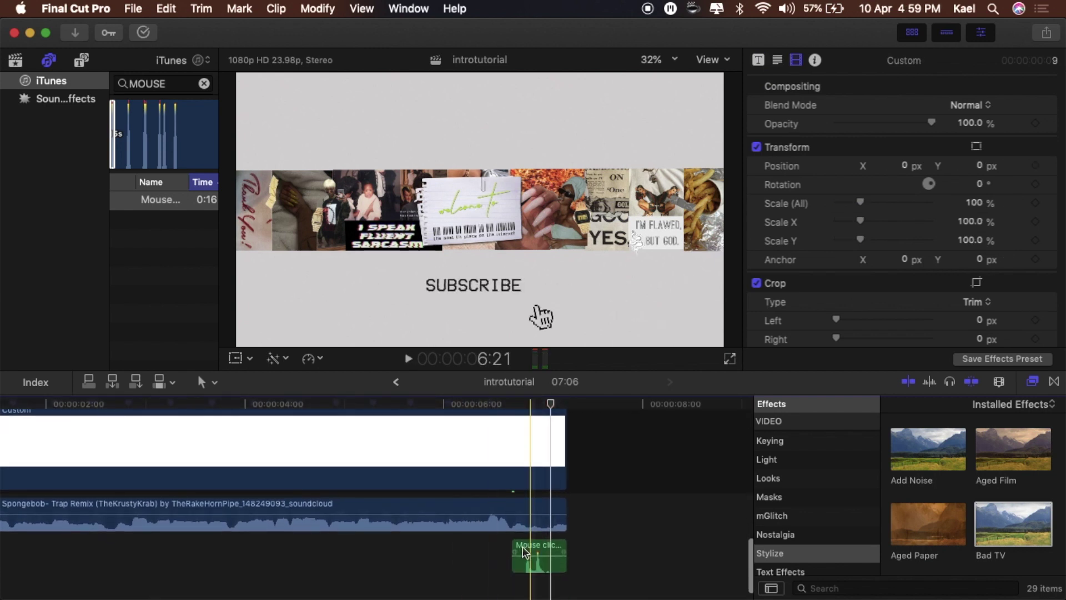
drag(564, 462, 609, 466)
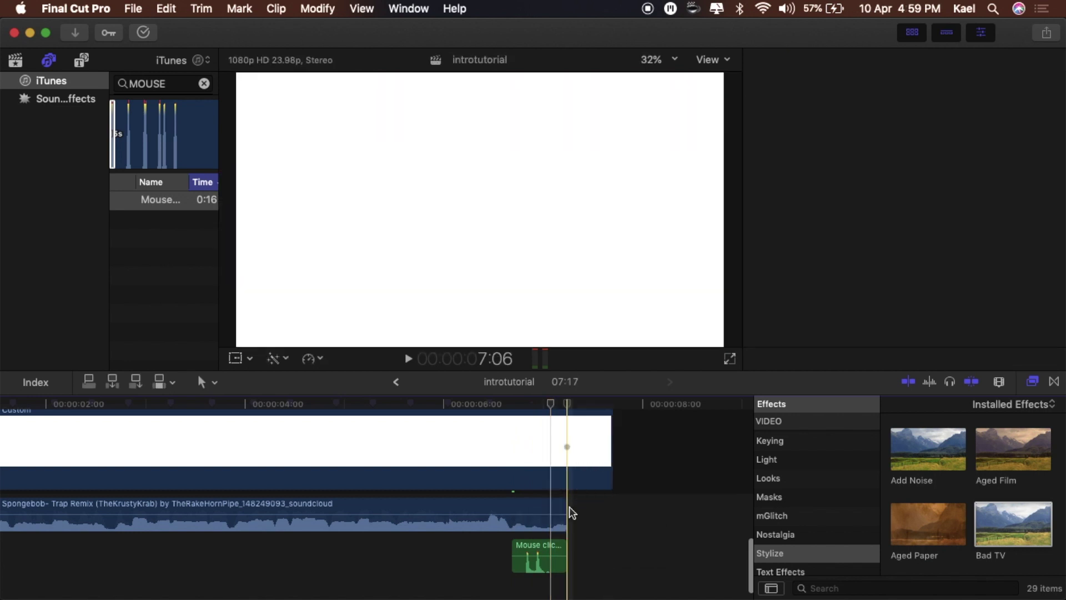
Extend the Spongebob music, FINALBANNER.001, torn-note-paper, 'welcome to' and Custom title clips to 7:17
drag(567, 508, 607, 506)
scroll(611, 510, up, 5)
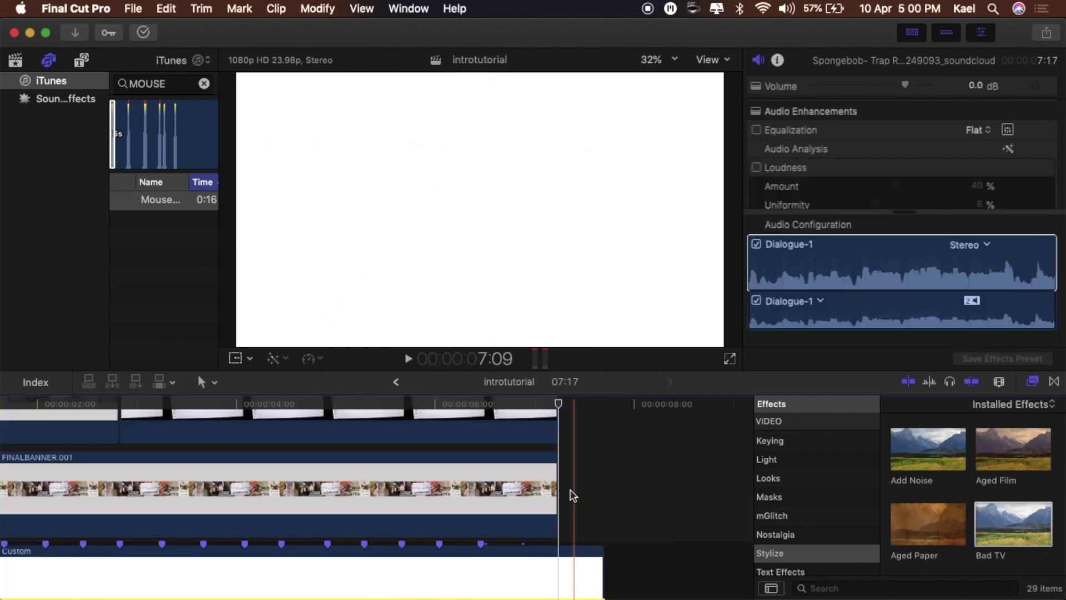
drag(559, 487, 600, 484)
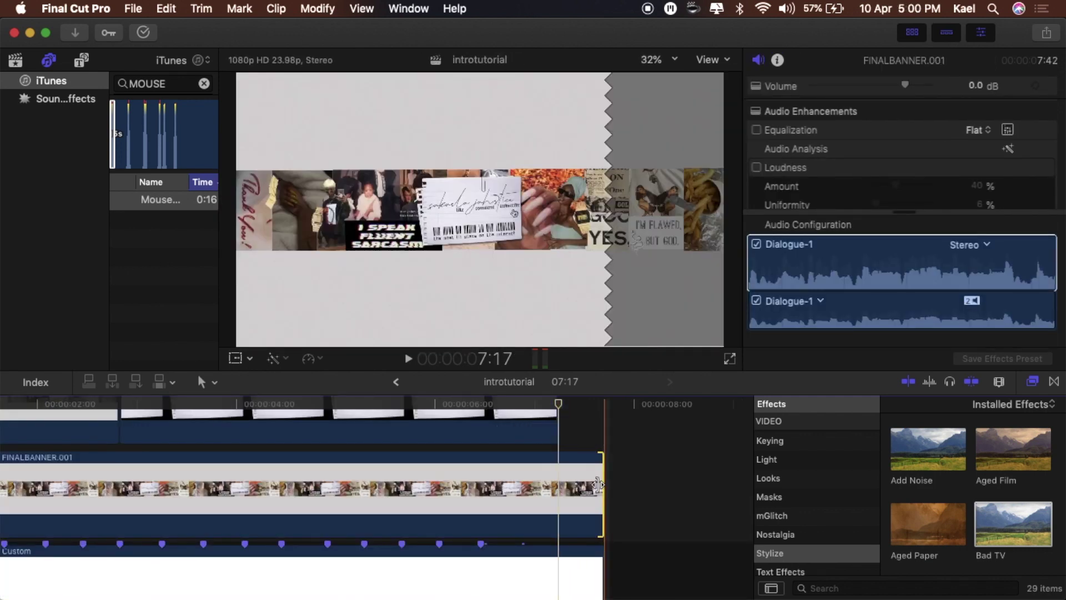
scroll(576, 495, up, 5)
drag(546, 511, 594, 509)
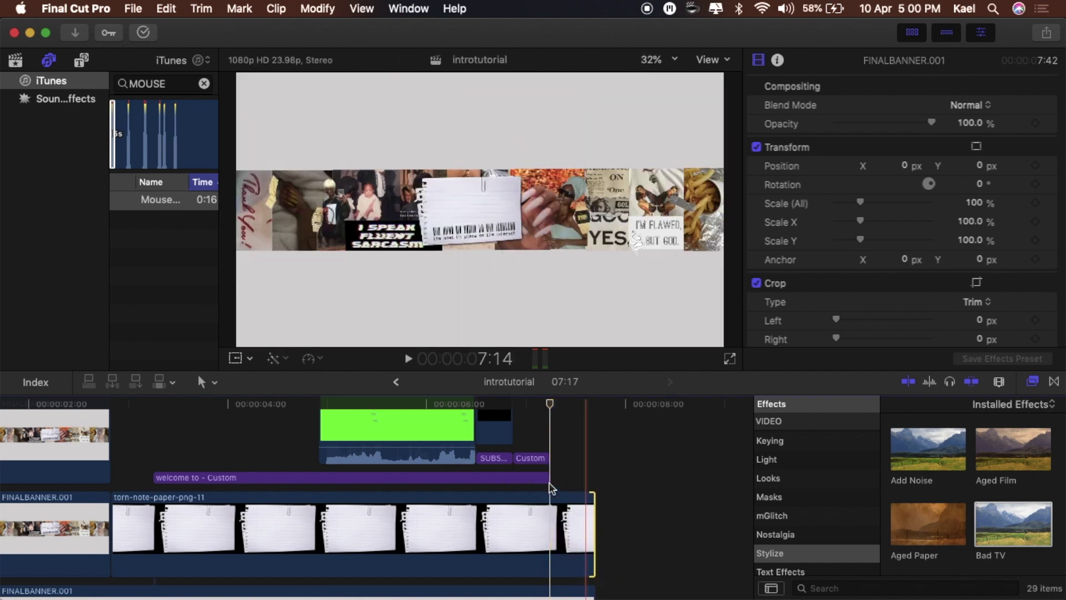
drag(549, 481, 582, 482)
click(528, 458)
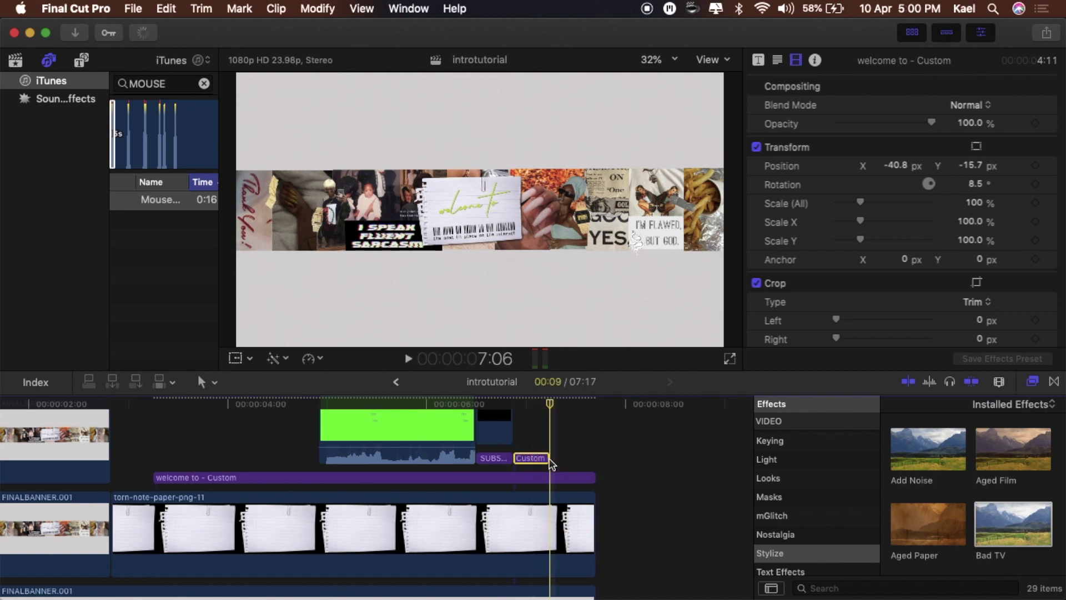
drag(549, 458, 593, 459)
Replace the Custom title's placeholder 'Title' text with PERIOD
click(535, 462)
click(535, 462)
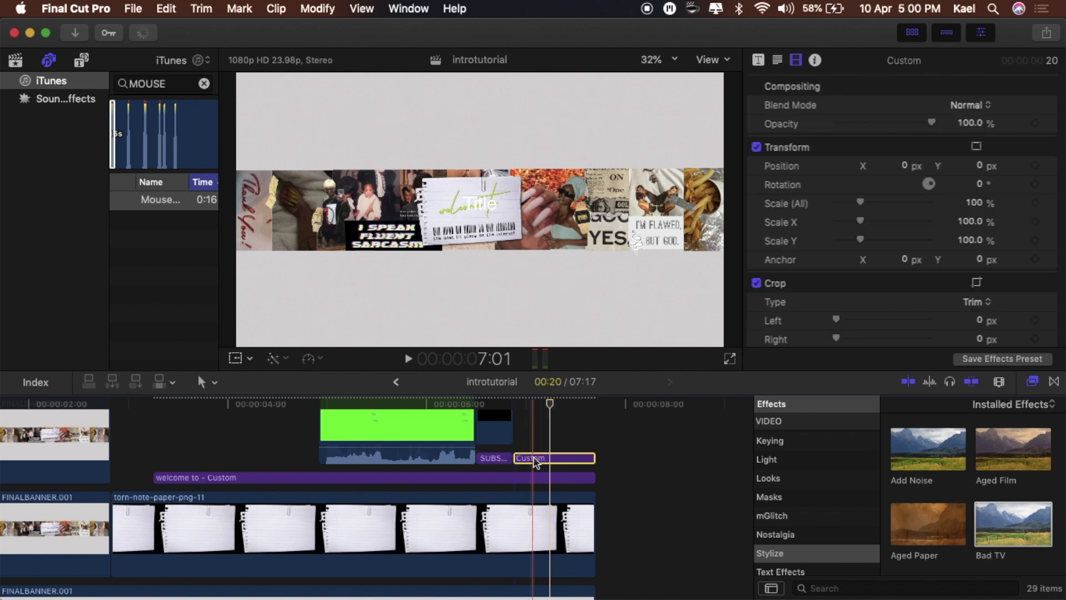
double_click(535, 462)
click(549, 466)
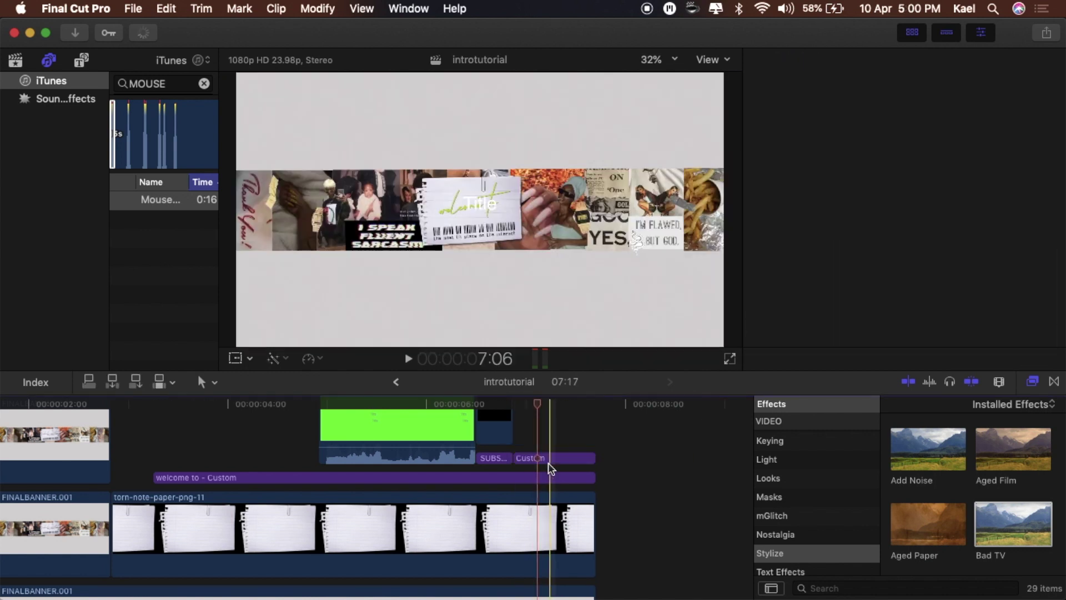
click(545, 462)
click(827, 128)
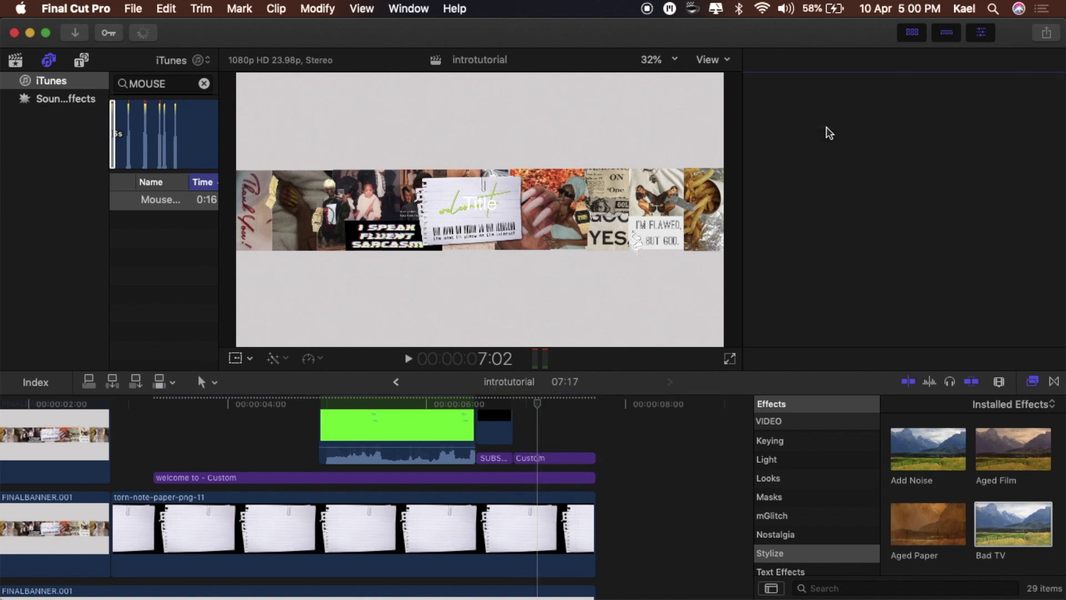
click(808, 139)
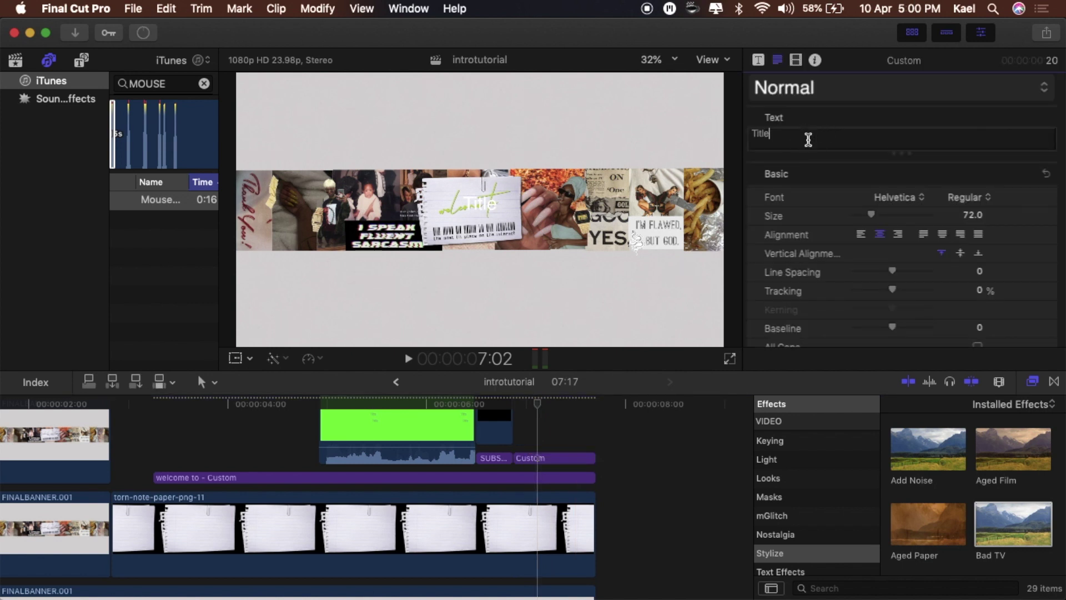
text(p)
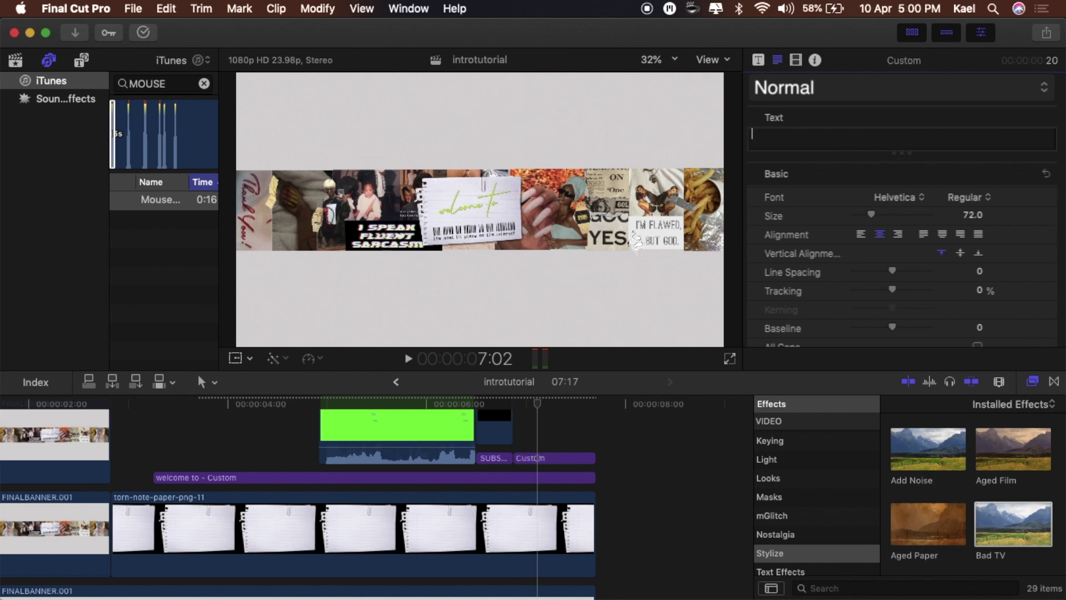
text(ERIOD.)
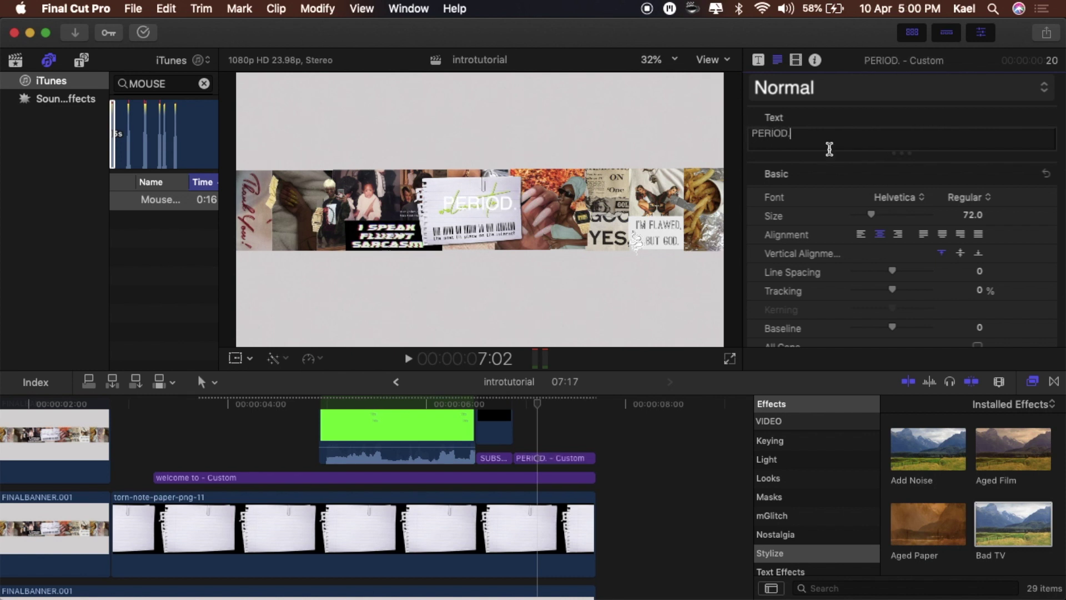
Set the PERIOD. title to the VCR OSD Mono font with a dark brown face colour
click(883, 198)
text(vcr)
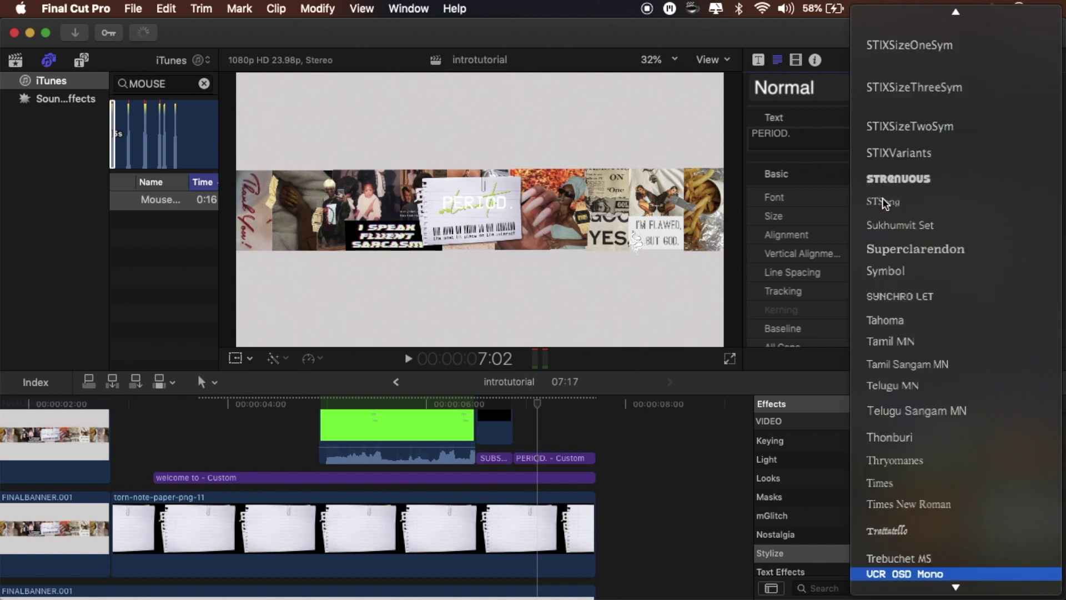
key(Return)
scroll(910, 272, down, 5)
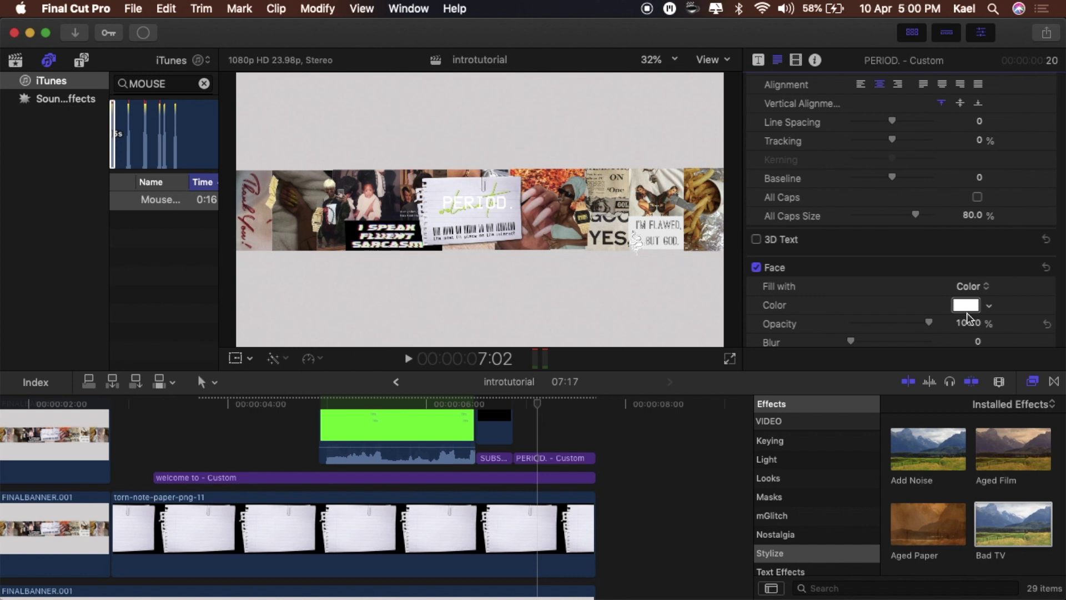
click(990, 310)
click(1008, 336)
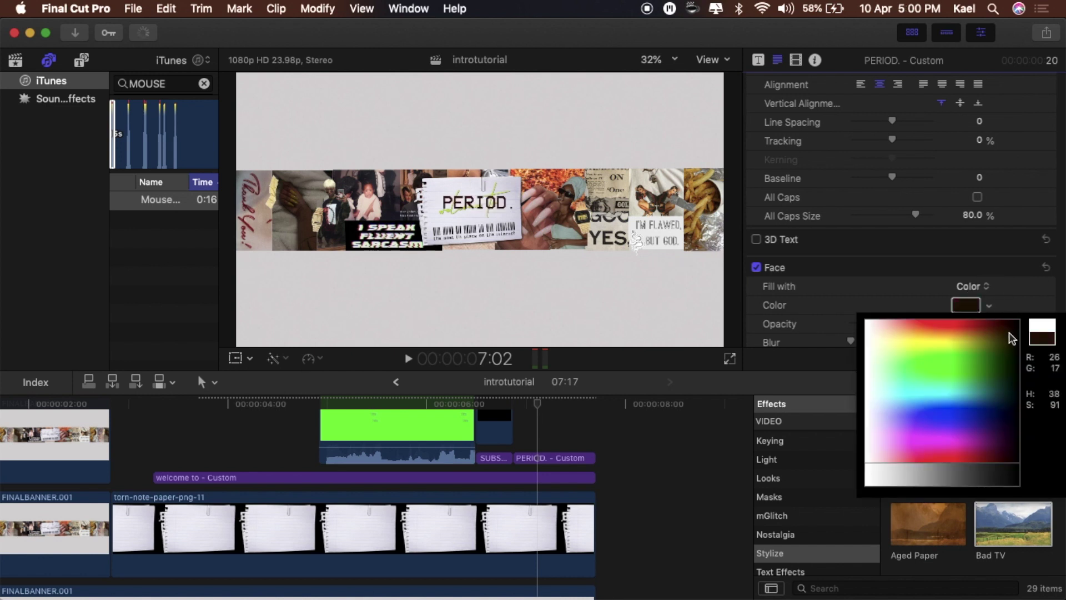
key(Escape)
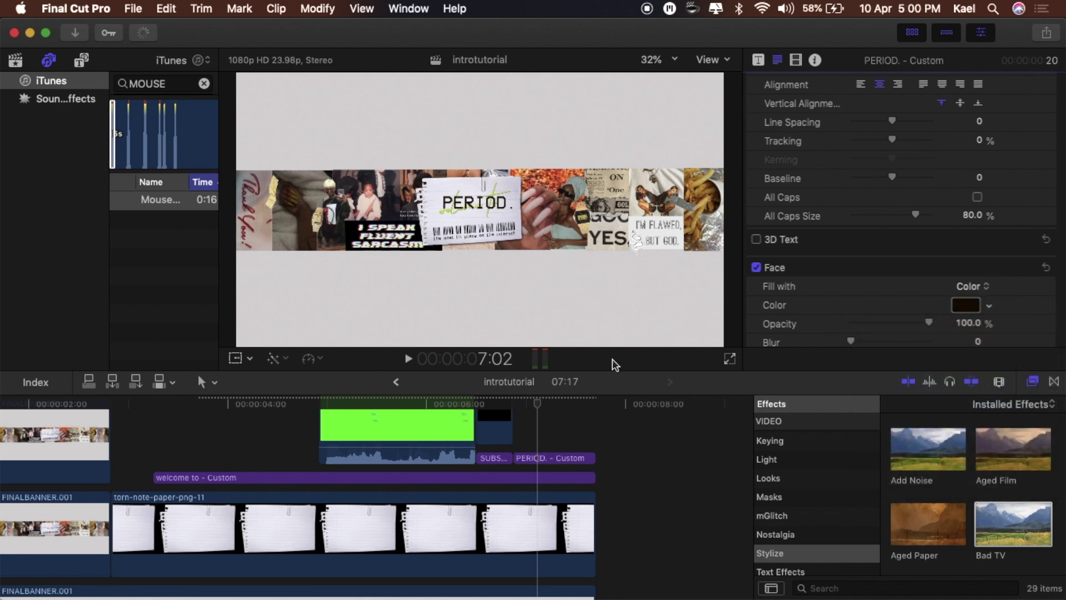
click(547, 458)
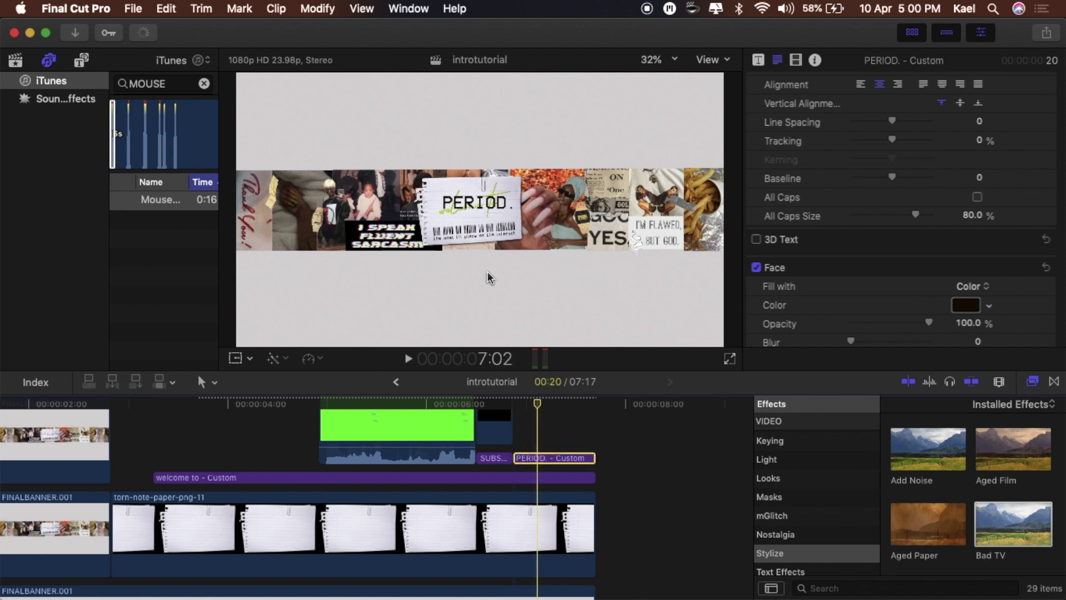
click(234, 358)
Move the PERIOD. title below the banner and enlarge it to size 152
drag(429, 279, 423, 350)
scroll(899, 121, up, 3)
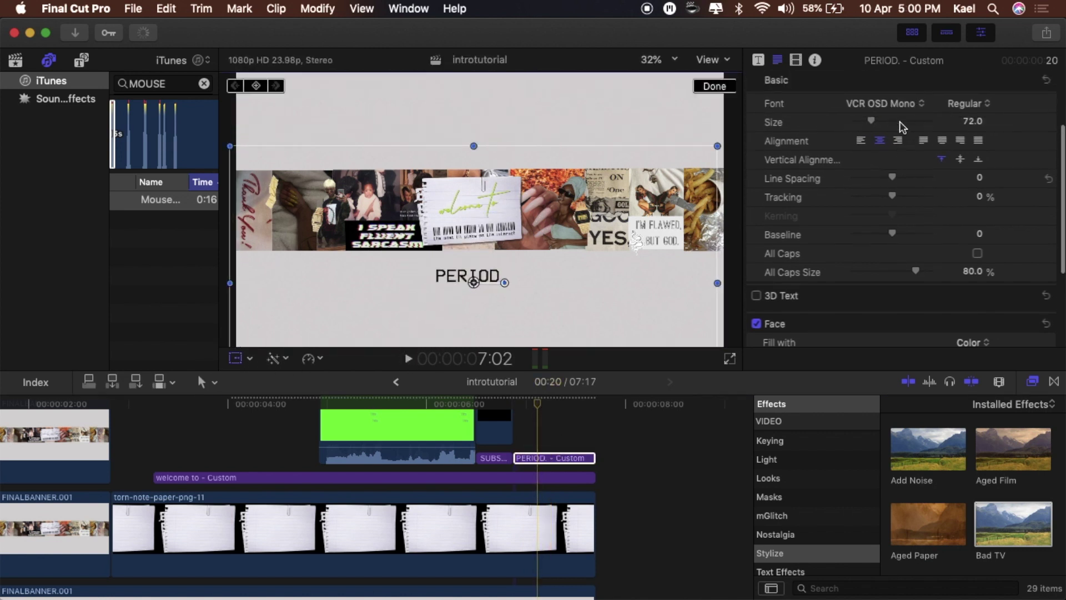
drag(875, 139, 897, 143)
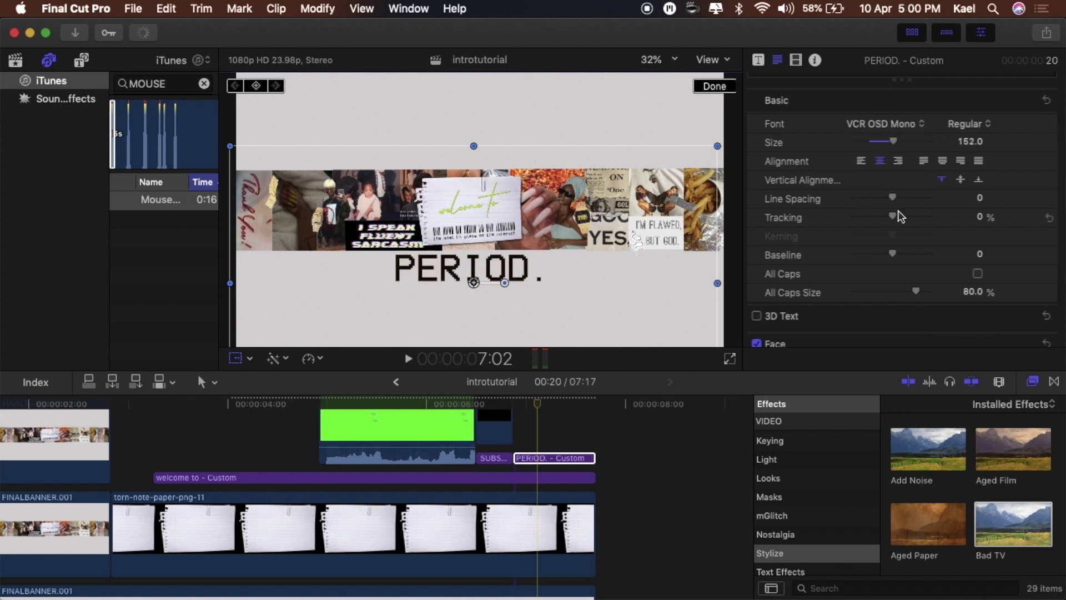
scroll(901, 218, down, 5)
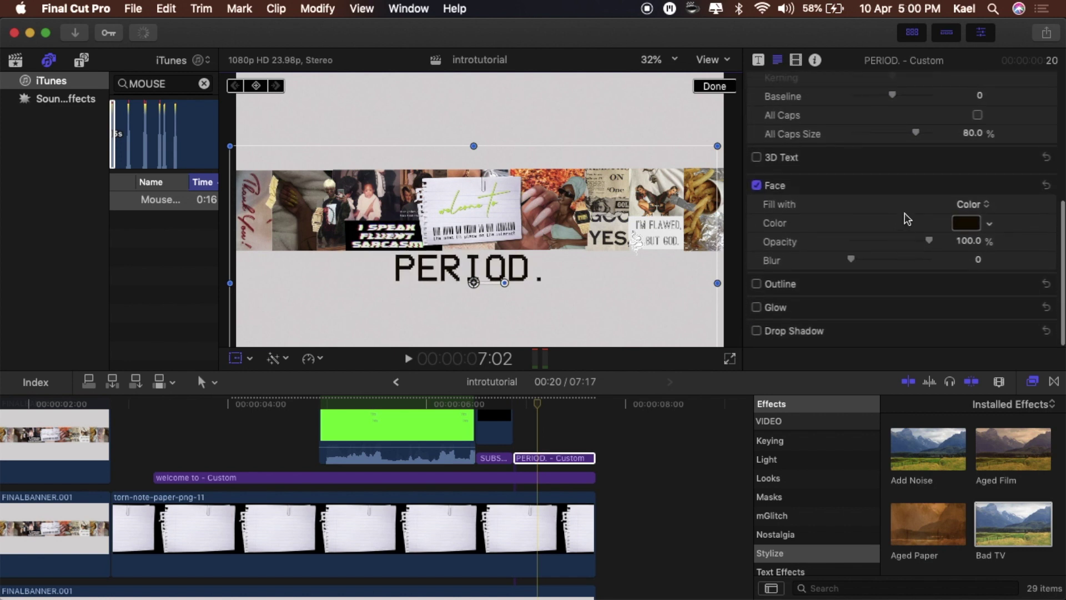
Give the PERIOD. title a dark green outline with width 3.0
click(757, 292)
click(757, 292)
click(1028, 290)
scroll(917, 242, down, 3)
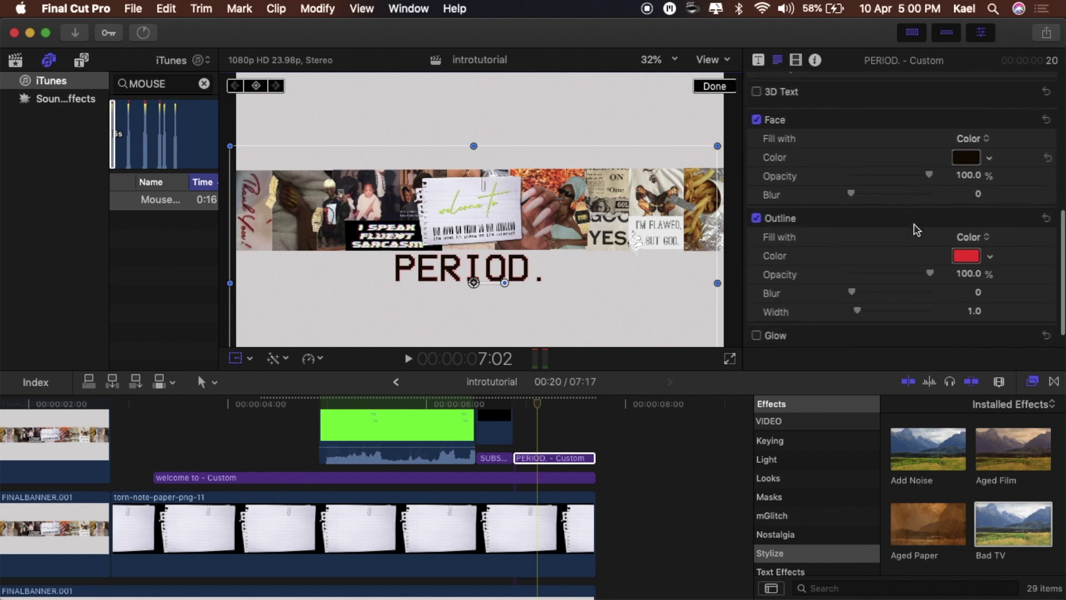
click(988, 243)
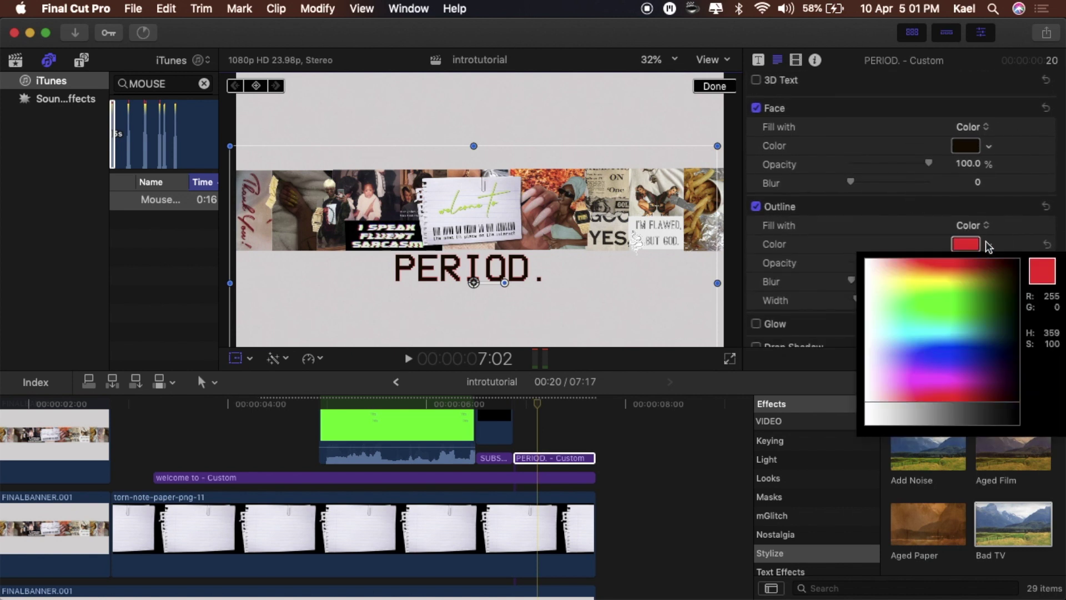
click(1012, 300)
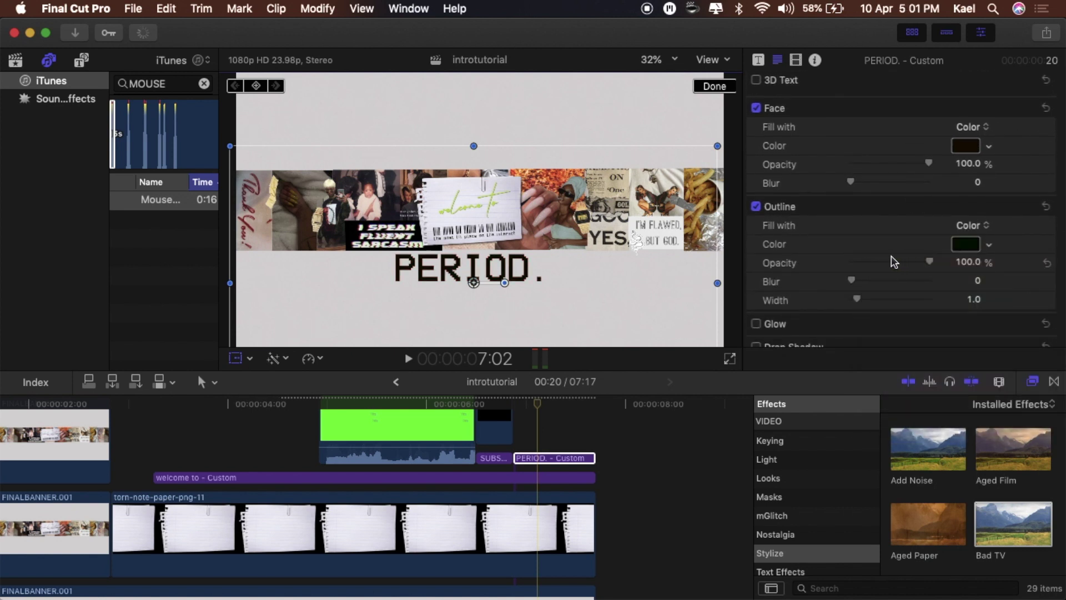
drag(854, 294, 865, 295)
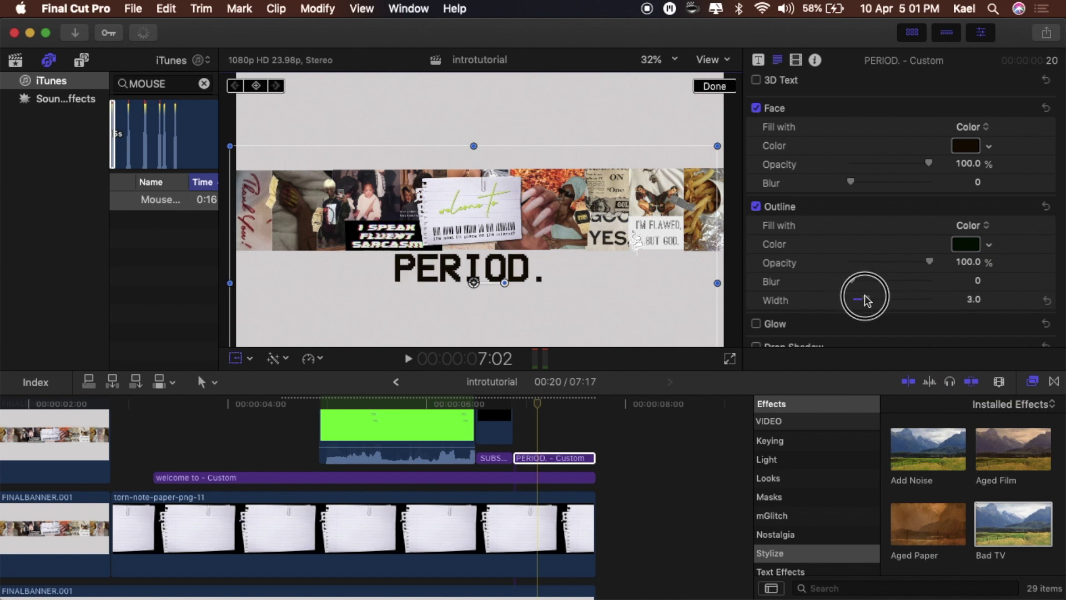
click(716, 85)
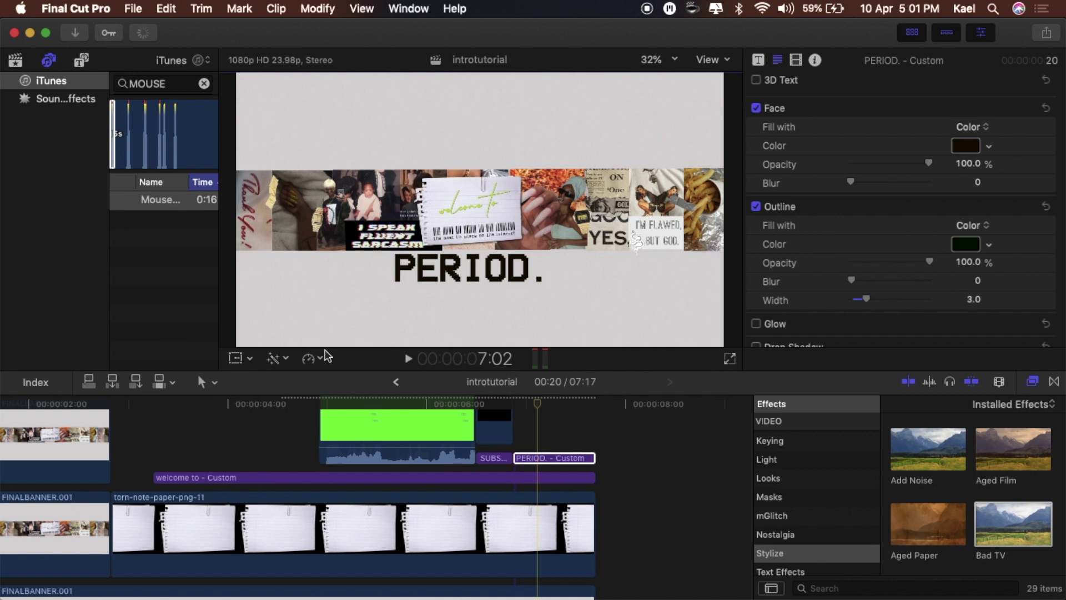
click(235, 360)
Shift the PERIOD. title lower and right, then cut the Spongebob music off at 6:21
drag(443, 277, 455, 303)
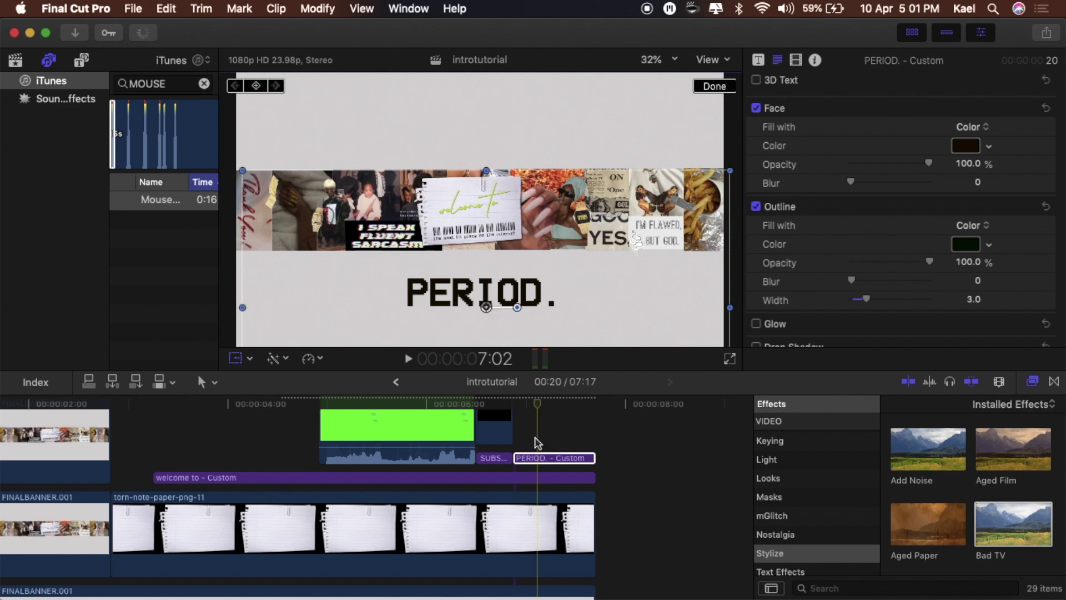
scroll(495, 466, down, 3)
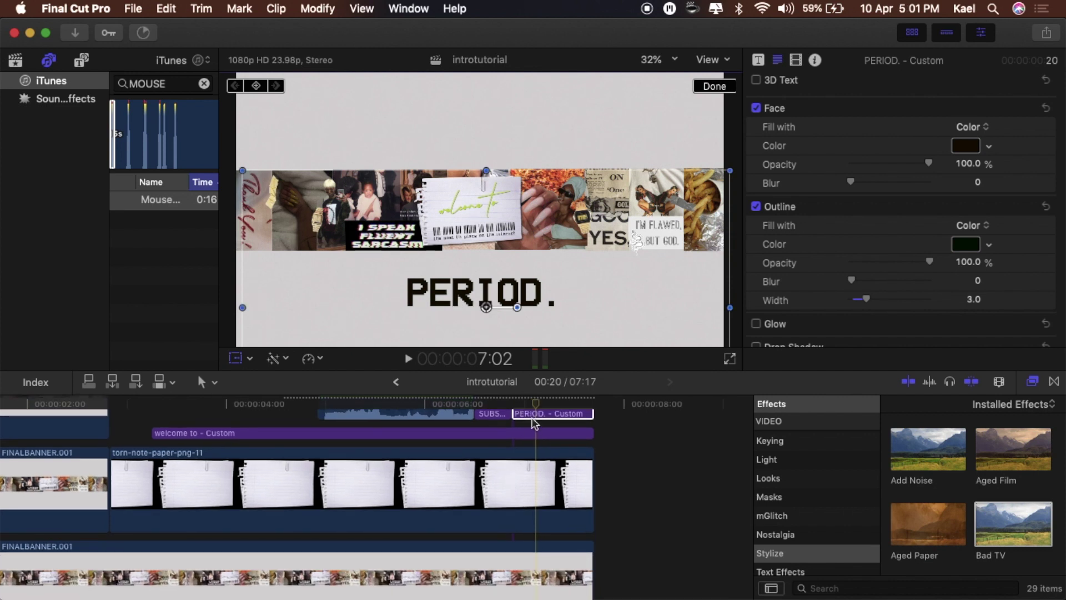
drag(537, 407, 512, 404)
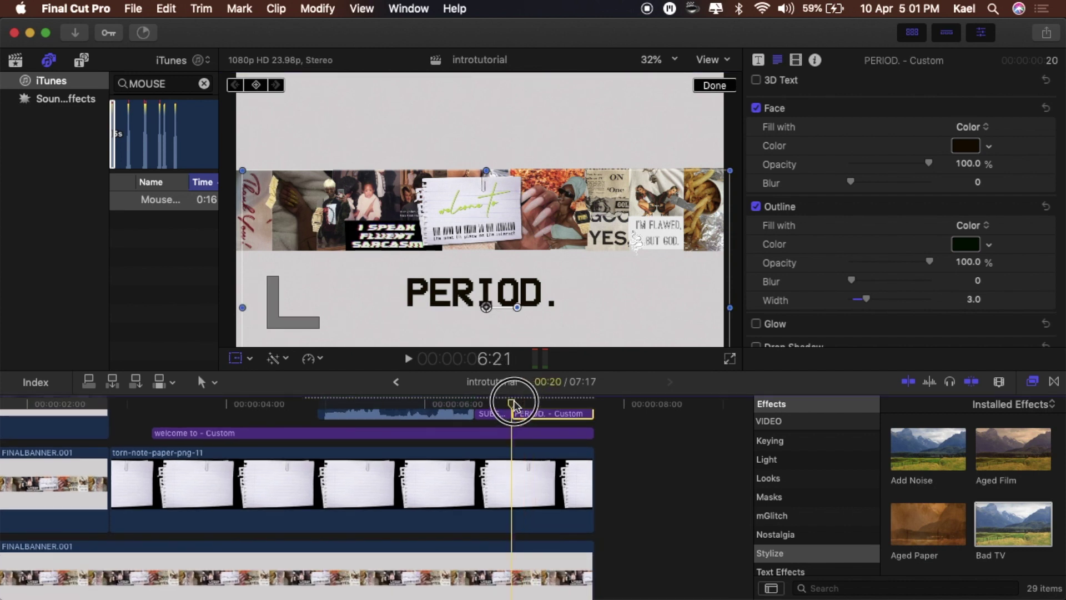
scroll(503, 535, down, 5)
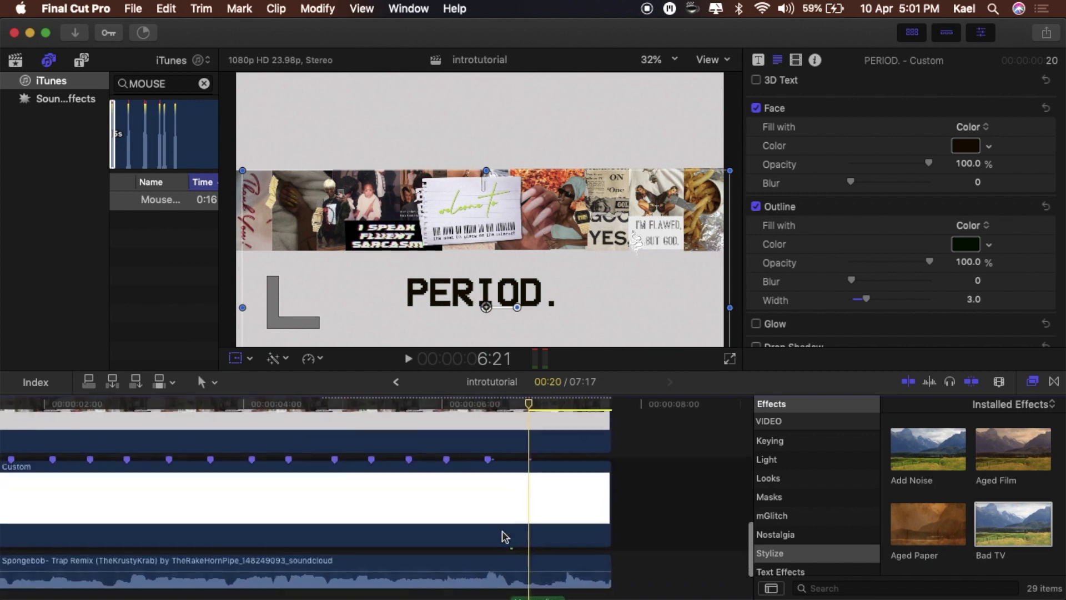
click(529, 562)
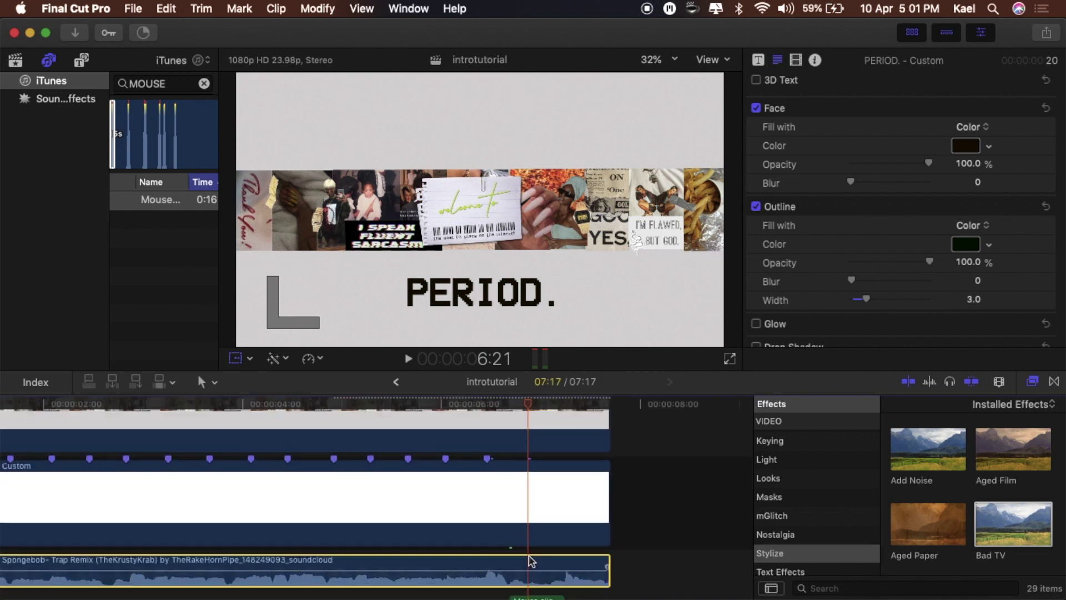
key(cmd+b)
click(546, 564)
key(Delete)
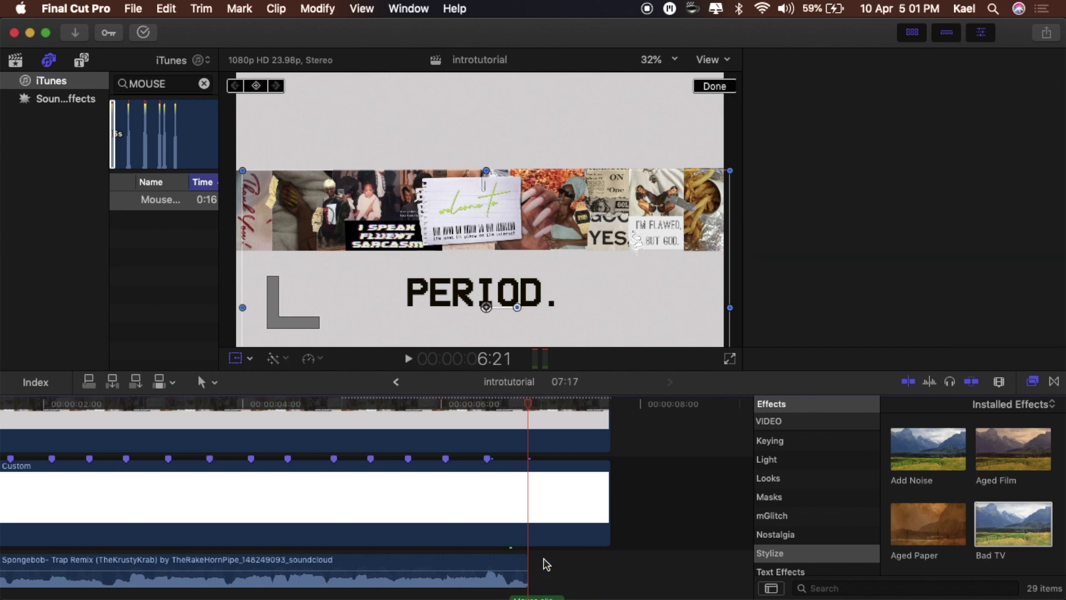
Add the City girls saying PERIOD video from Downloads to the end of the timeline
click(18, 65)
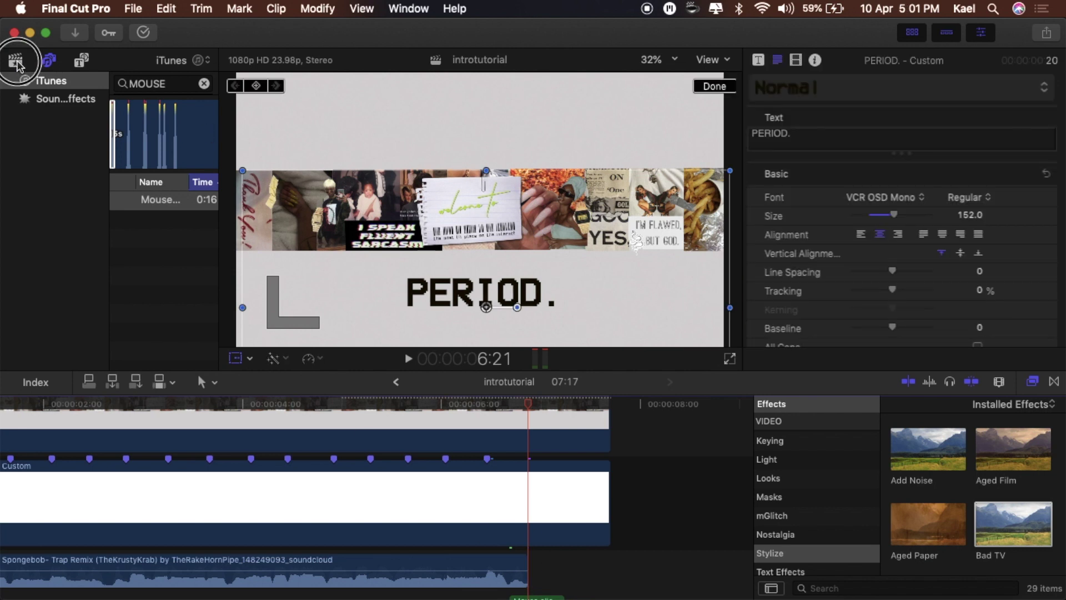
click(776, 581)
drag(684, 239, 640, 516)
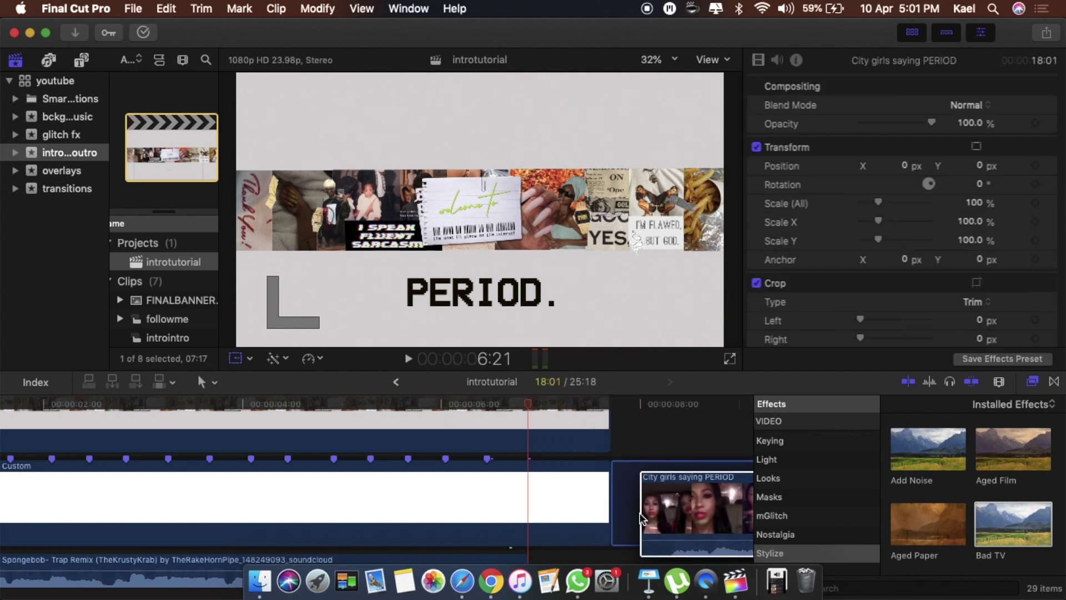
click(640, 448)
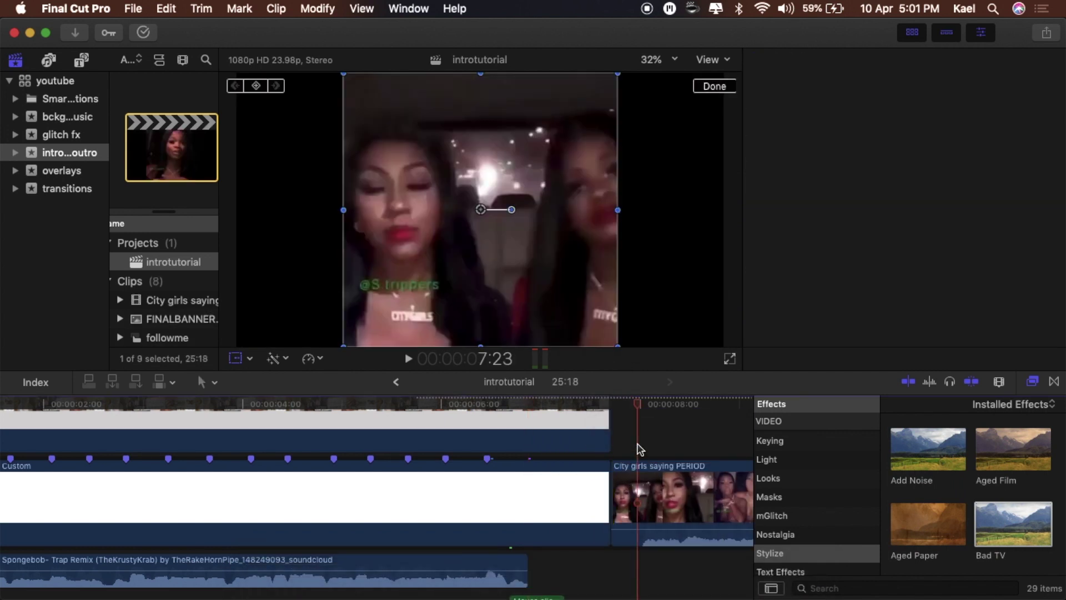
Trim the first frames off the City girls clip and play it back
key(super+b)
click(629, 477)
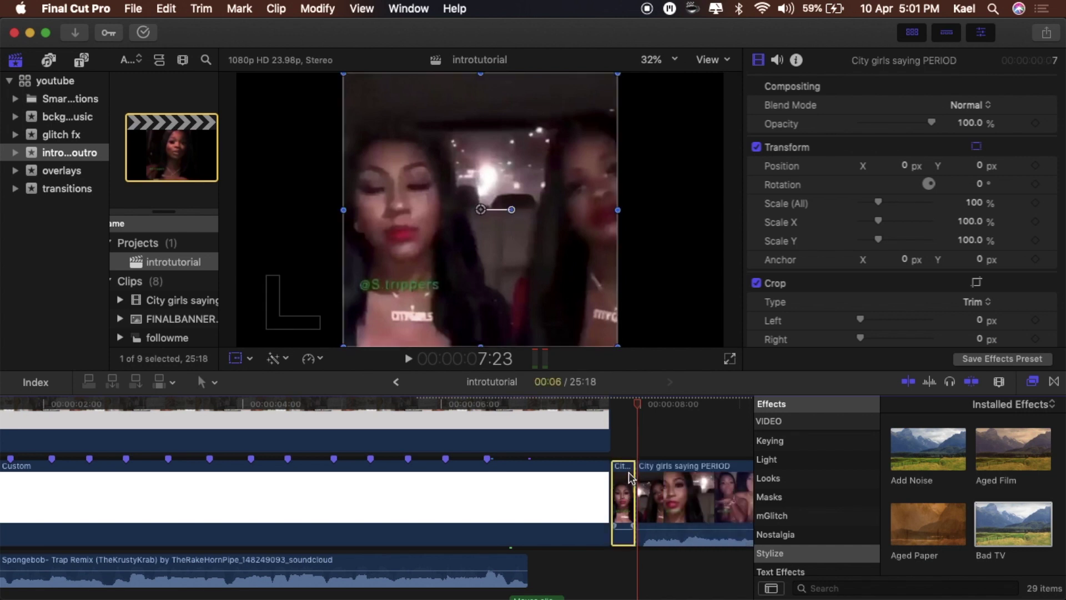
key(Delete)
key(space)
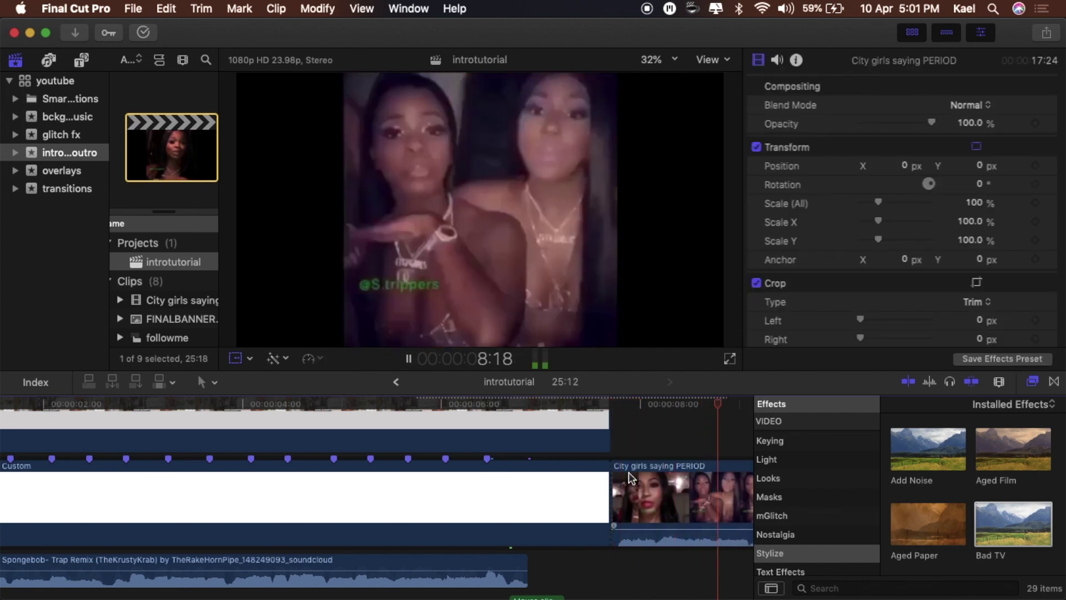
key(space)
Cut the City girls clip at 8:18 and delete the tail after it
key(shift+t)
key(Left)
key(Left)
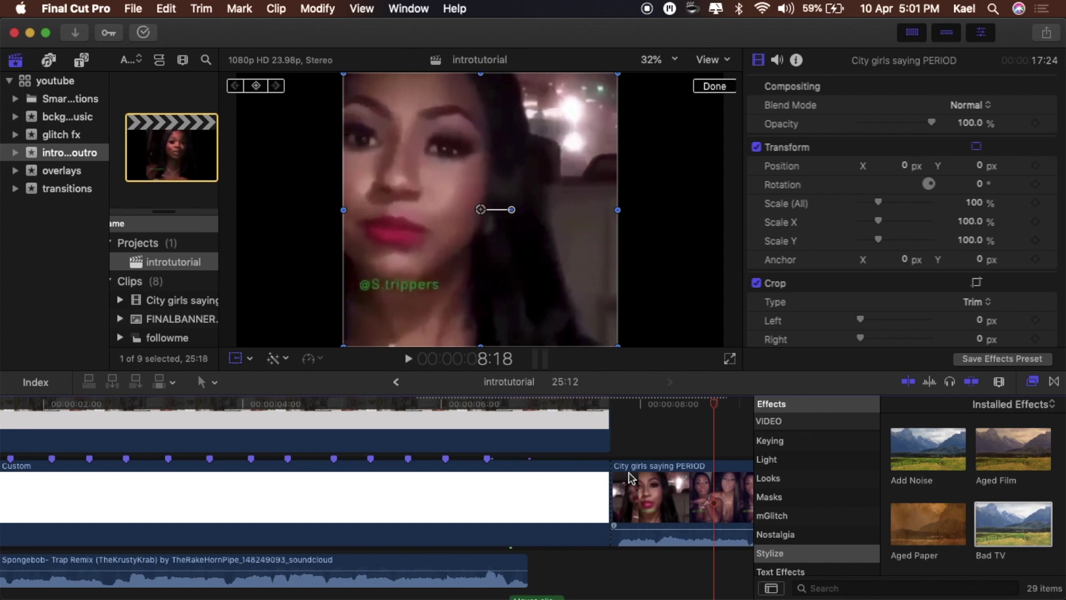
click(643, 477)
key(super+b)
click(742, 505)
key(Delete)
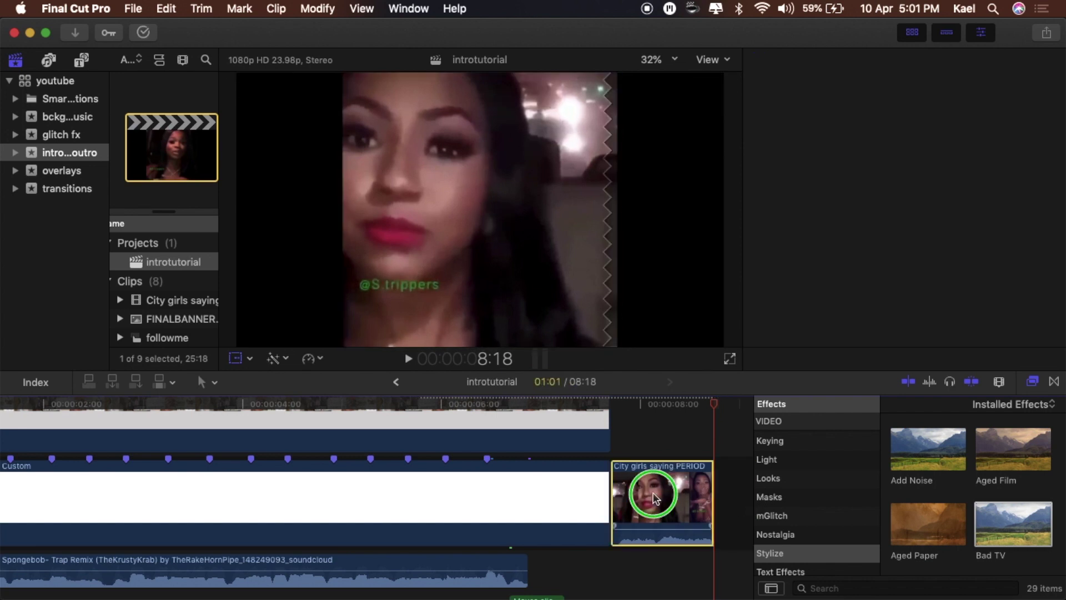
click(652, 492)
Detach the City girls clip's audio and move it right after the Spongebob music
right_click(652, 492)
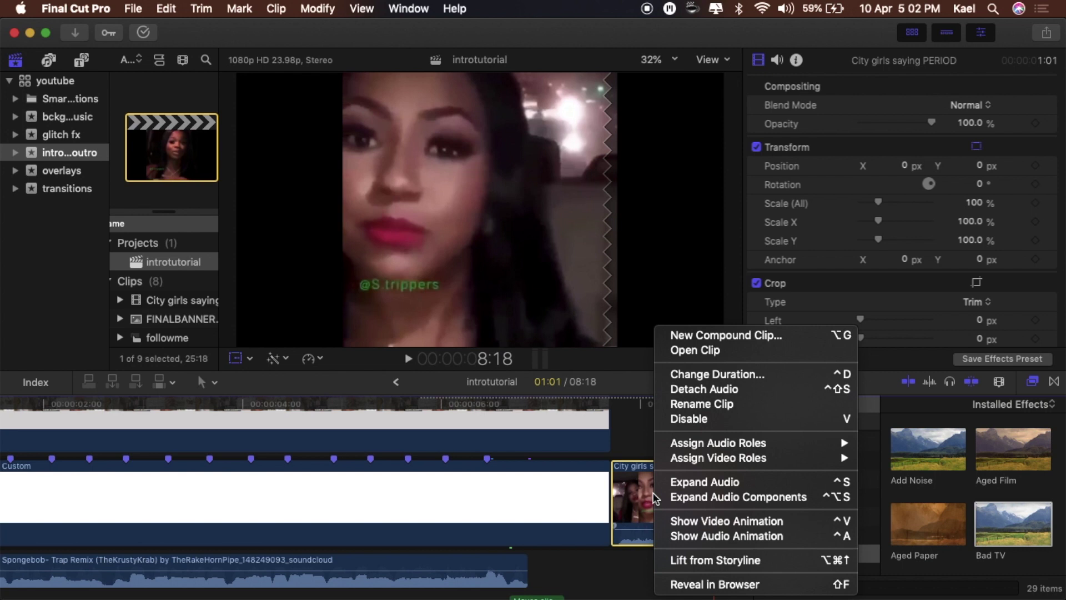
click(715, 389)
drag(650, 564, 567, 564)
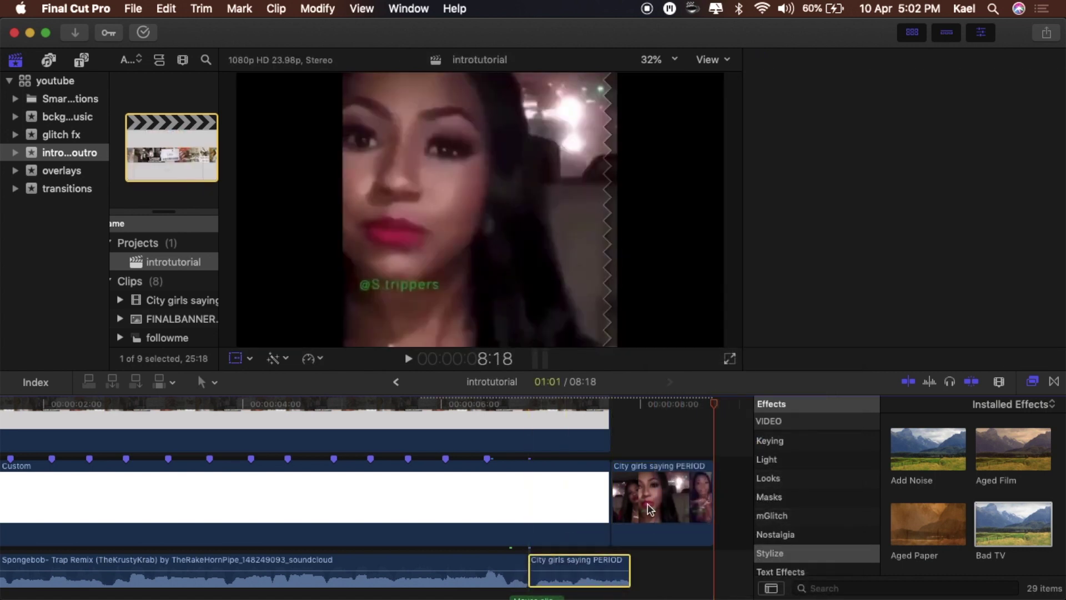
Delete the City girls video clip and raise the PERIOD audio volume to 12 dB
click(650, 507)
key(Delete)
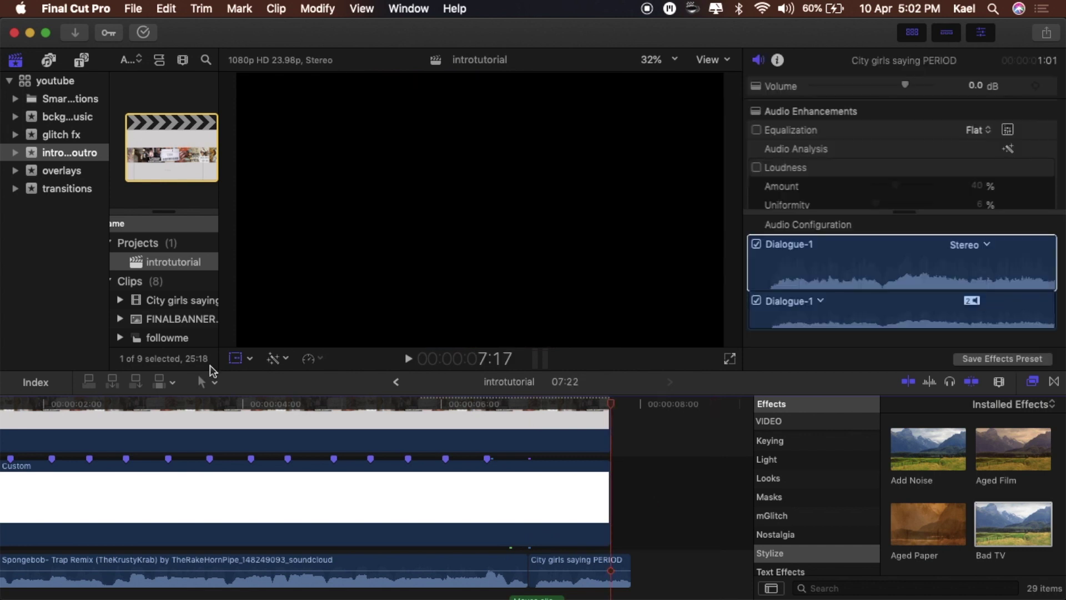
drag(552, 561, 552, 563)
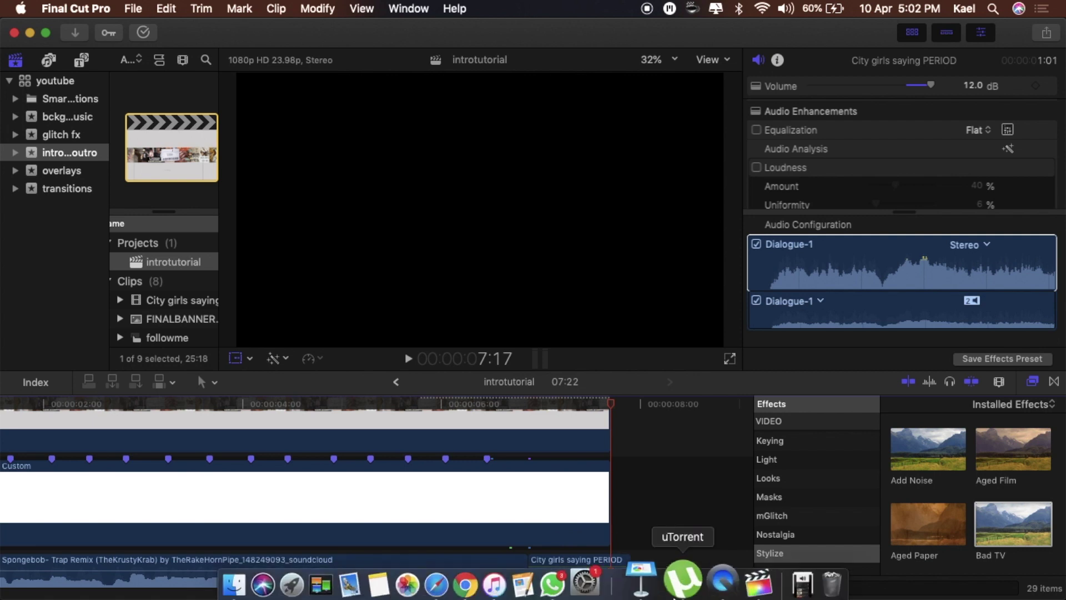
click(775, 590)
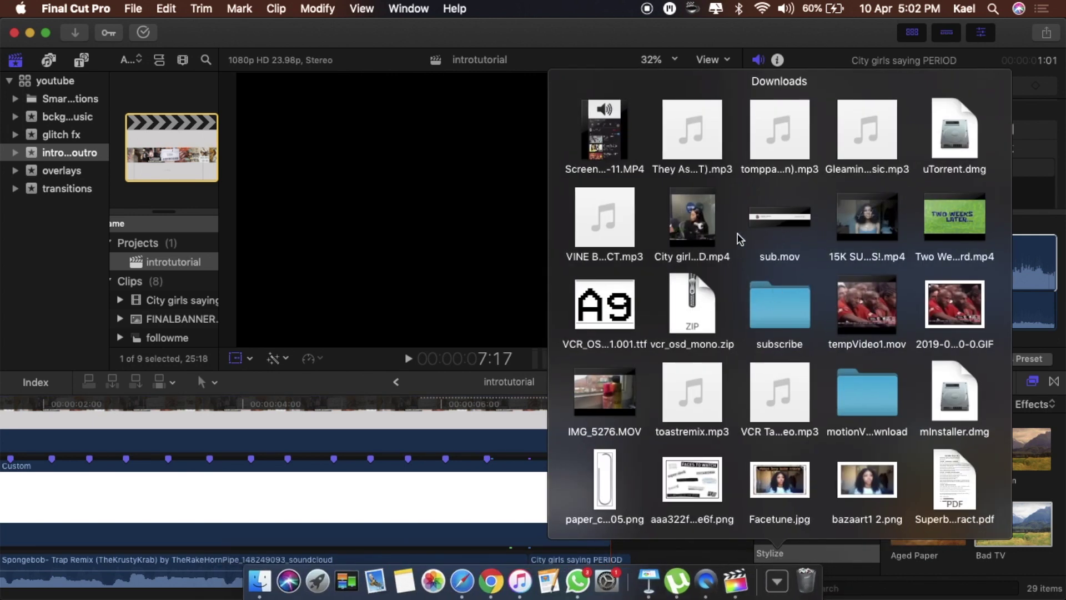
Place the vine boom sound below the main storyline and play the intro back from 6:11
drag(618, 237, 641, 499)
scroll(666, 472, down, 3)
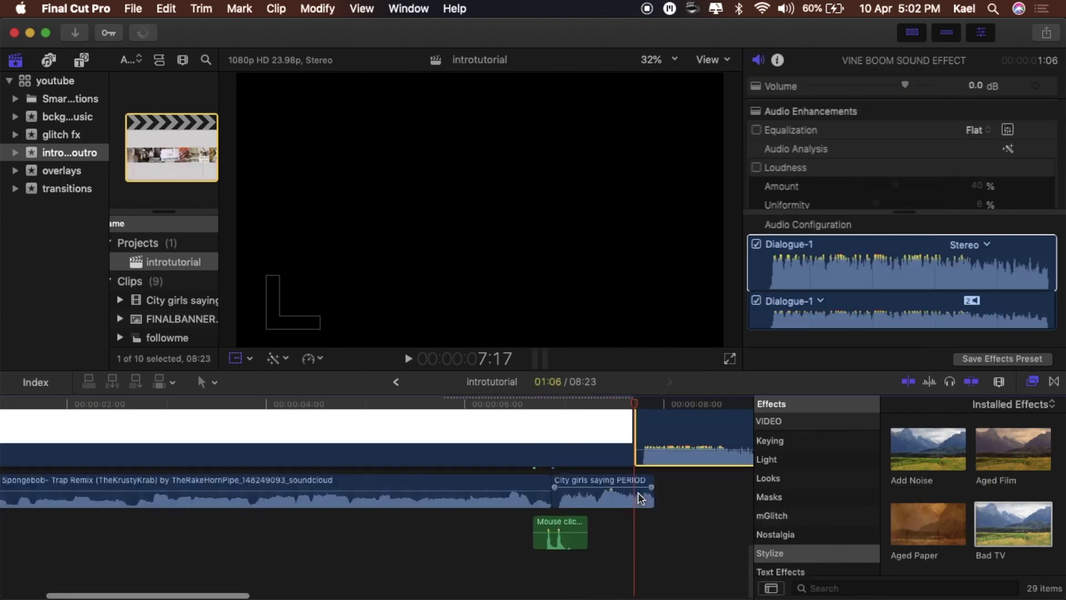
drag(682, 439, 600, 538)
click(508, 541)
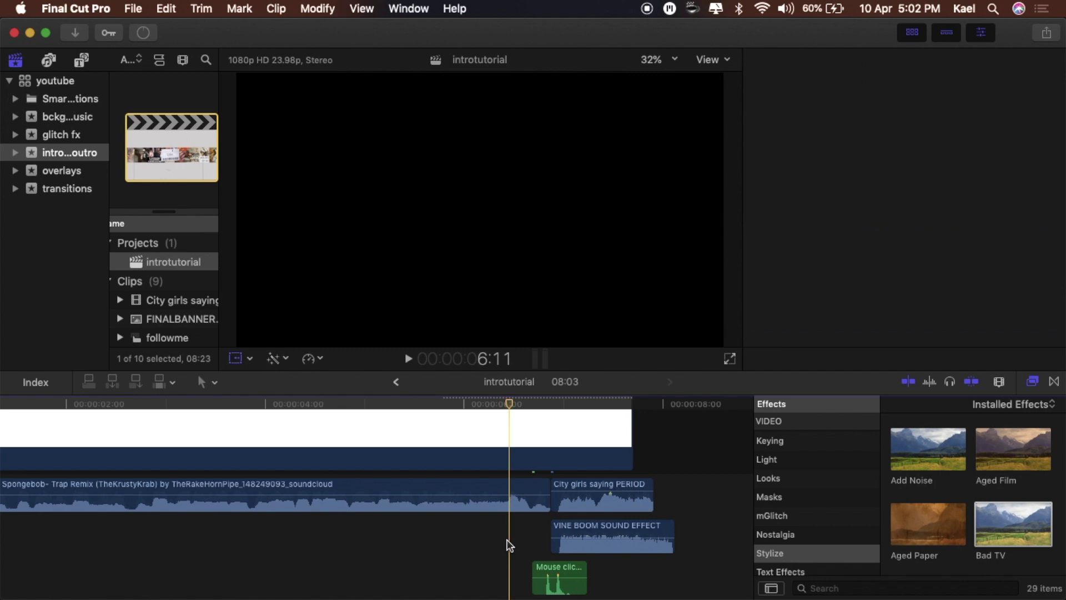
key(super+4)
key(space)
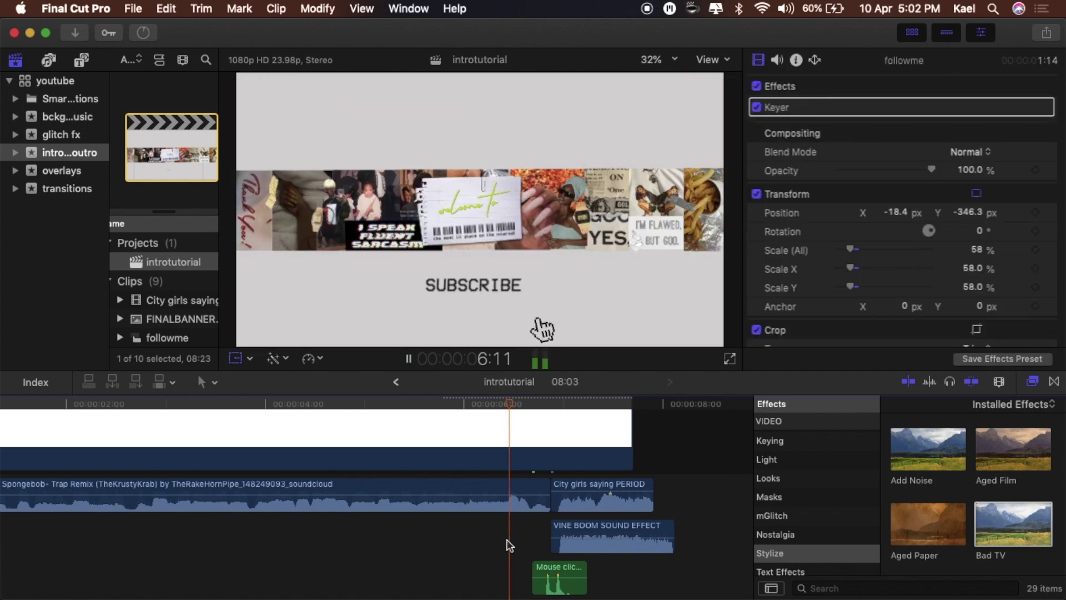
key(space)
Trim the PERIOD audio to start just before the word is spoken
click(566, 496)
drag(625, 412, 563, 416)
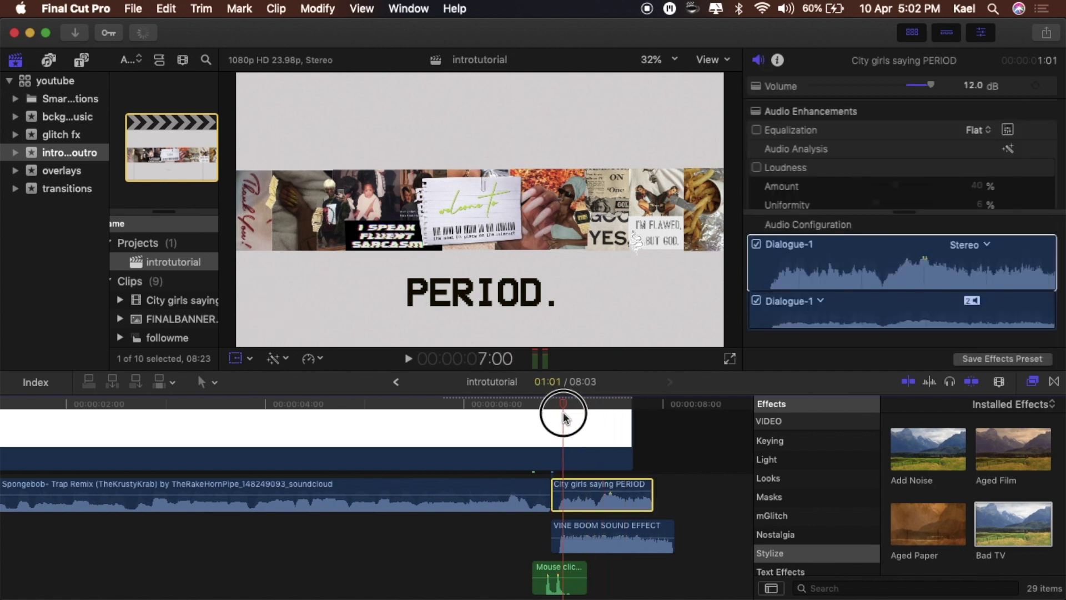
key(space)
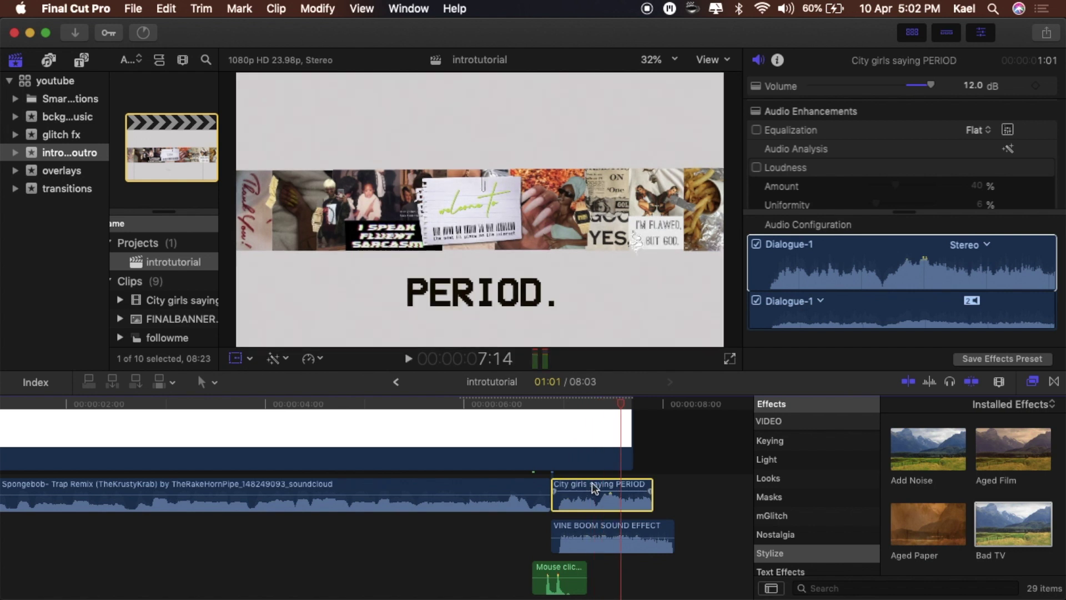
drag(618, 404, 598, 407)
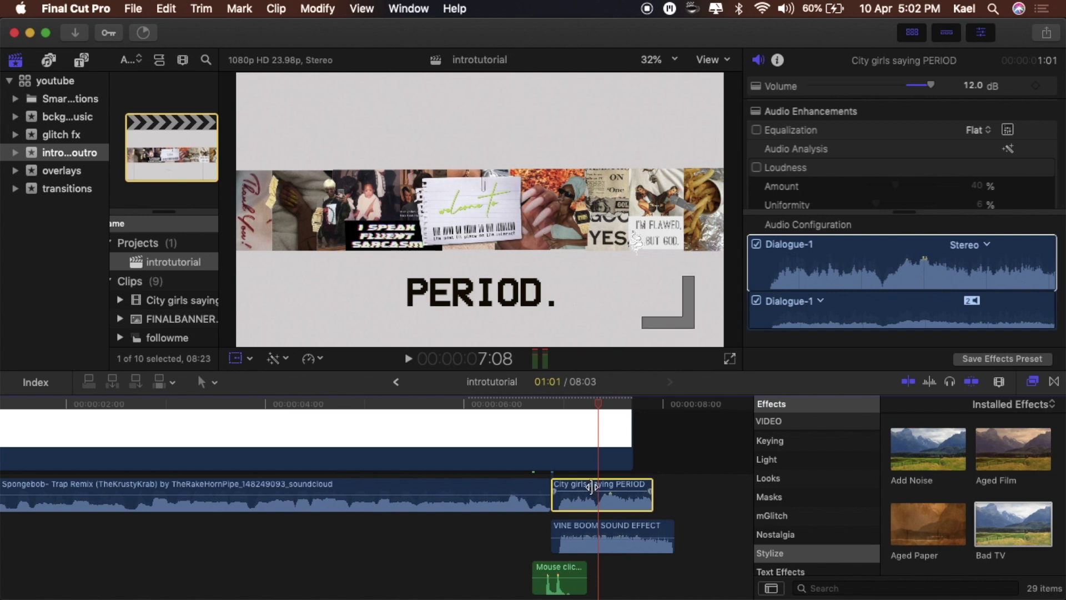
key(alt+bracketleft)
key(shift+t)
Slide the trimmed PERIOD clip earlier in the timeline
click(618, 488)
click(594, 489)
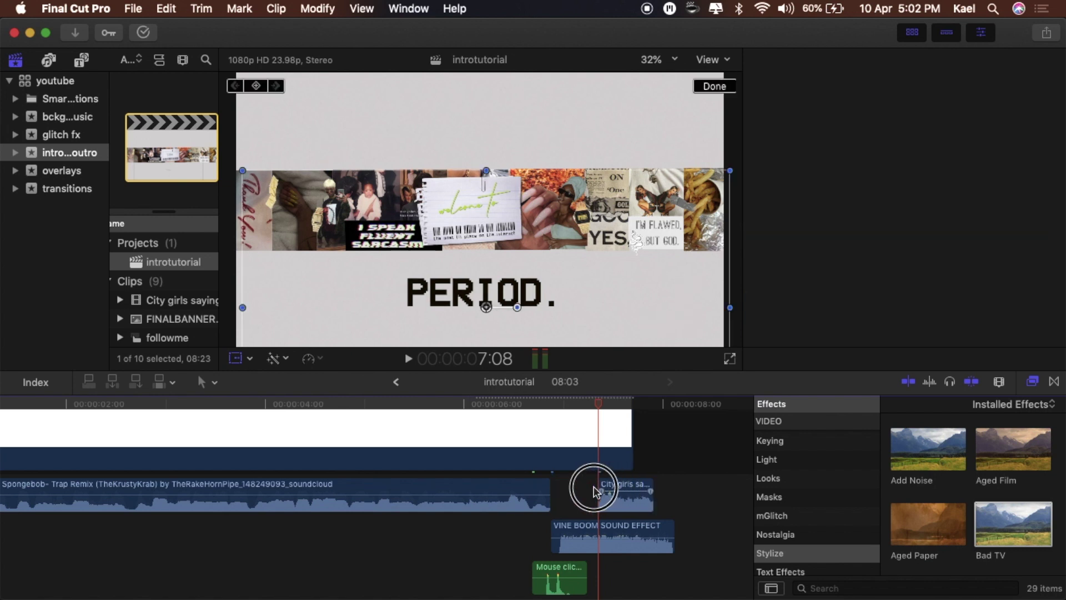
drag(641, 491, 595, 488)
Replay from 6:12 and shorten the vine boom to end at the playhead
click(554, 523)
click(516, 529)
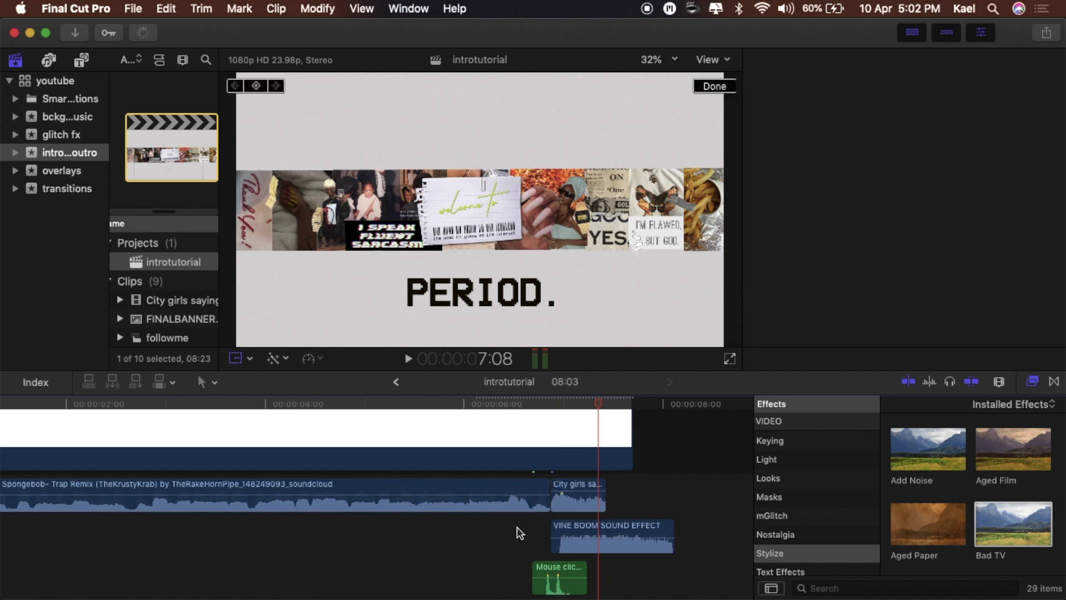
key(space)
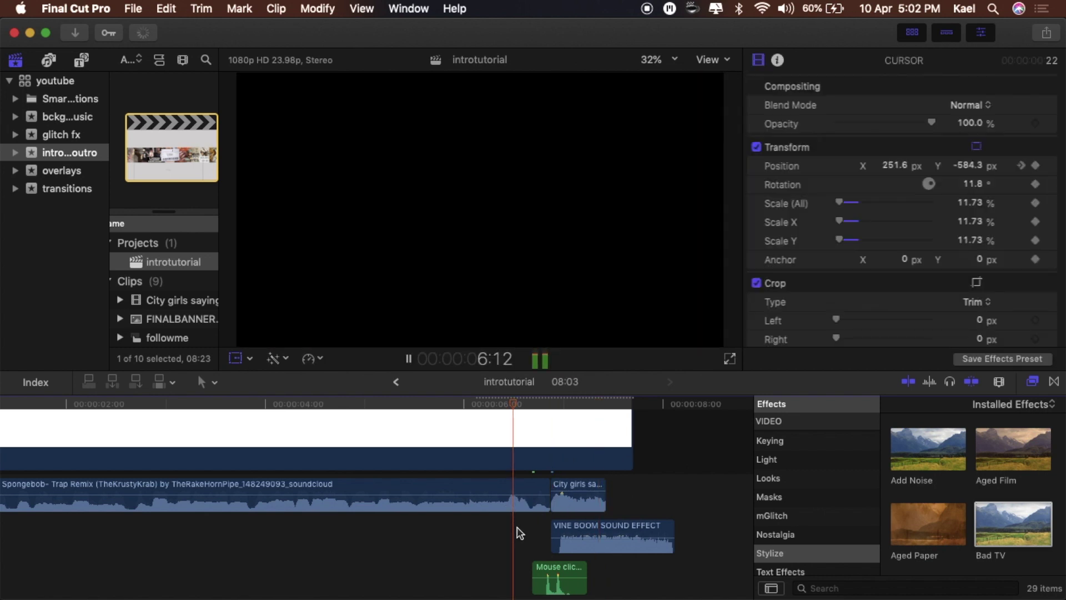
key(space)
click(622, 532)
drag(672, 530, 637, 526)
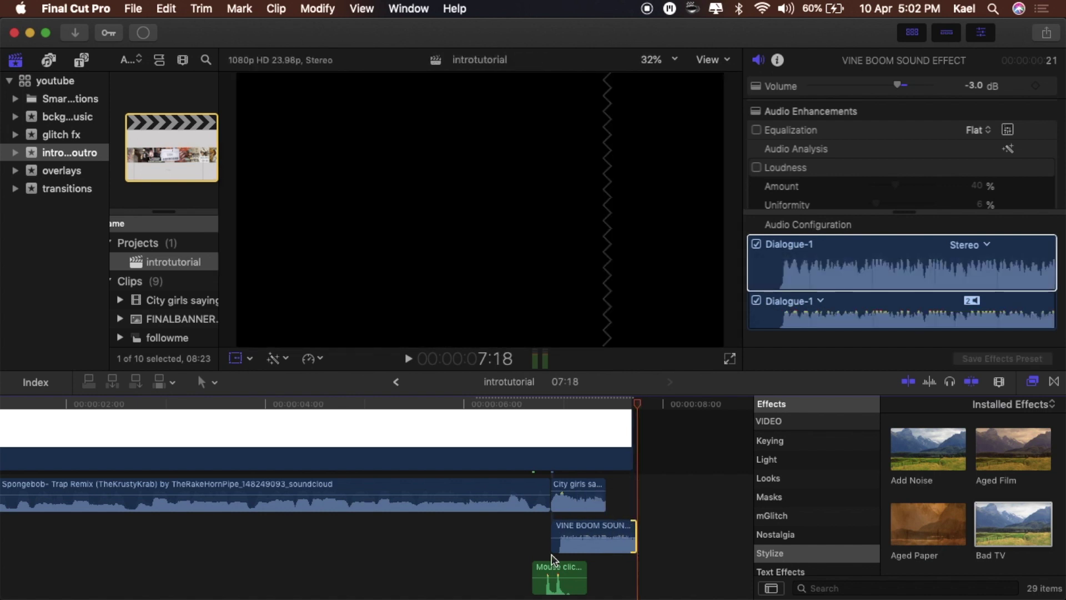
Deselect the clip, jump back to 6:08 and select the PERIOD. title clip
click(498, 547)
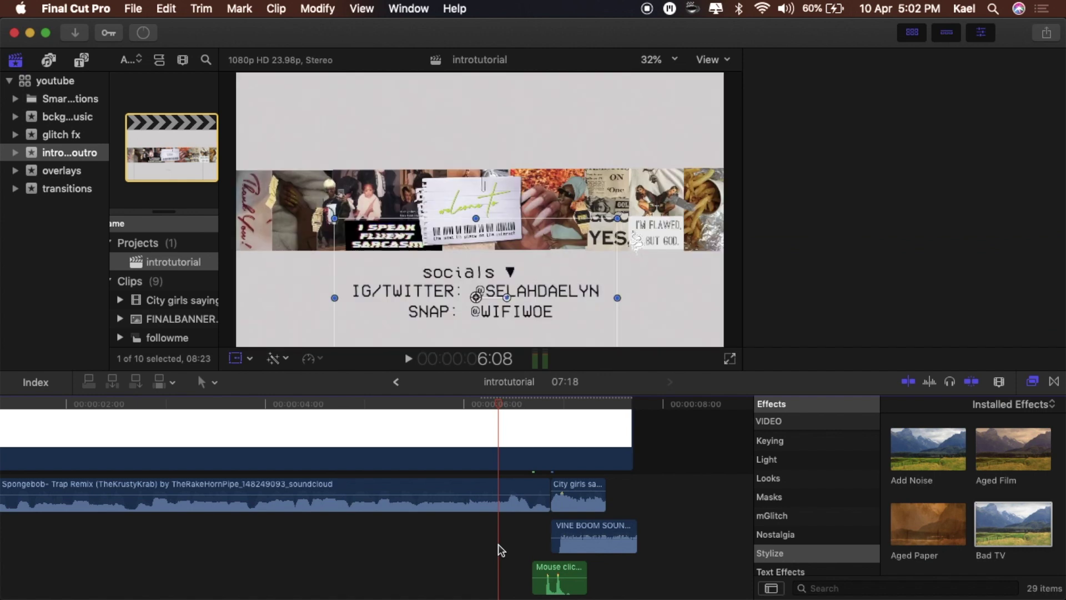
key(shift+t)
key(Down)
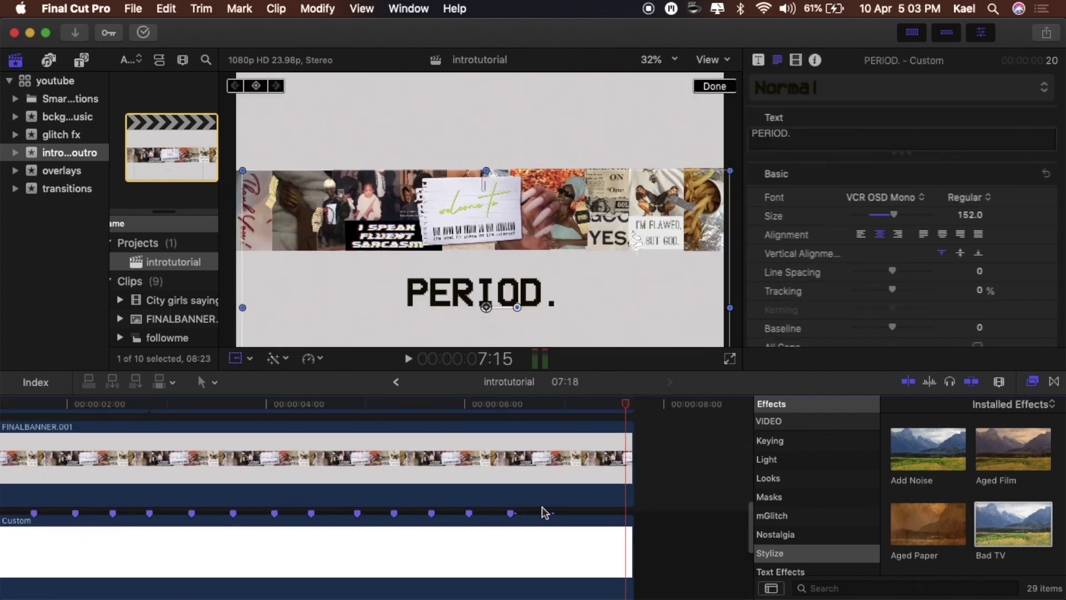
Preview the glitch fx clips: Blank VHS Tape, Technical difficulties, VCR tape hiss, then VHS Tape Glitch and Static Noise
click(47, 141)
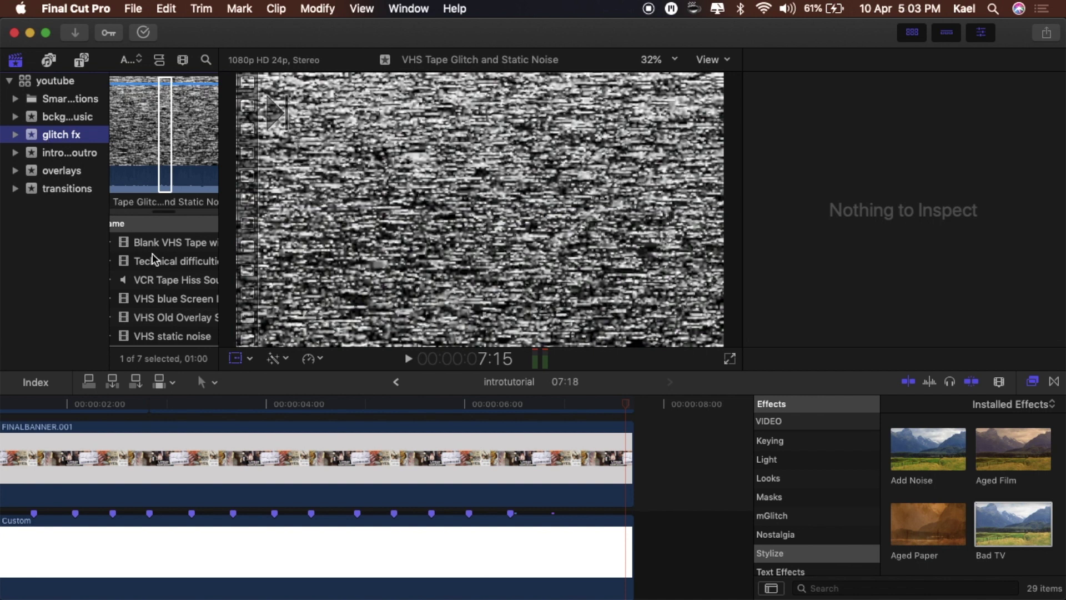
click(170, 246)
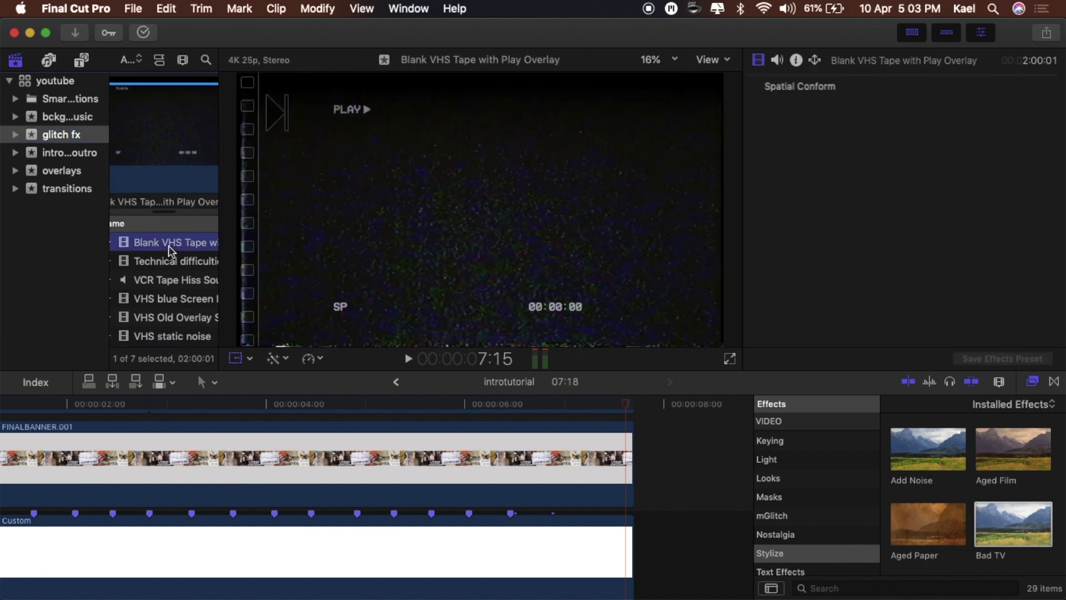
click(169, 262)
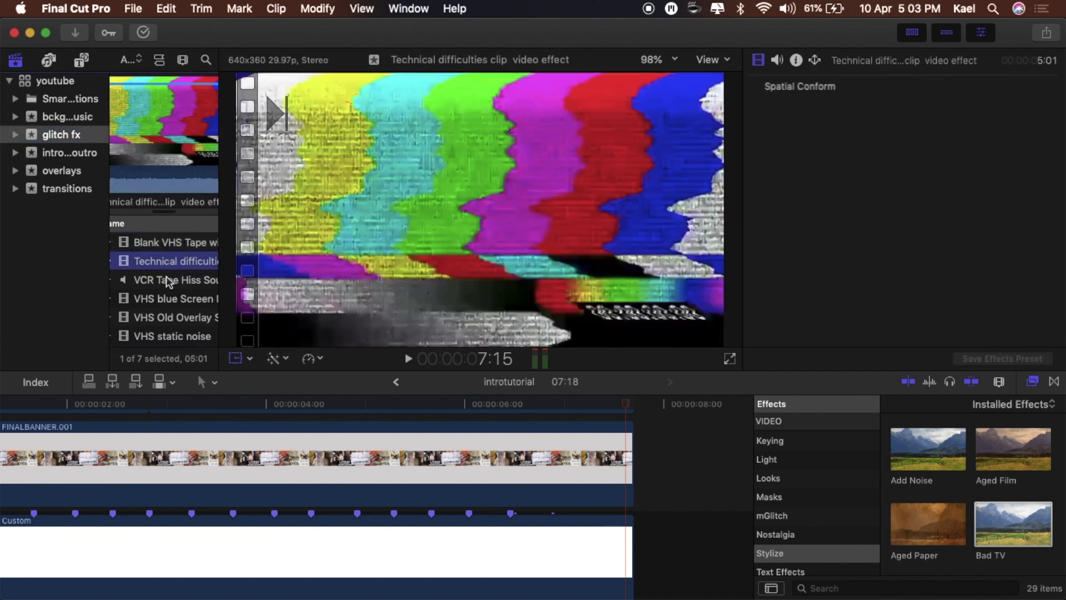
click(168, 281)
scroll(167, 321, down, 1)
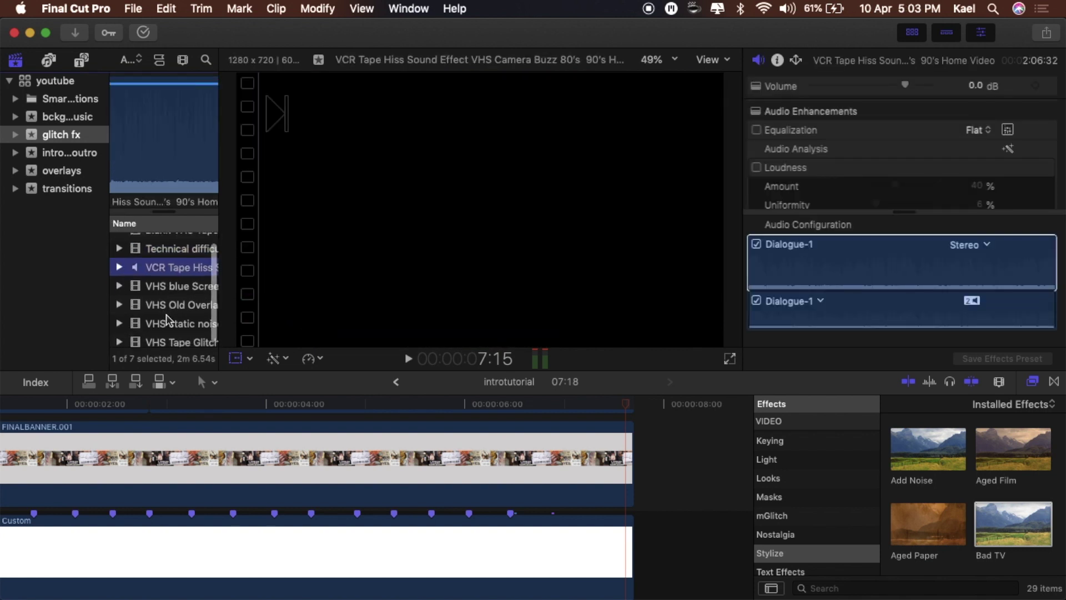
click(165, 338)
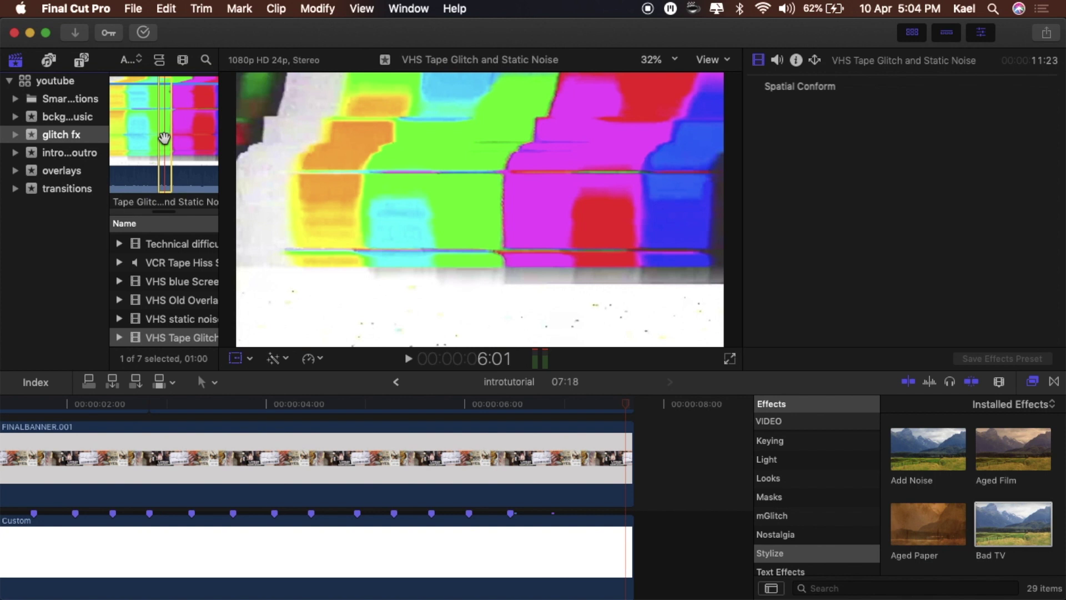
Add the VHS Tape Glitch and Static Noise clip after the banner, preview it, then return to the start
drag(165, 137, 658, 545)
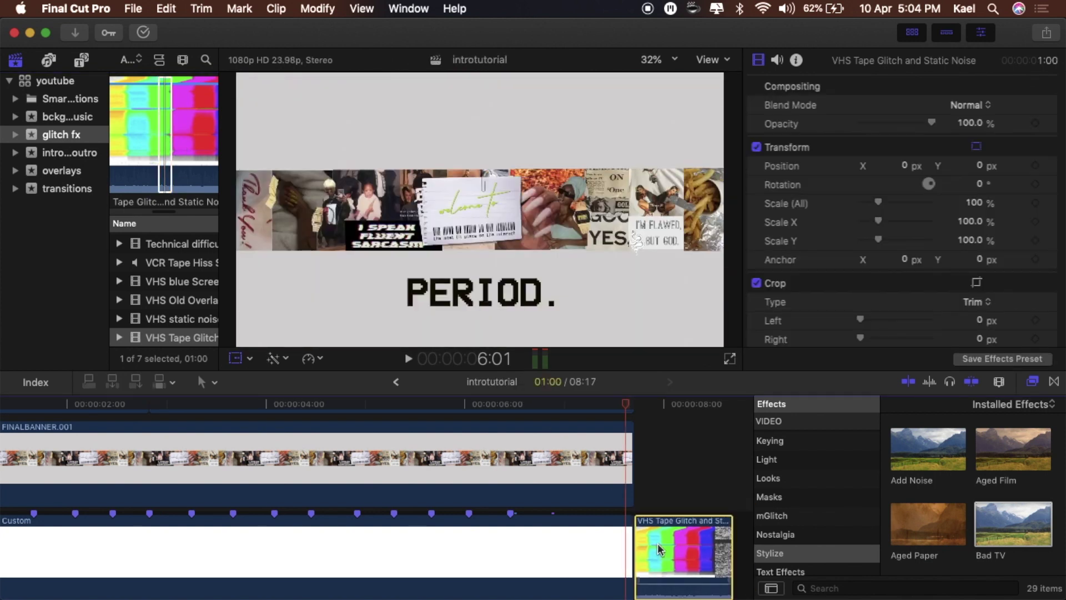
key(space)
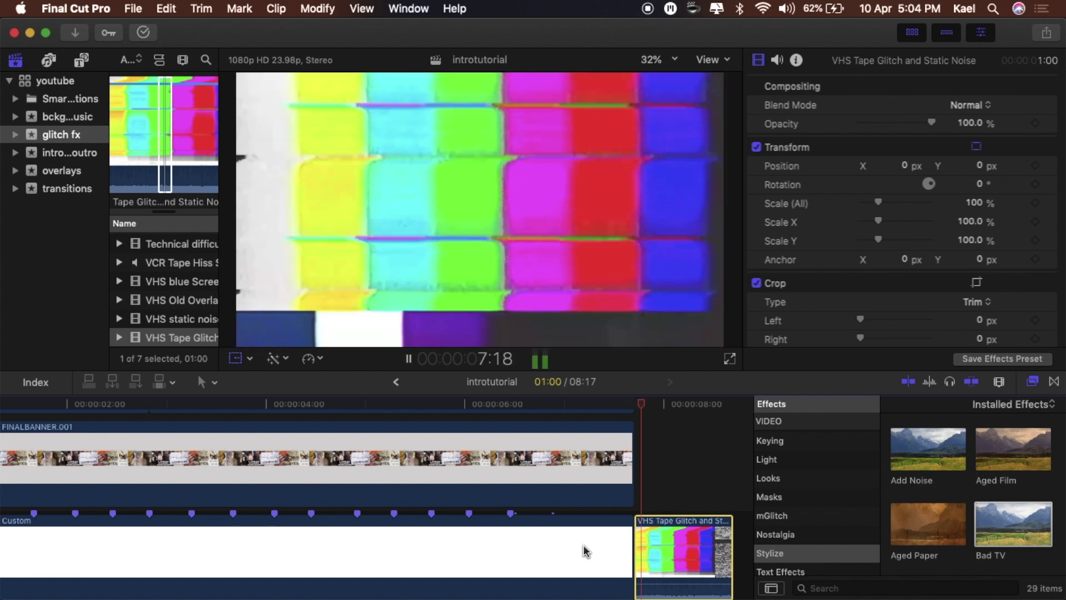
key(space)
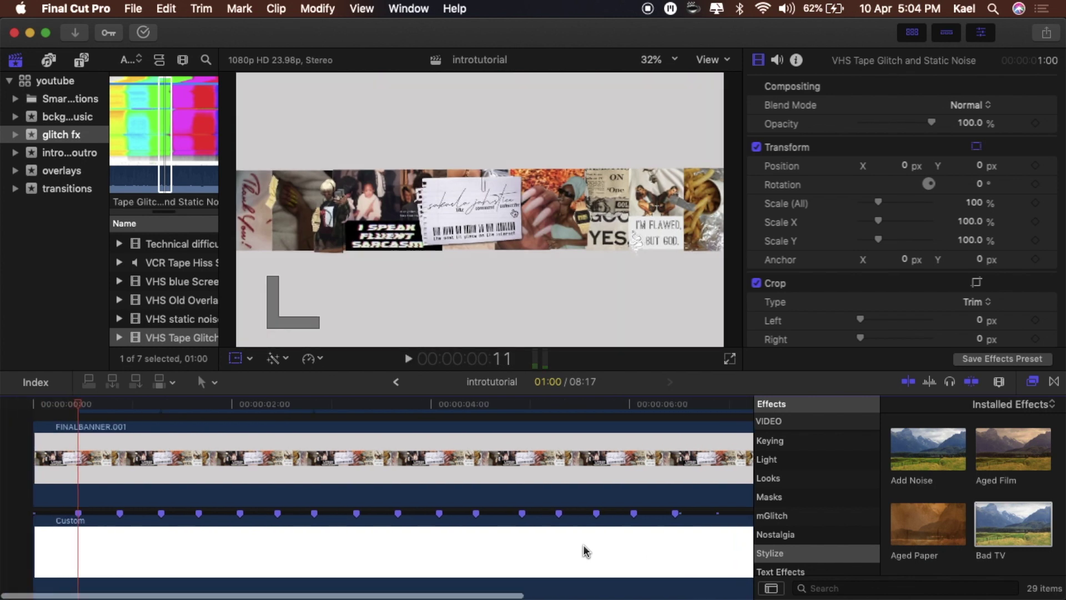
click(28, 422)
key(shift+t)
click(29, 411)
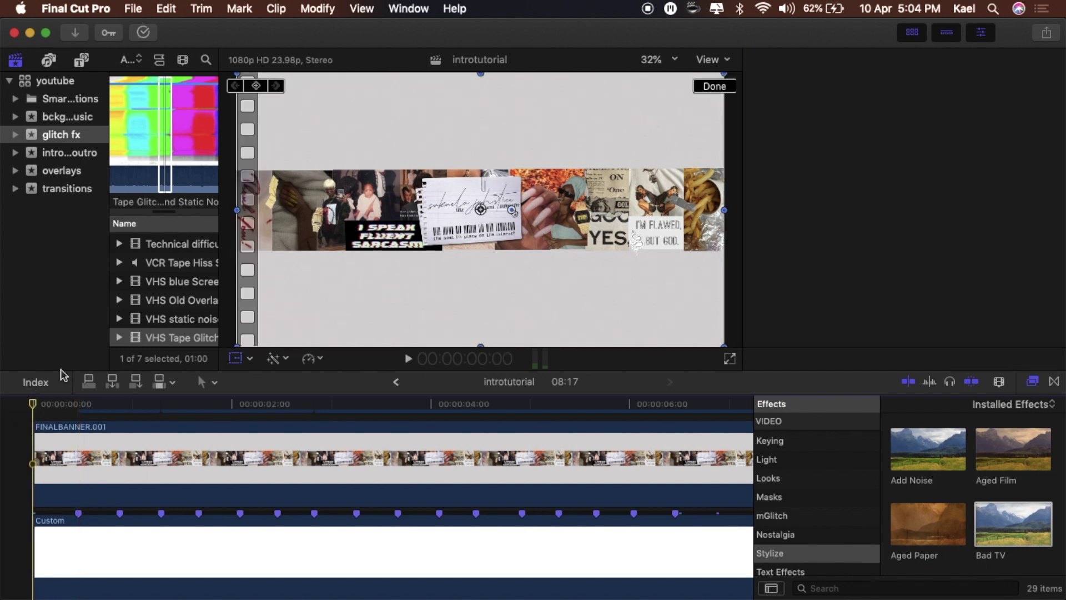
Play the finished intro full screen, rewound to its 00:00 first frame
click(730, 360)
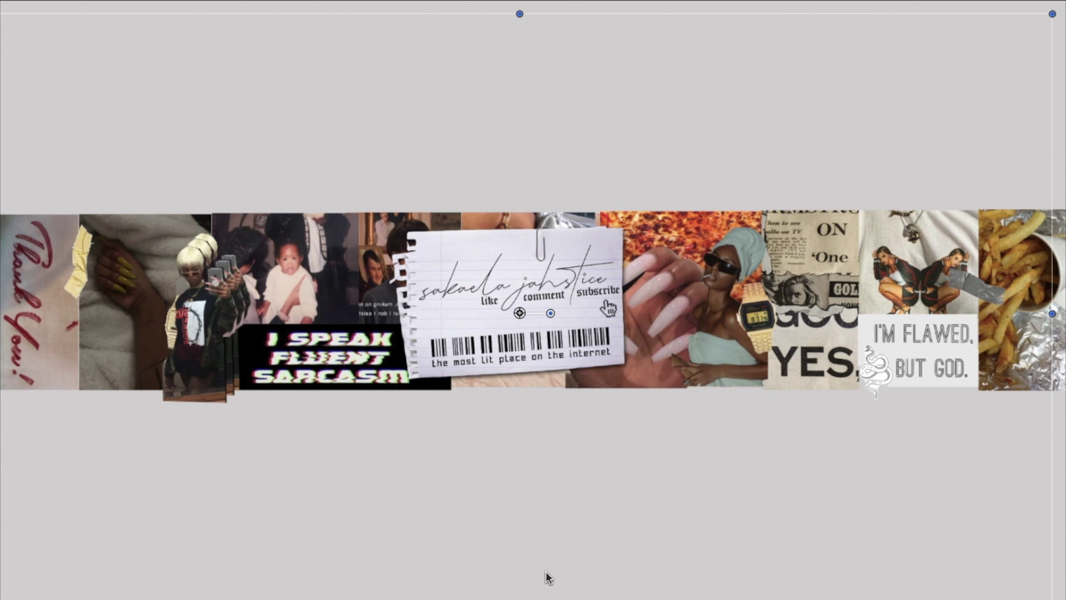
mouse_move(516, 470)
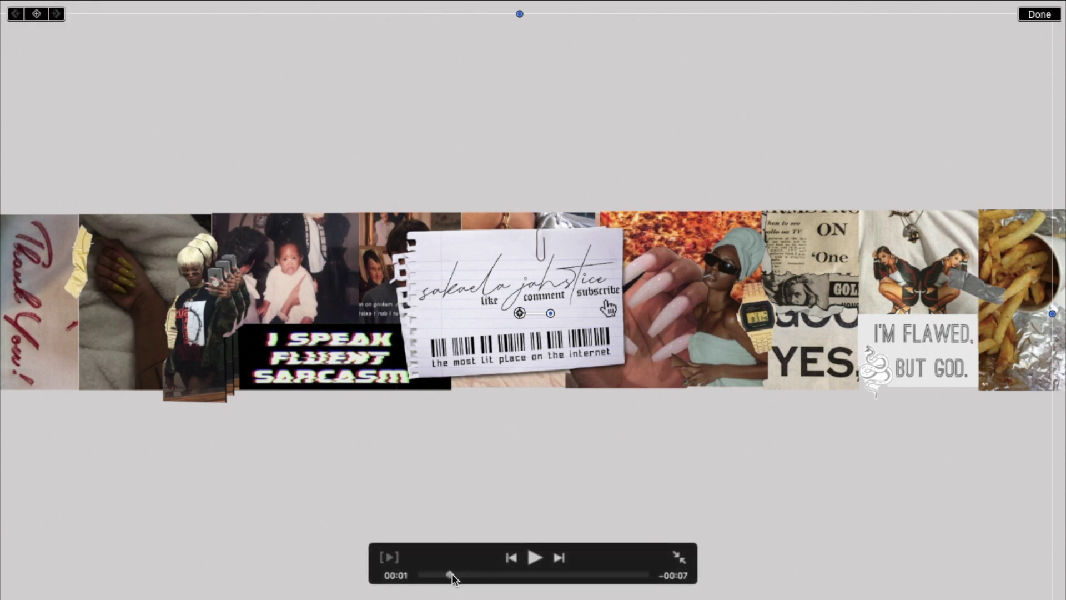
drag(451, 575, 389, 573)
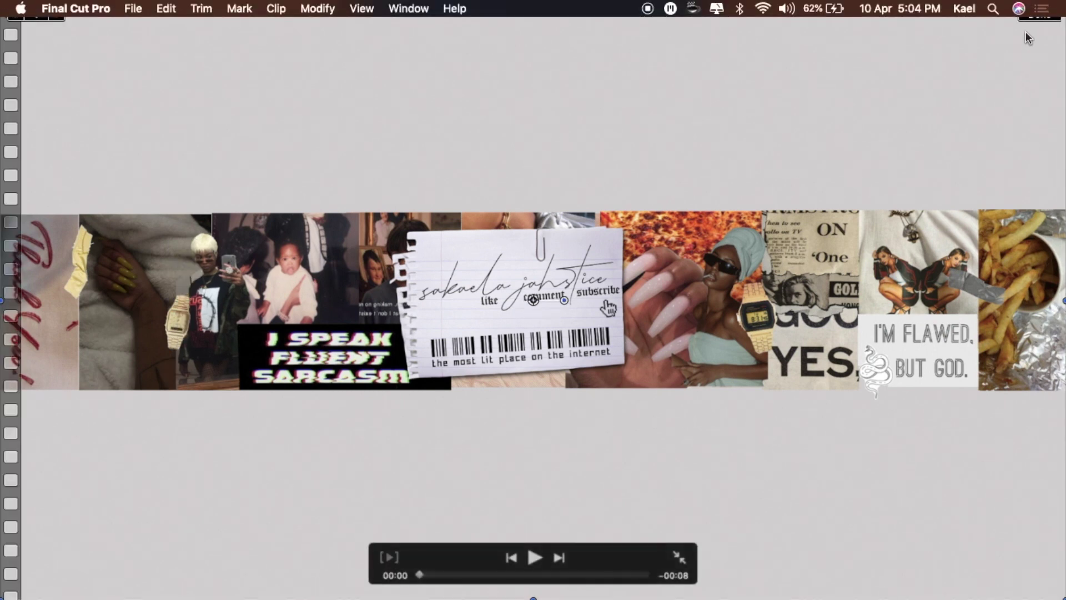